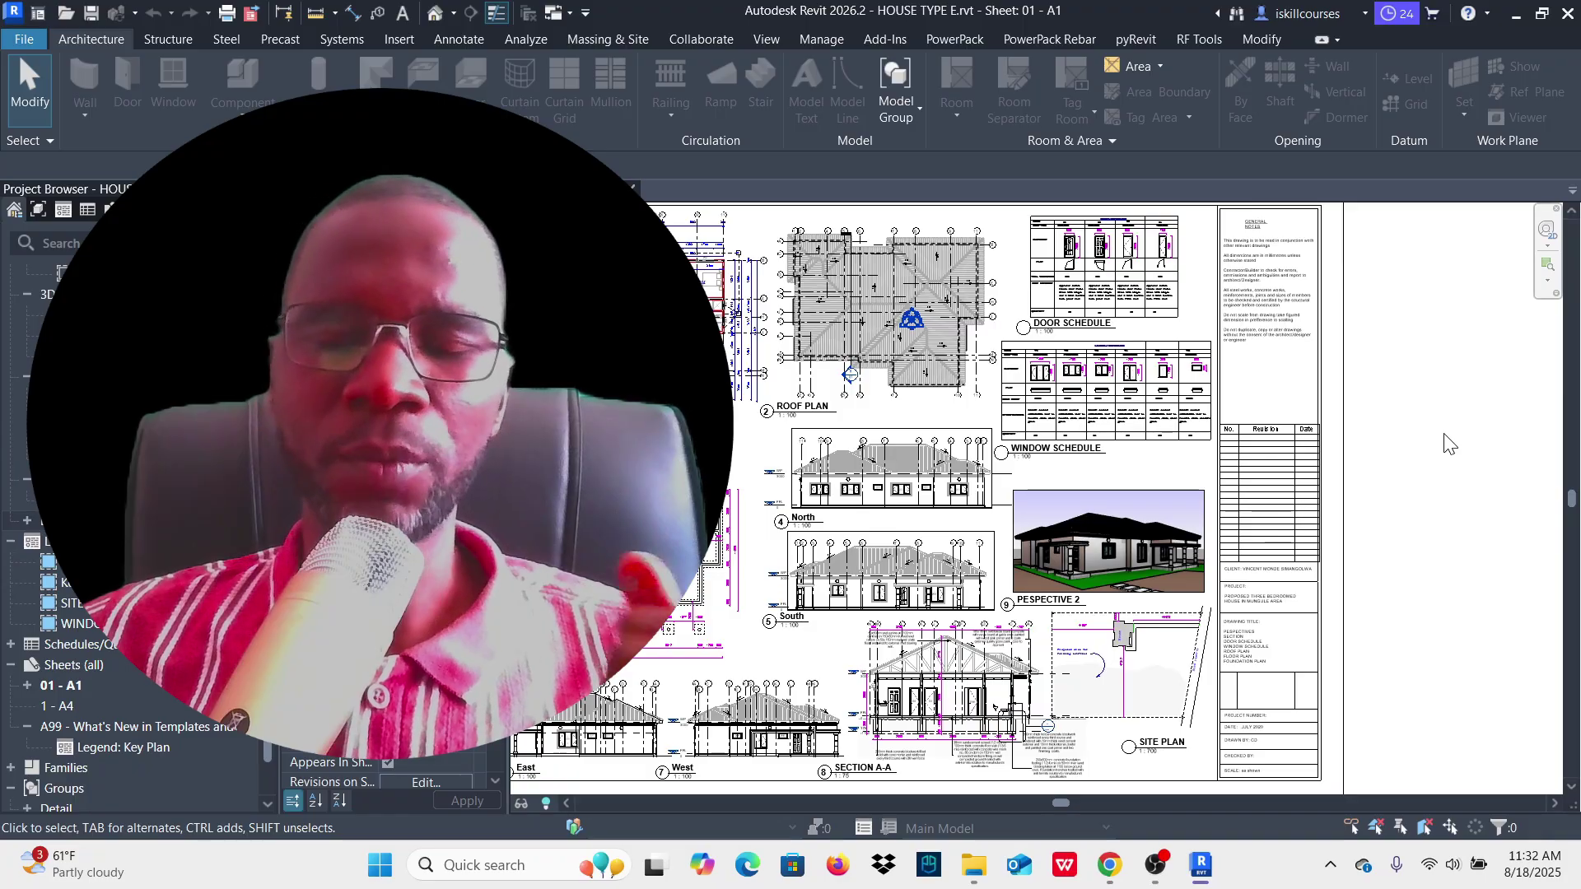
Step: Examine Section A-A and its foundation callout on sheet 01 - A1
scroll(957, 766, "up", 2)
scroll(948, 708, "up", 5)
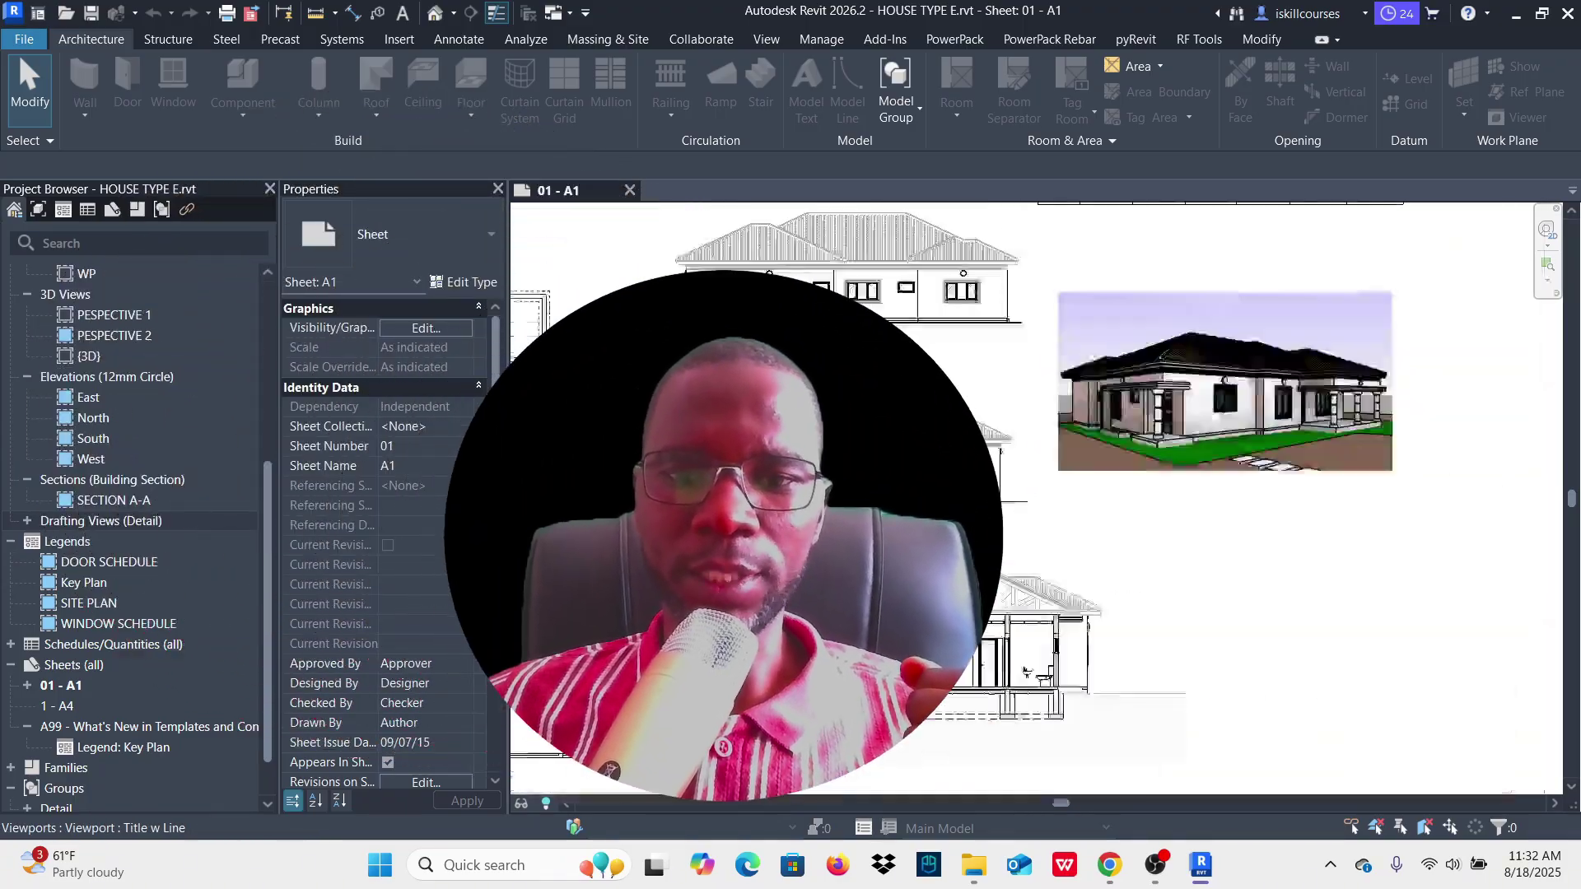
scroll(927, 511, "down", 1)
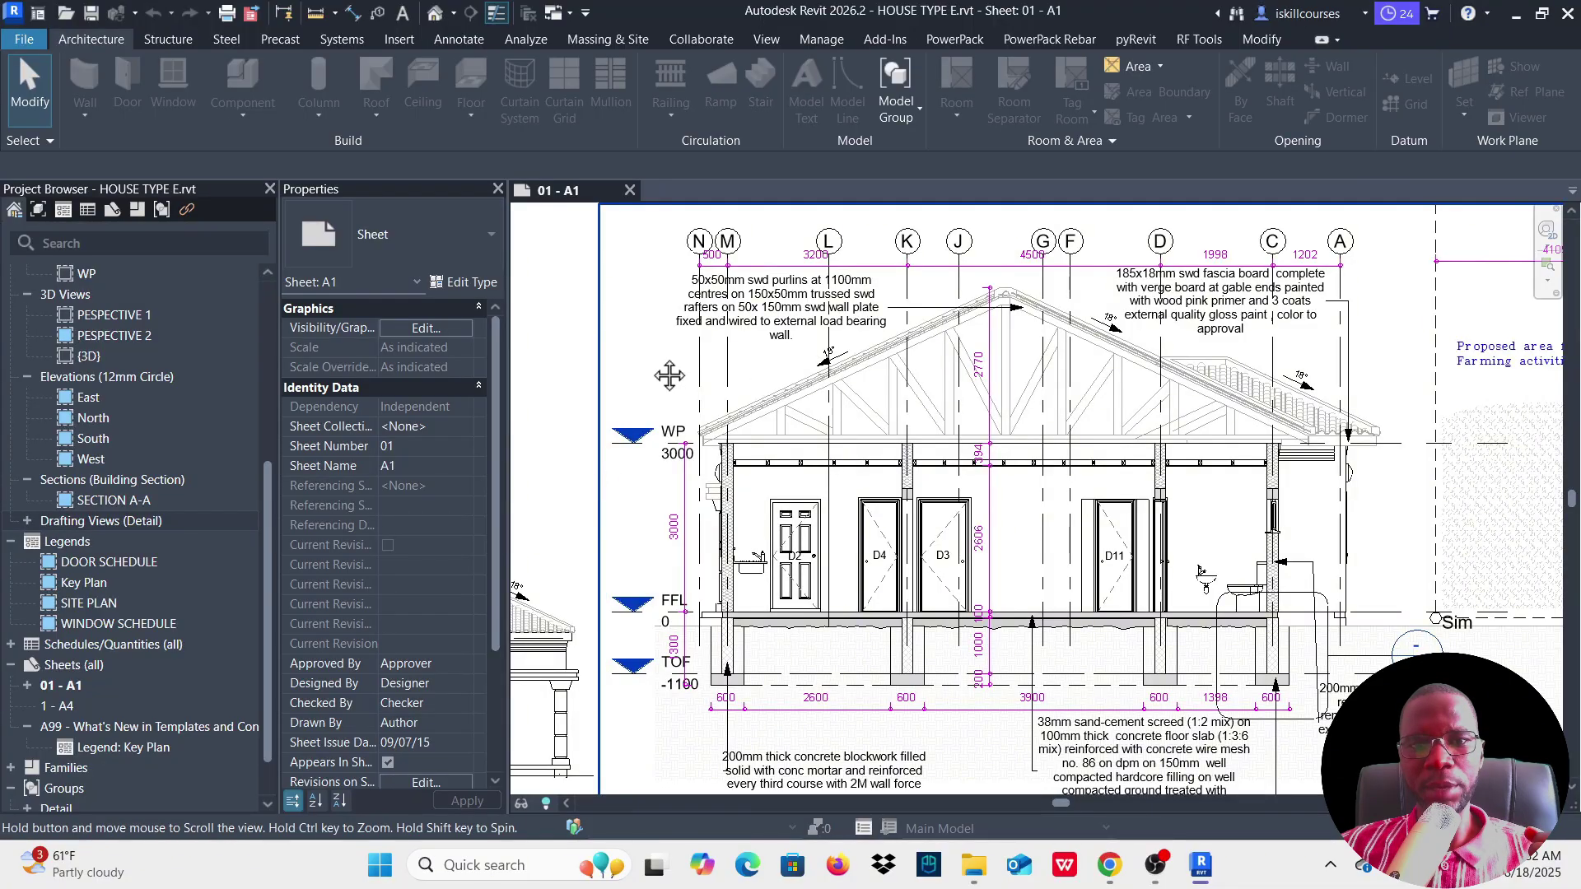
scroll(670, 371, "up", 2)
scroll(672, 380, "up", 2)
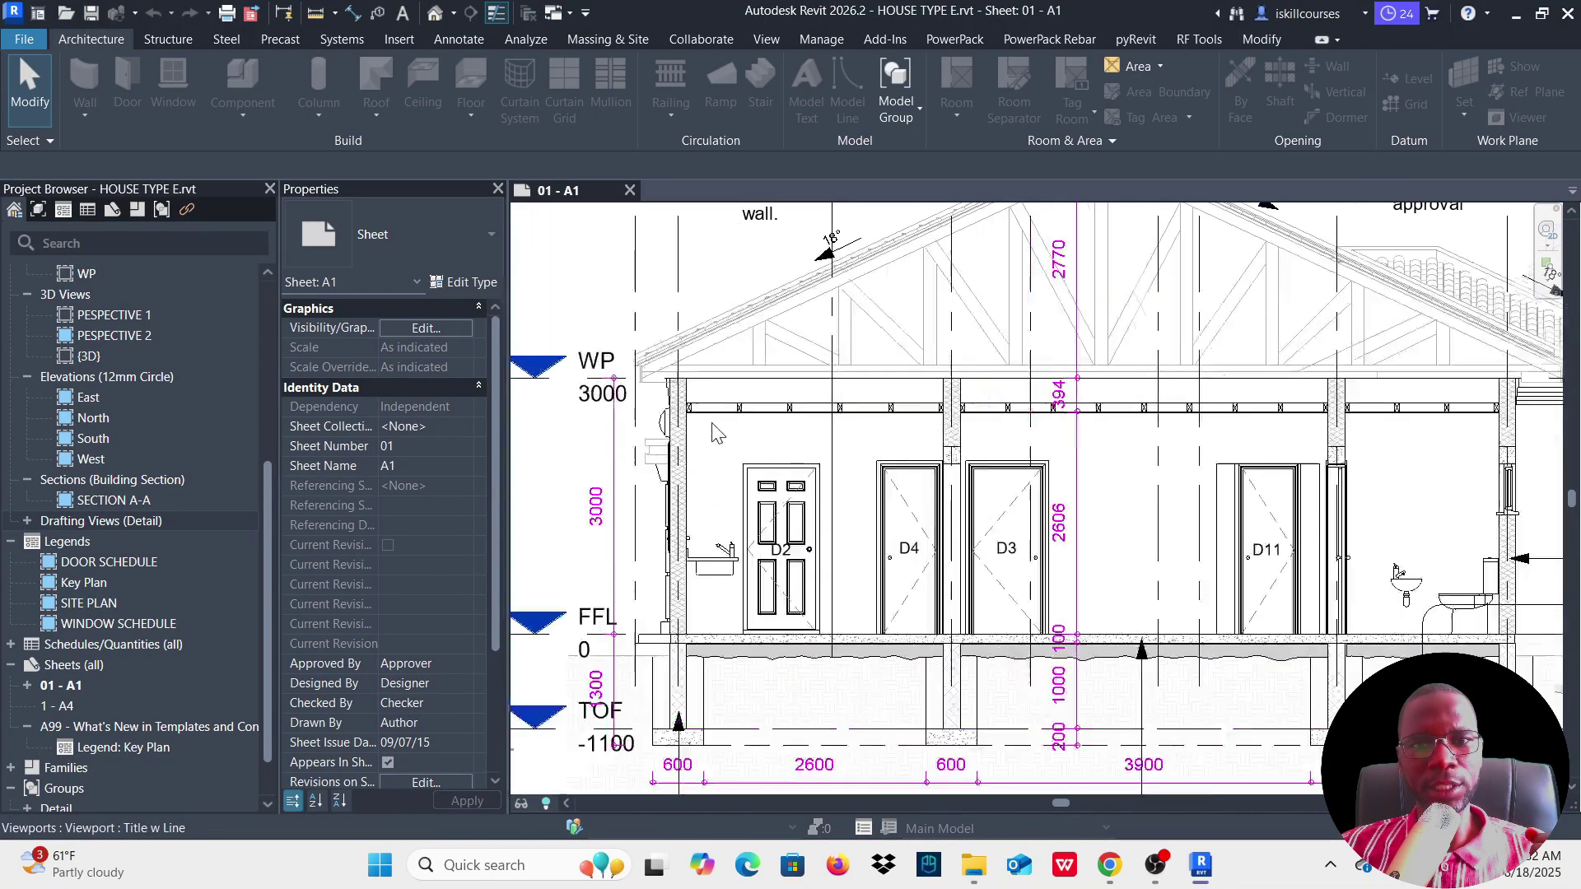
scroll(650, 407, "down", 4)
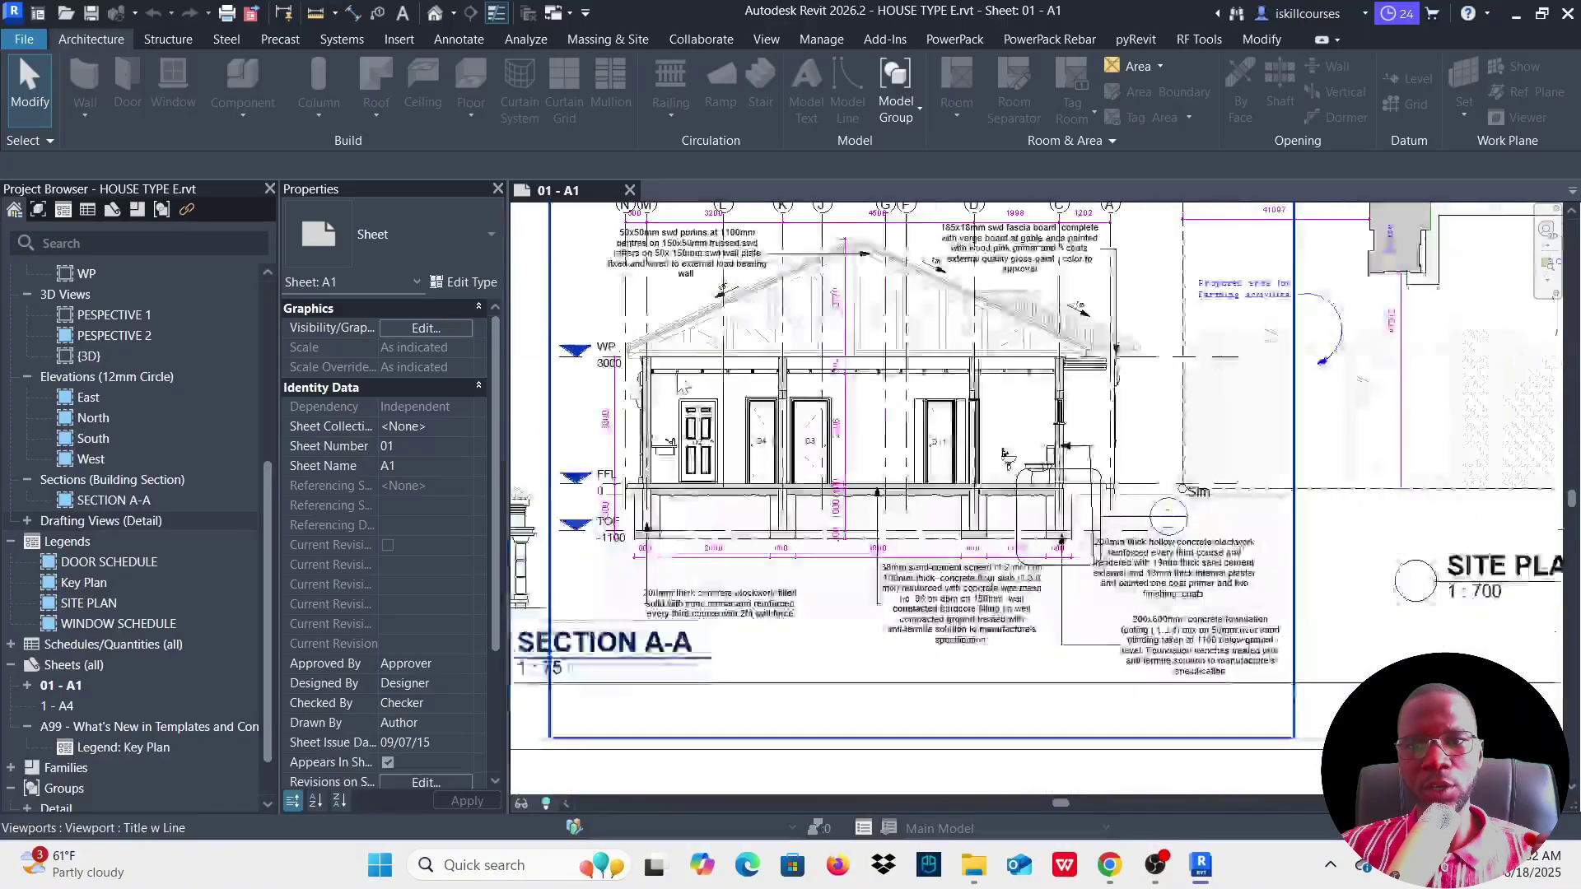
scroll(1021, 517, "up", 2)
scroll(1022, 517, "up", 3)
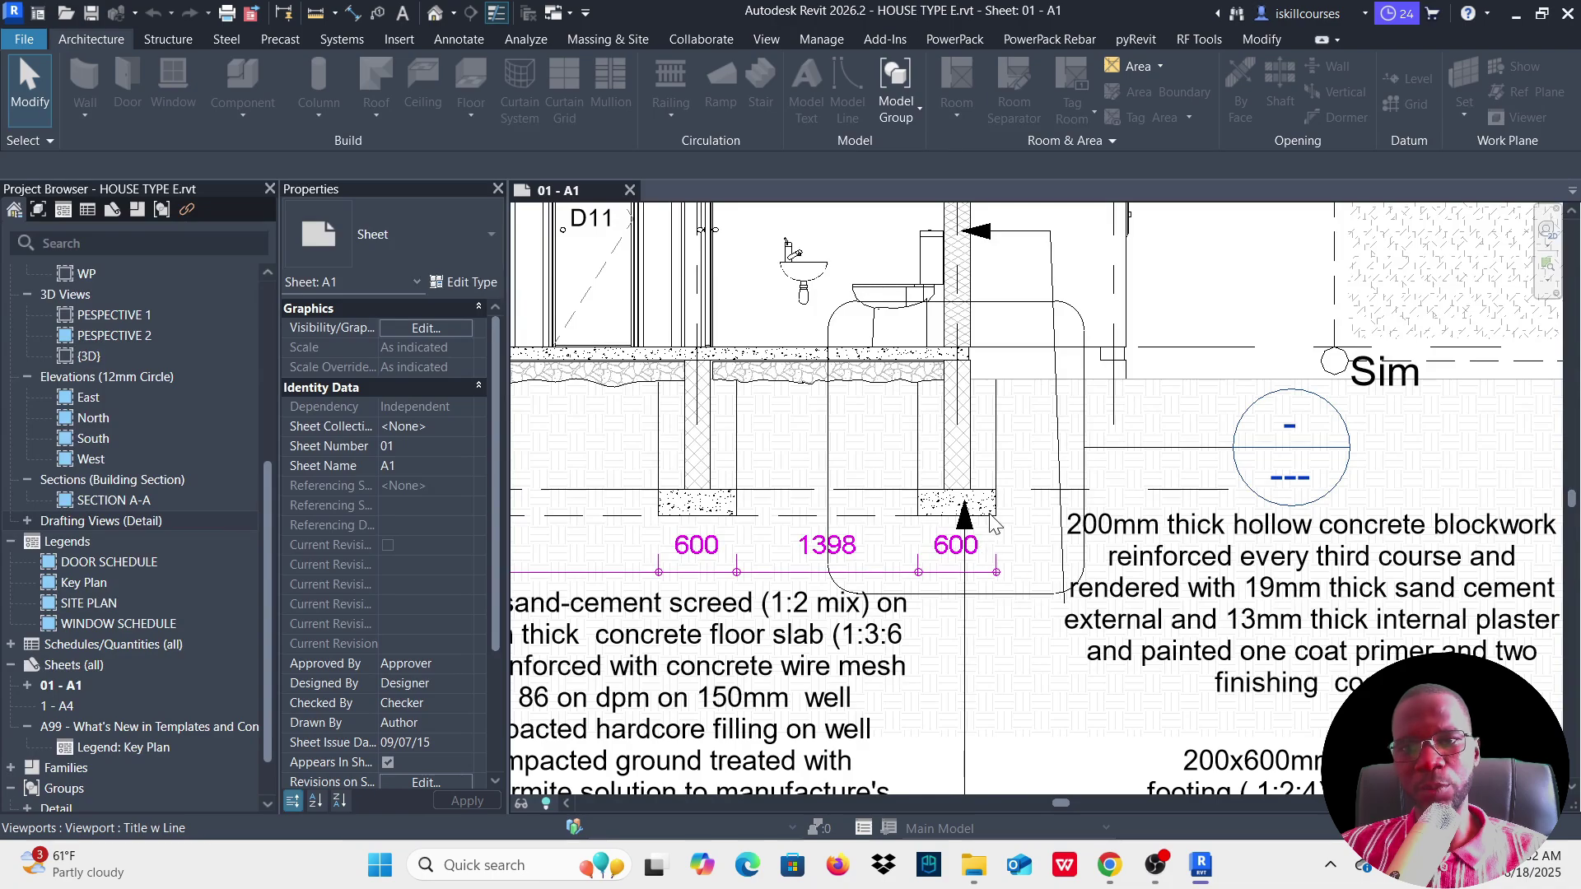
scroll(910, 713, "down", 8)
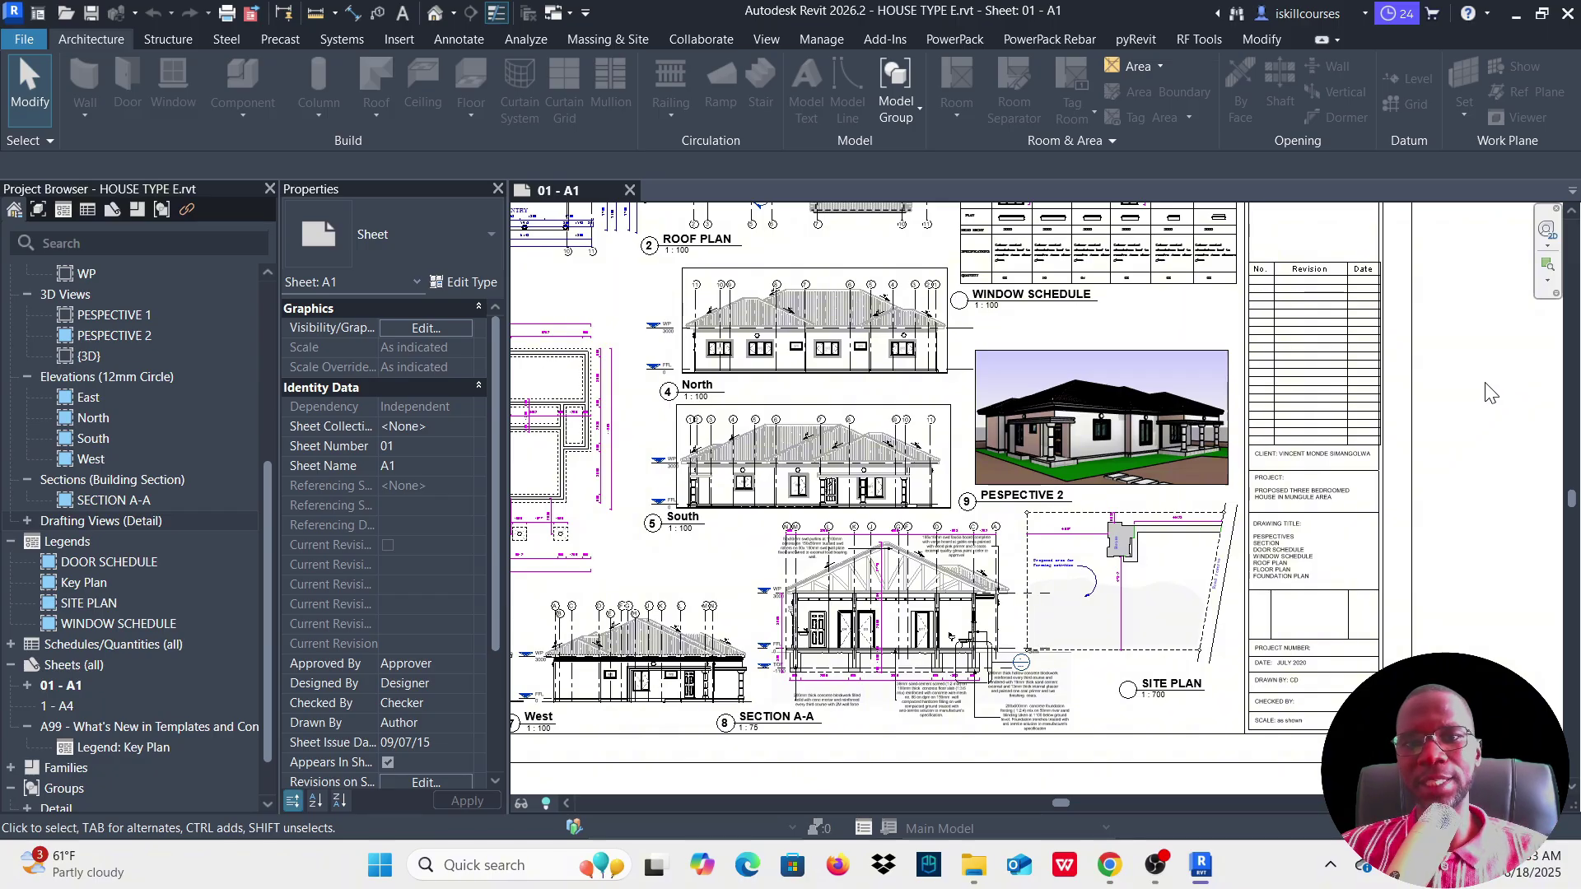
scroll(1018, 513, "down", 2)
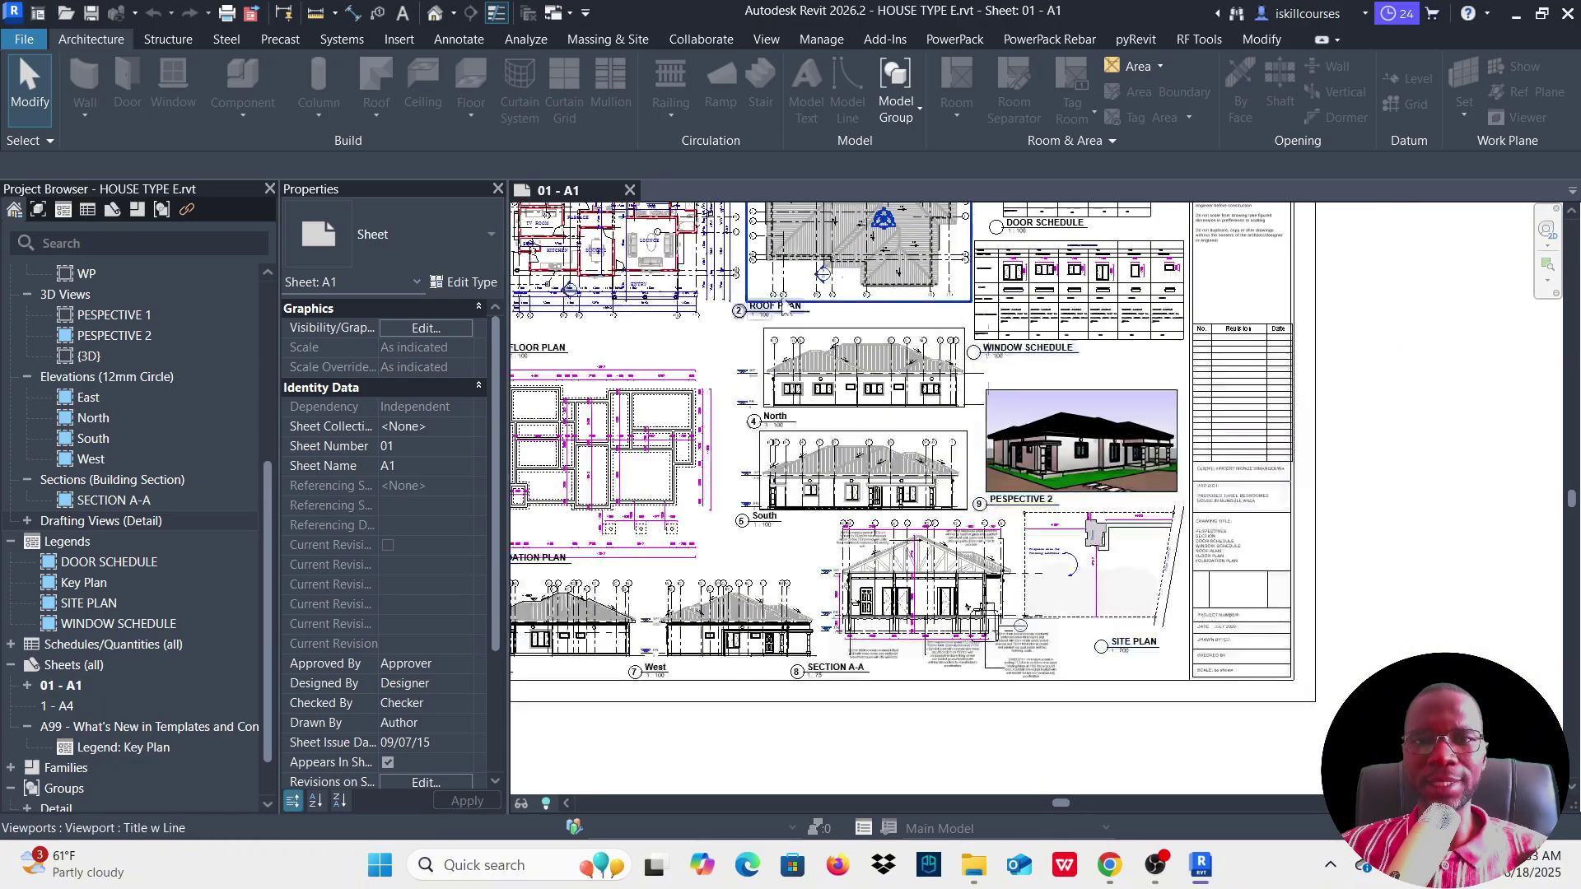
Step: Look over the roof section, the overall sheet layout and the PESPECTIVE 2 rendering on sheet A1
scroll(873, 577, "up", 6)
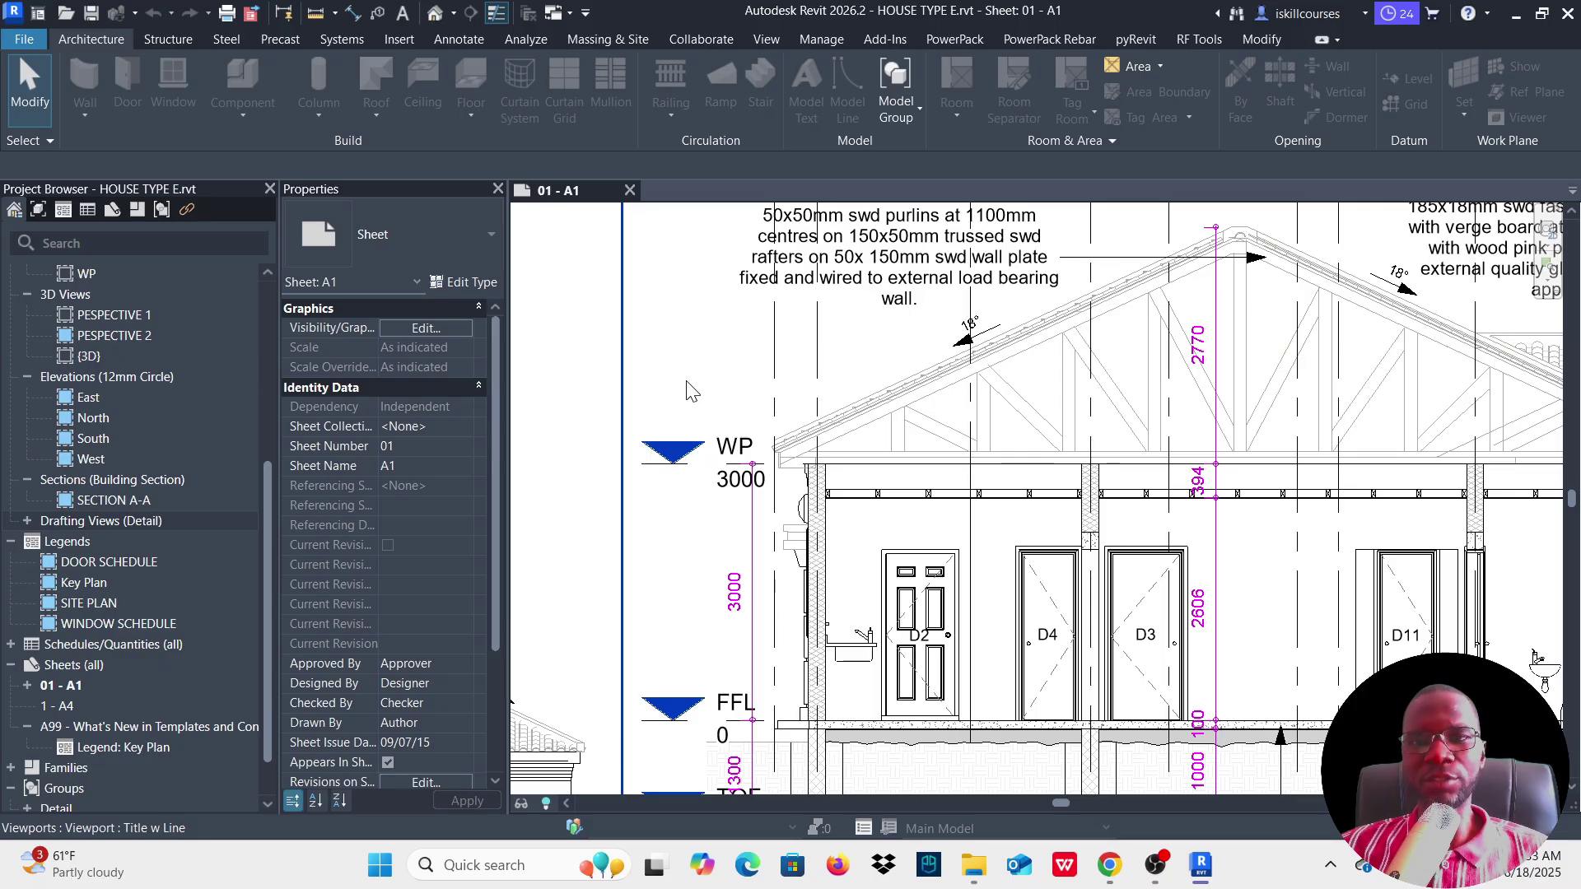
scroll(815, 531, "down", 8)
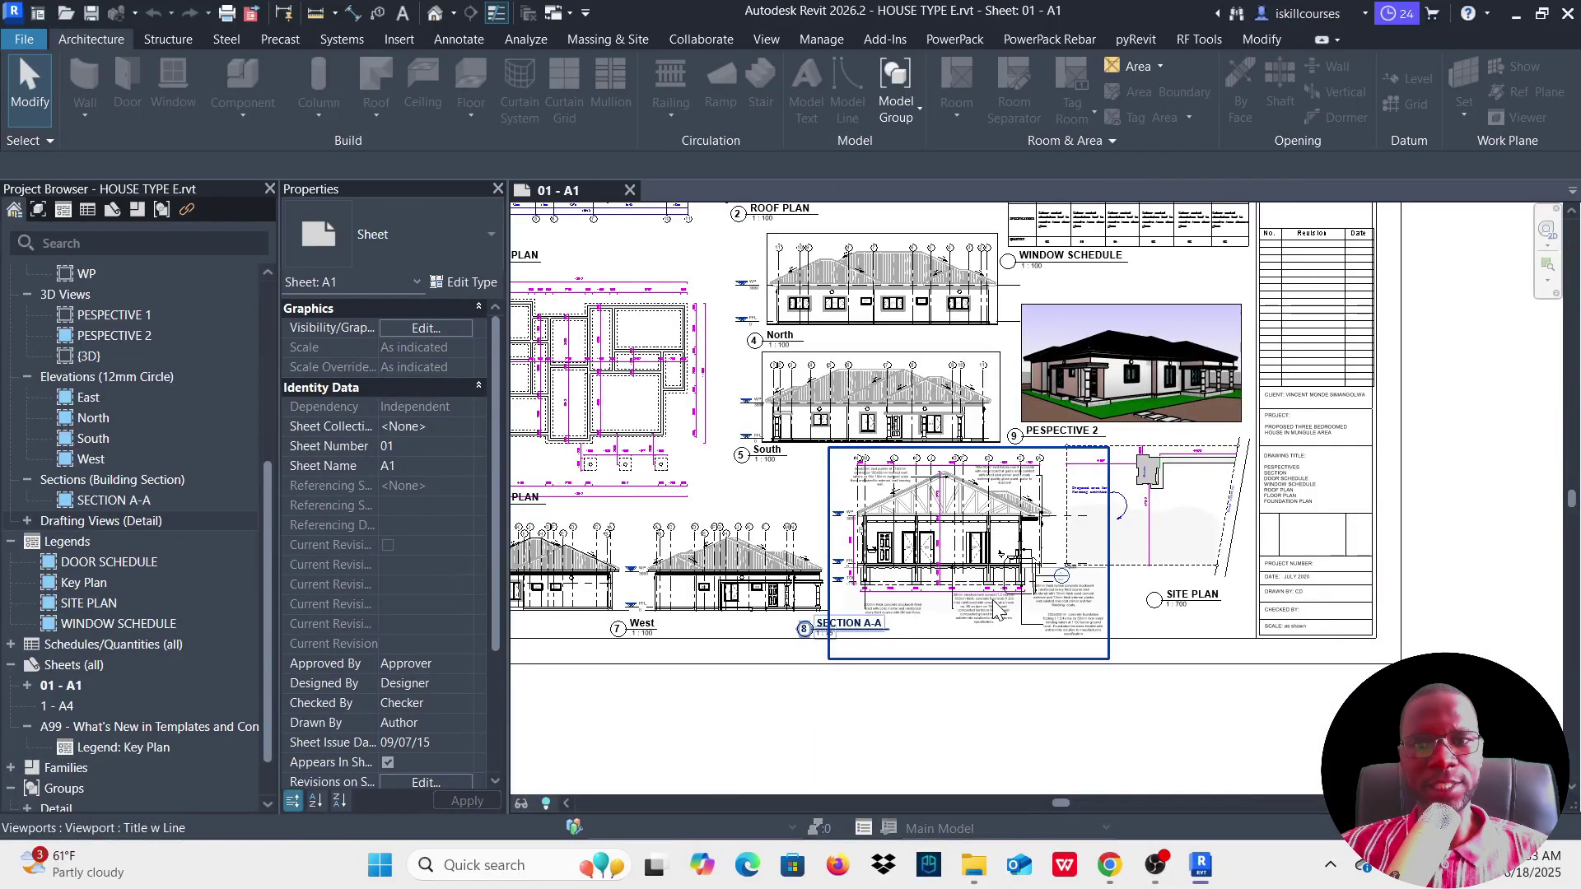
scroll(967, 544, "down", 5)
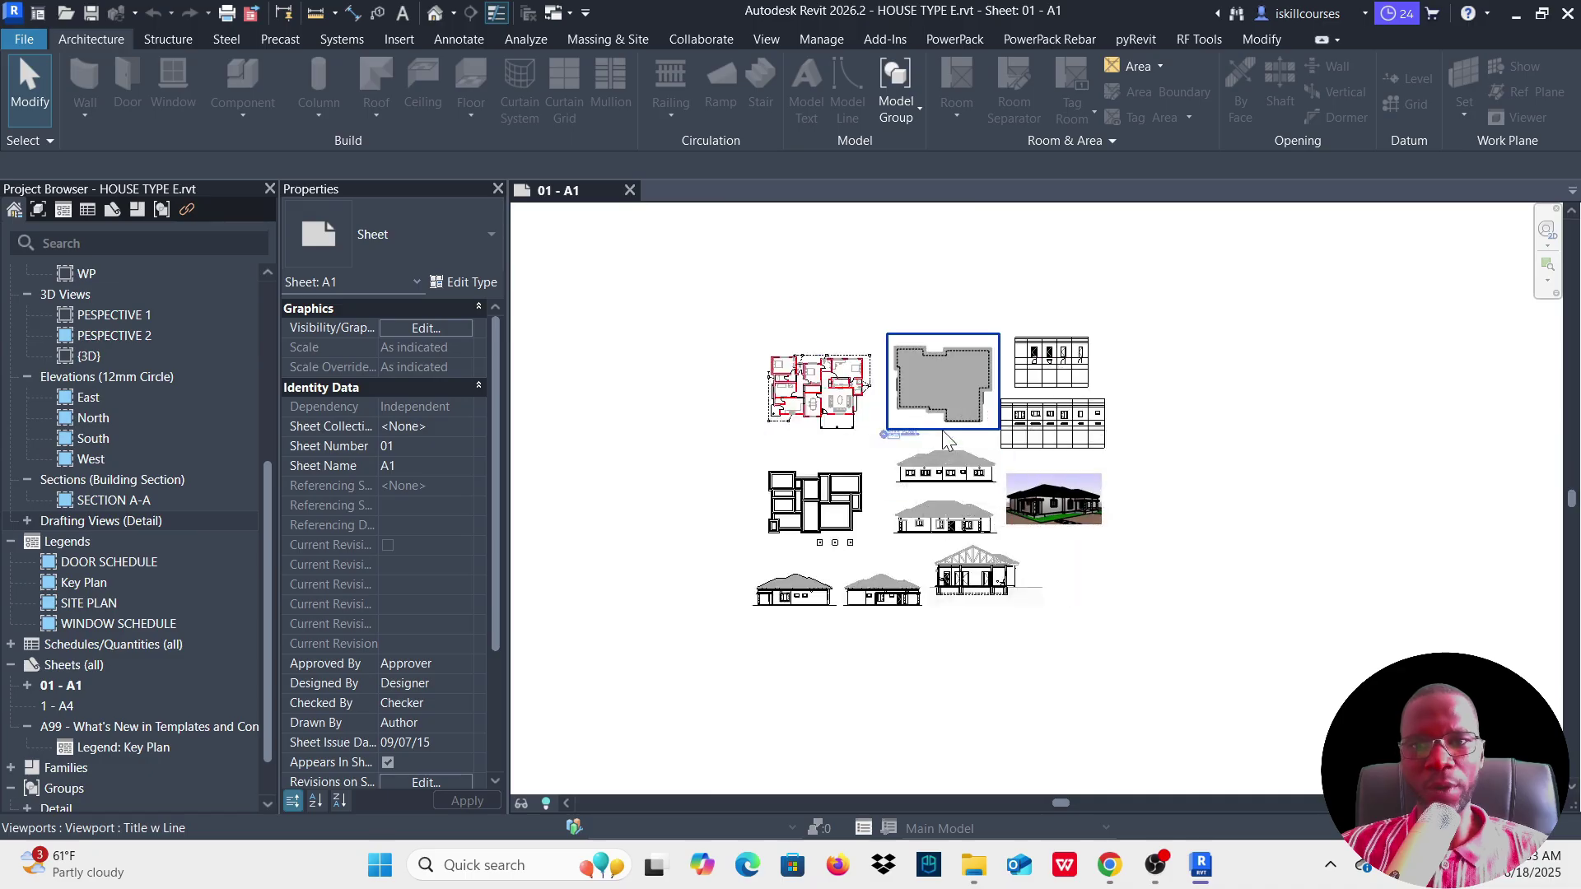
scroll(946, 437, "up", 3)
scroll(947, 437, "up", 1)
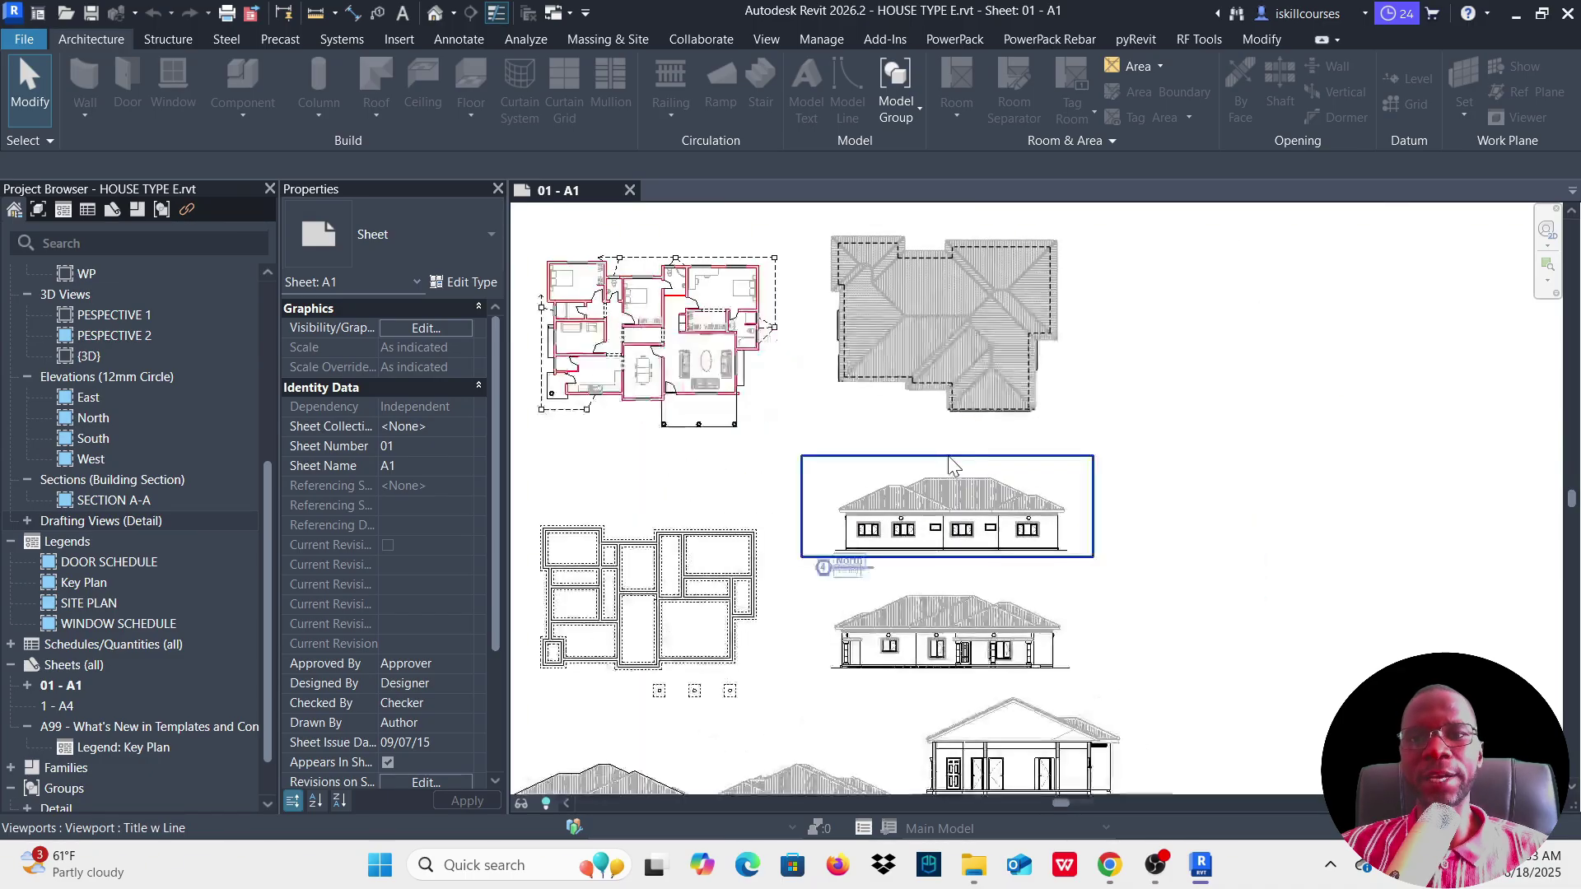
scroll(981, 379, "down", 4)
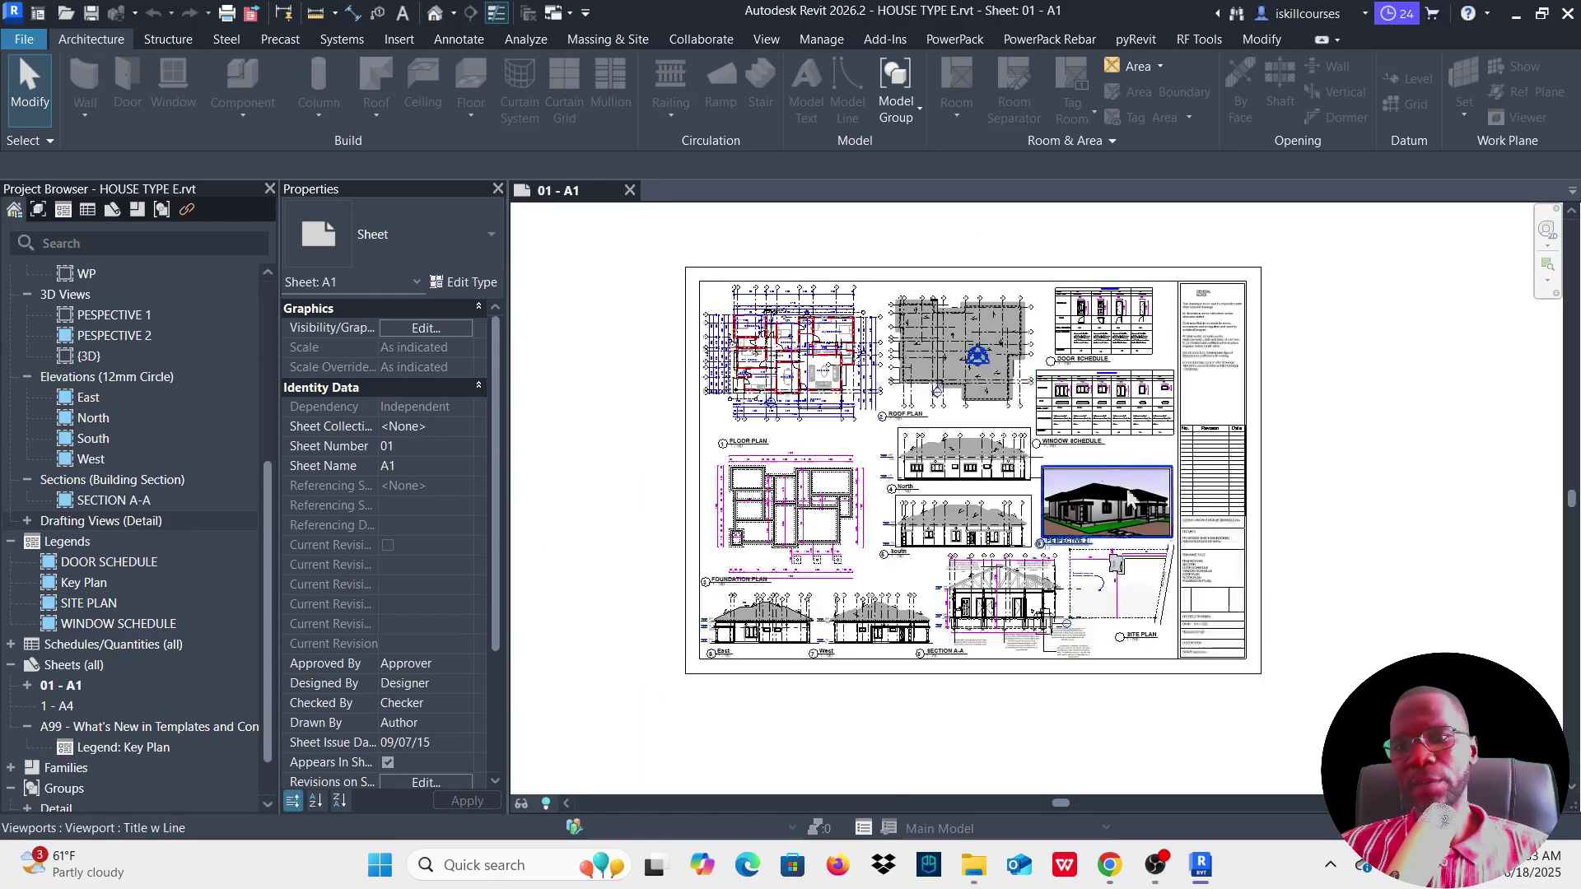
scroll(1112, 510, "up", 5)
scroll(1112, 511, "up", 3)
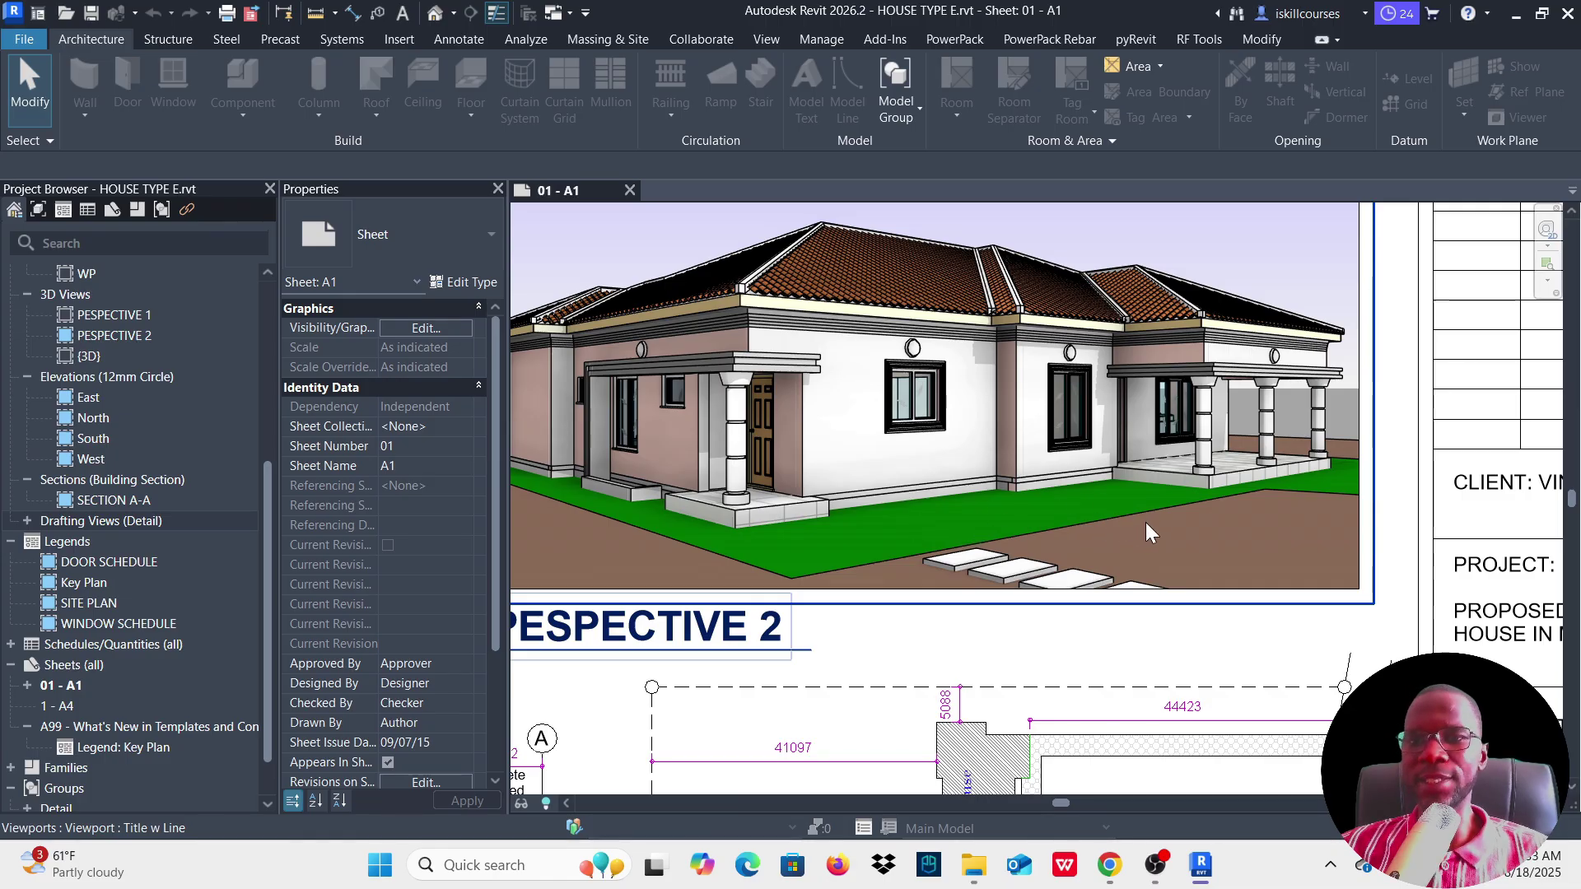
scroll(1145, 534, "down", 1)
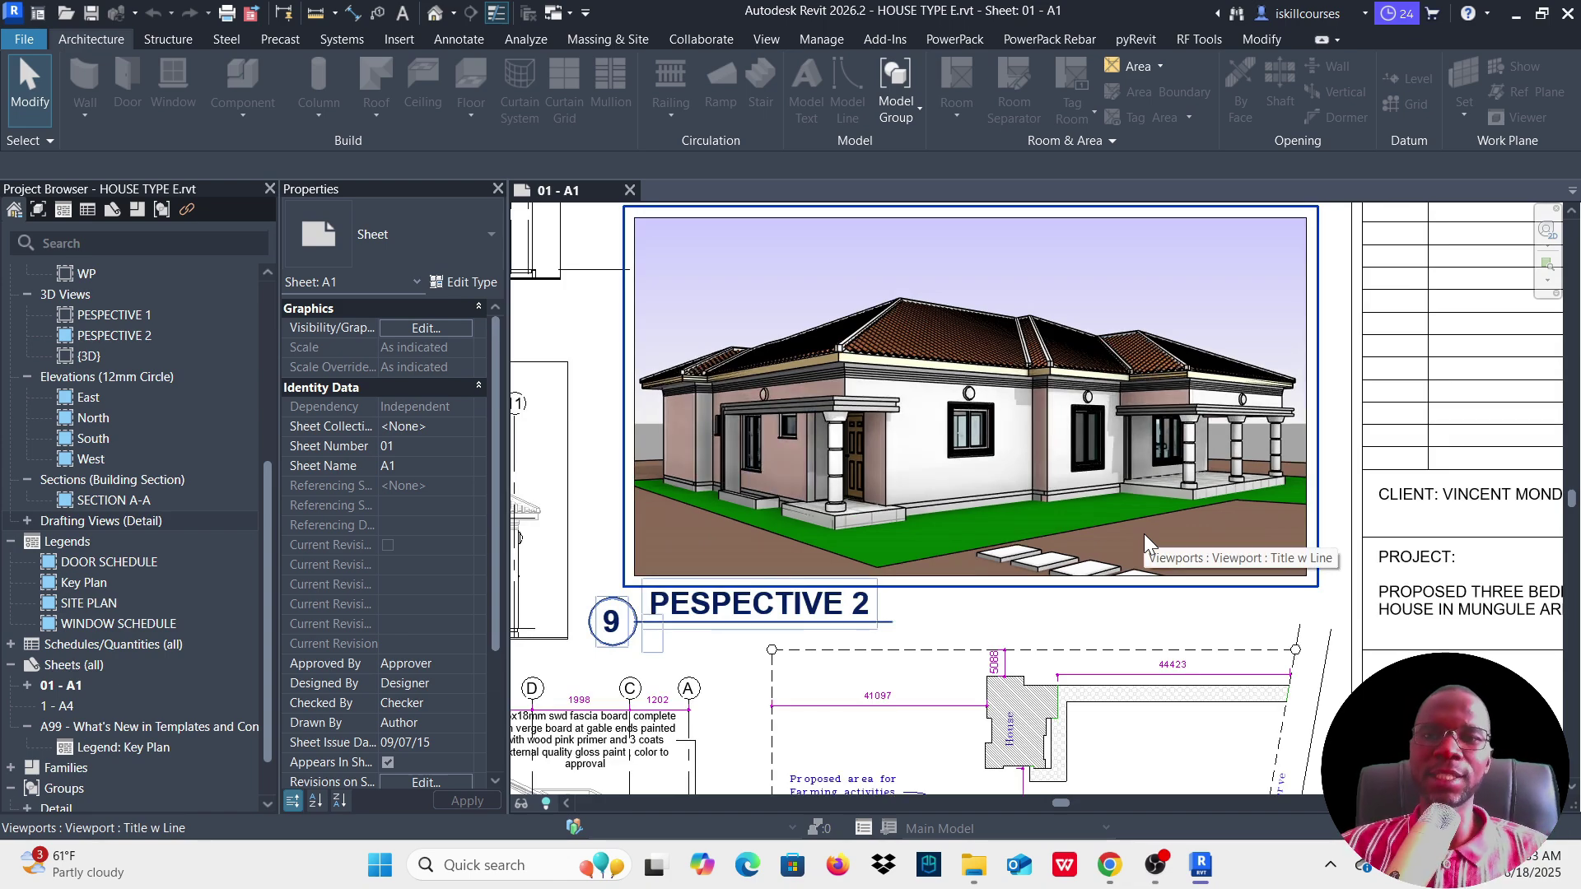
scroll(1136, 543, "down", 5)
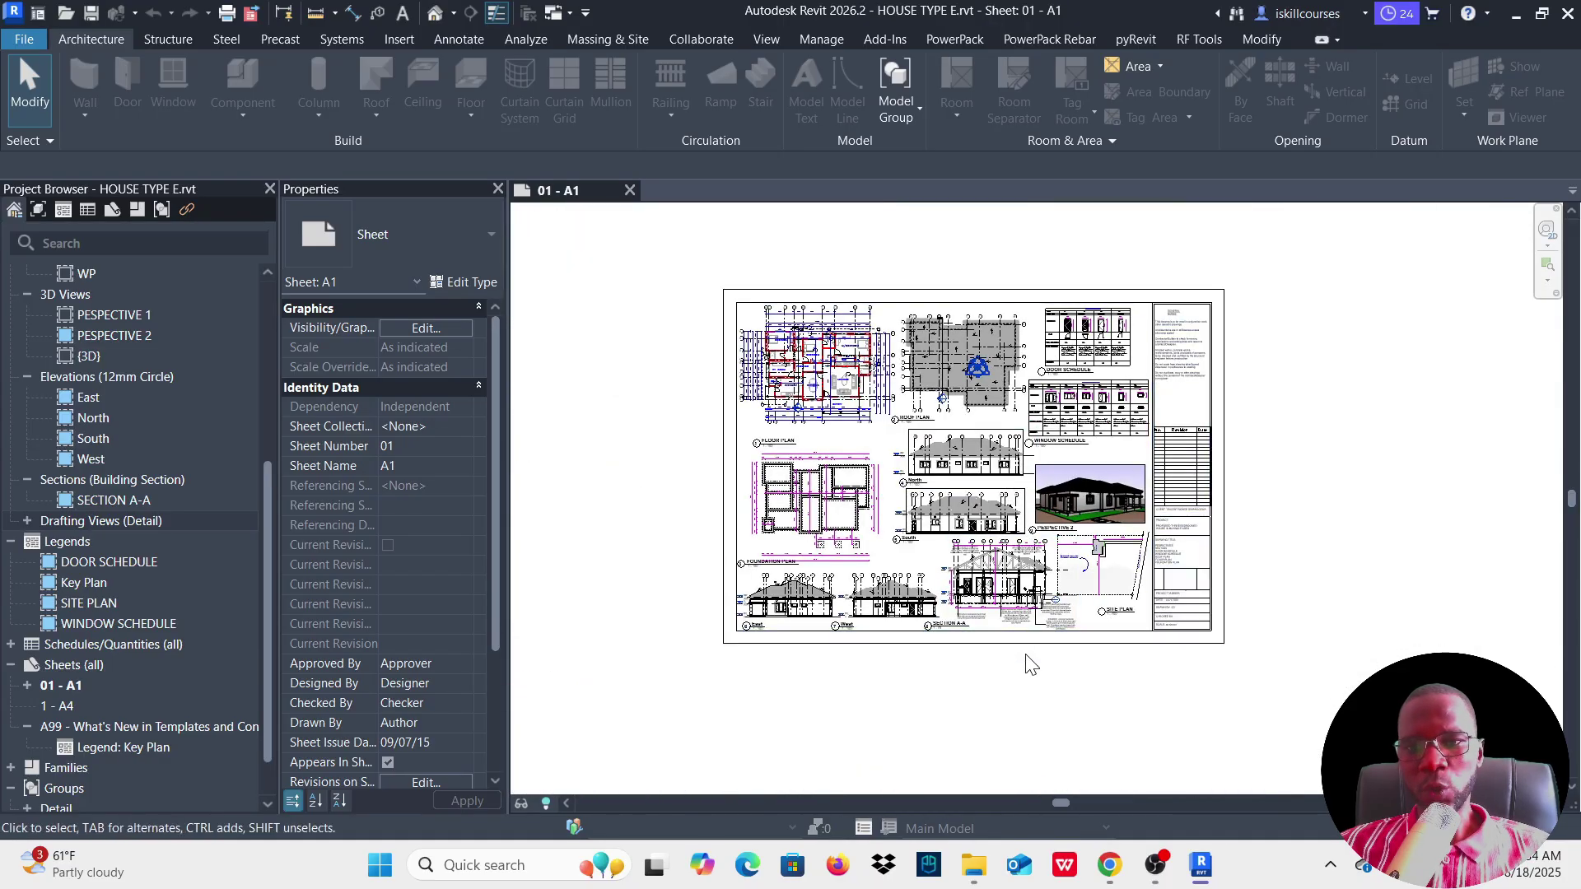
Step: Open the SECTION A-A building section in its own view
scroll(1026, 614, "up", 3)
scroll(1025, 614, "up", 4)
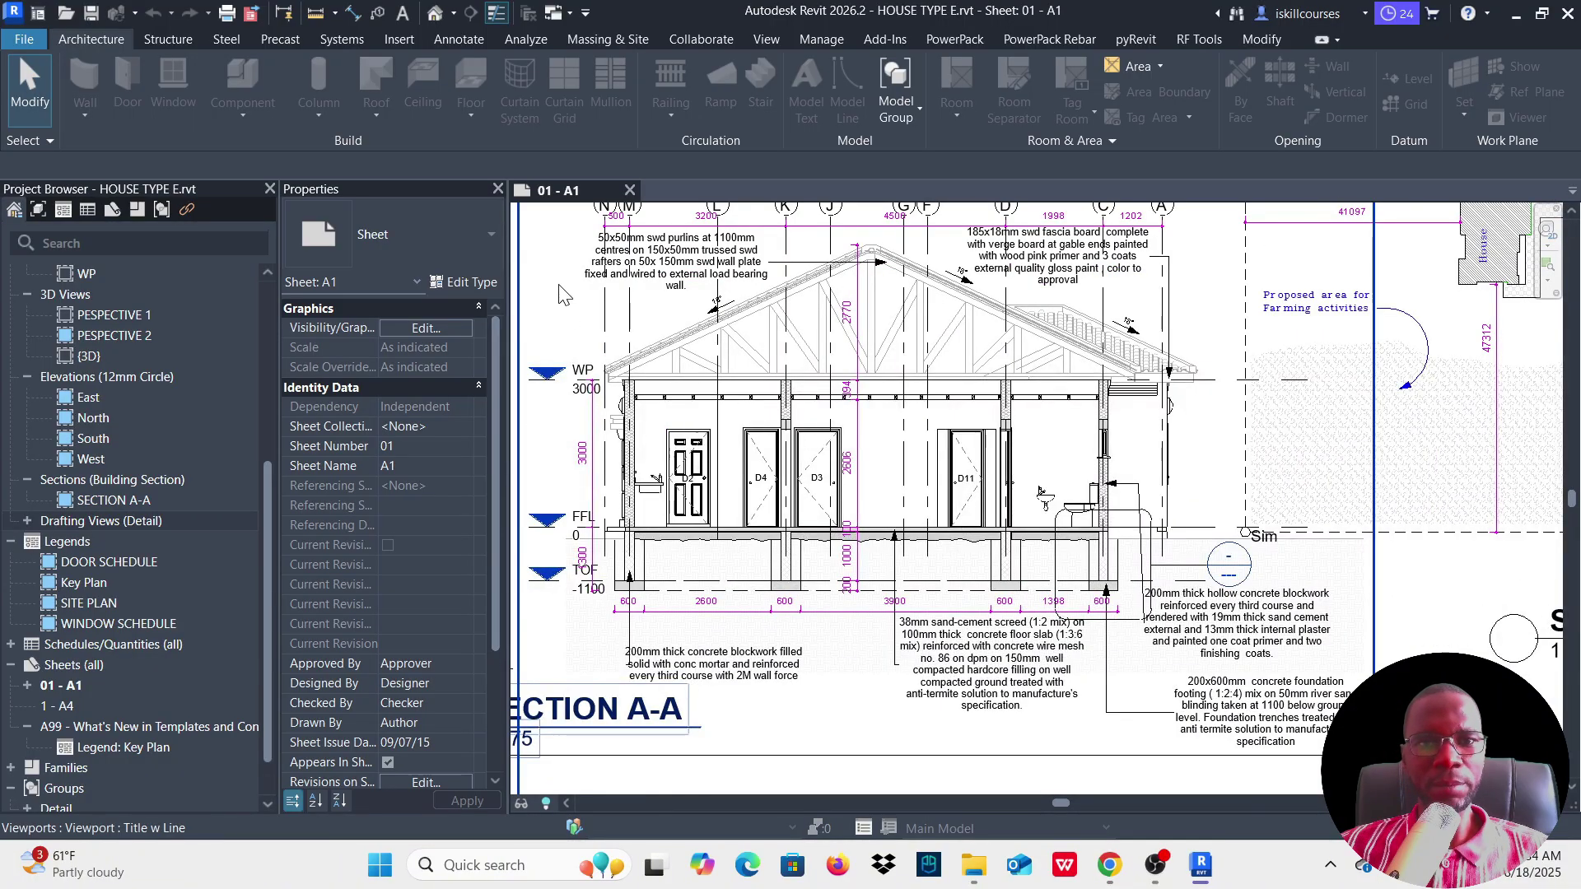
double_click(560, 294)
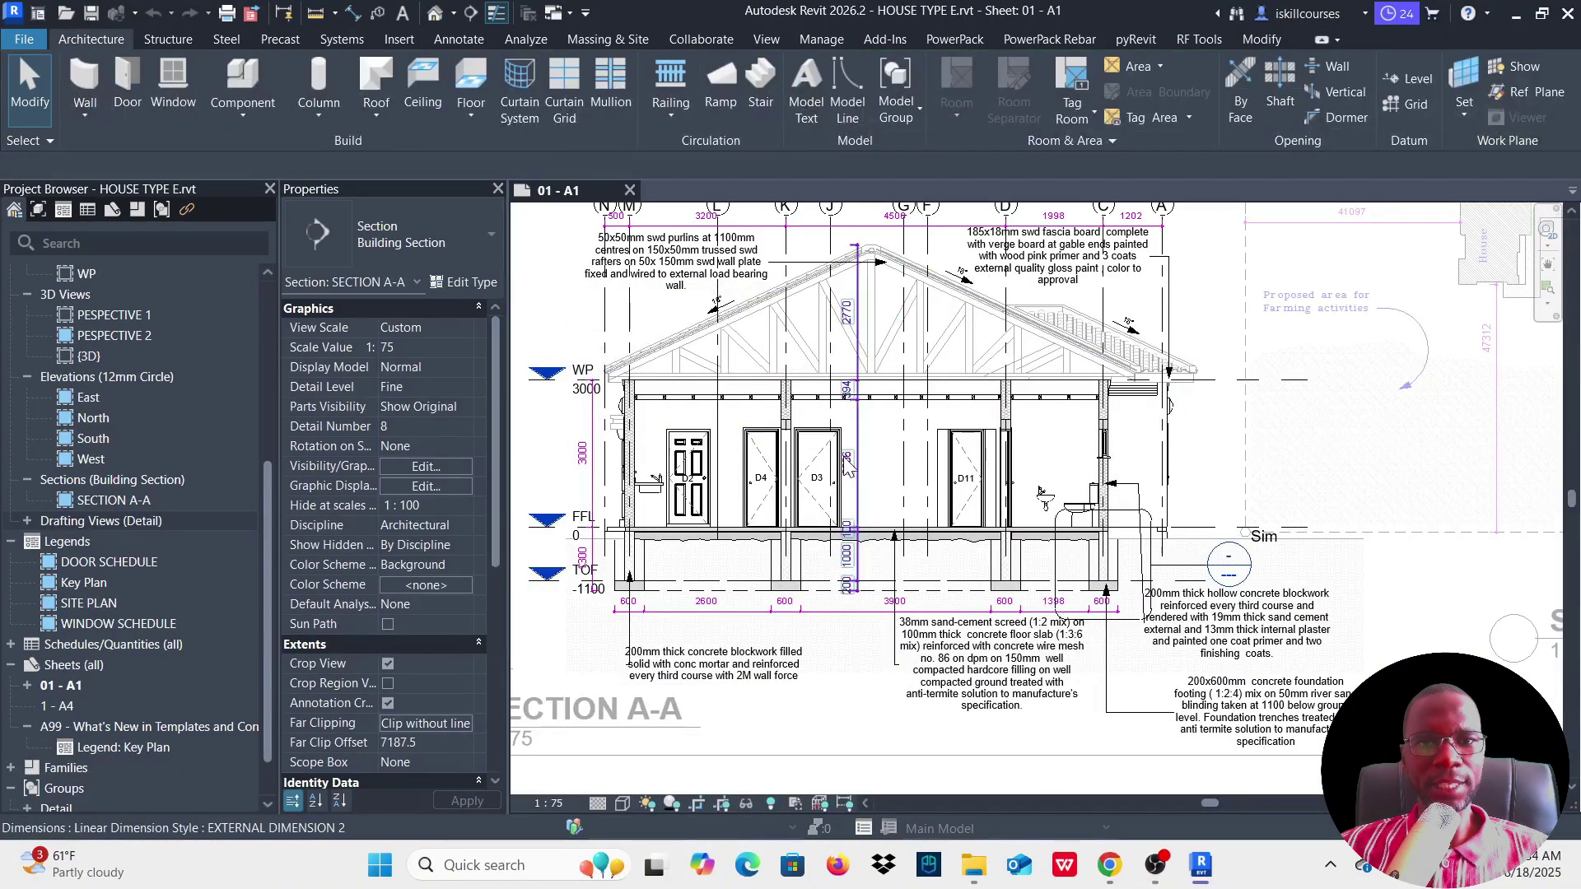
double_click(97, 498)
scroll(903, 429, "down", 2)
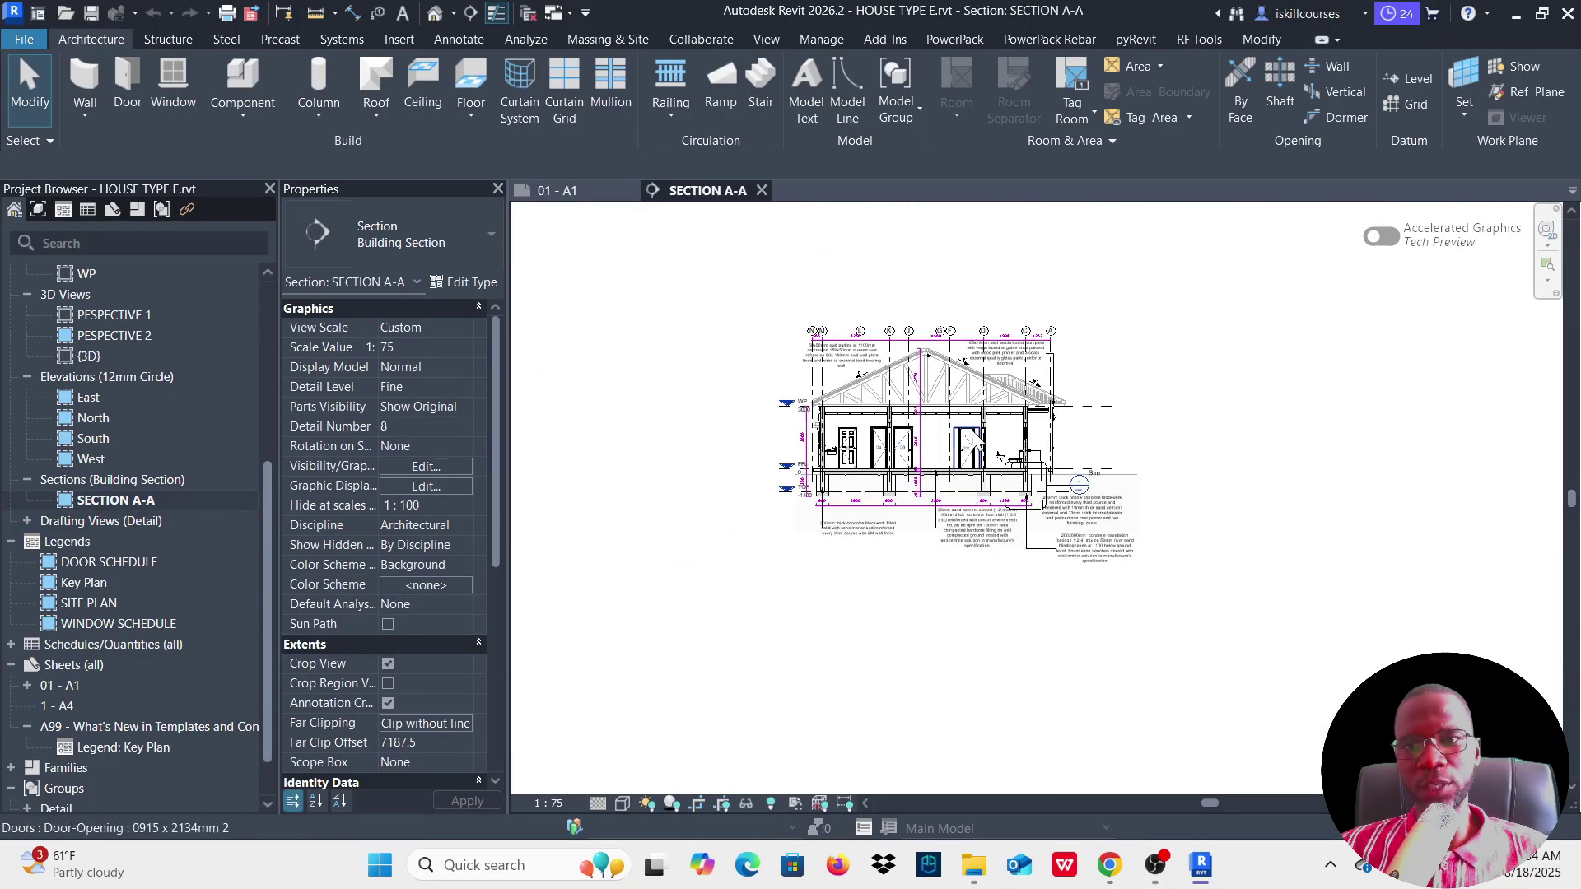
Step: Delete the existing DETAIL A callout around the external wall footing in Section A-A
scroll(947, 387, "up", 3)
scroll(965, 373, "down", 2)
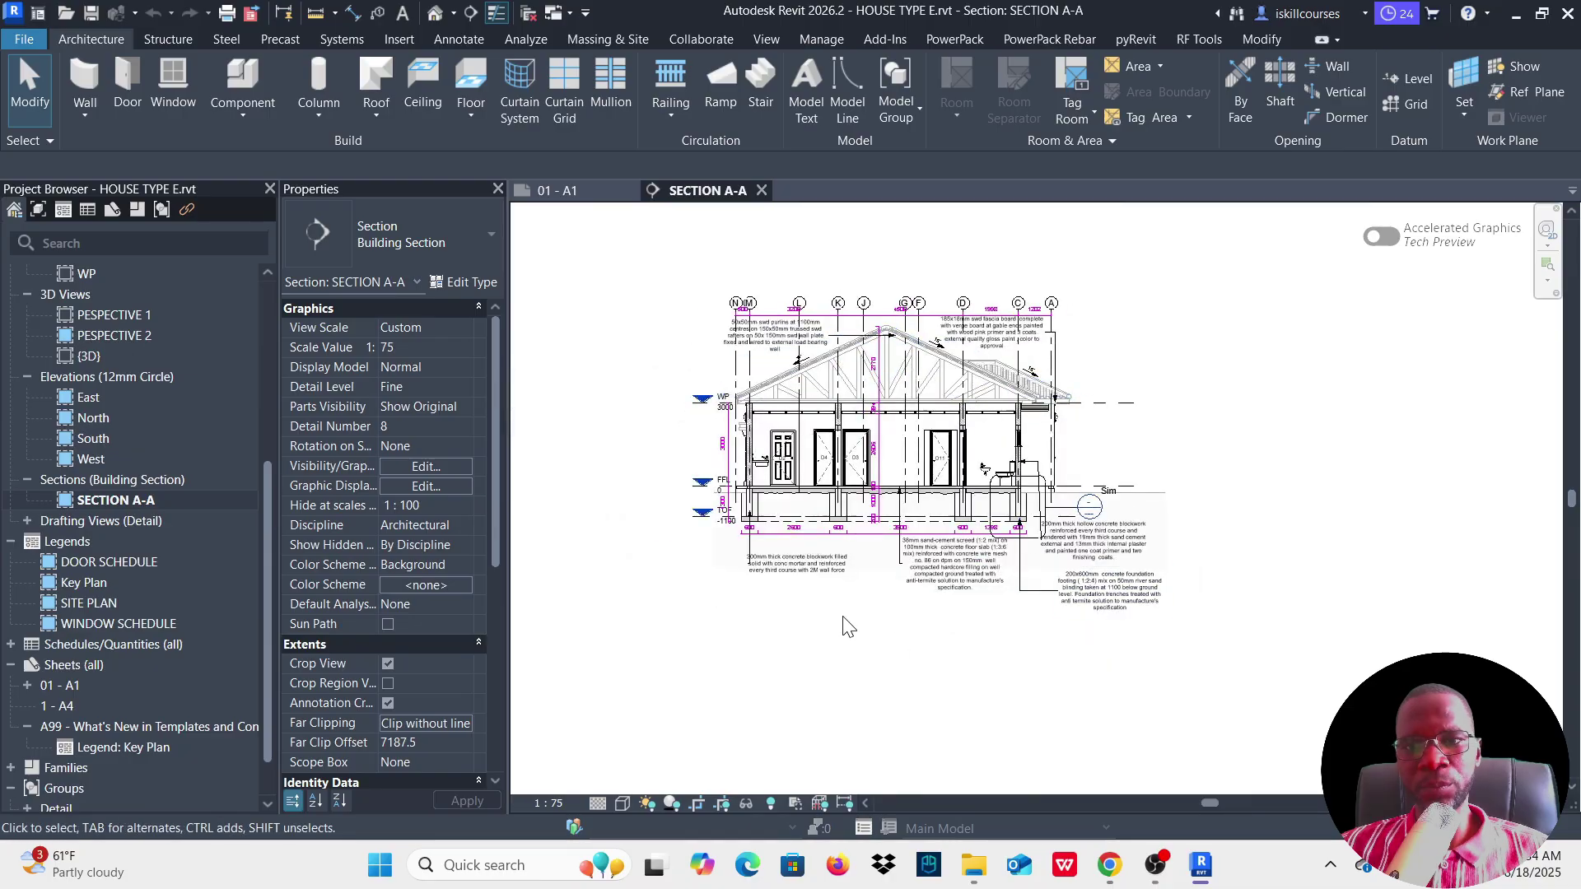
scroll(986, 478, "up", 5)
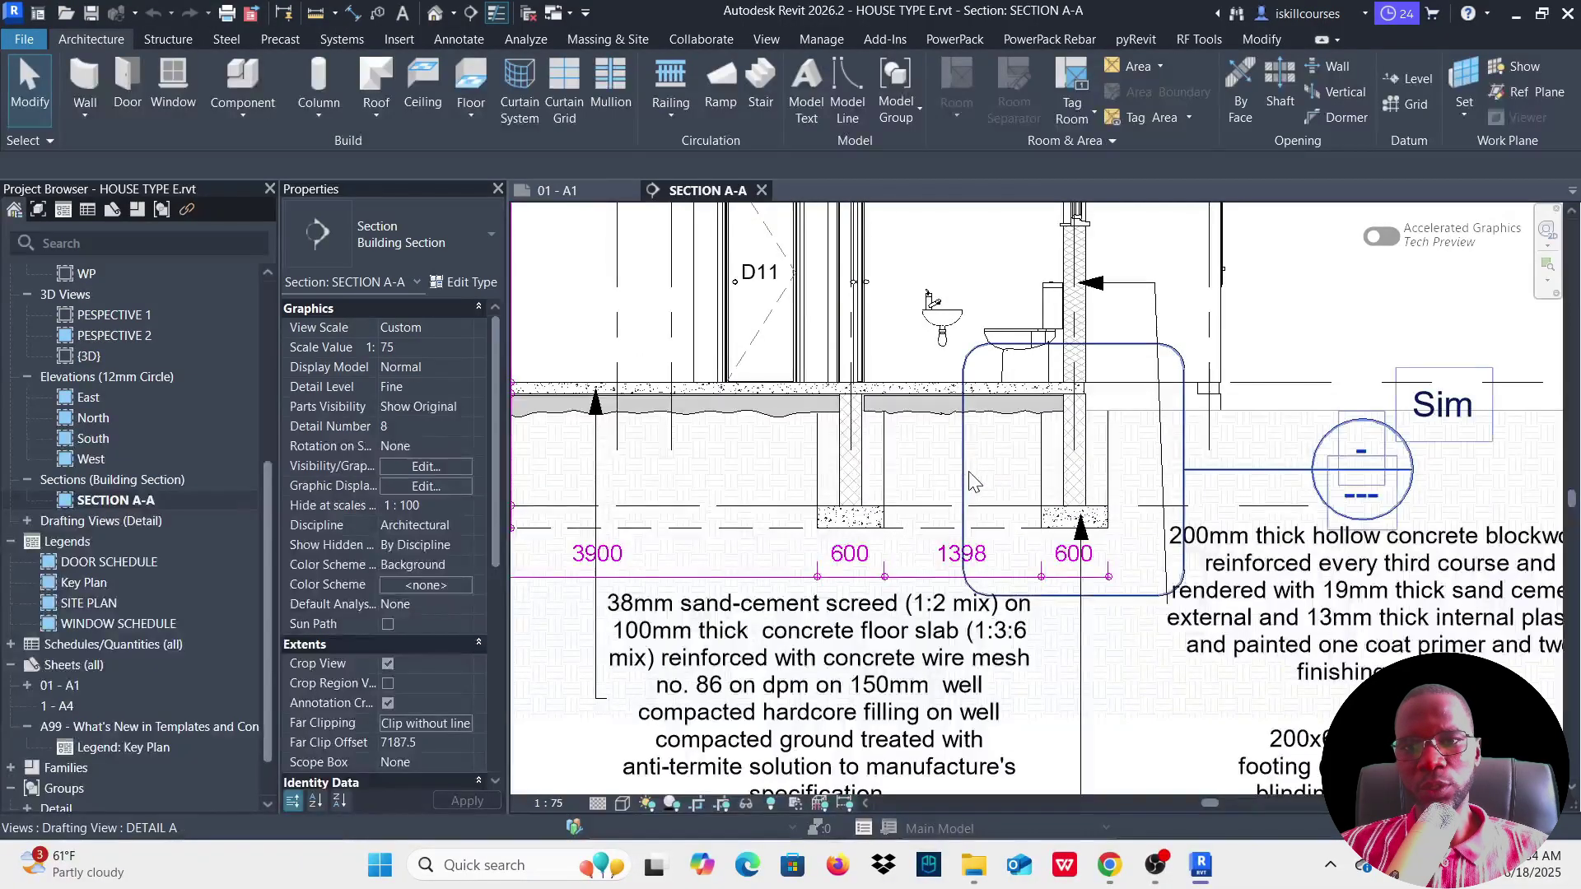
left_click(966, 473)
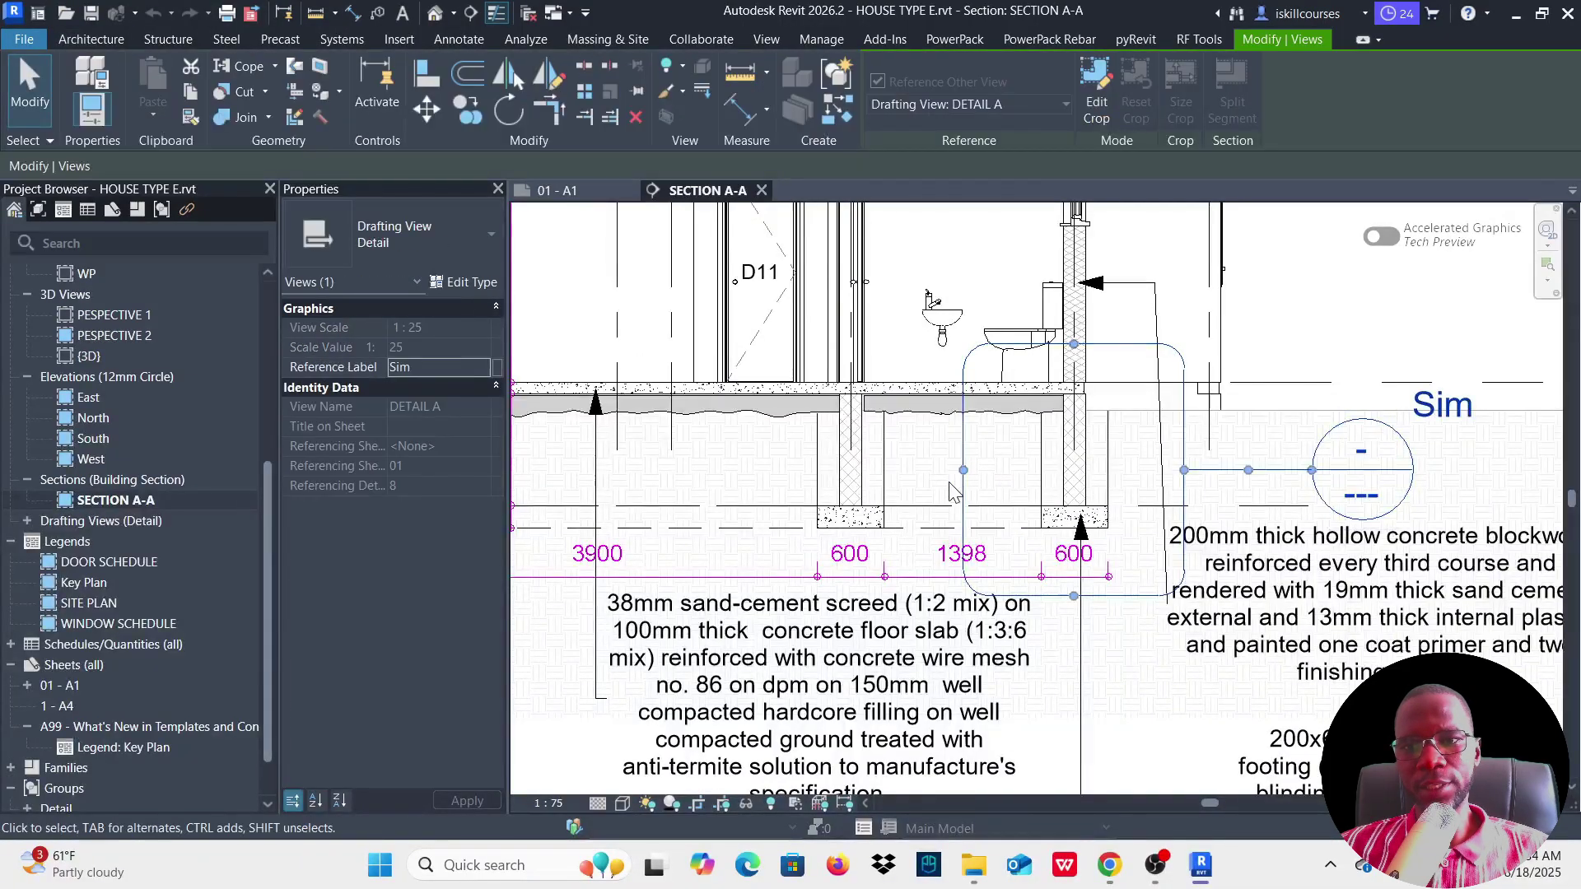
left_click(637, 117)
scroll(968, 559, "down", 5)
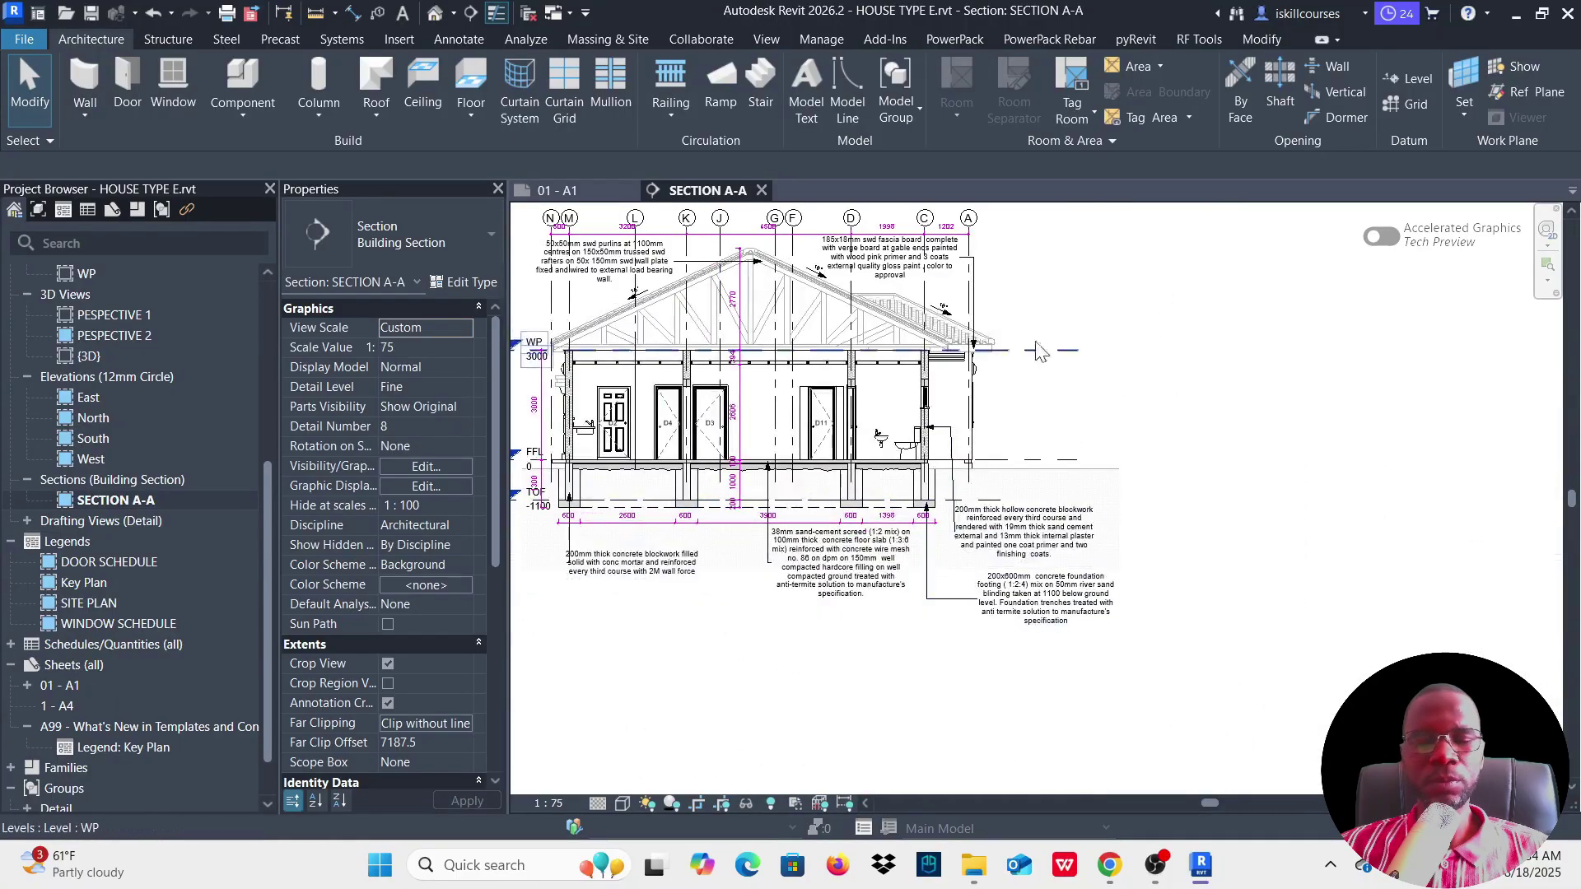
Step: Draw a rectangular callout in Section A-A around the external wall footing and floor slab edge beside the toilet
scroll(1014, 464, "down", 2)
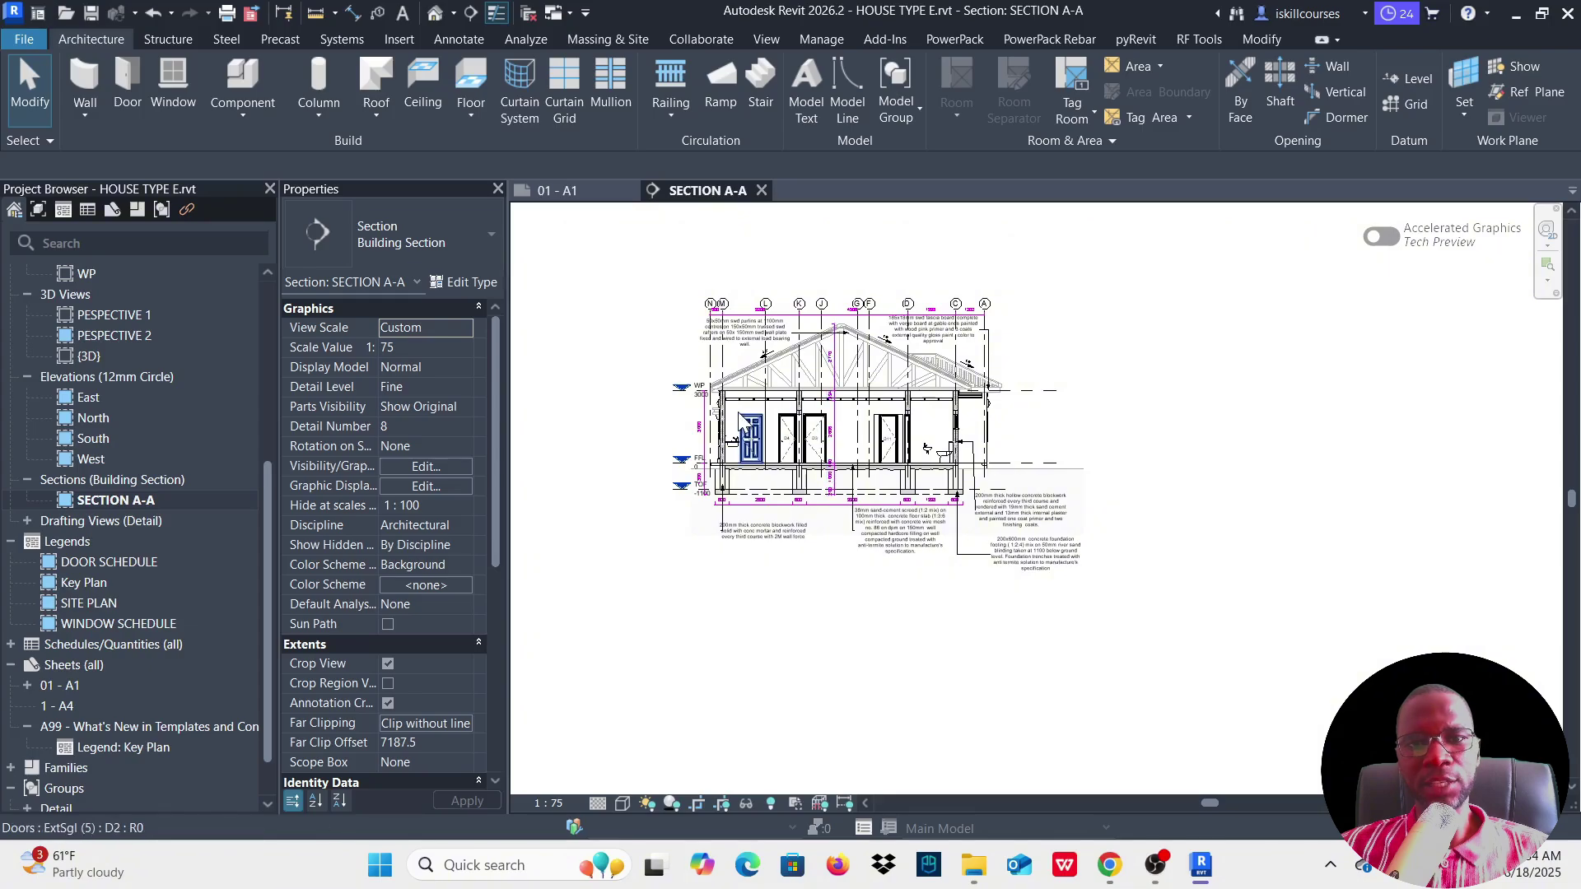
scroll(968, 469, "up", 5)
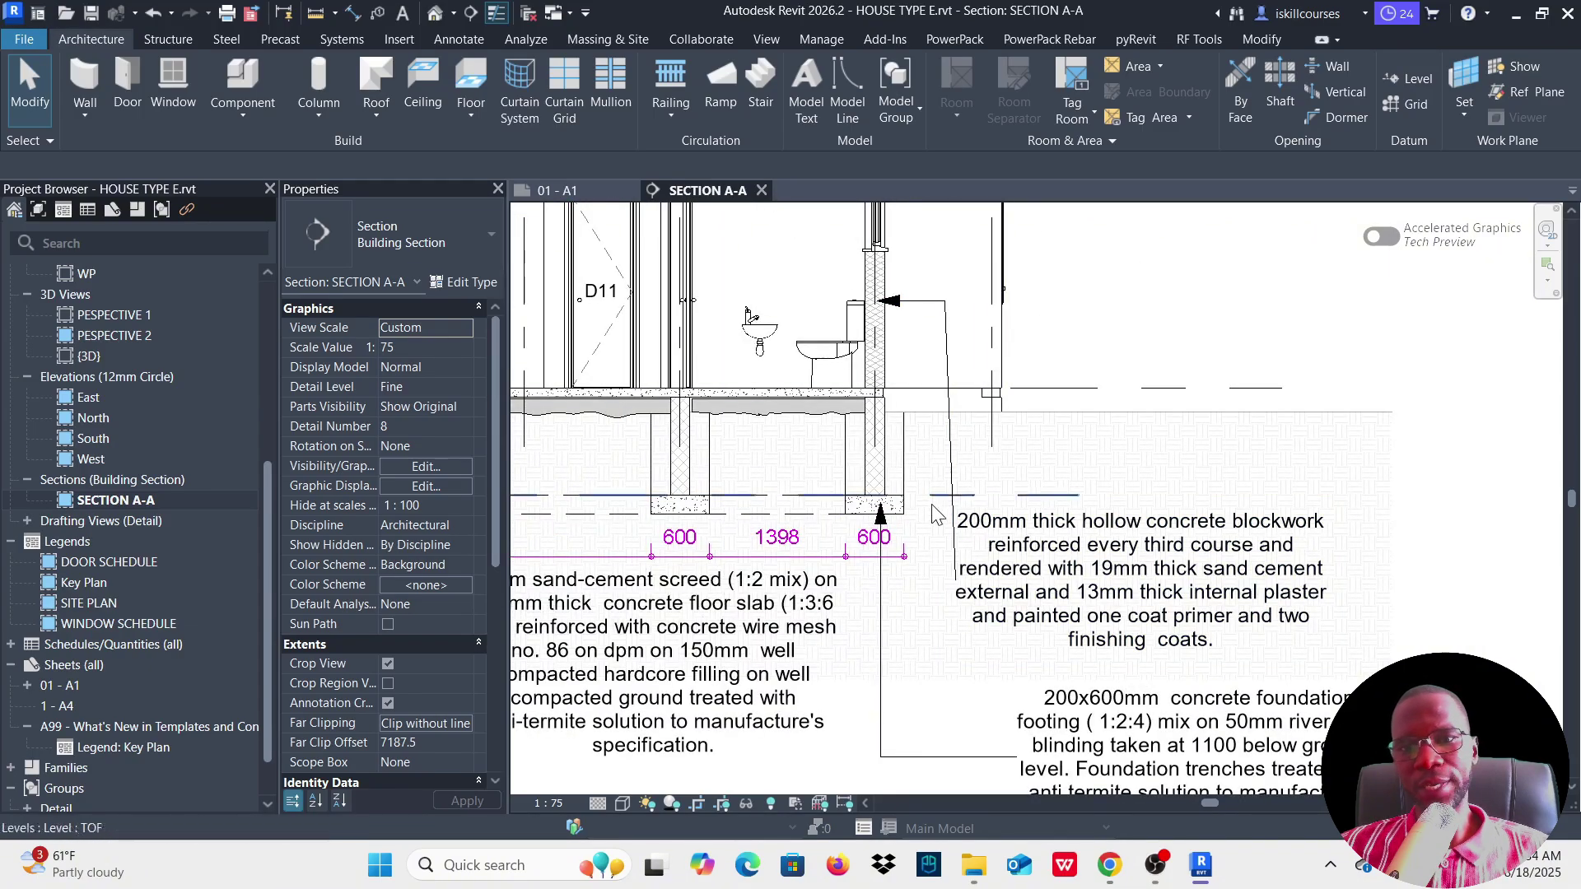
scroll(939, 459, "up", 3)
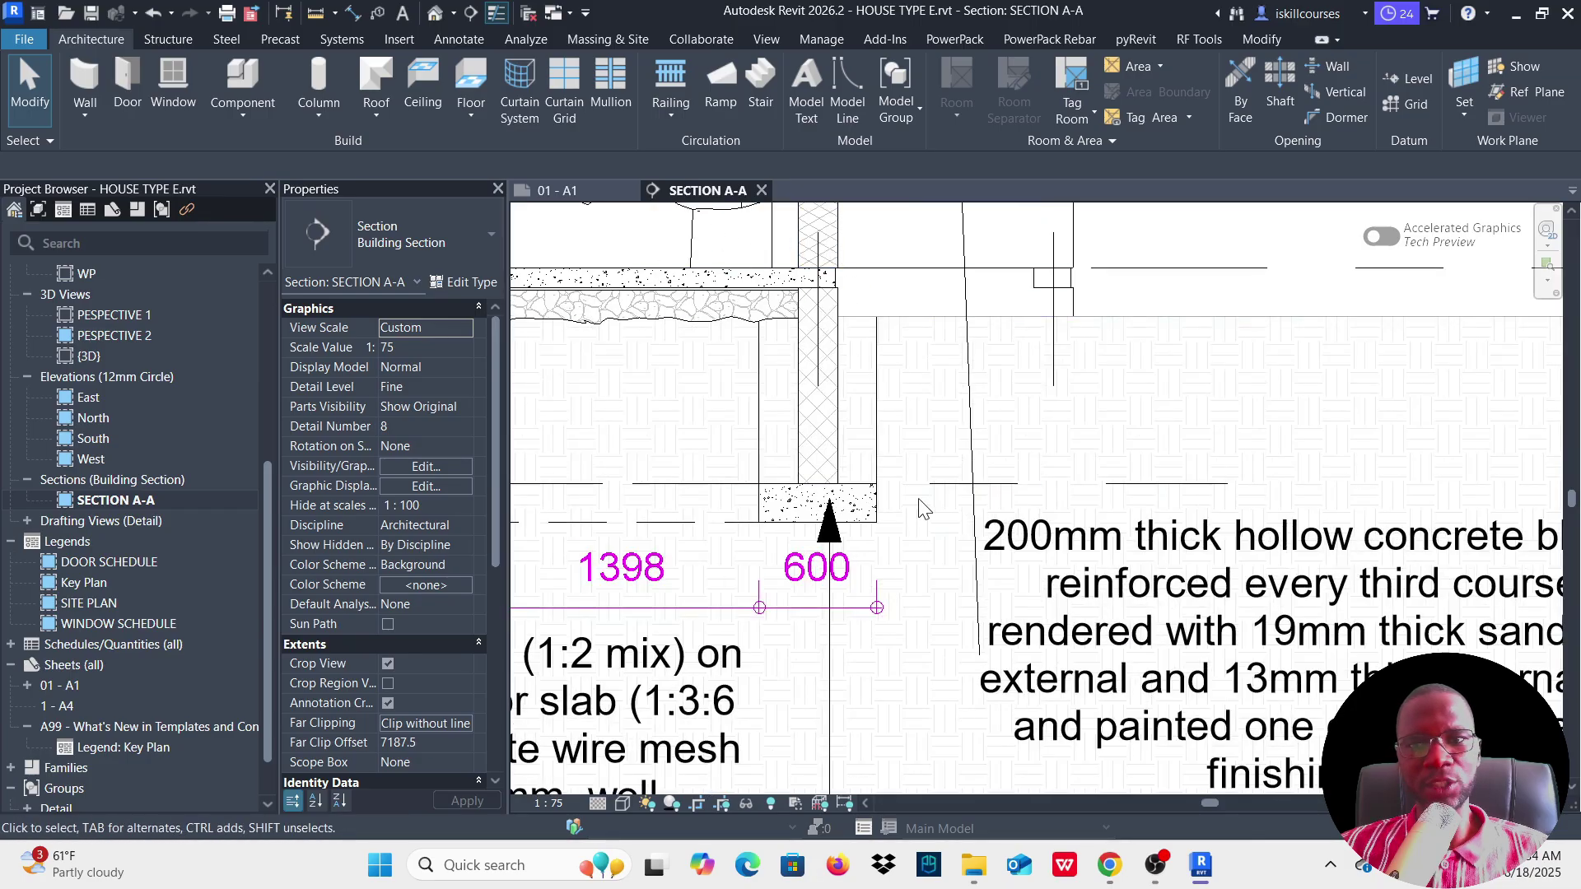
scroll(820, 435, "down", 2)
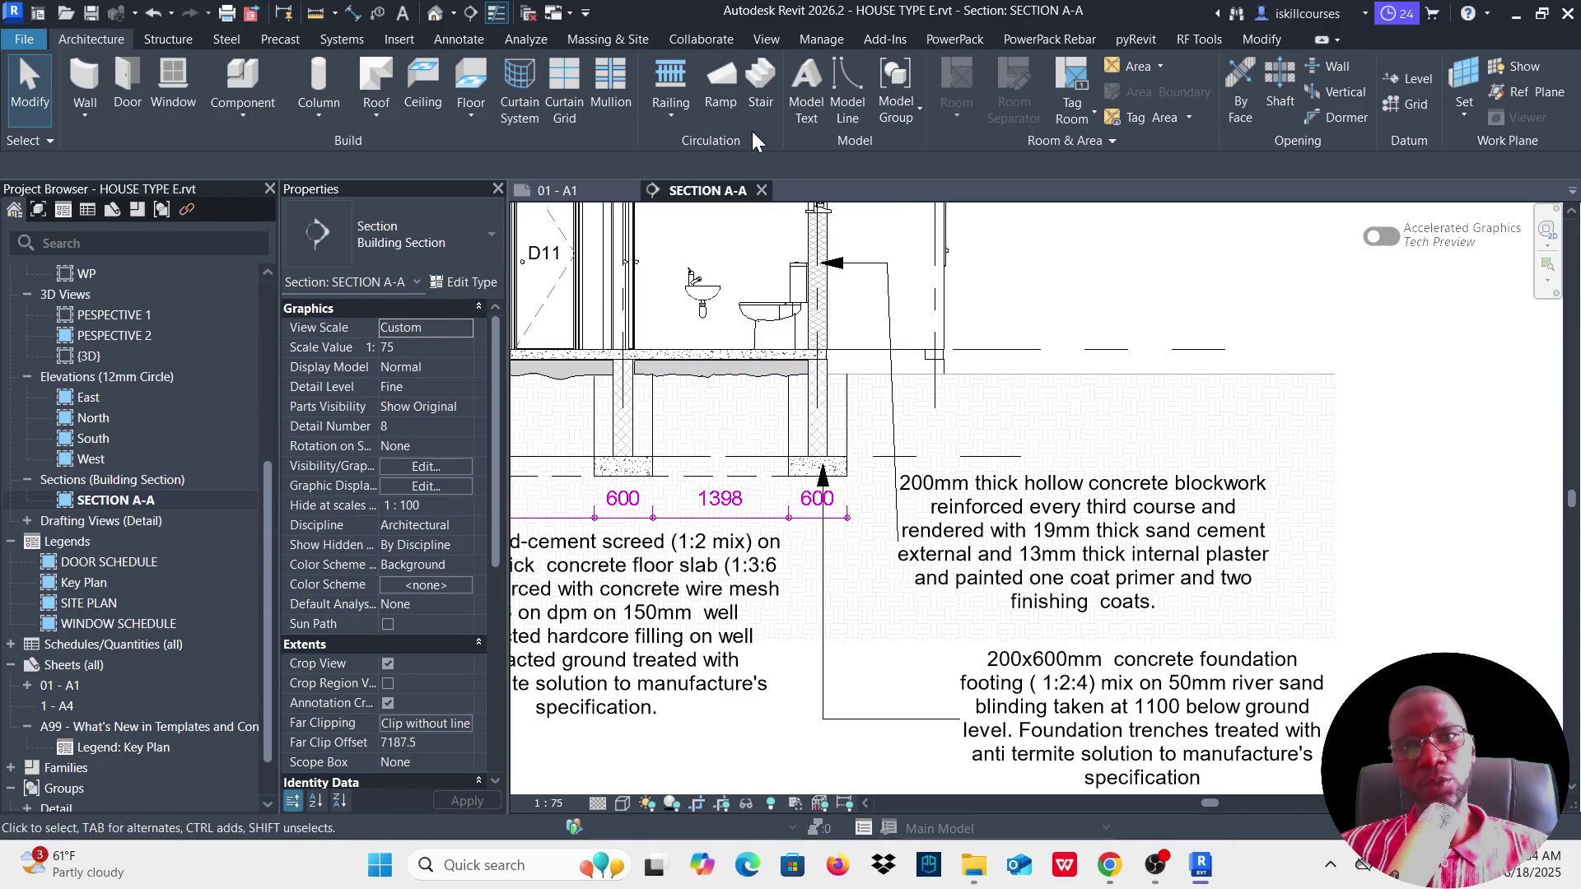
left_click(766, 41)
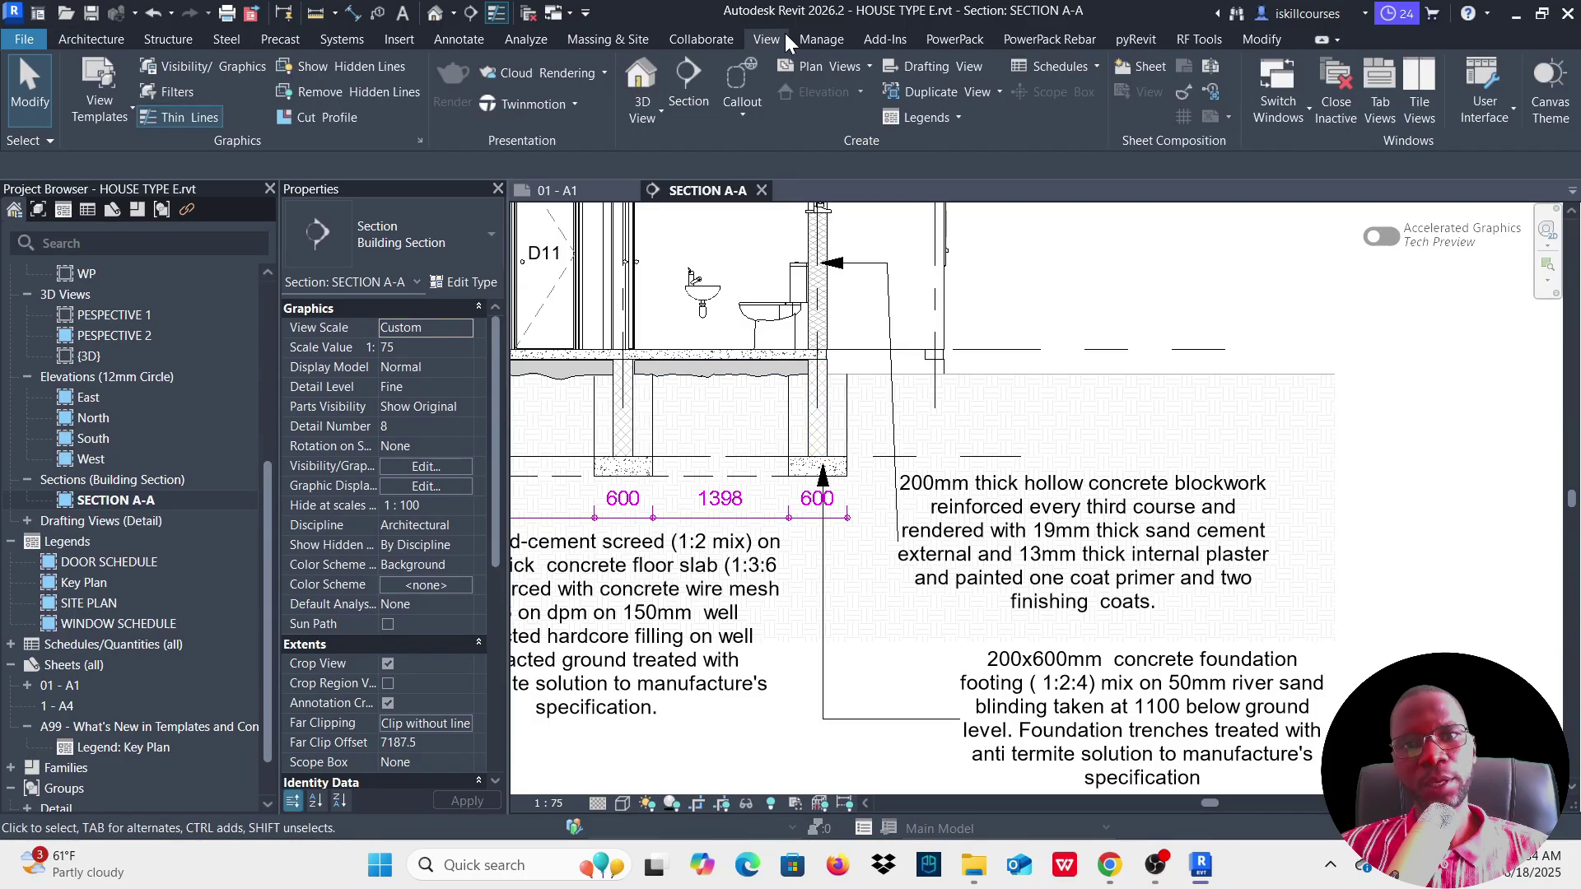
left_click(742, 117)
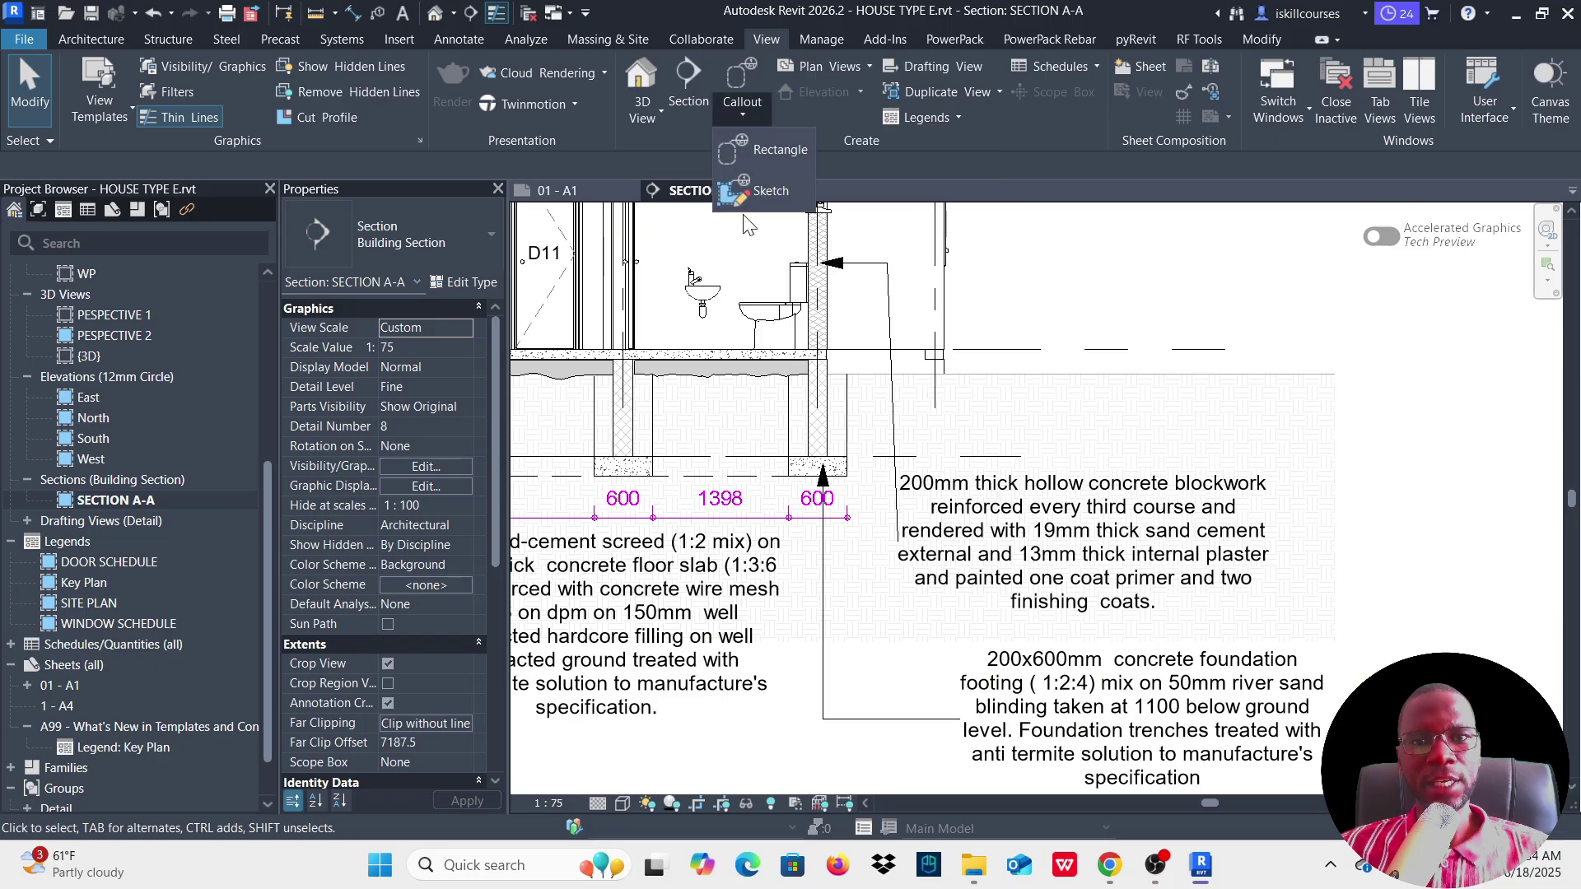
left_click(744, 149)
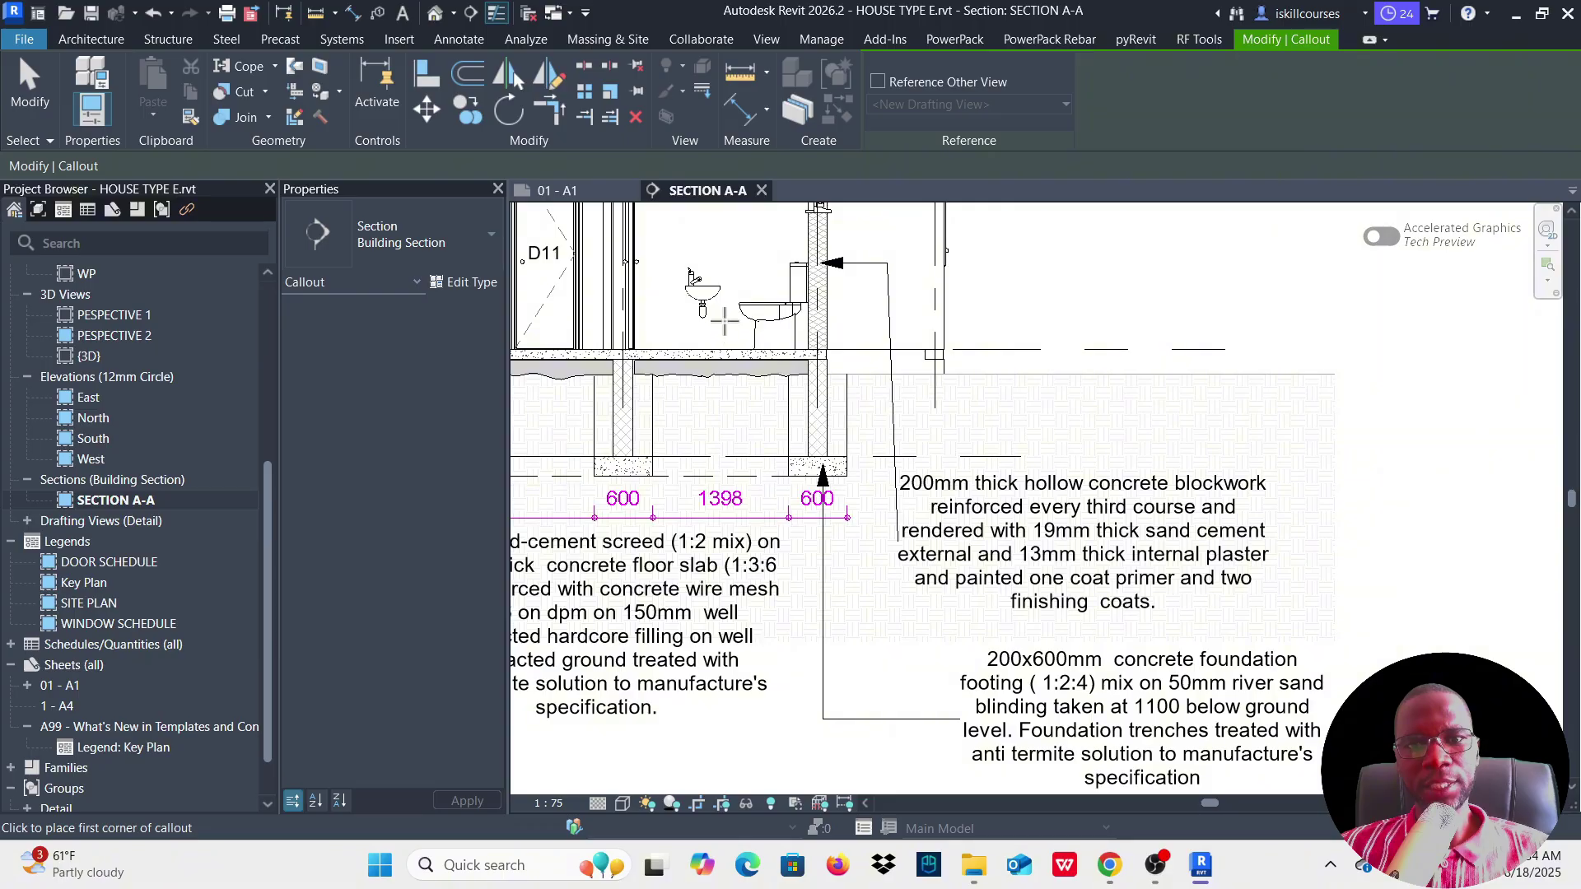
left_click(727, 321)
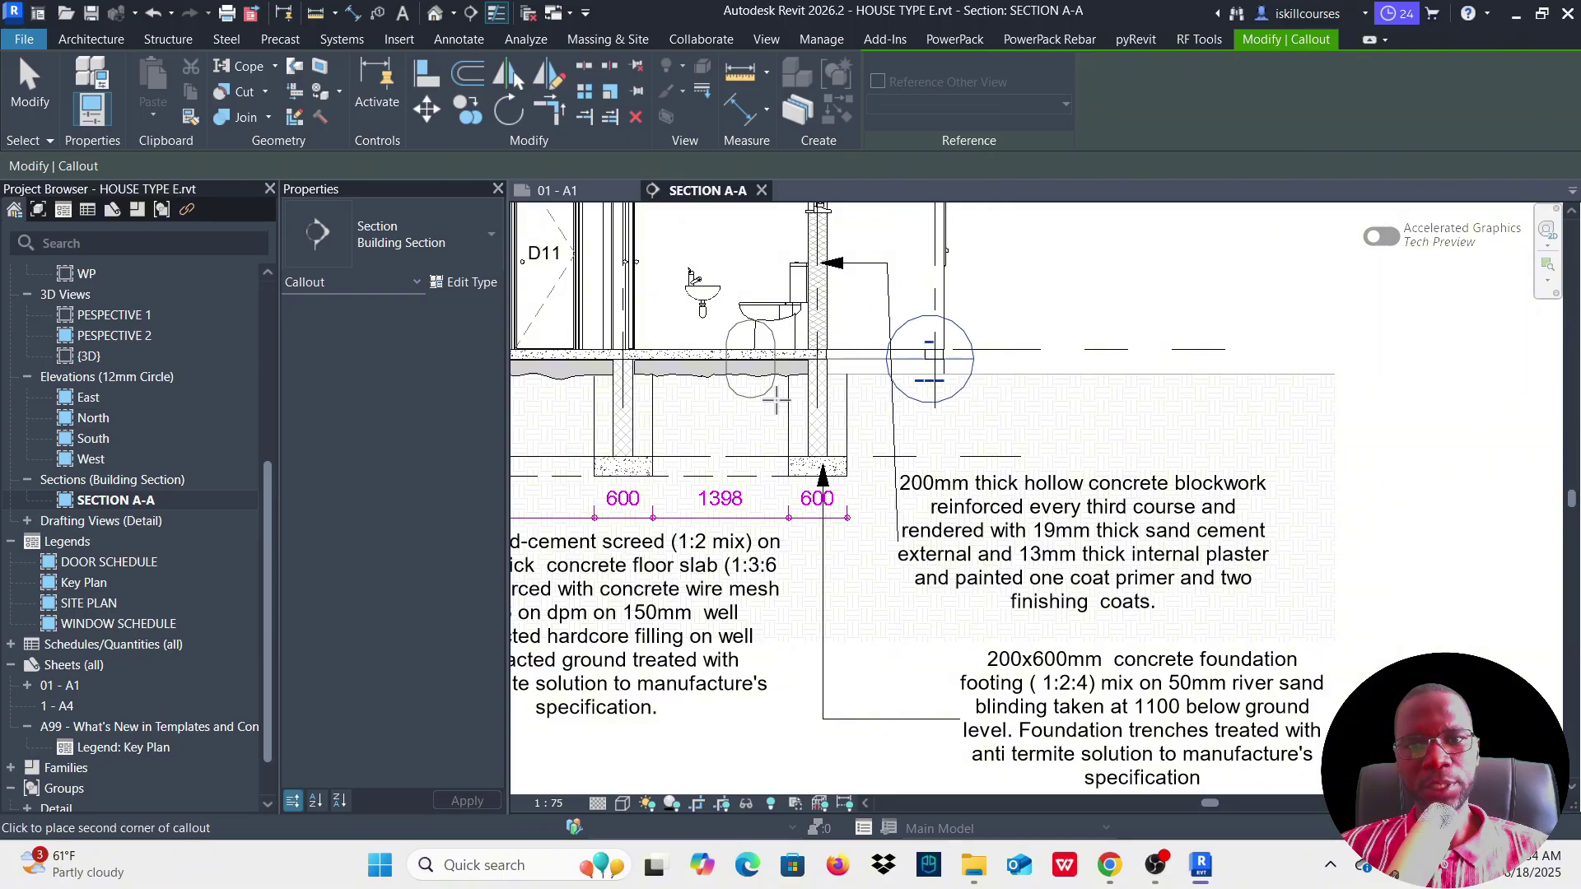
left_click(911, 516)
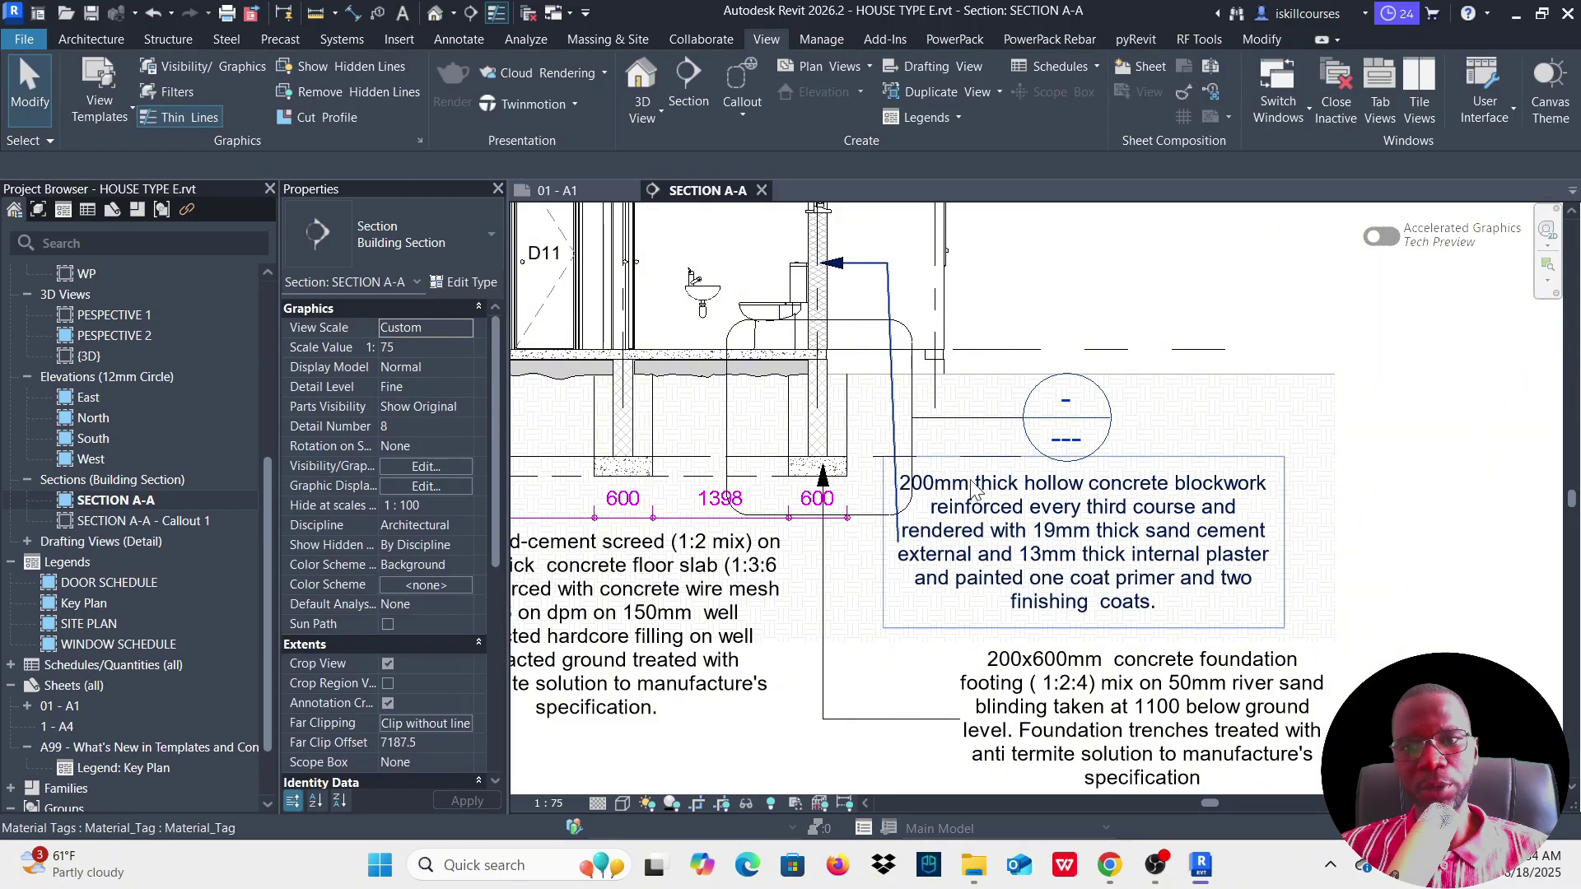
Step: Move the new callout's head up, clear of the blockwork note, so its leader slopes from the callout's upper corner
left_click(982, 420)
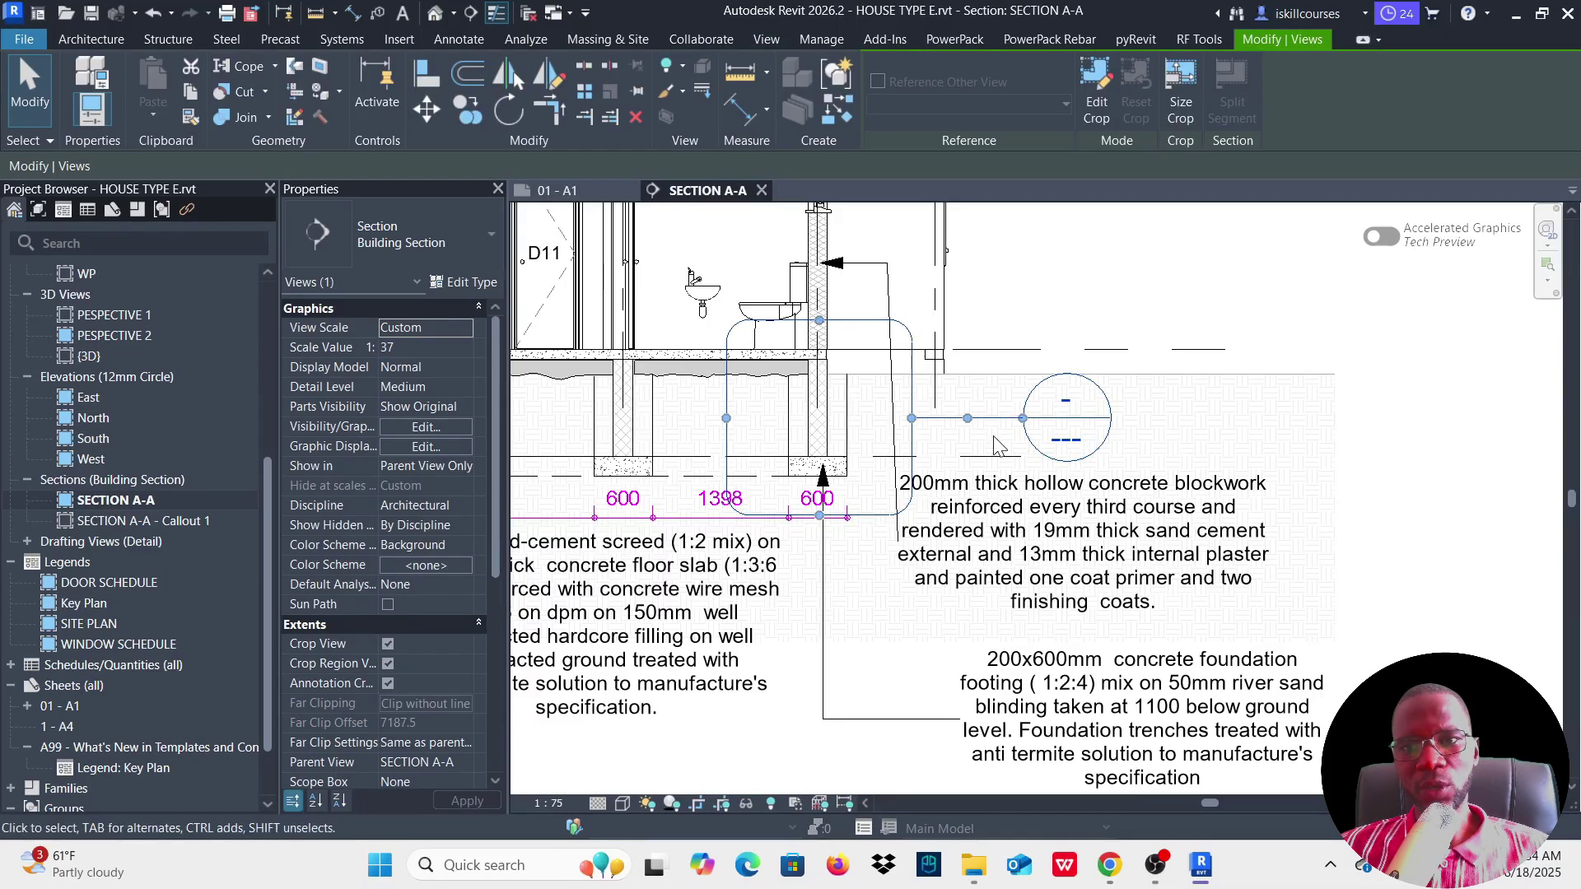
left_click_drag(1022, 420, 985, 285)
left_click(1084, 282)
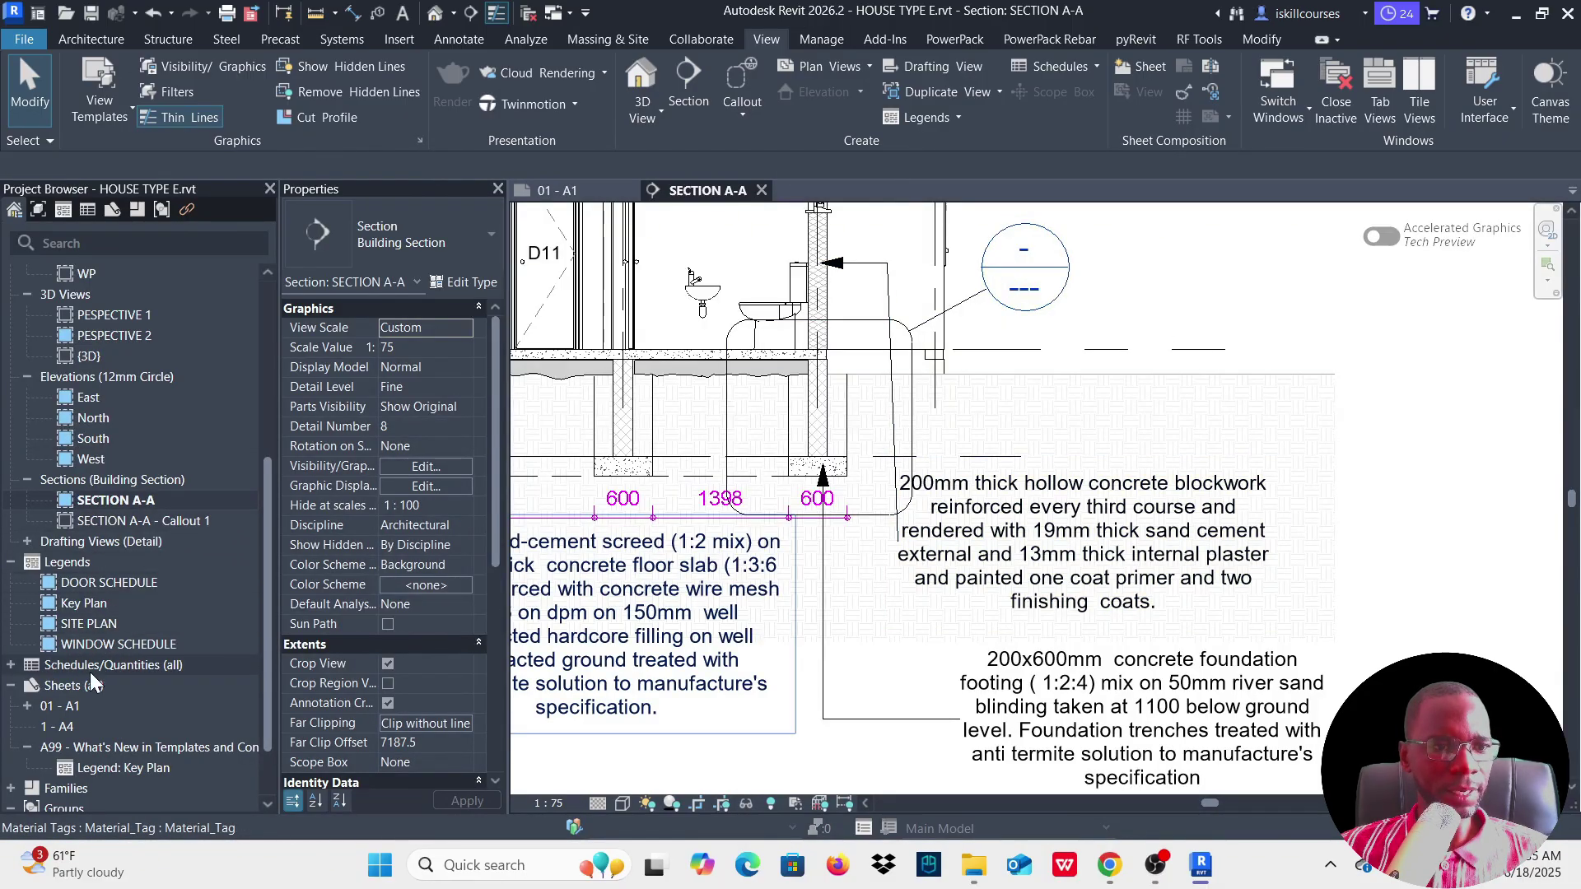
Step: Expand the Drafting Views (Detail) group in the project browser and look through the listed detail views
left_click(28, 540)
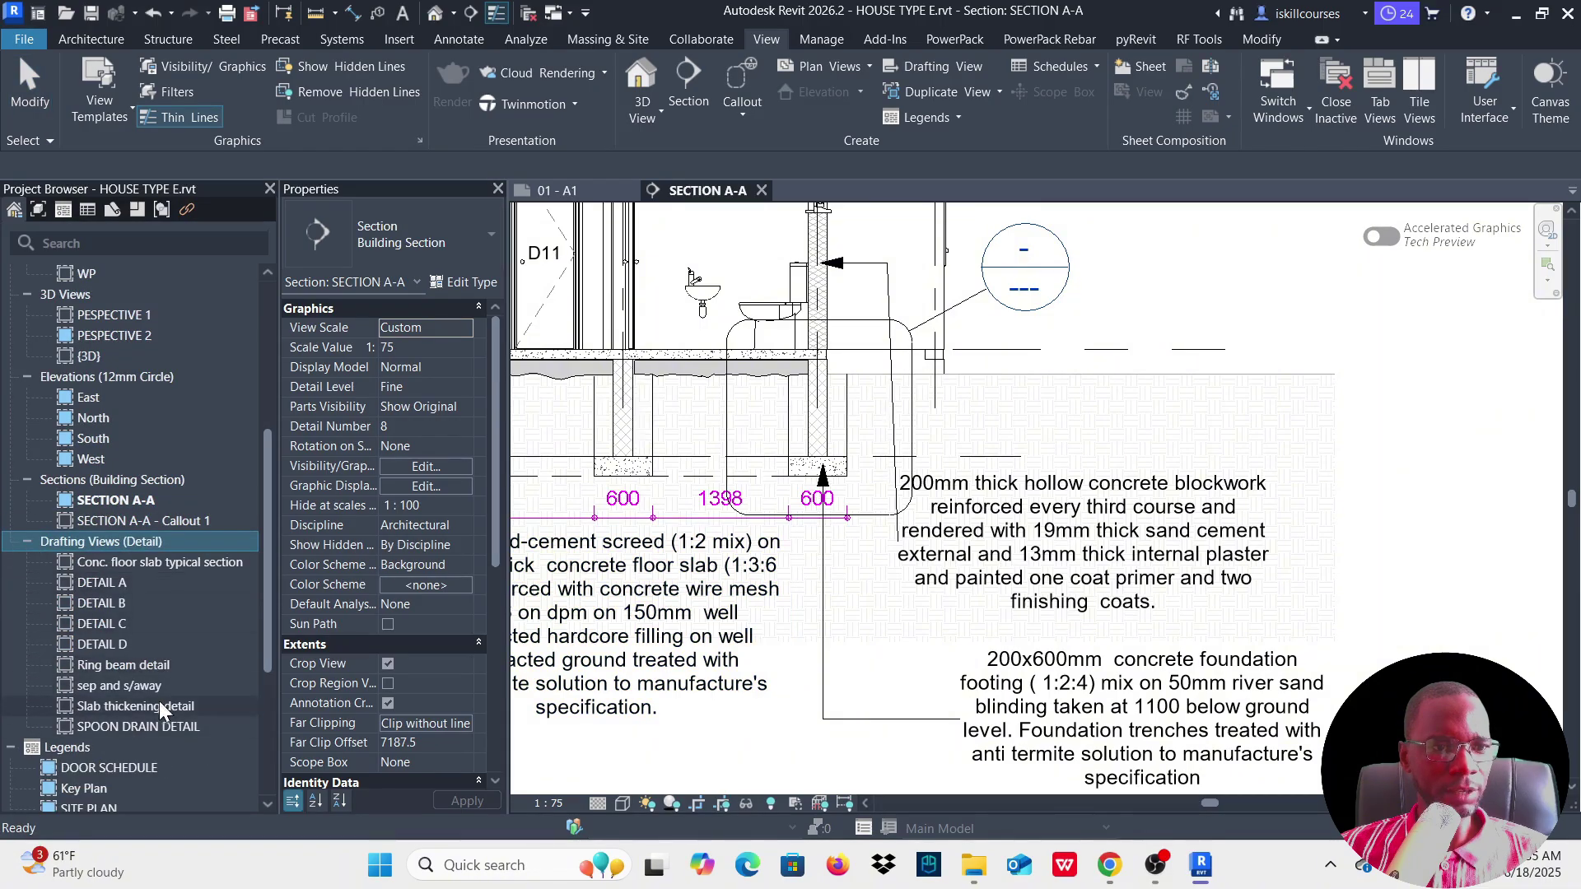
scroll(116, 596, "down", 5)
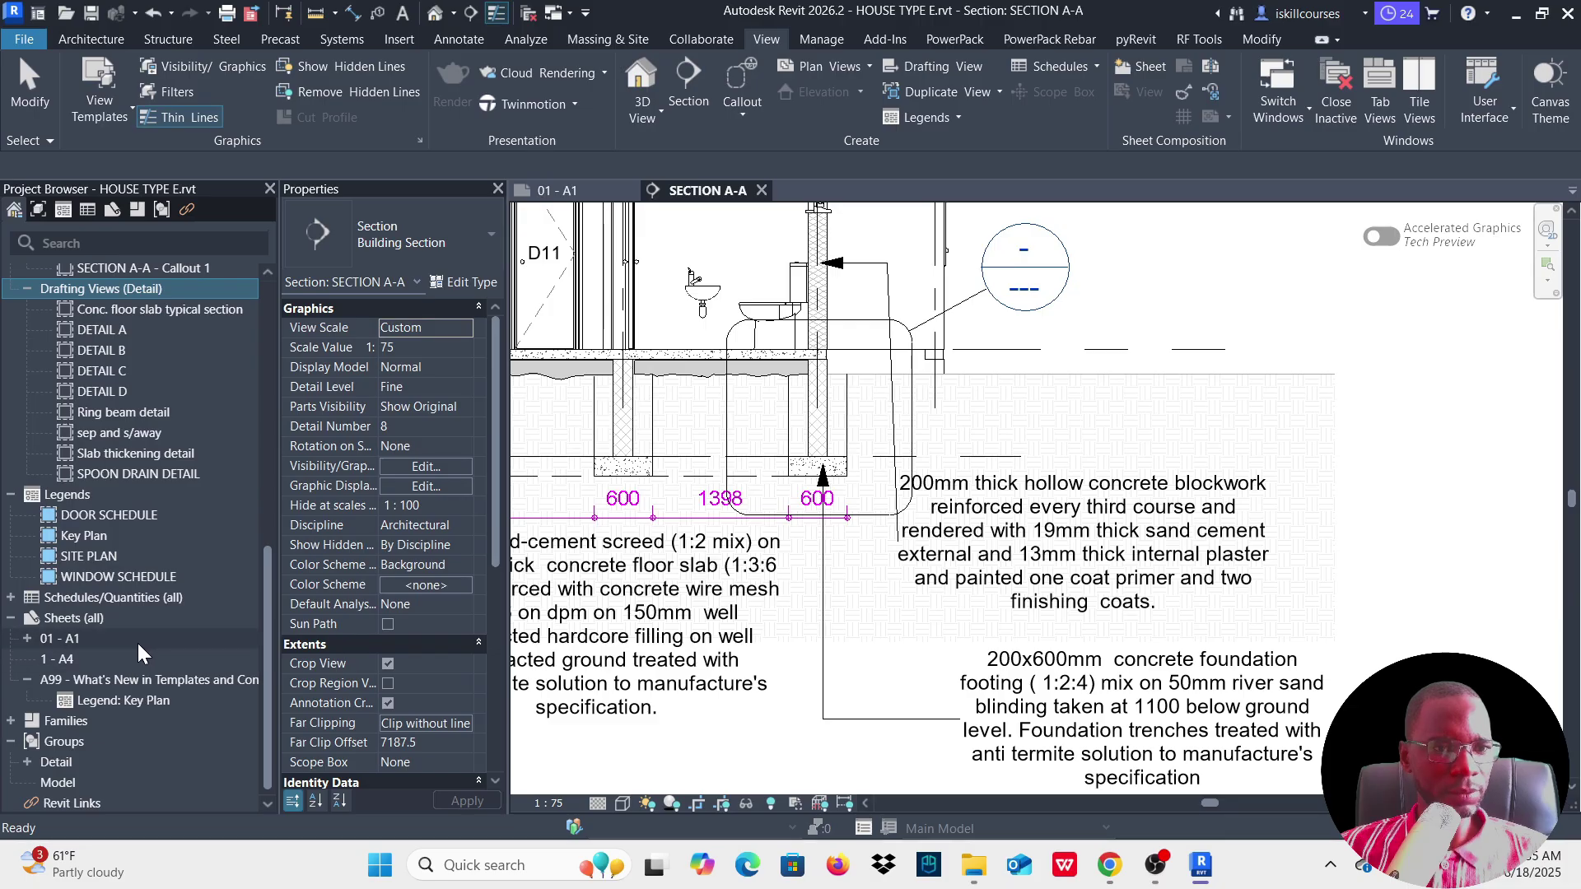
scroll(137, 644, "up", 4)
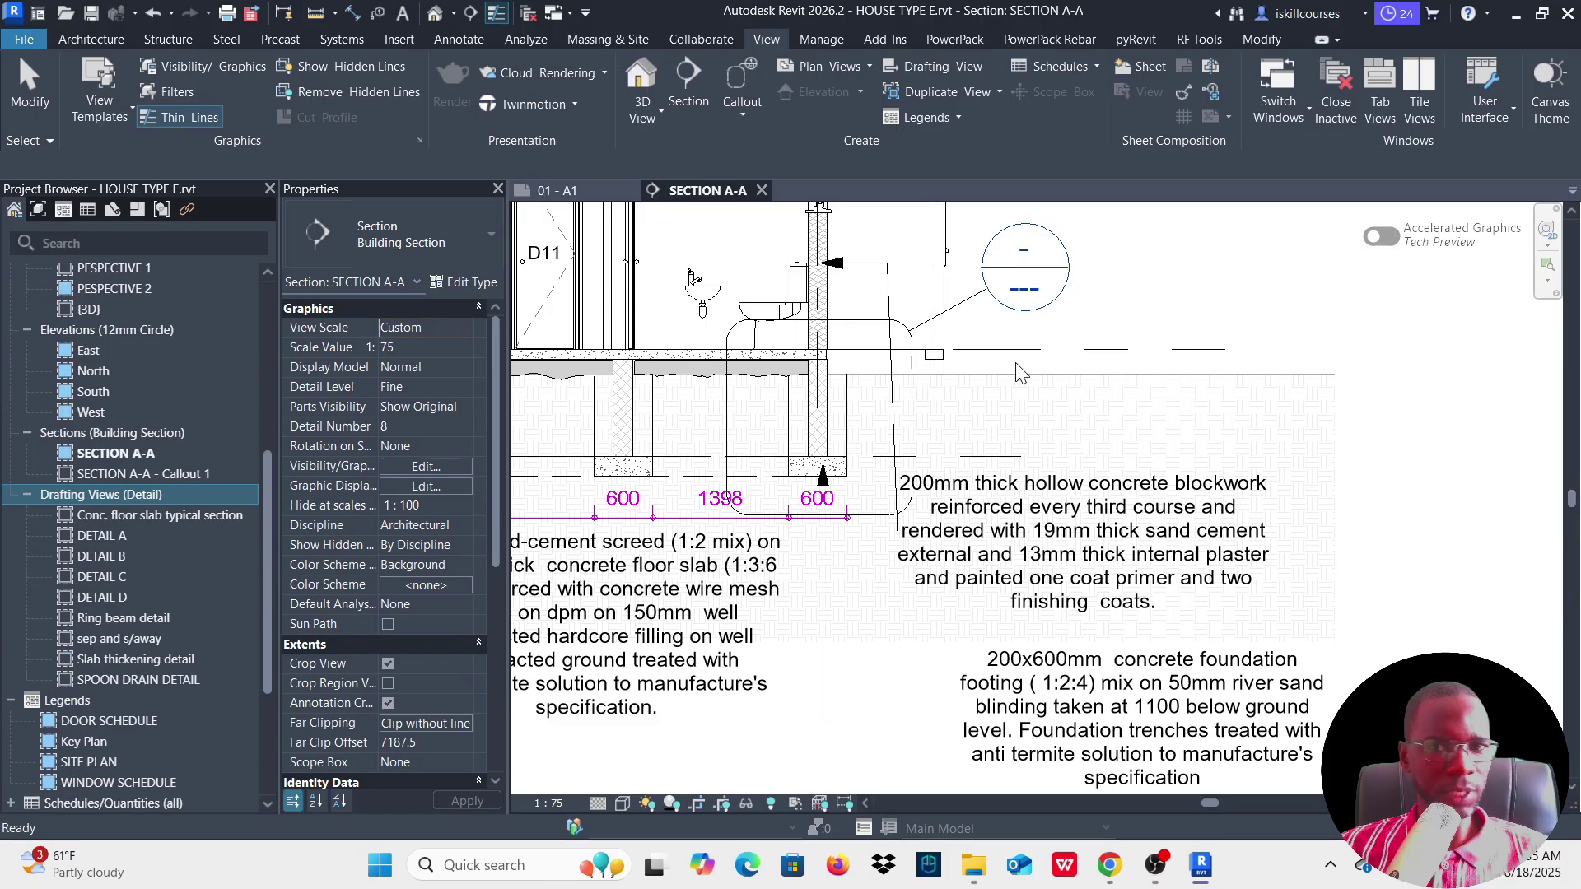
Step: Open the footing callout's own view and examine how the floor slab, foundation wall and footing are shown
double_click(1060, 303)
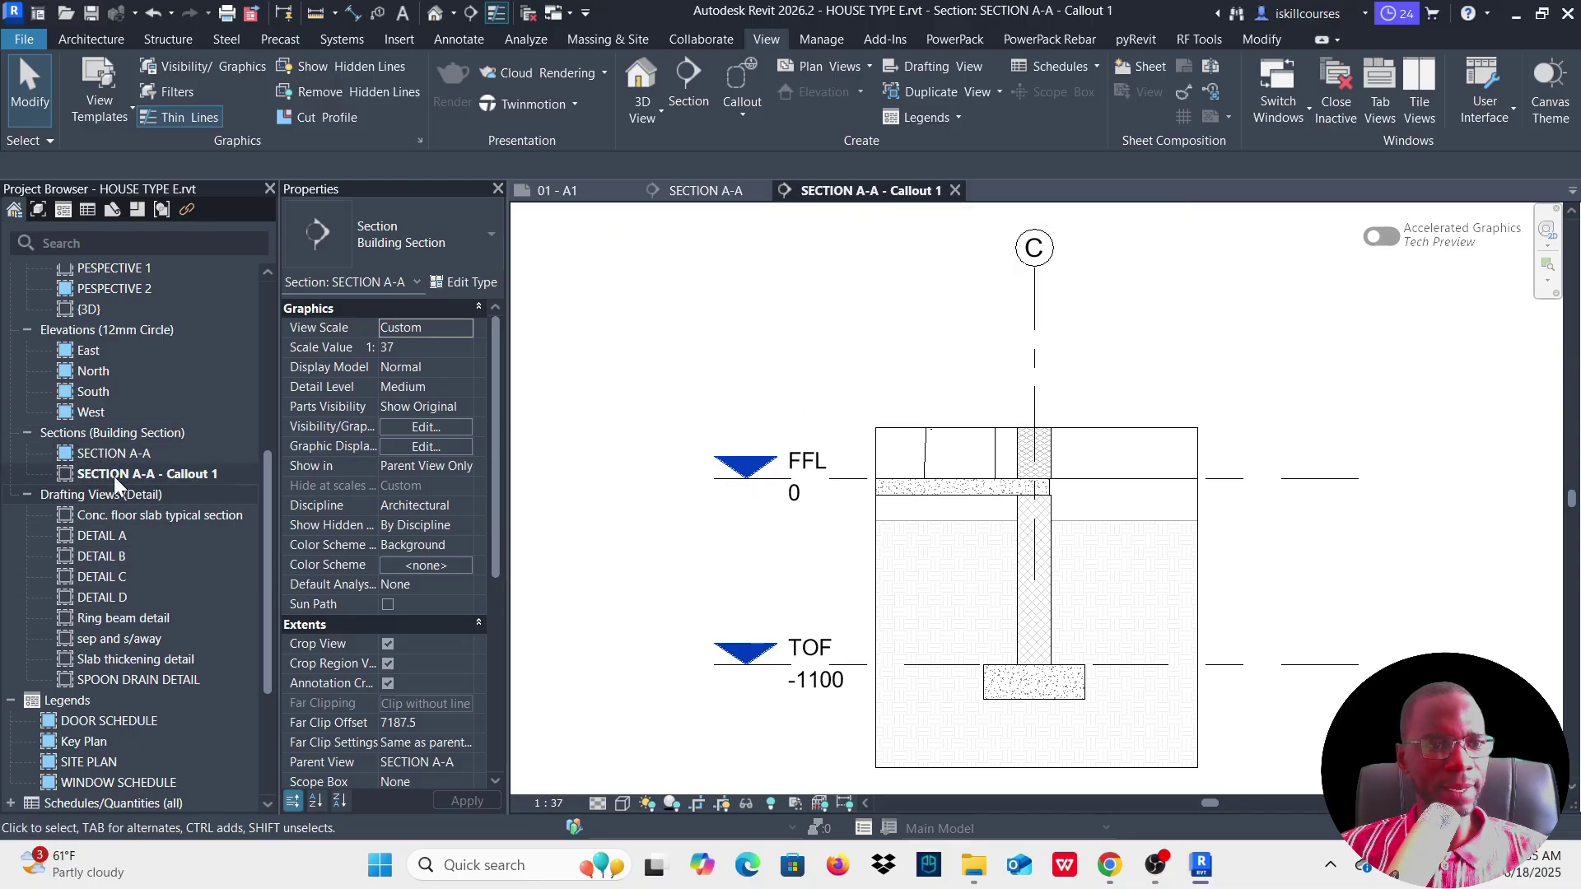
scroll(1004, 362, "down", 2)
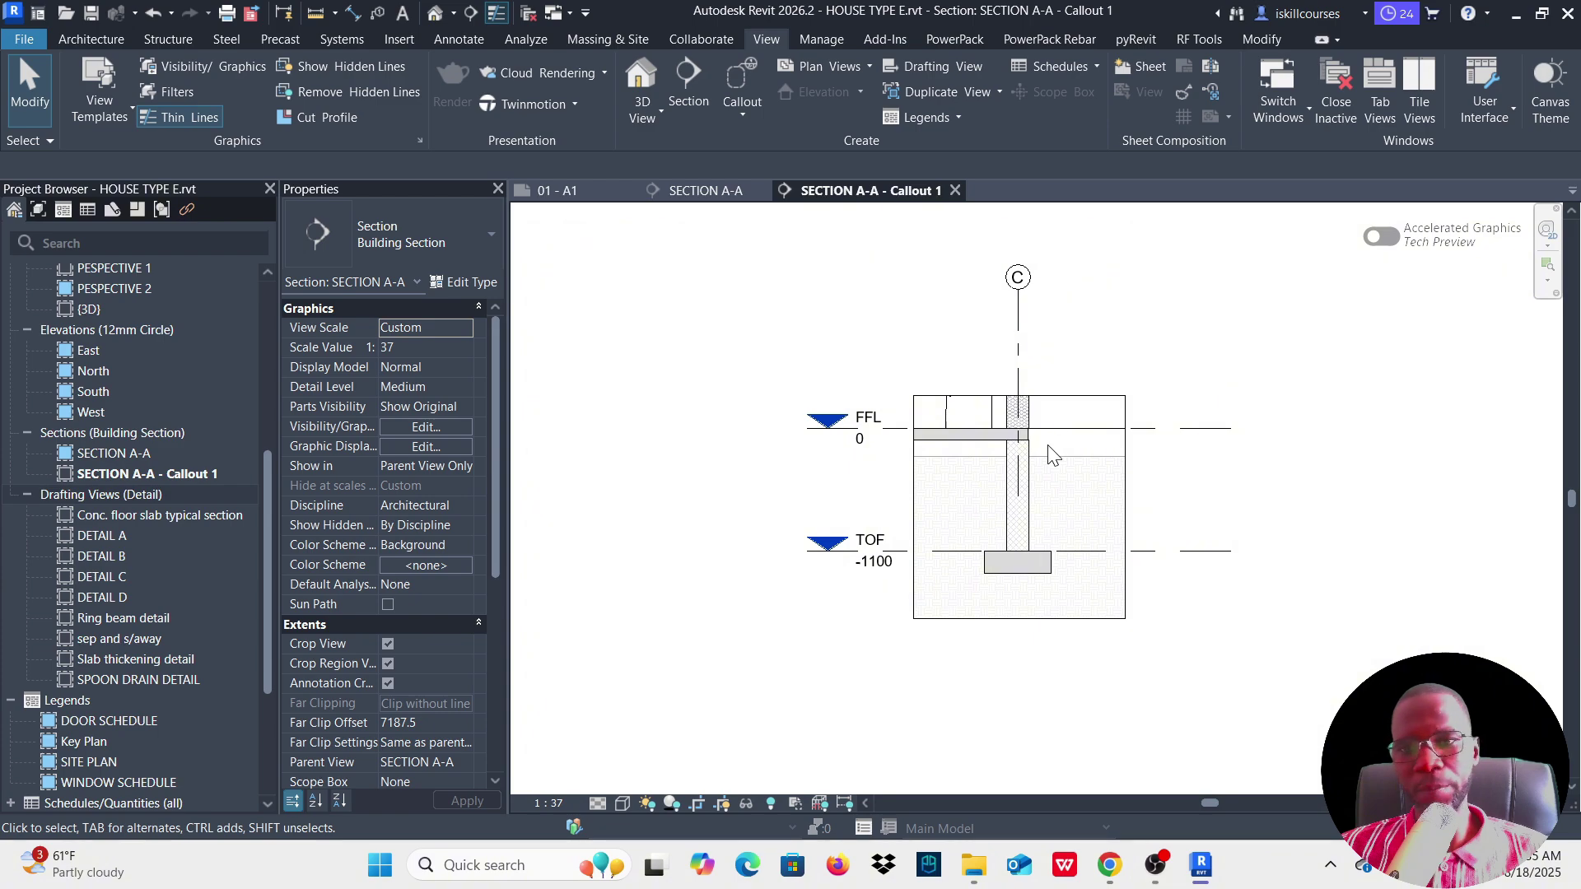
scroll(1052, 455, "up", 5)
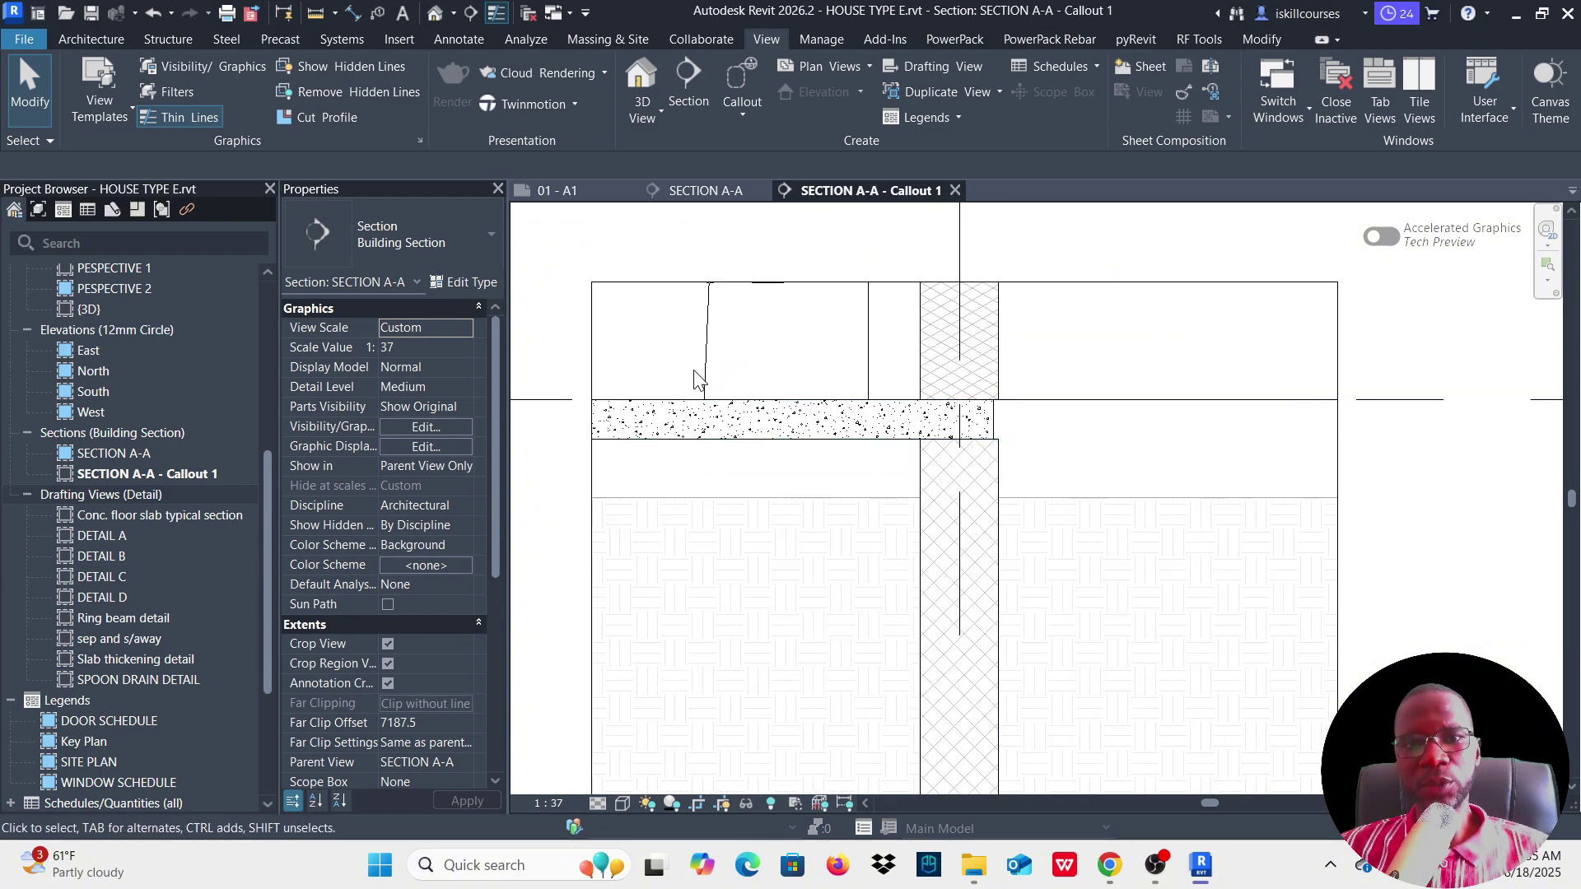
scroll(901, 370, "down", 1)
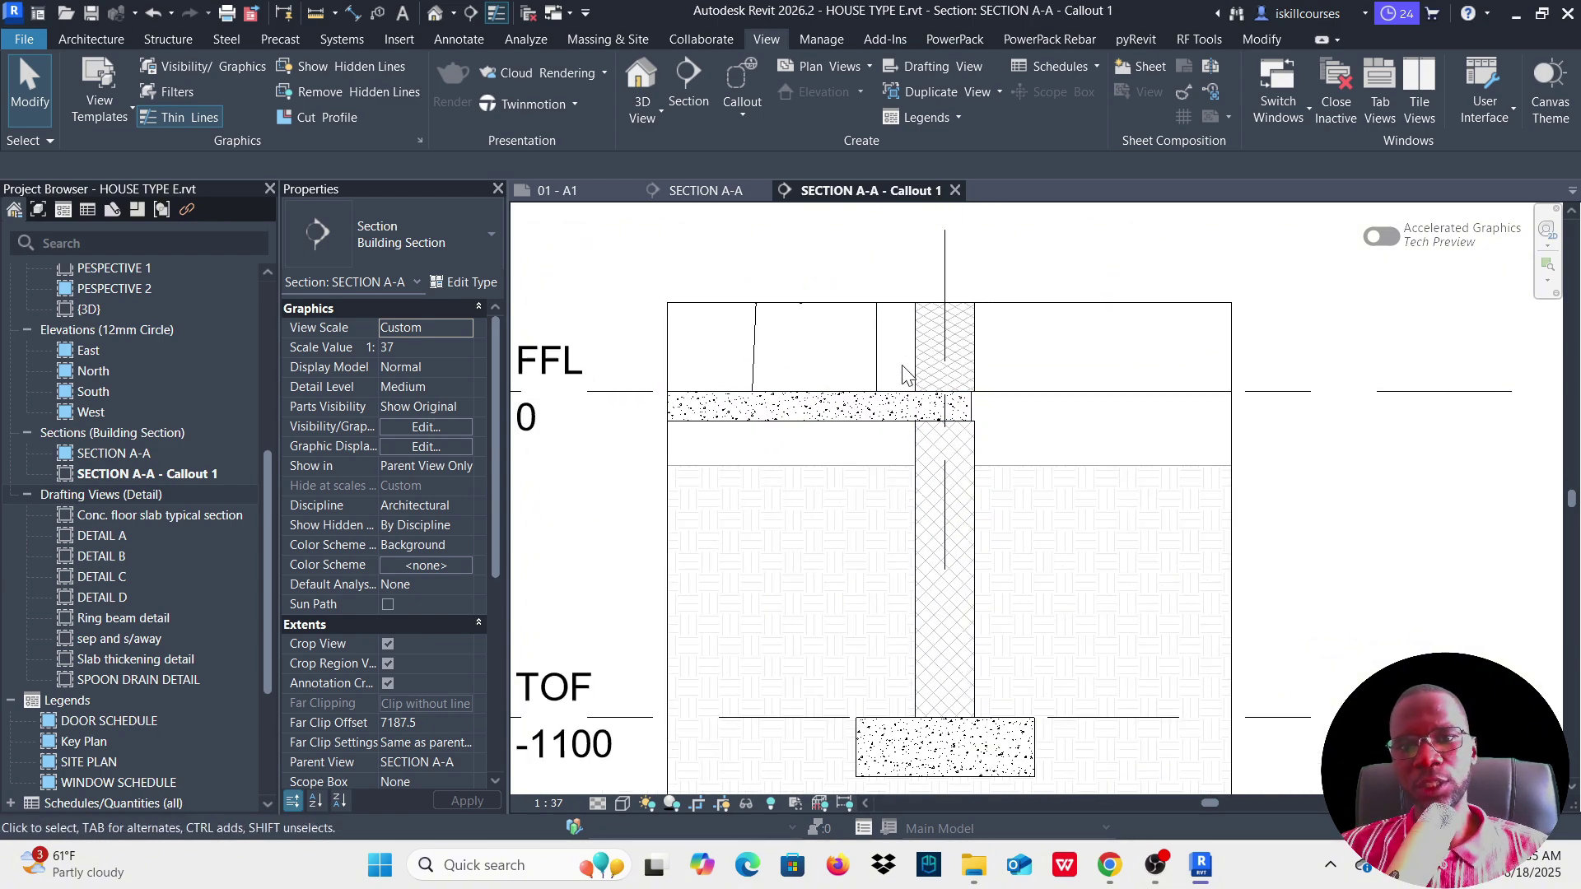
scroll(903, 375, "down", 2)
scroll(984, 646, "up", 1)
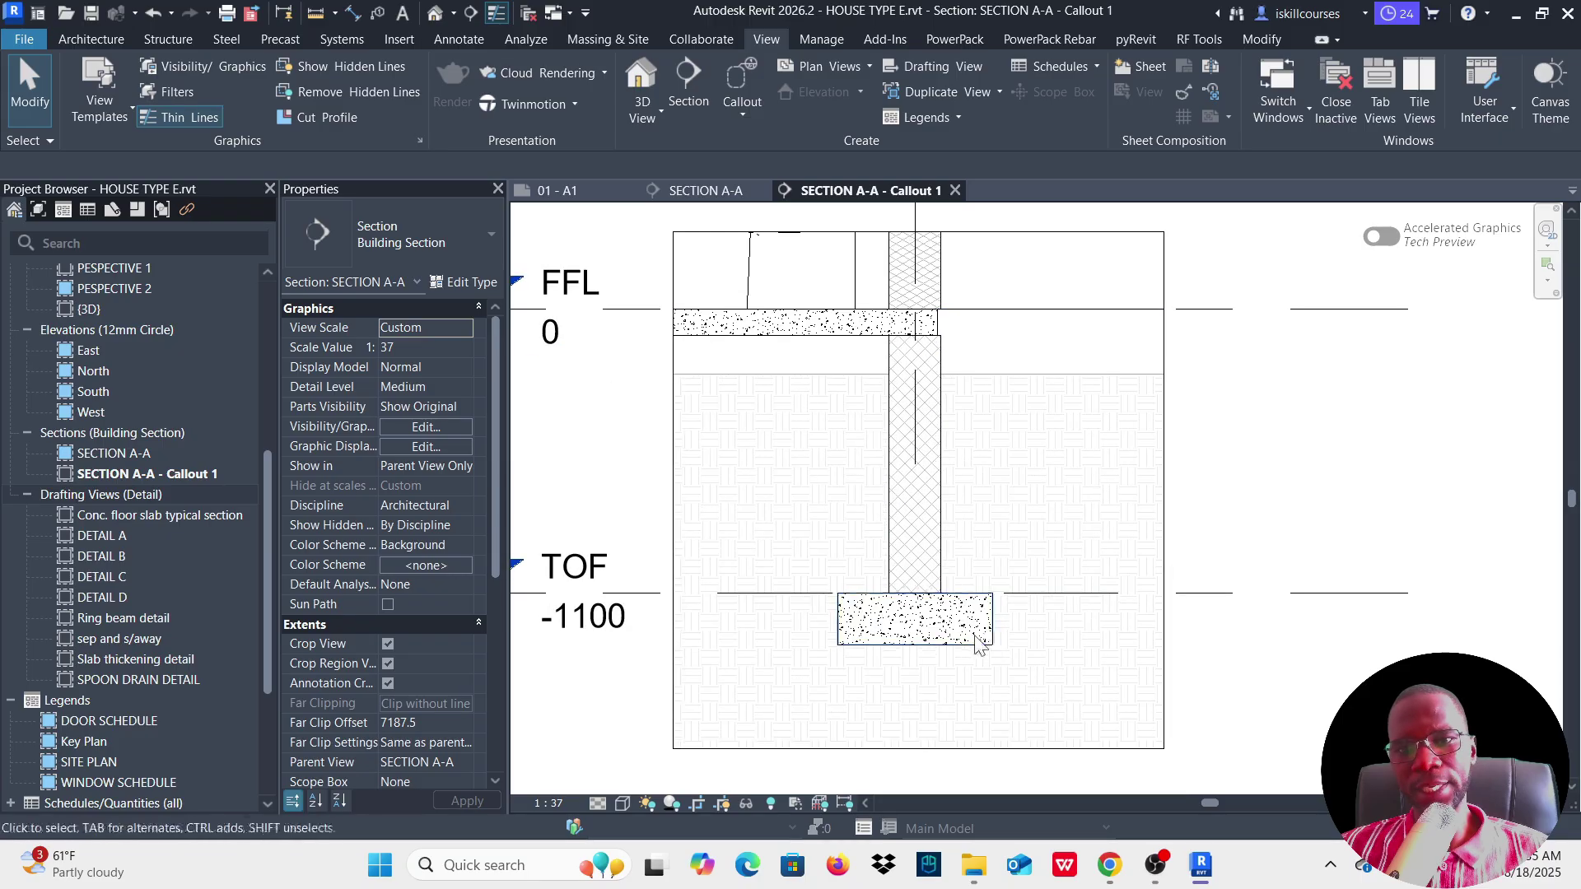
scroll(979, 645, "down", 1)
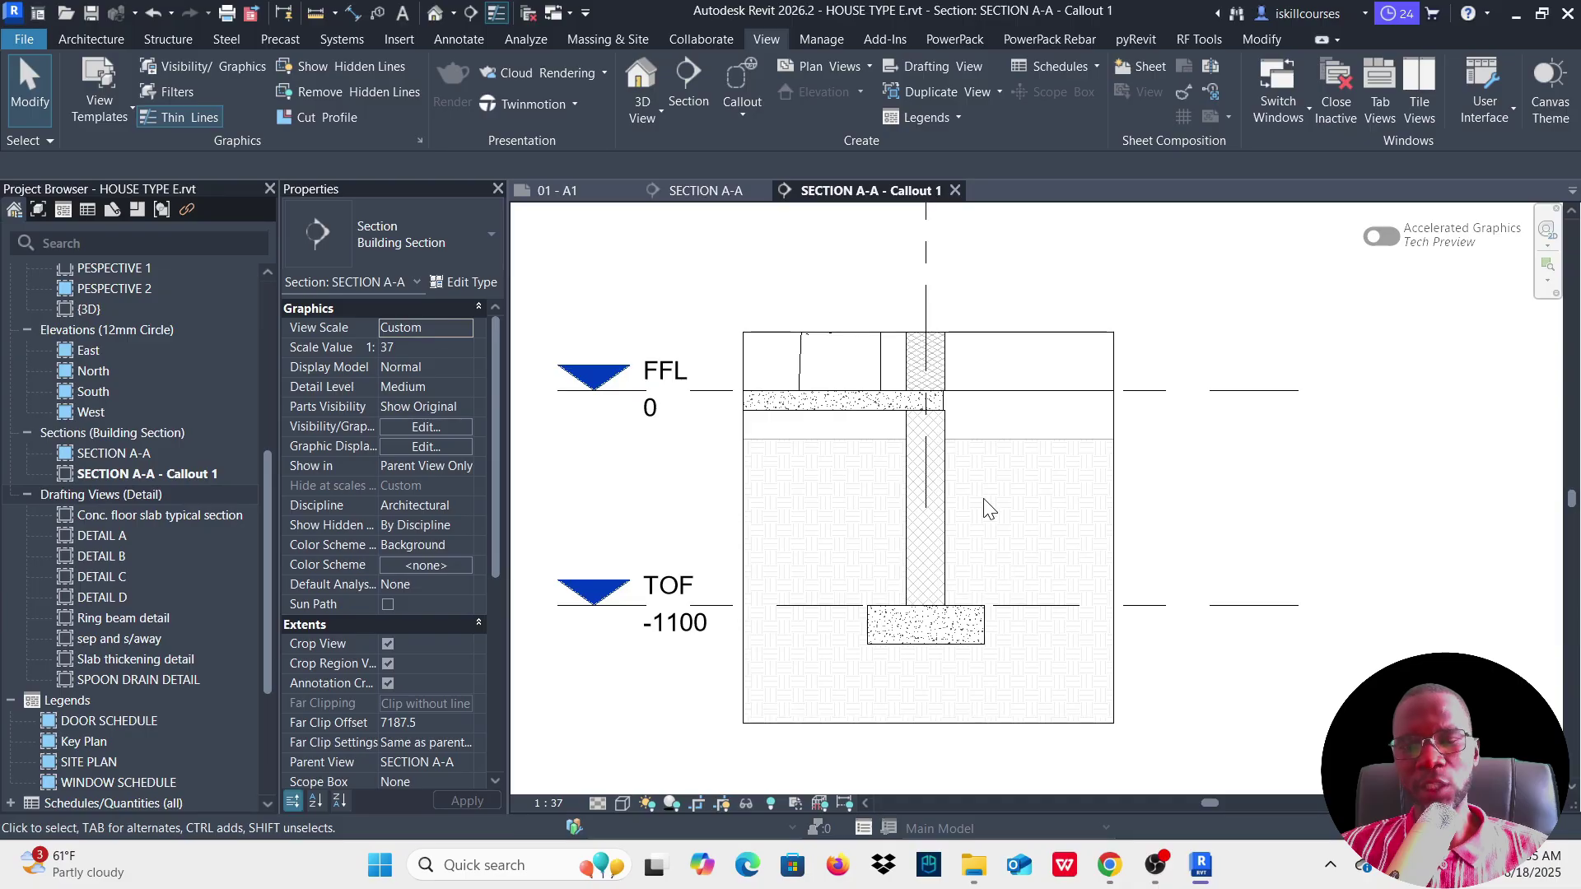
scroll(915, 473, "down", 1)
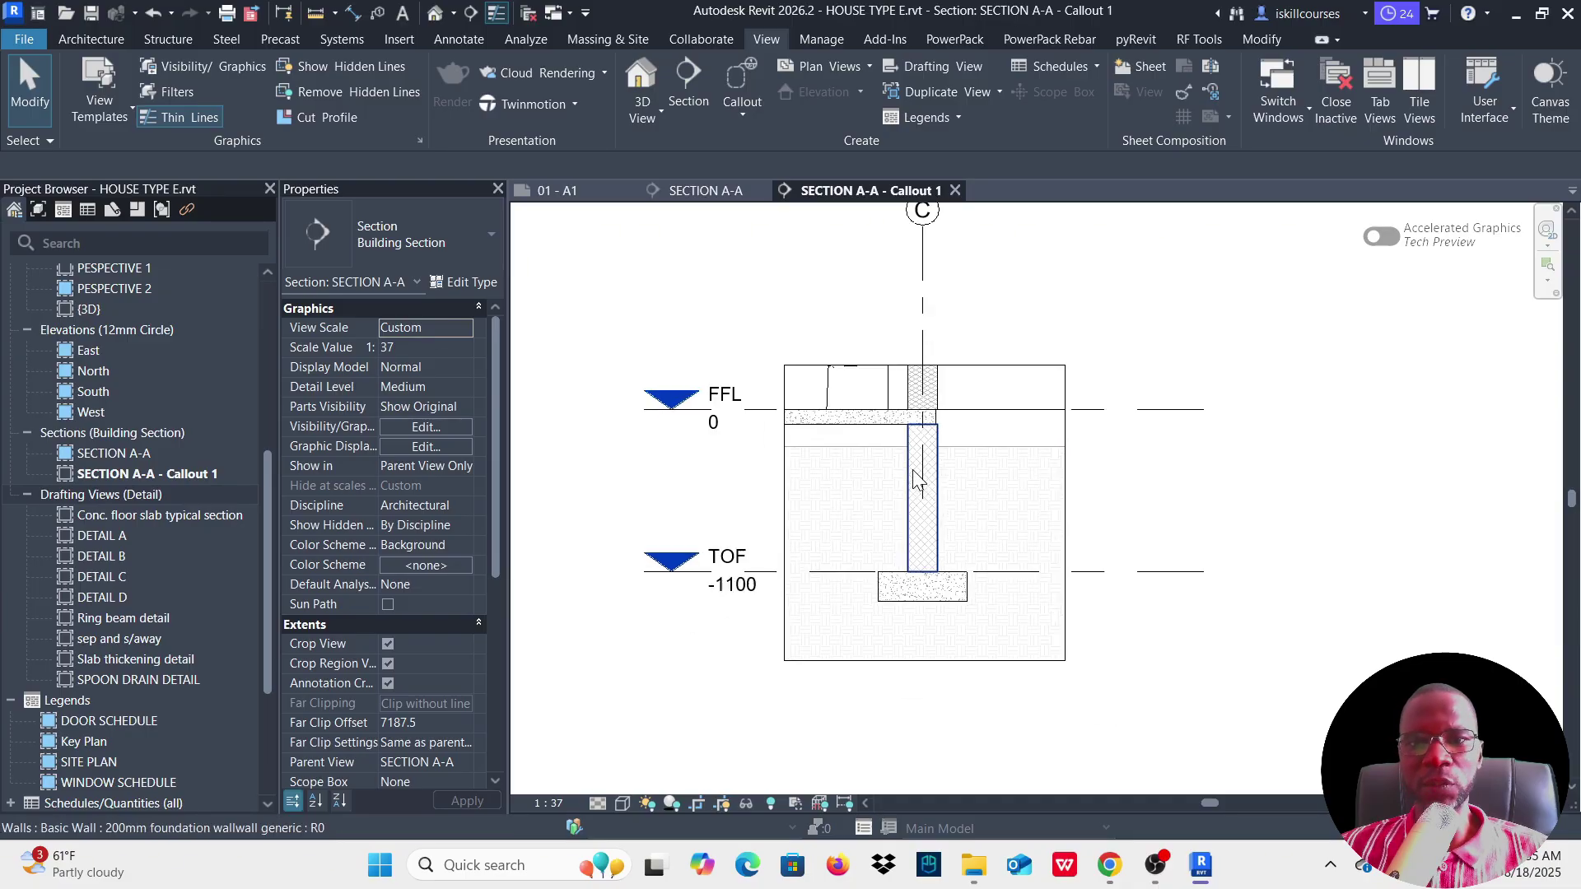
scroll(918, 482, "up", 3)
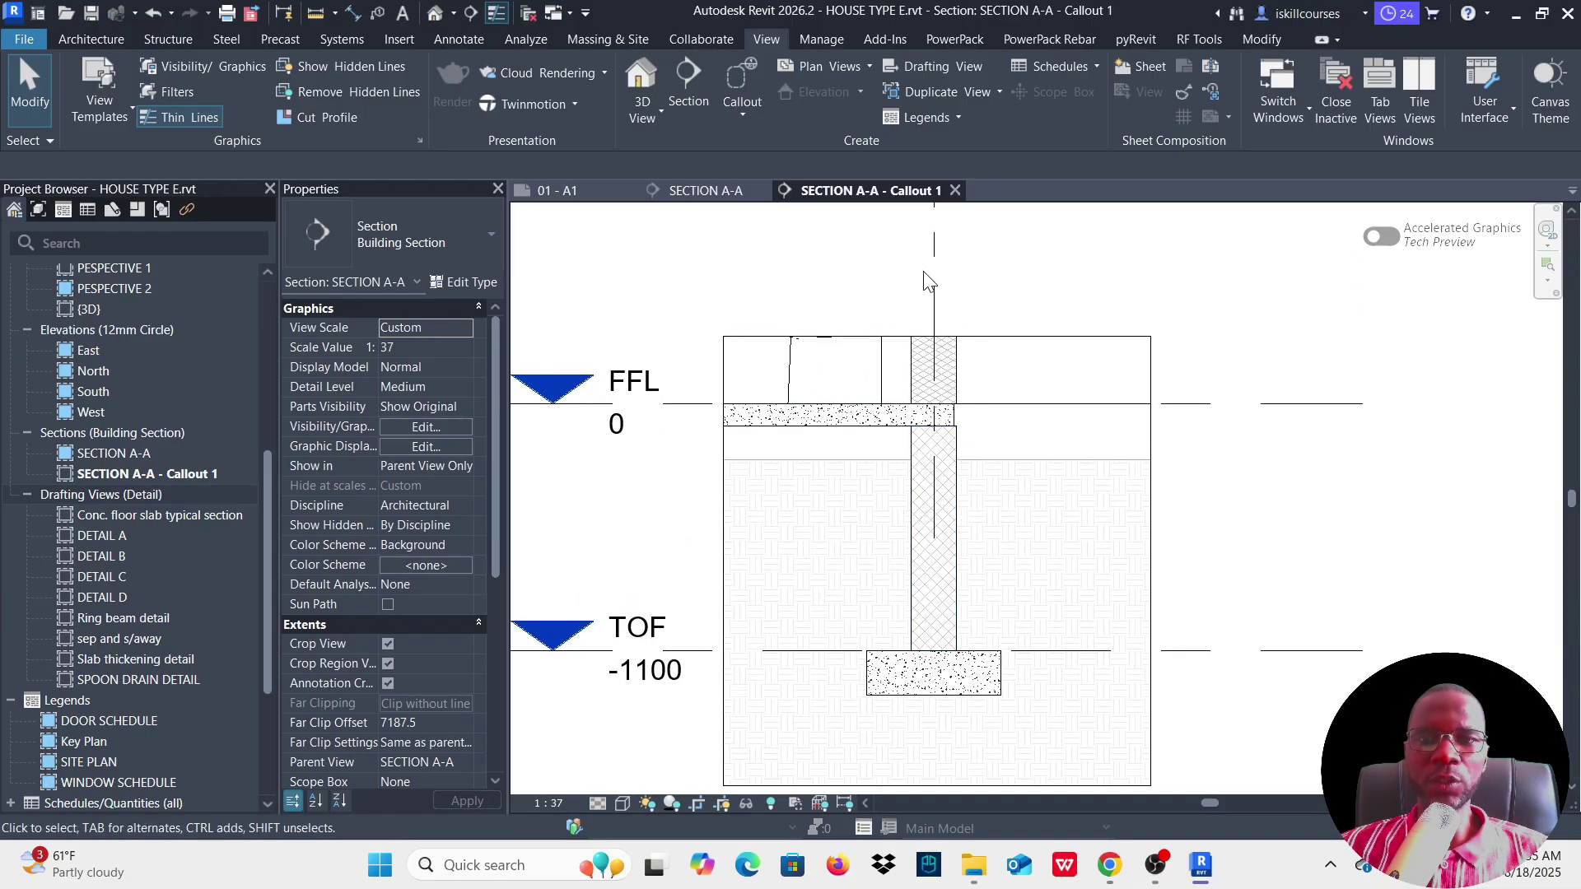
Step: Close the callout view and delete the footing callout from Section A-A together with its view
left_click(955, 191)
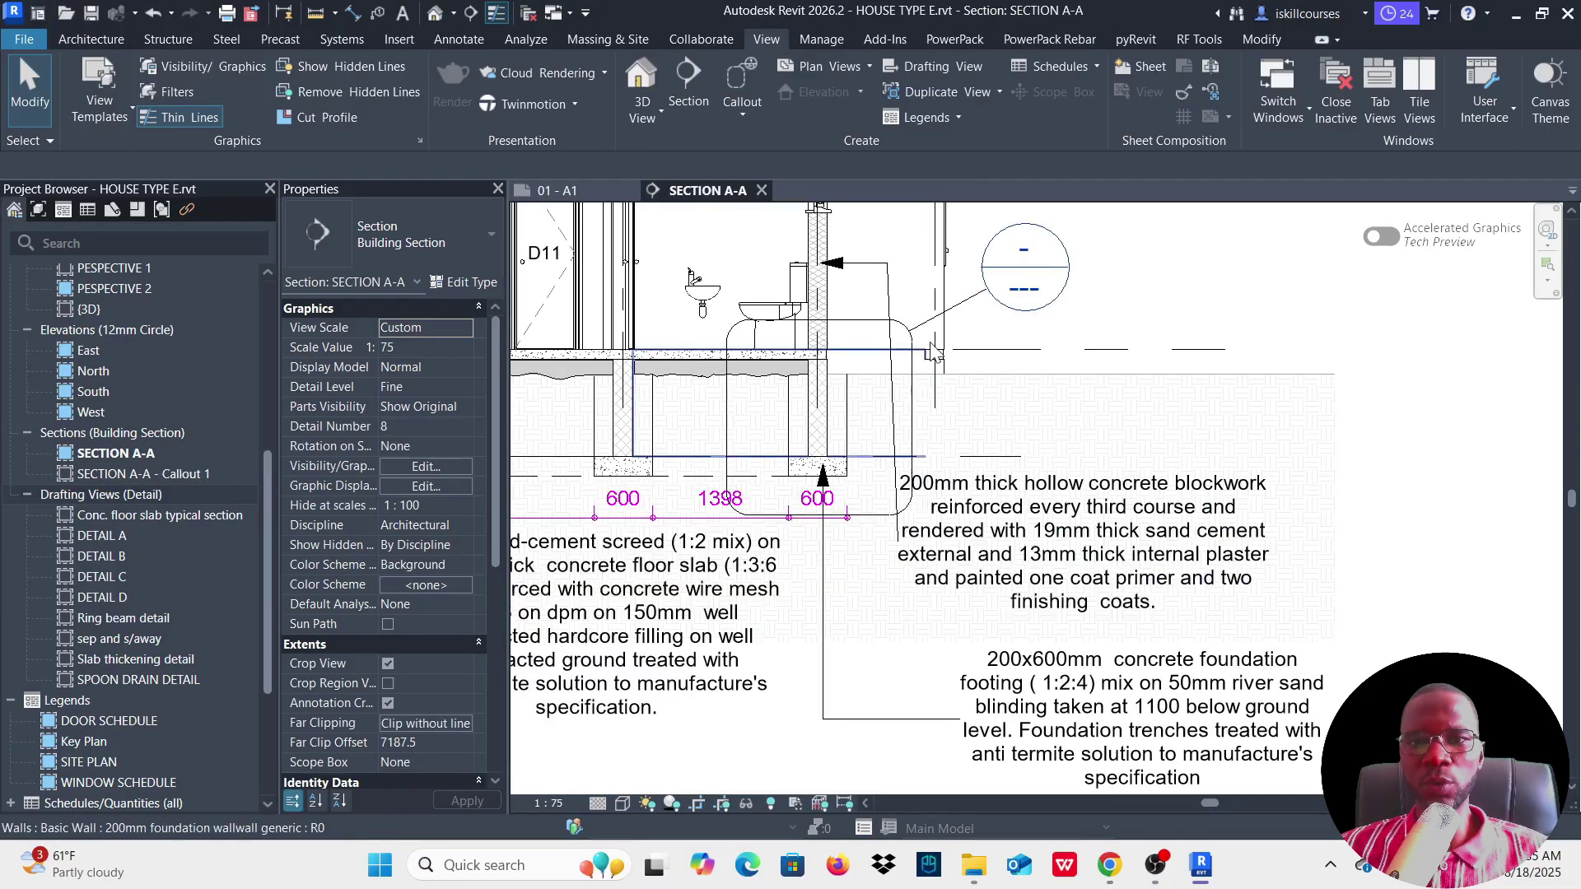
left_click(960, 311)
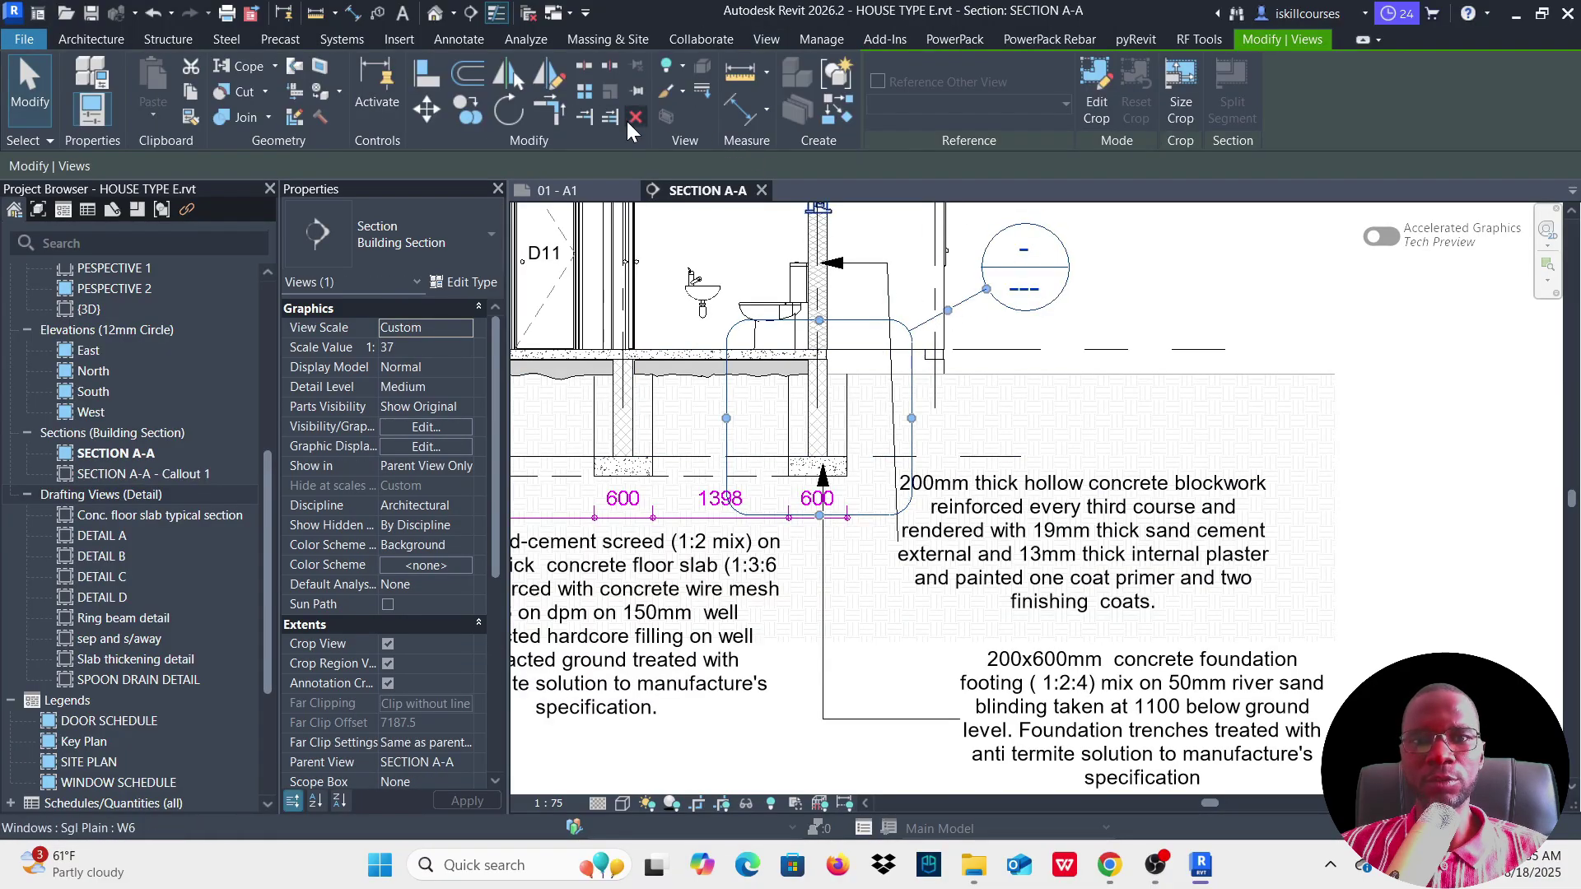
left_click(637, 116)
left_click(862, 497)
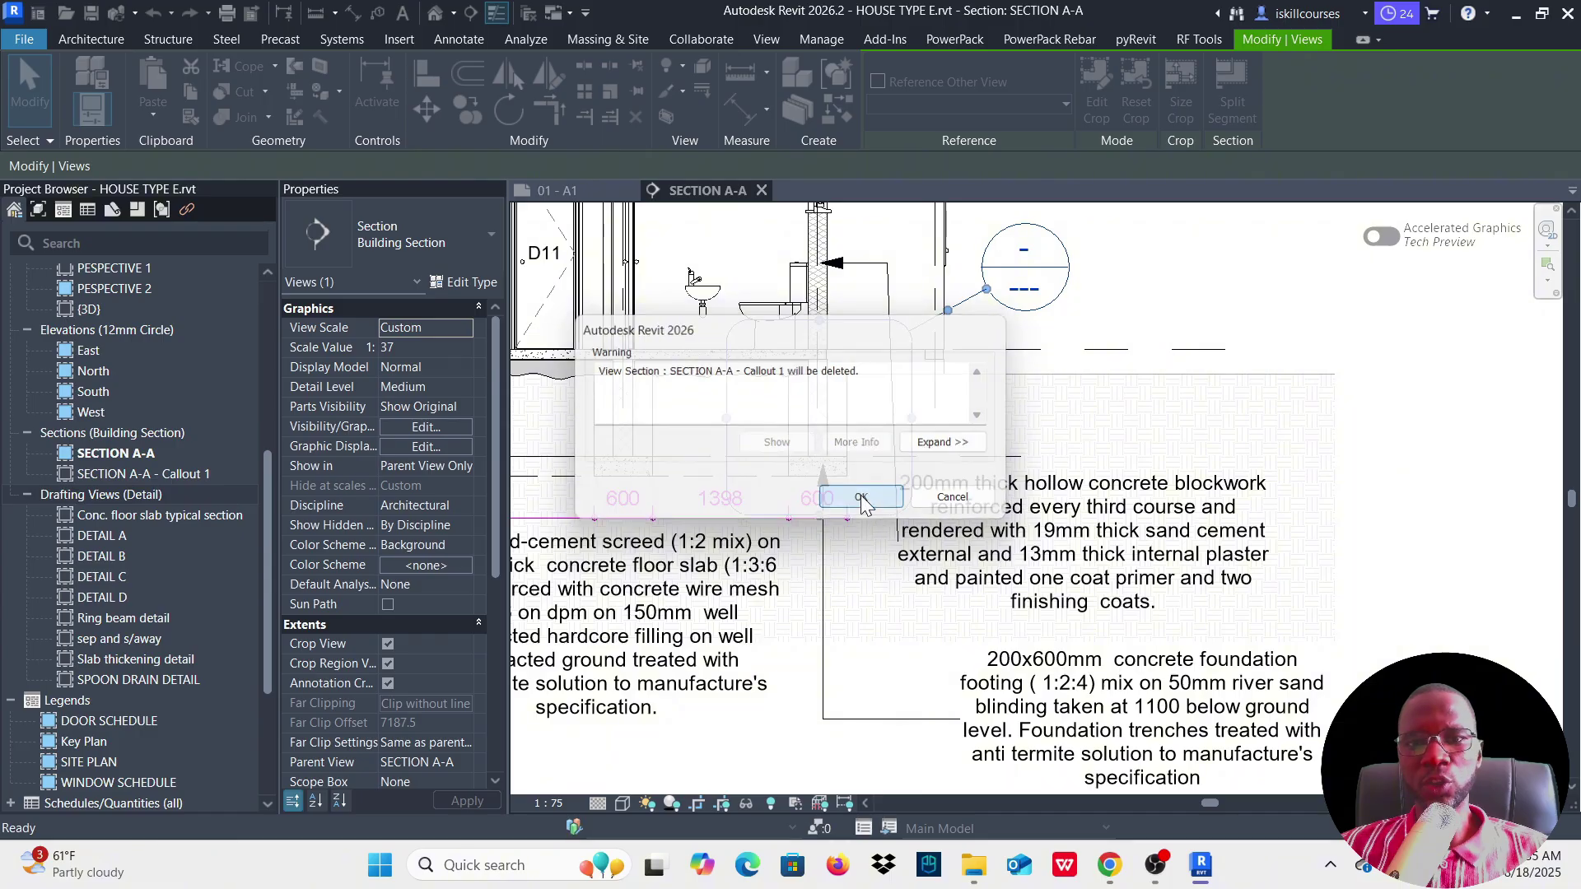
Step: Draw a rectangular callout in Section A-A around the roof eaves and external wall top at the WP level, near grids N and M
scroll(815, 461, "down", 4)
scroll(815, 461, "up", 1)
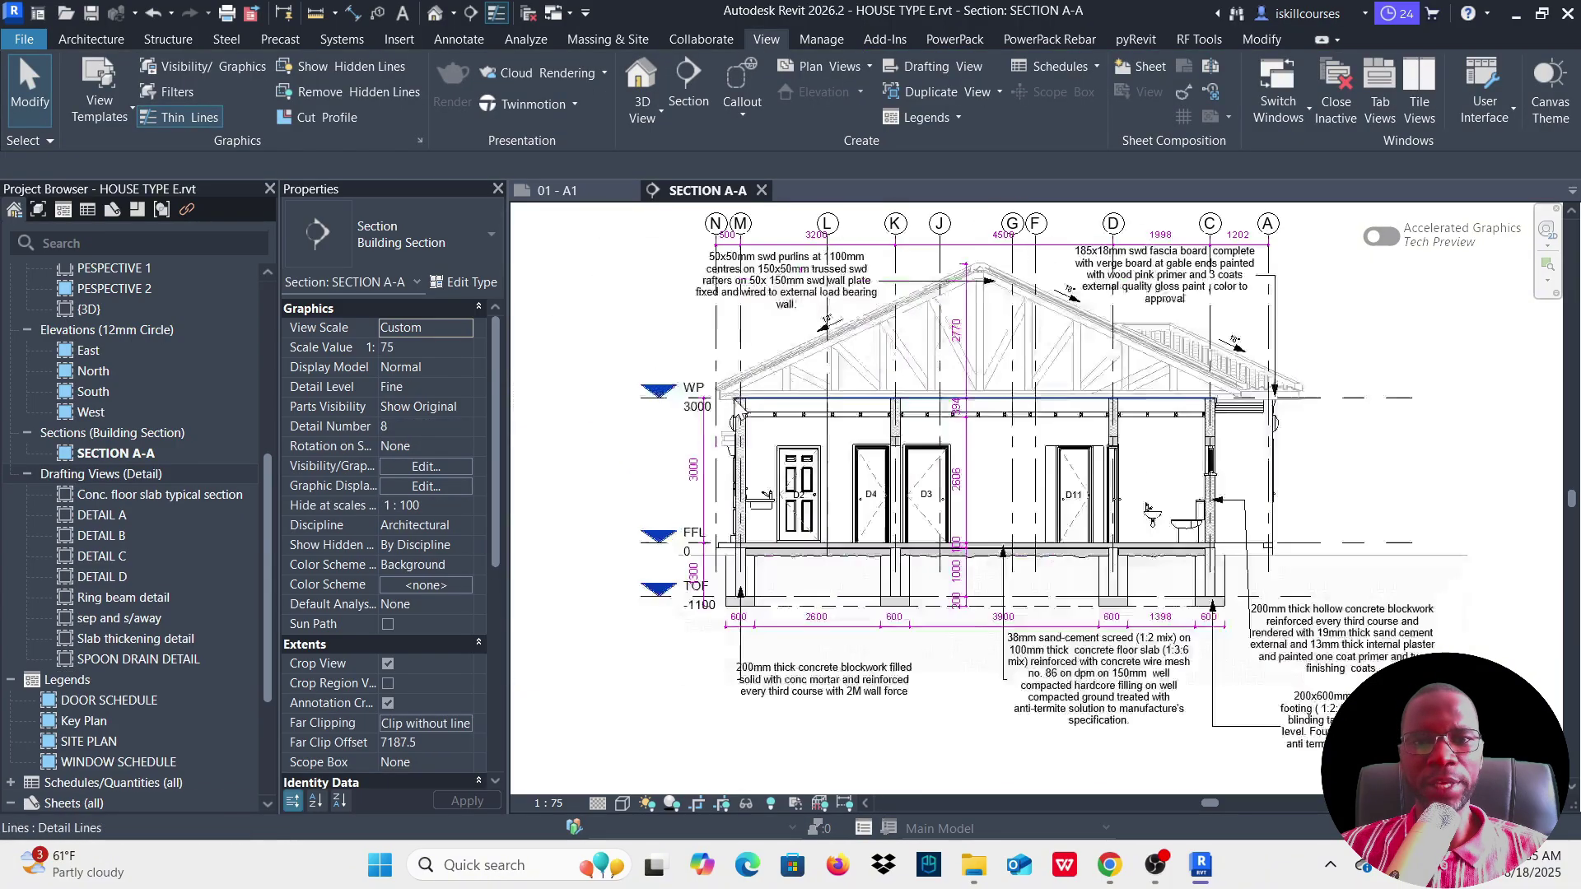
scroll(730, 398, "up", 6)
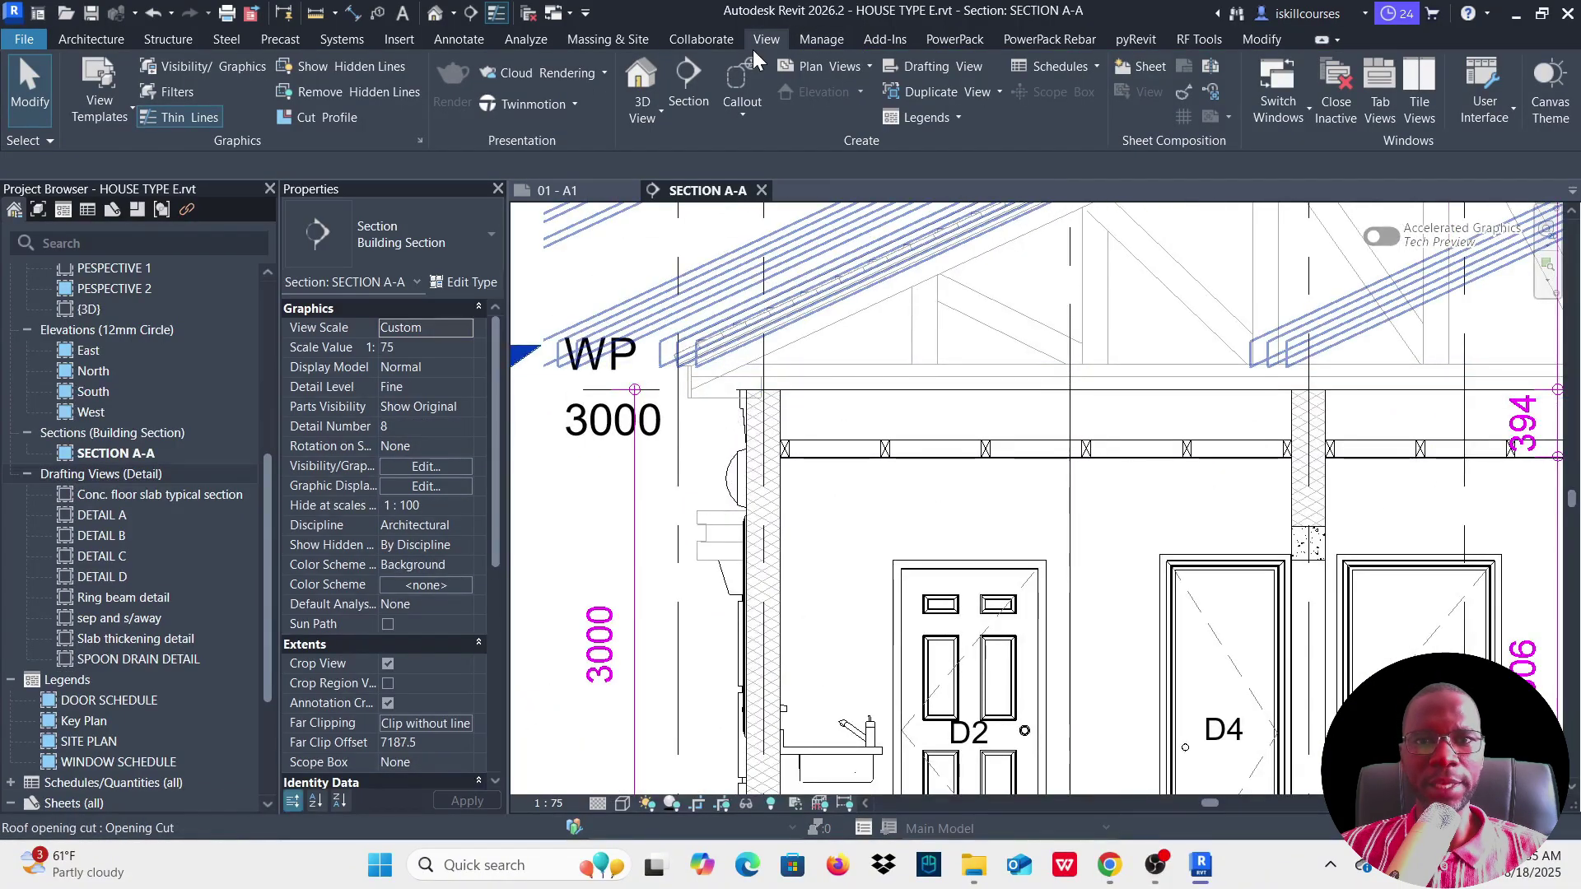
left_click(741, 116)
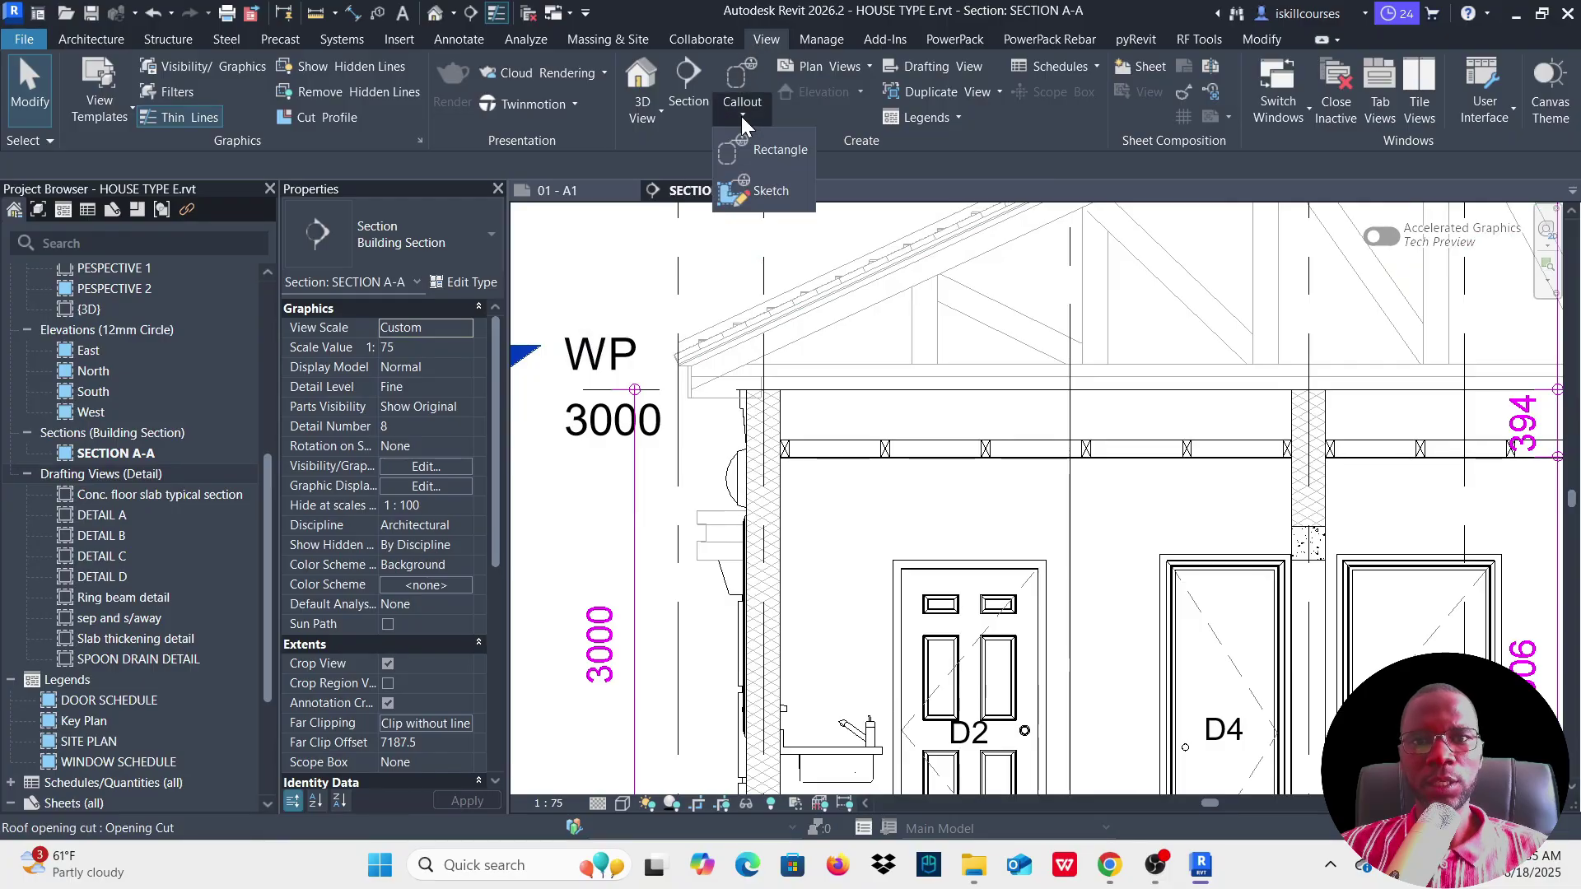
left_click(758, 151)
scroll(748, 375, "down", 2)
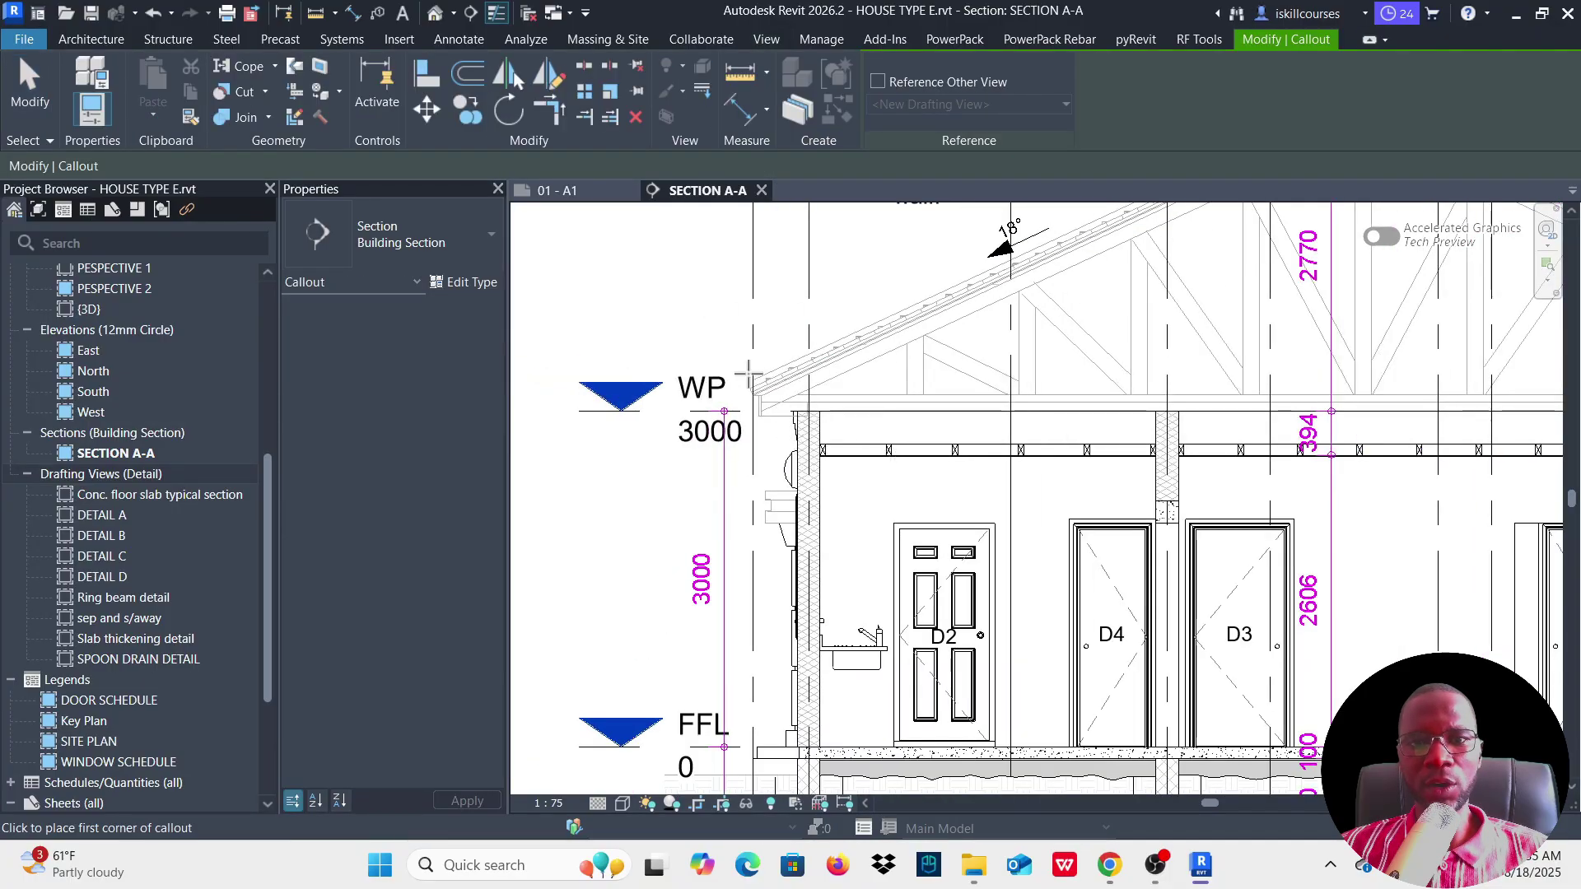
left_click(683, 334)
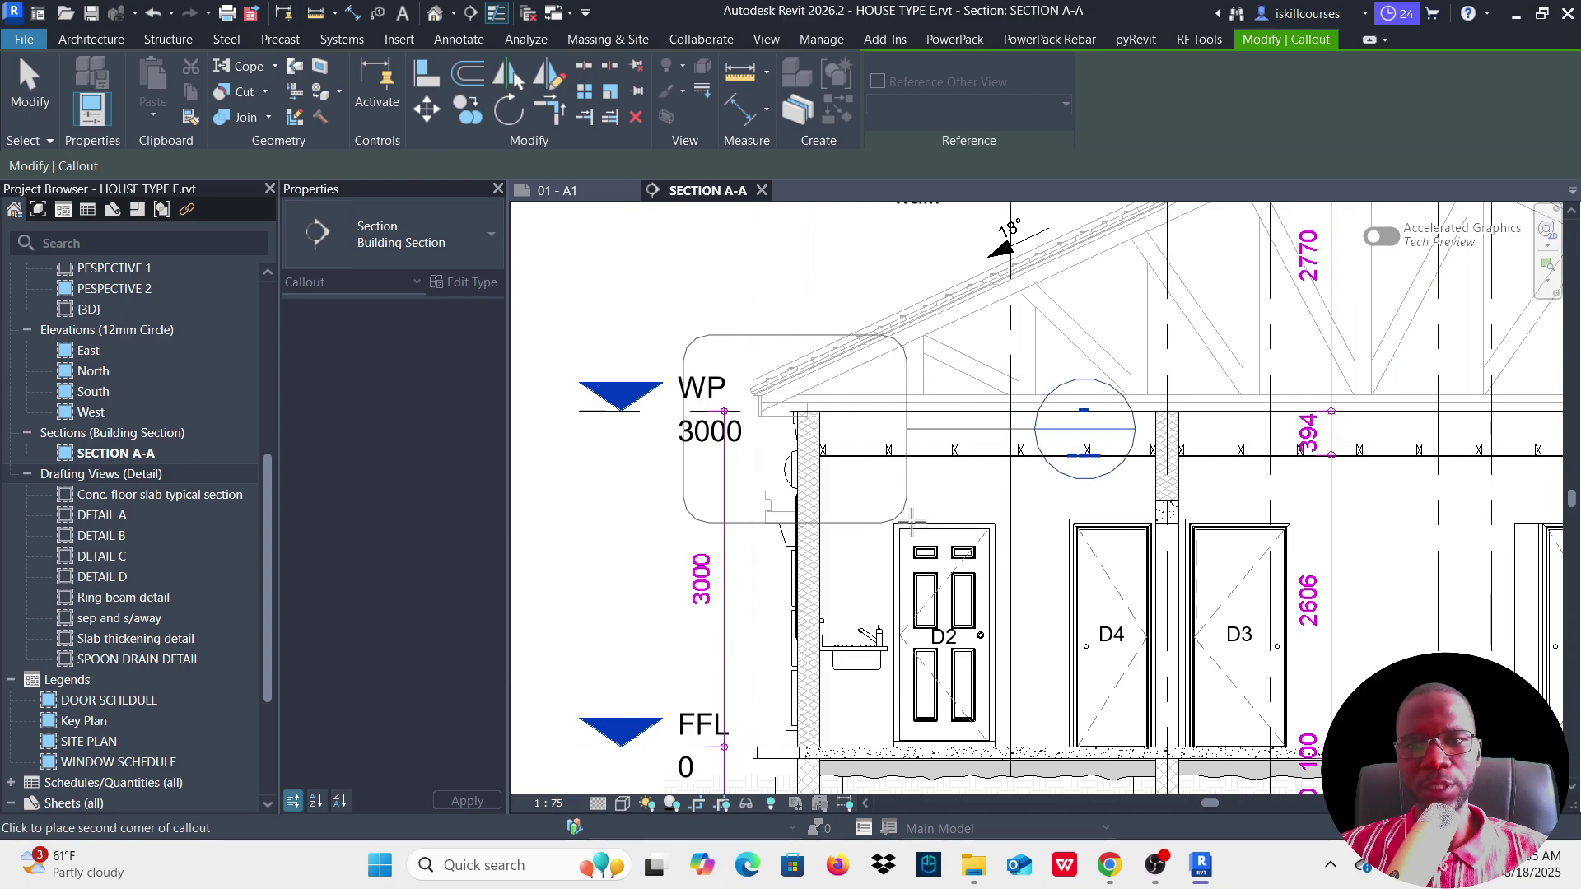
left_click(937, 507)
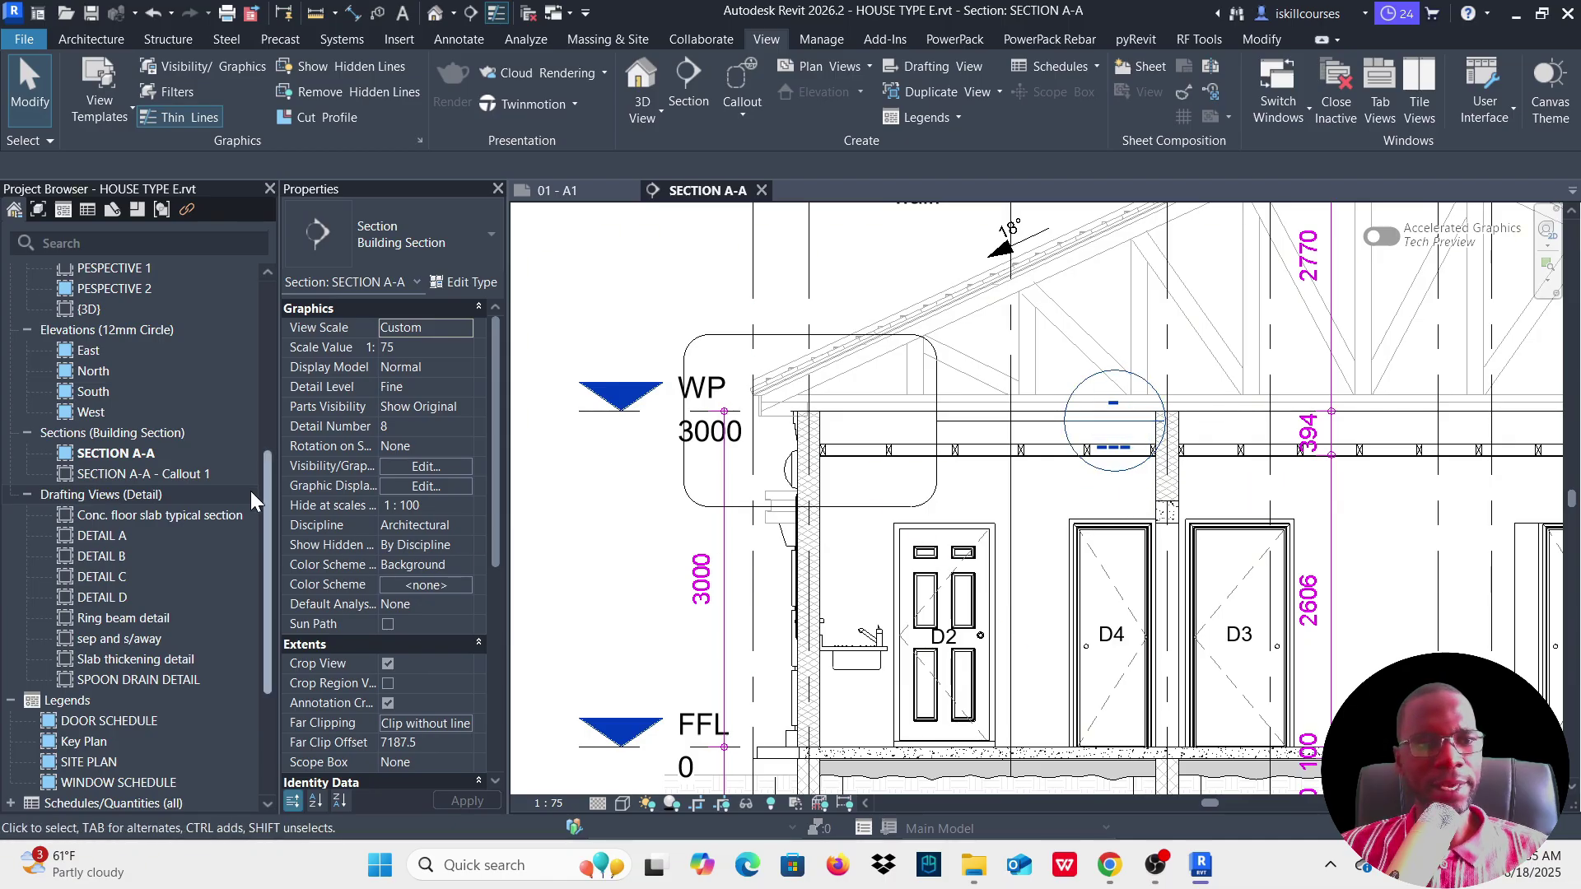
Step: Open the eaves callout's own view and inspect the wall top and the elements attached to its outer face
double_click(1122, 467)
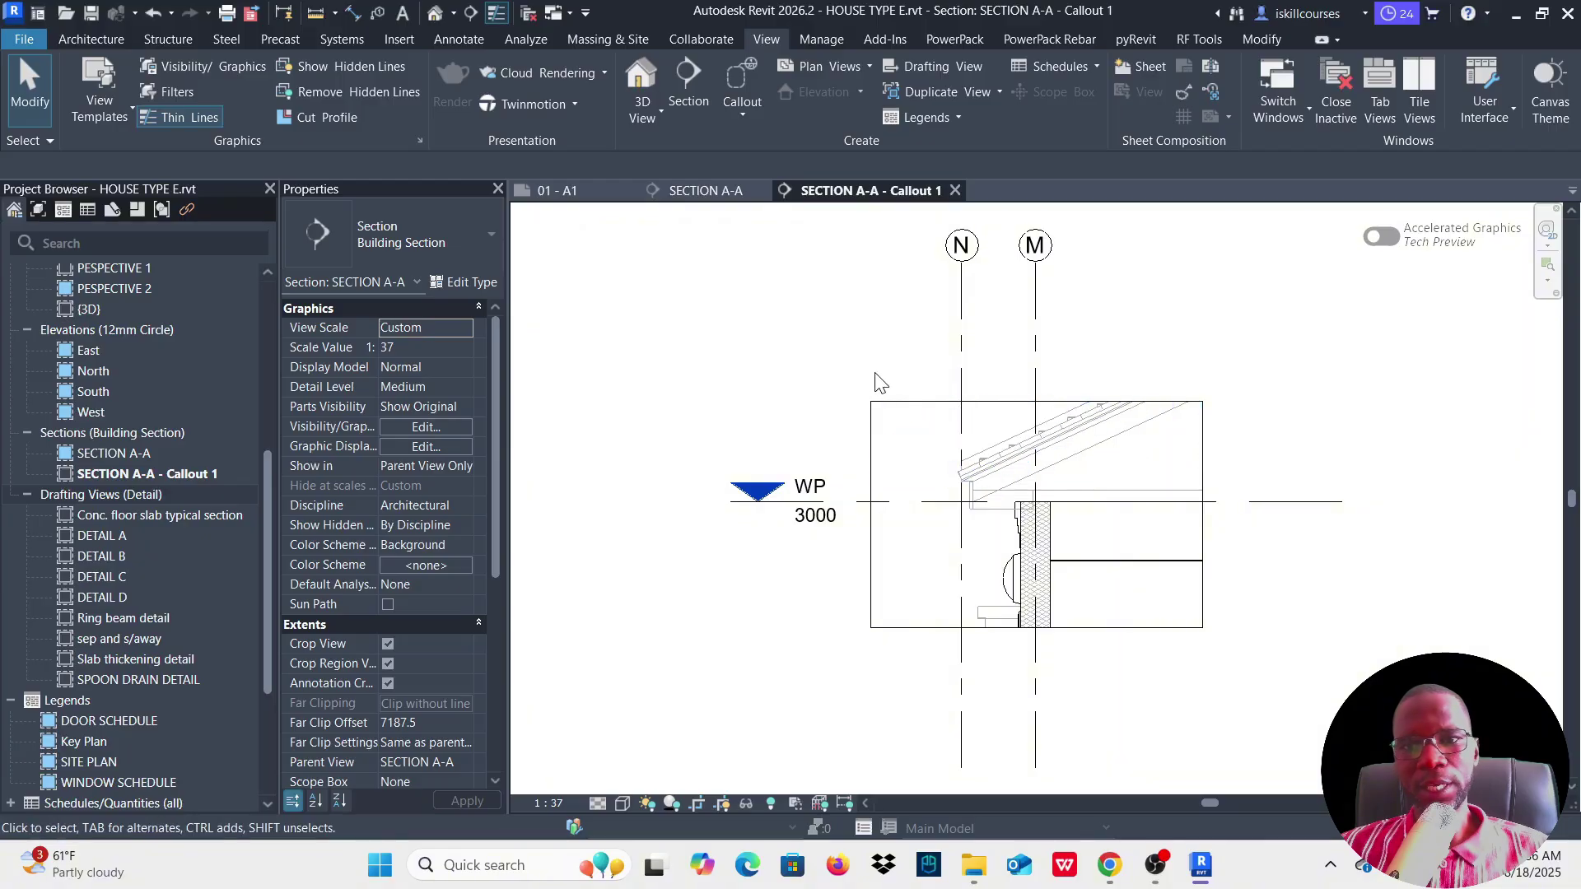
scroll(1098, 690, "up", 1)
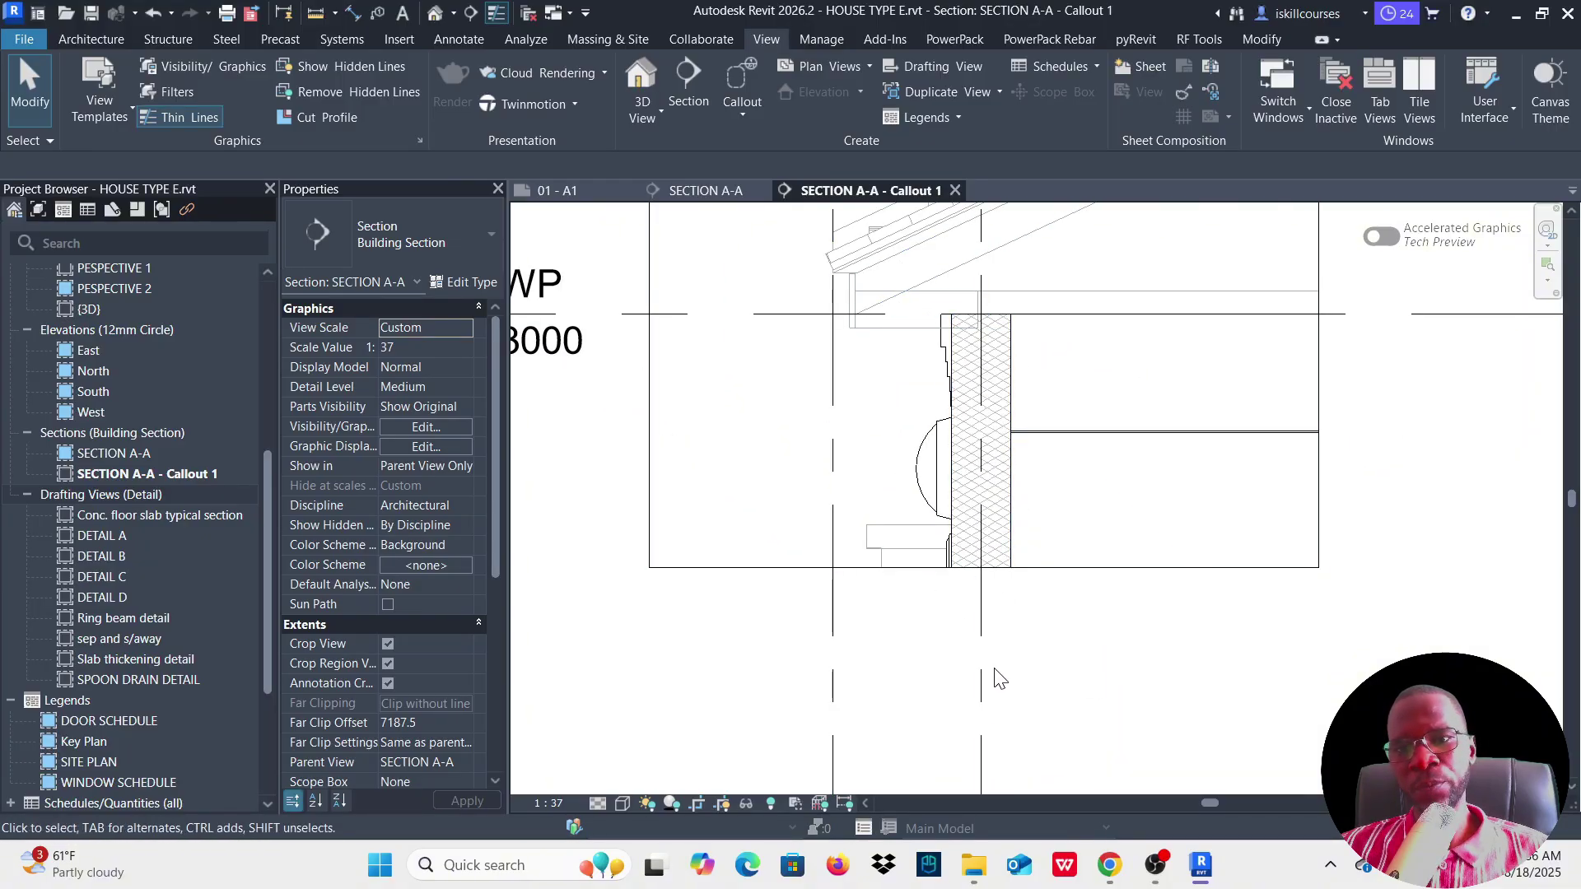
scroll(885, 556, "down", 1)
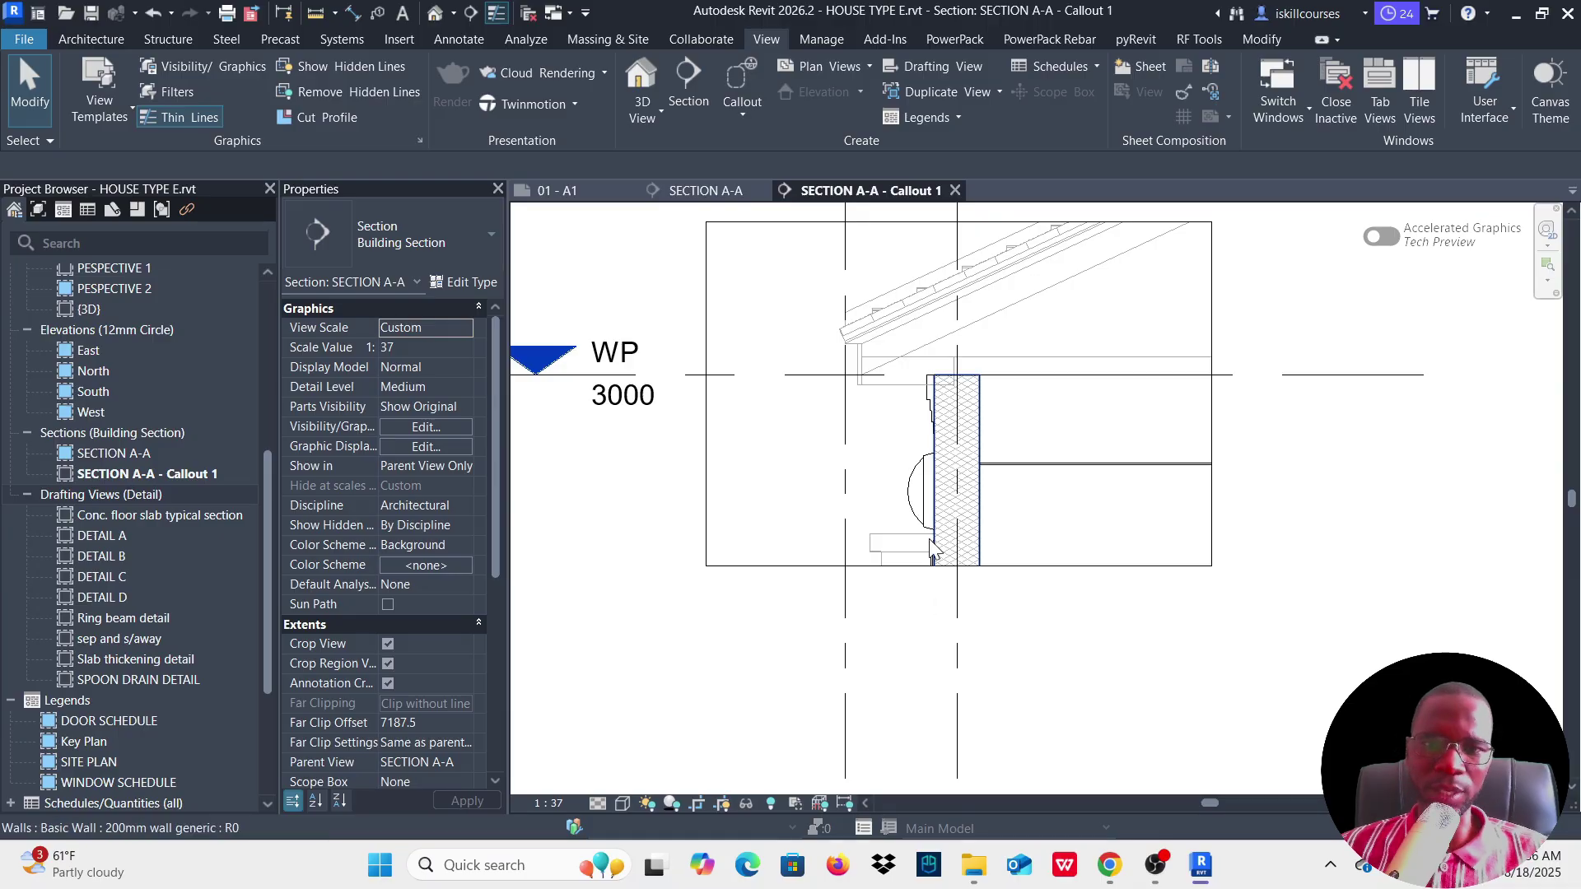
Step: Hide the wall-mounted light fixture and the small roof below it as elements in the callout view
left_click(917, 494)
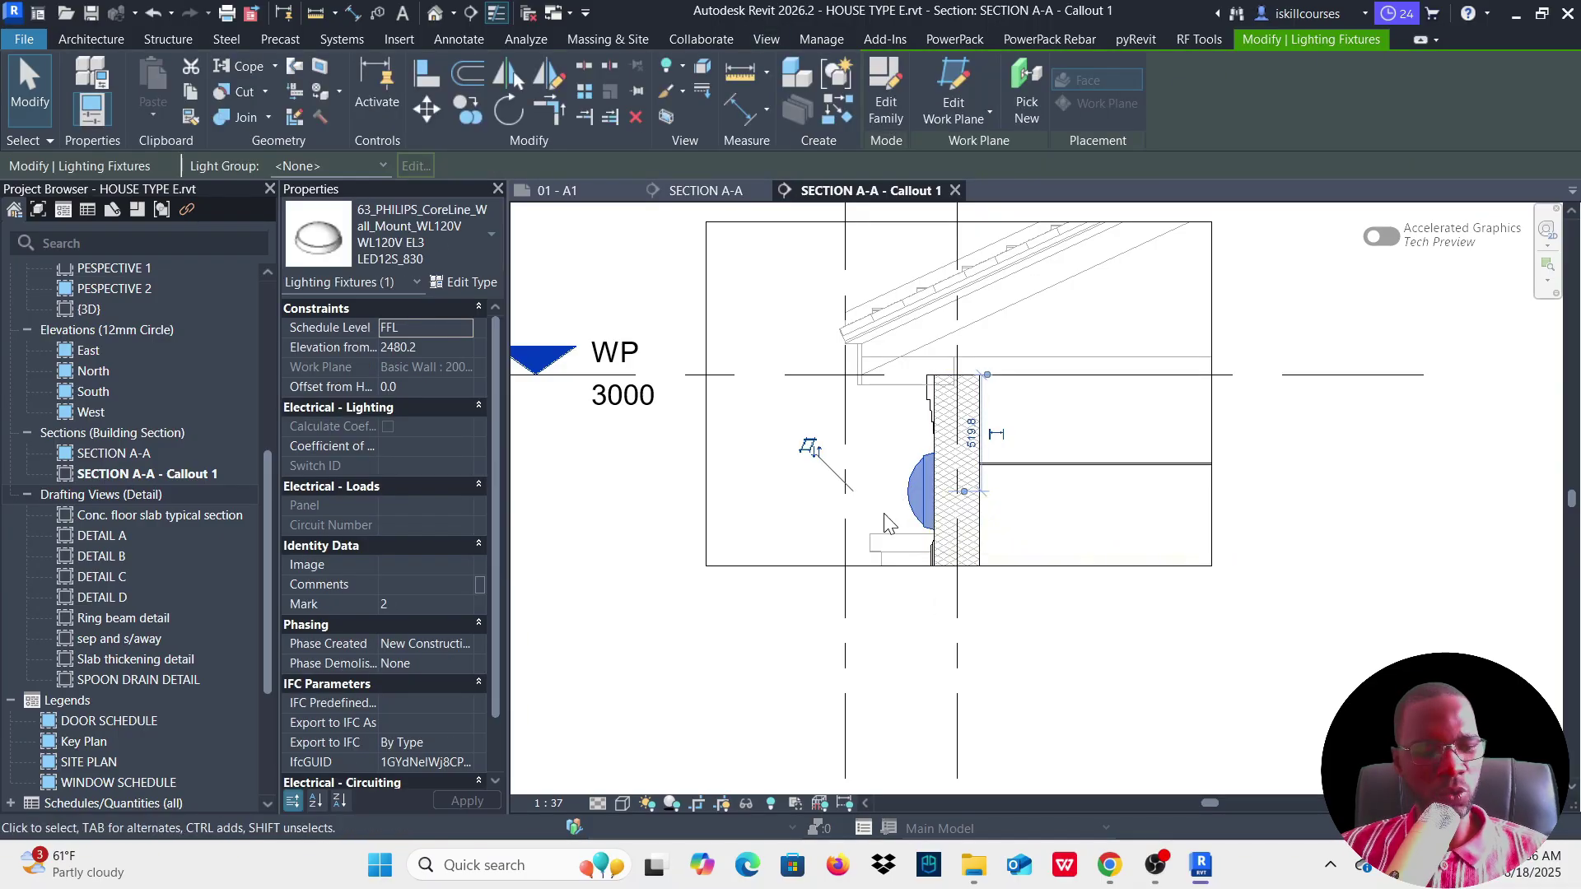
left_click(881, 543, "ctrl")
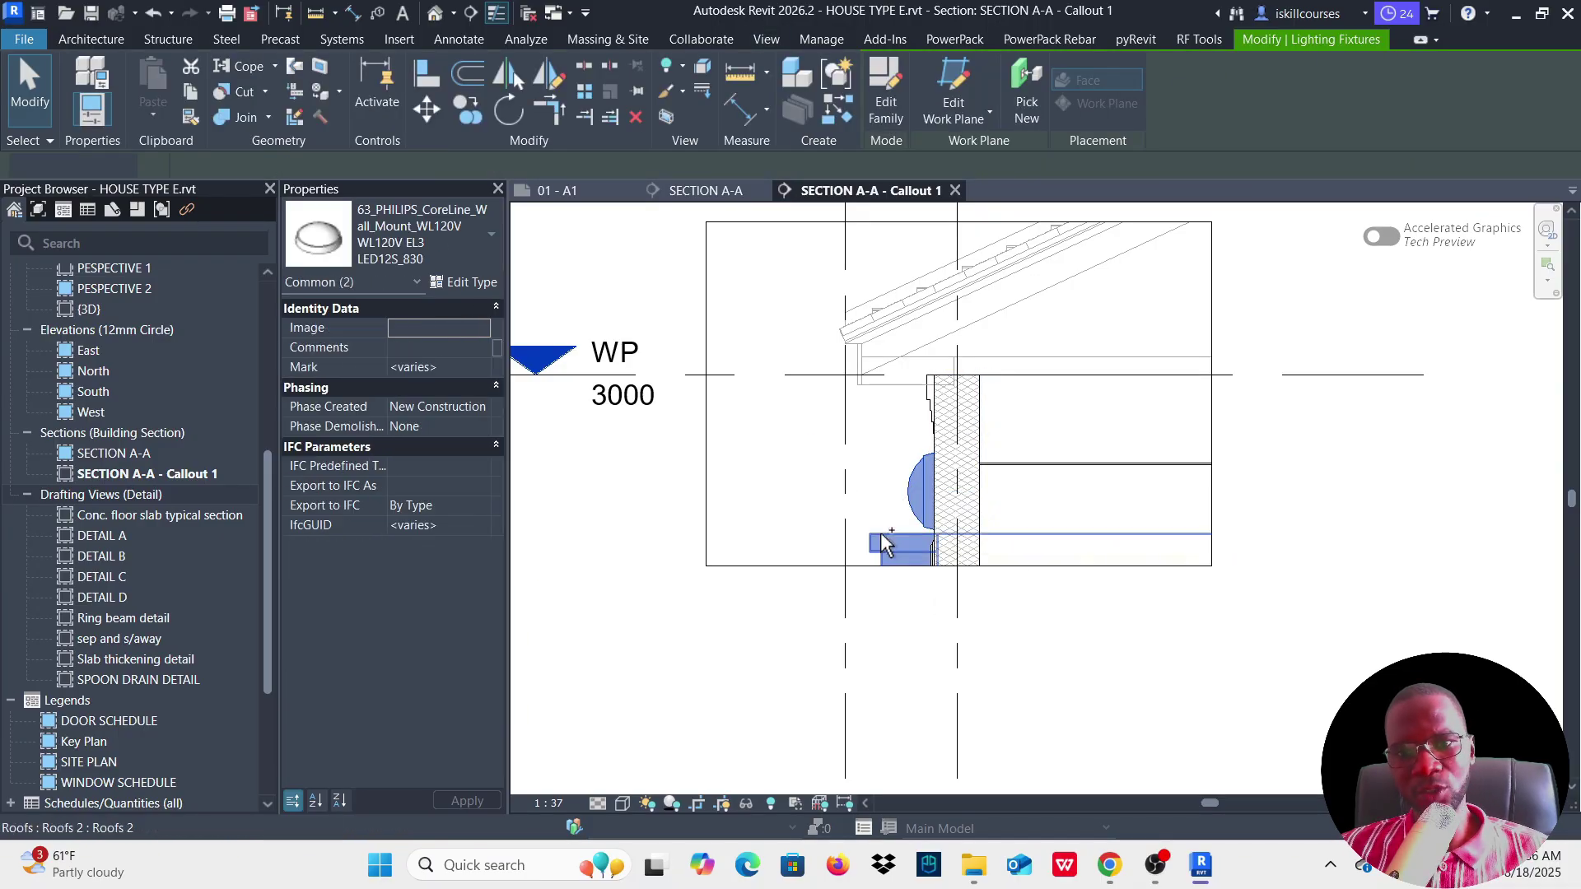
right_click(881, 535)
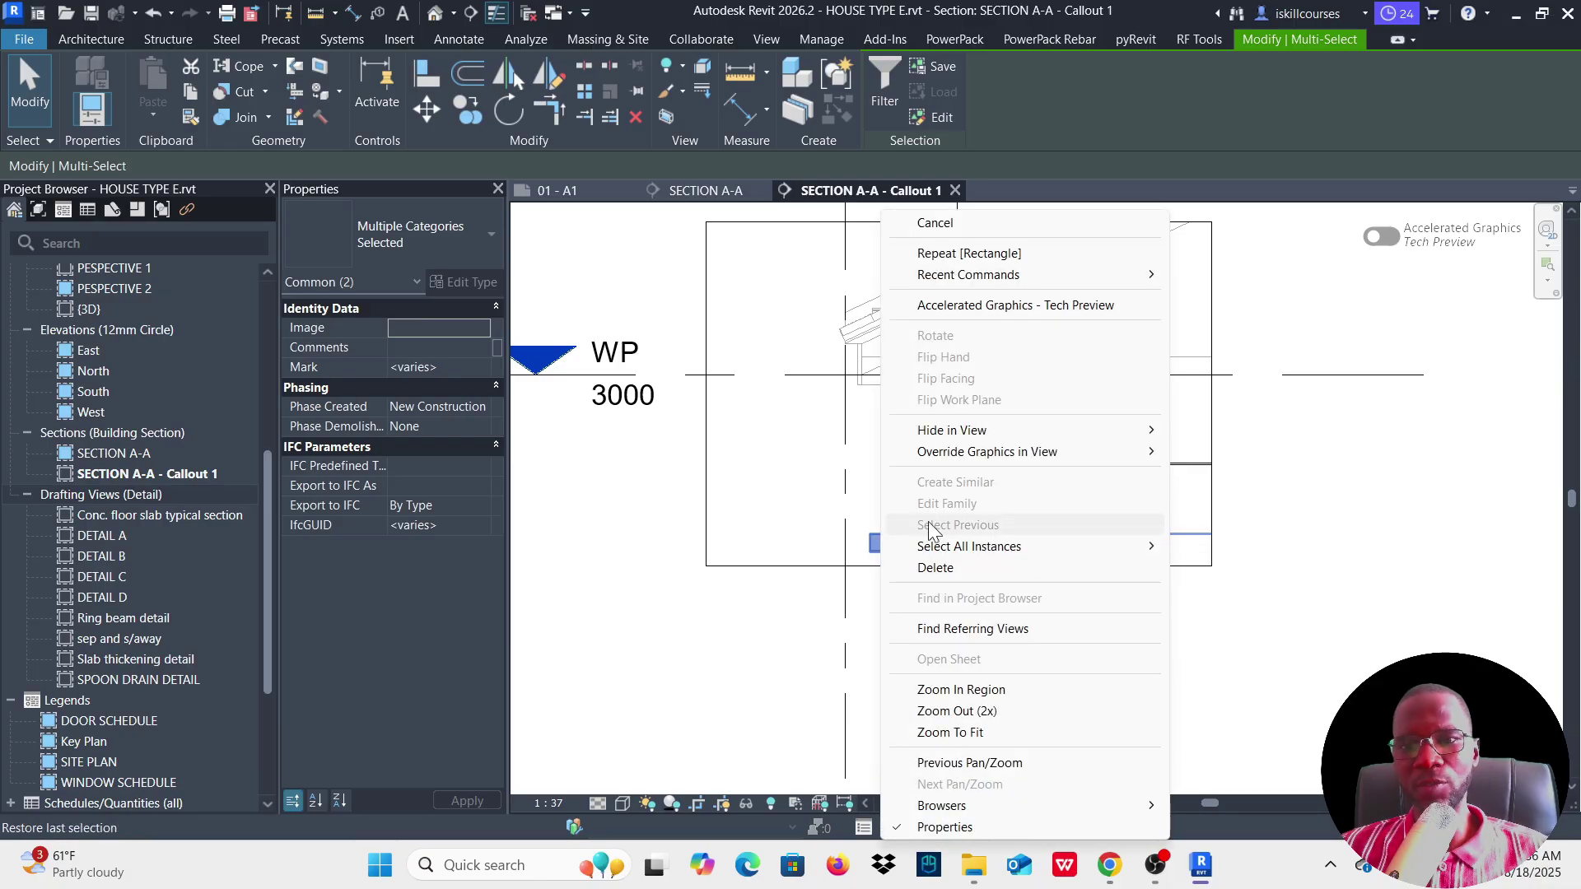
mouse_move(1086, 429)
left_click(1226, 431)
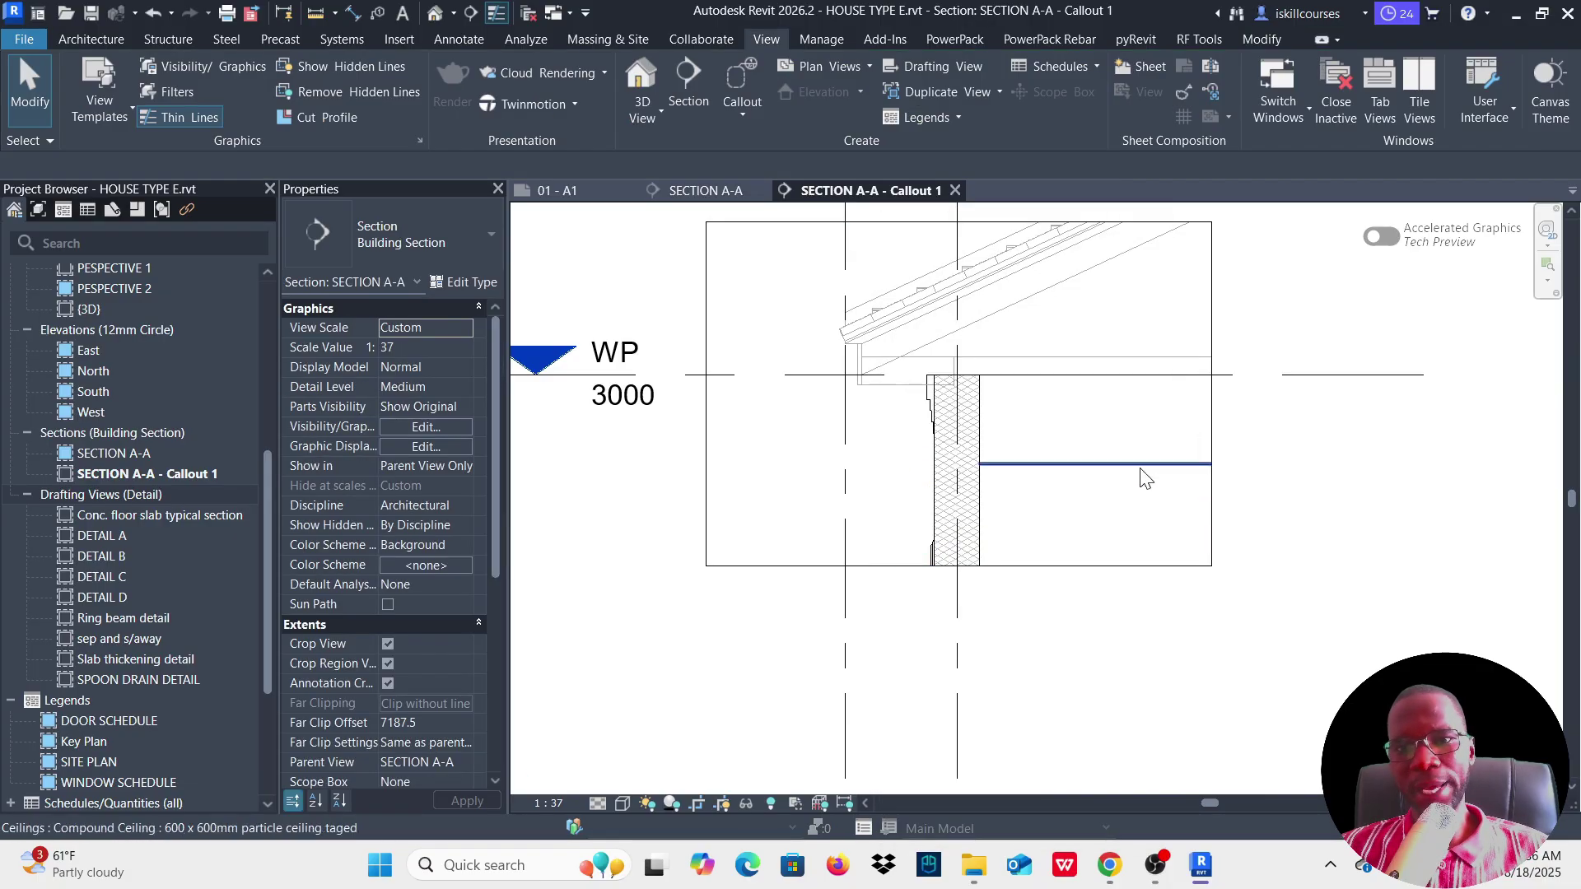
Step: Hide the stepped generic model moulding at the top of the wall's outer face as an element in the callout view
scroll(929, 478, "up", 5)
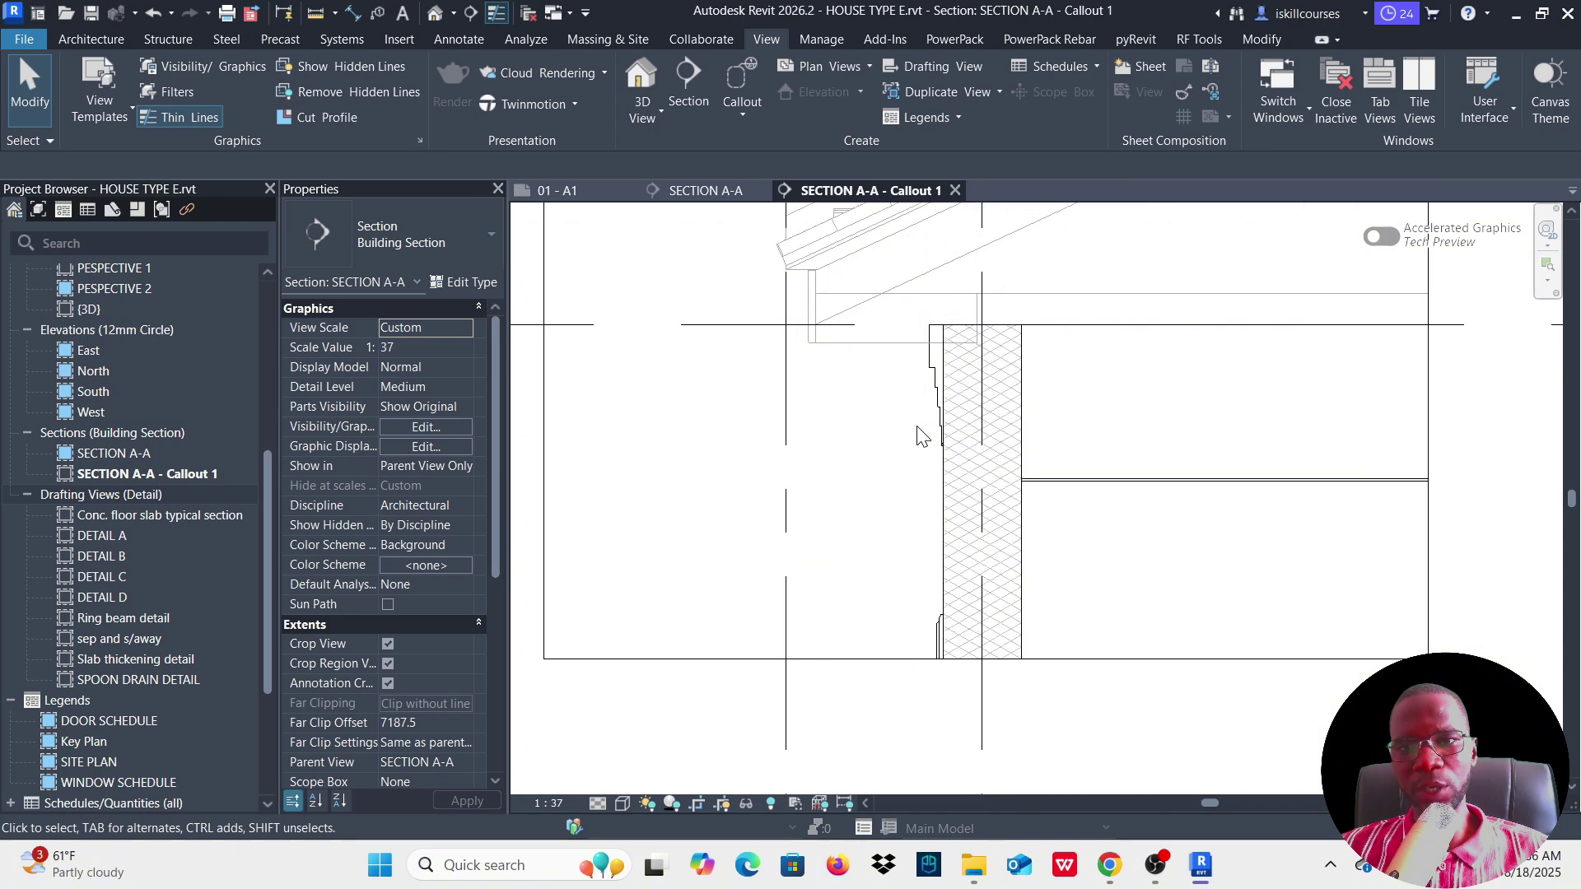
left_click(936, 348)
right_click(935, 349)
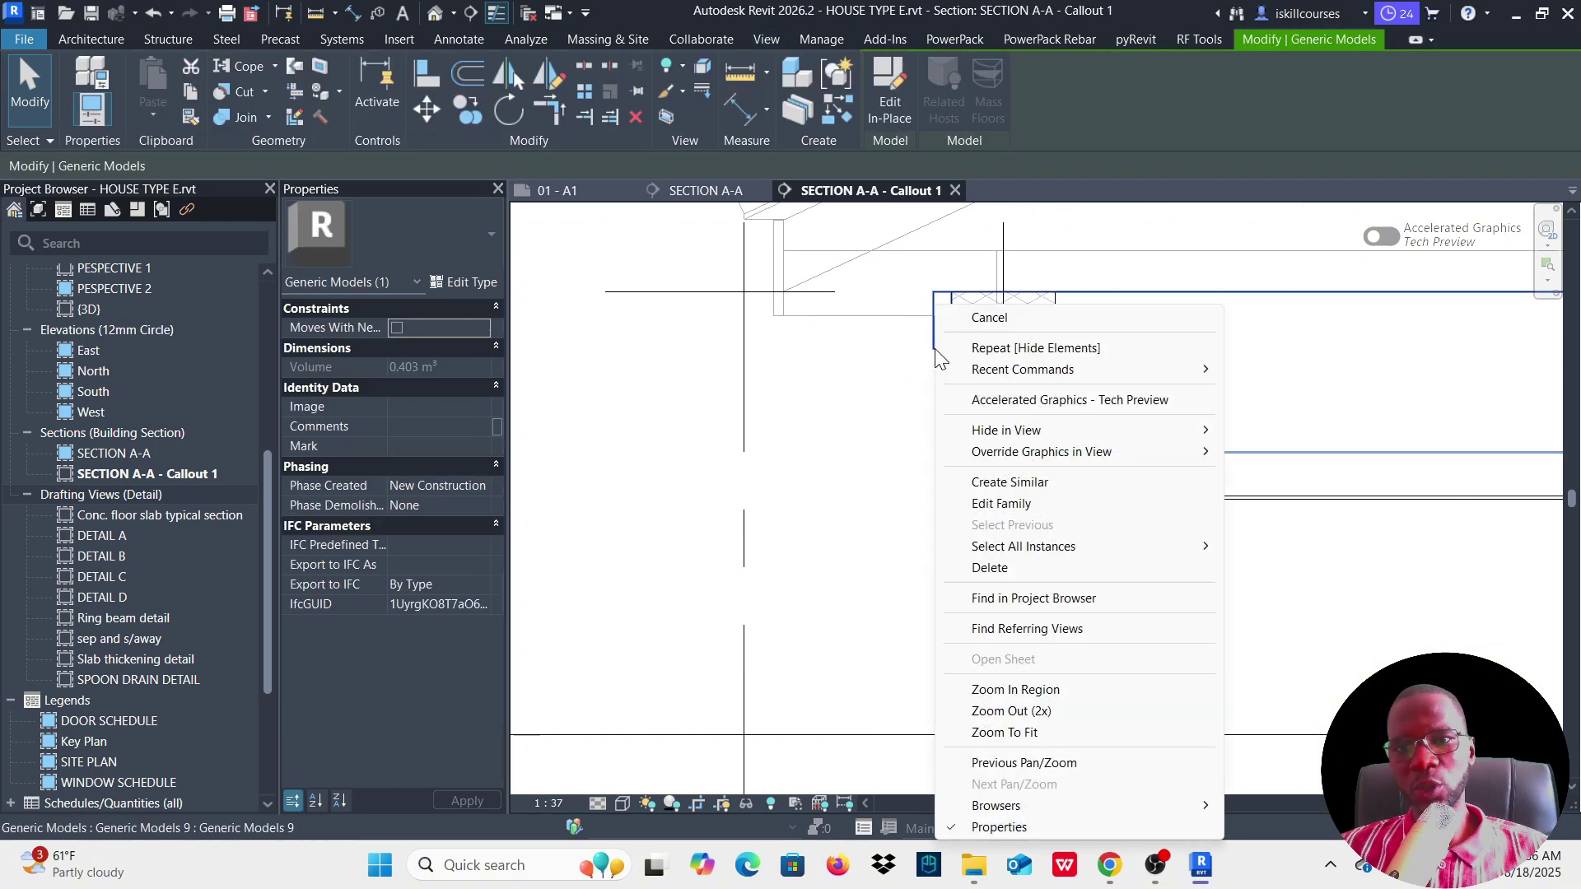
mouse_move(1075, 436)
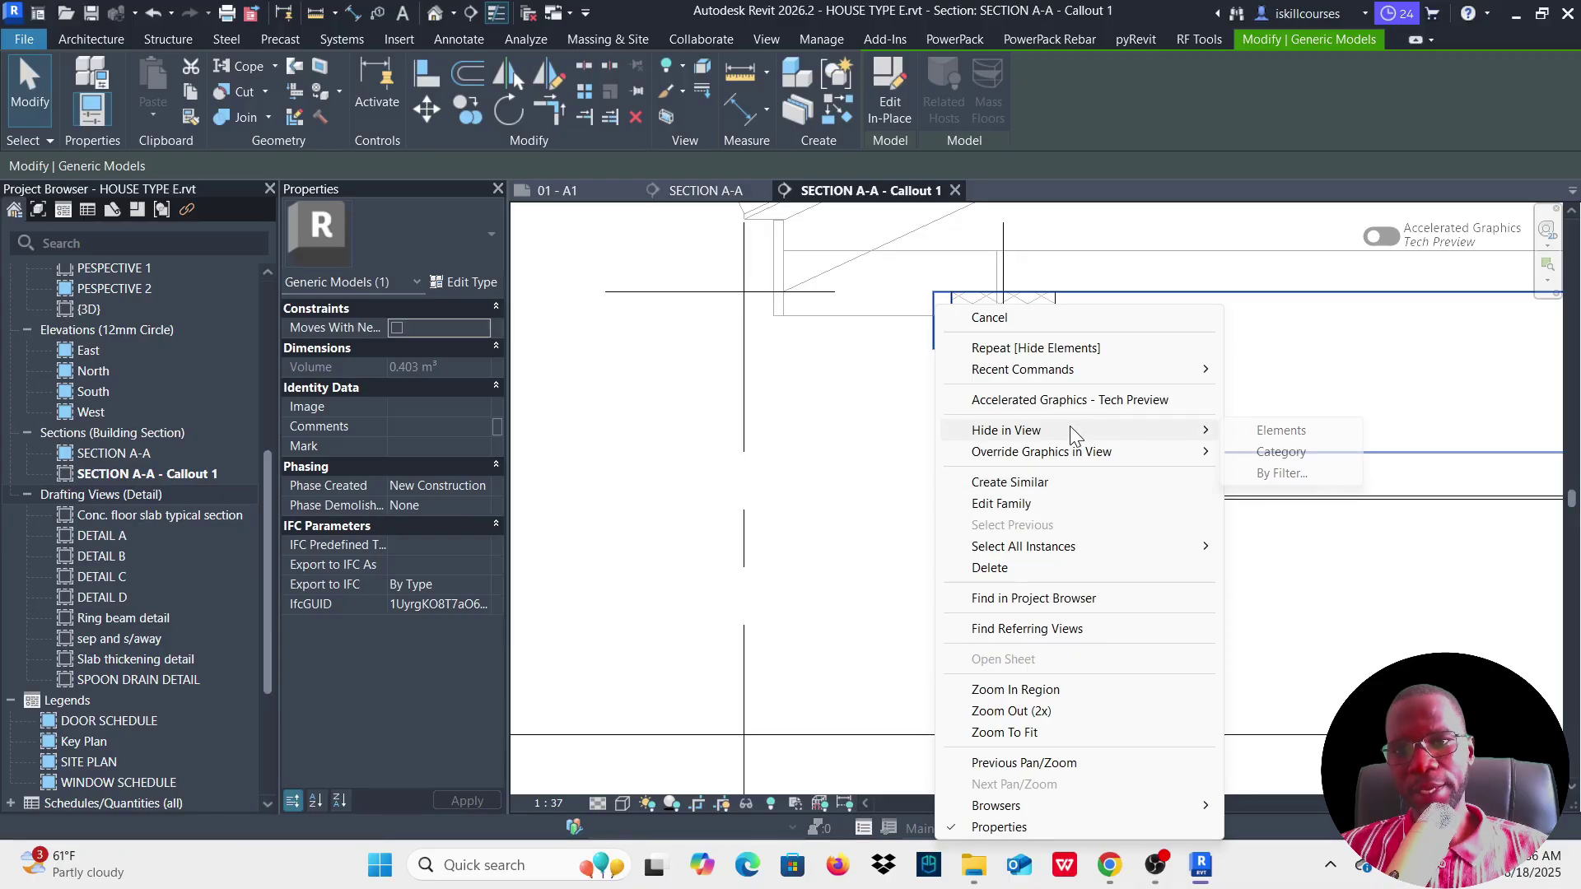
left_click(1262, 436)
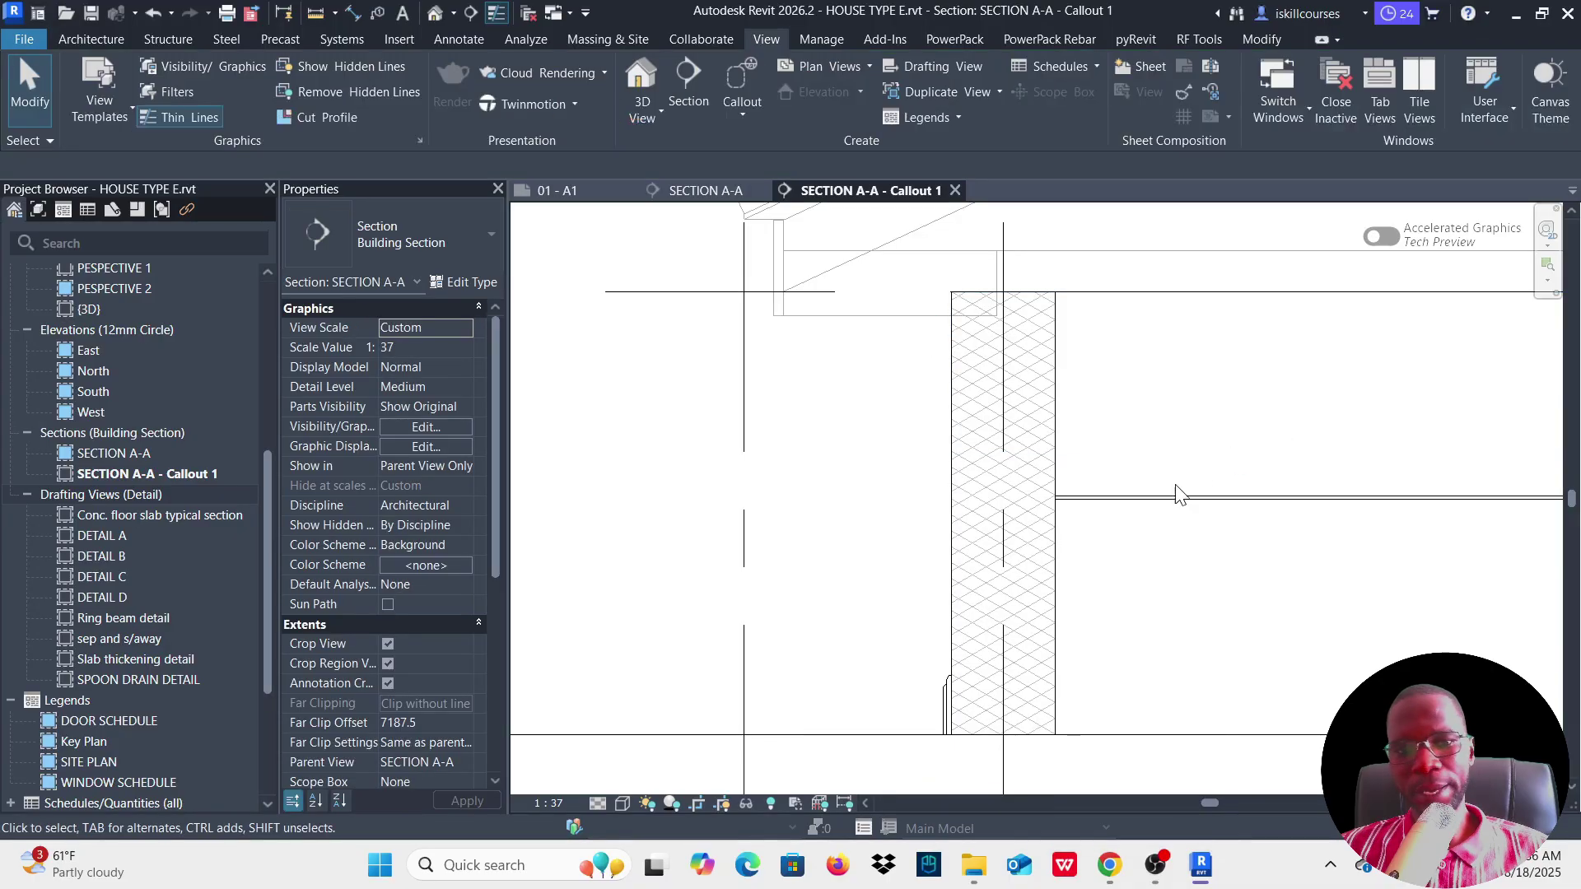
Step: Set the eaves callout view's scale to 1:25 and close the view to return to Section A-A
left_click(549, 803)
left_click(563, 633)
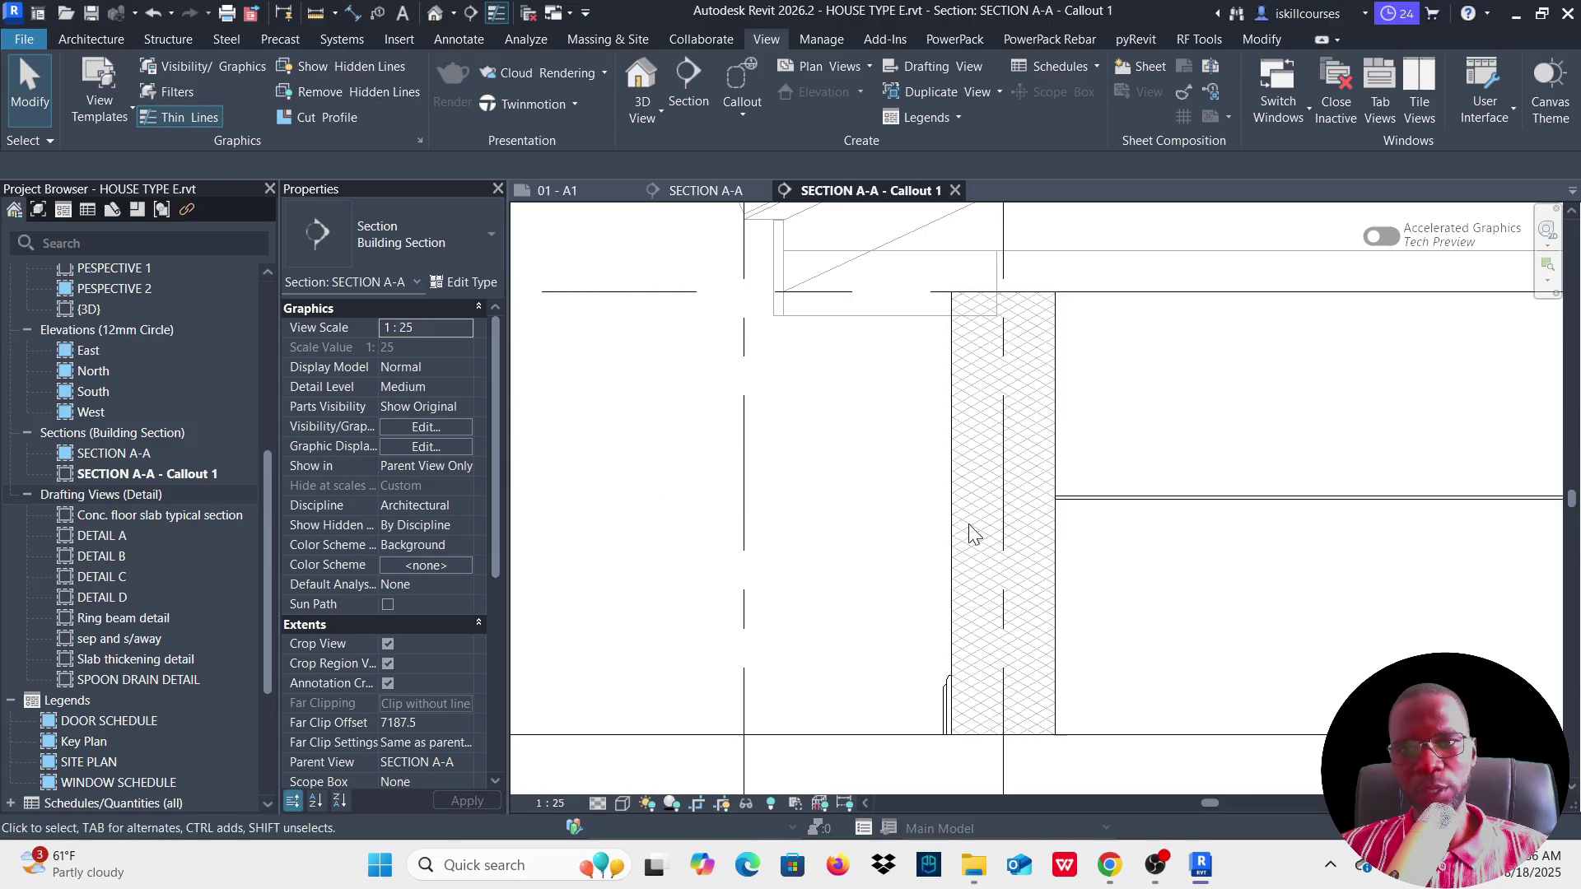
scroll(967, 529, "down", 5)
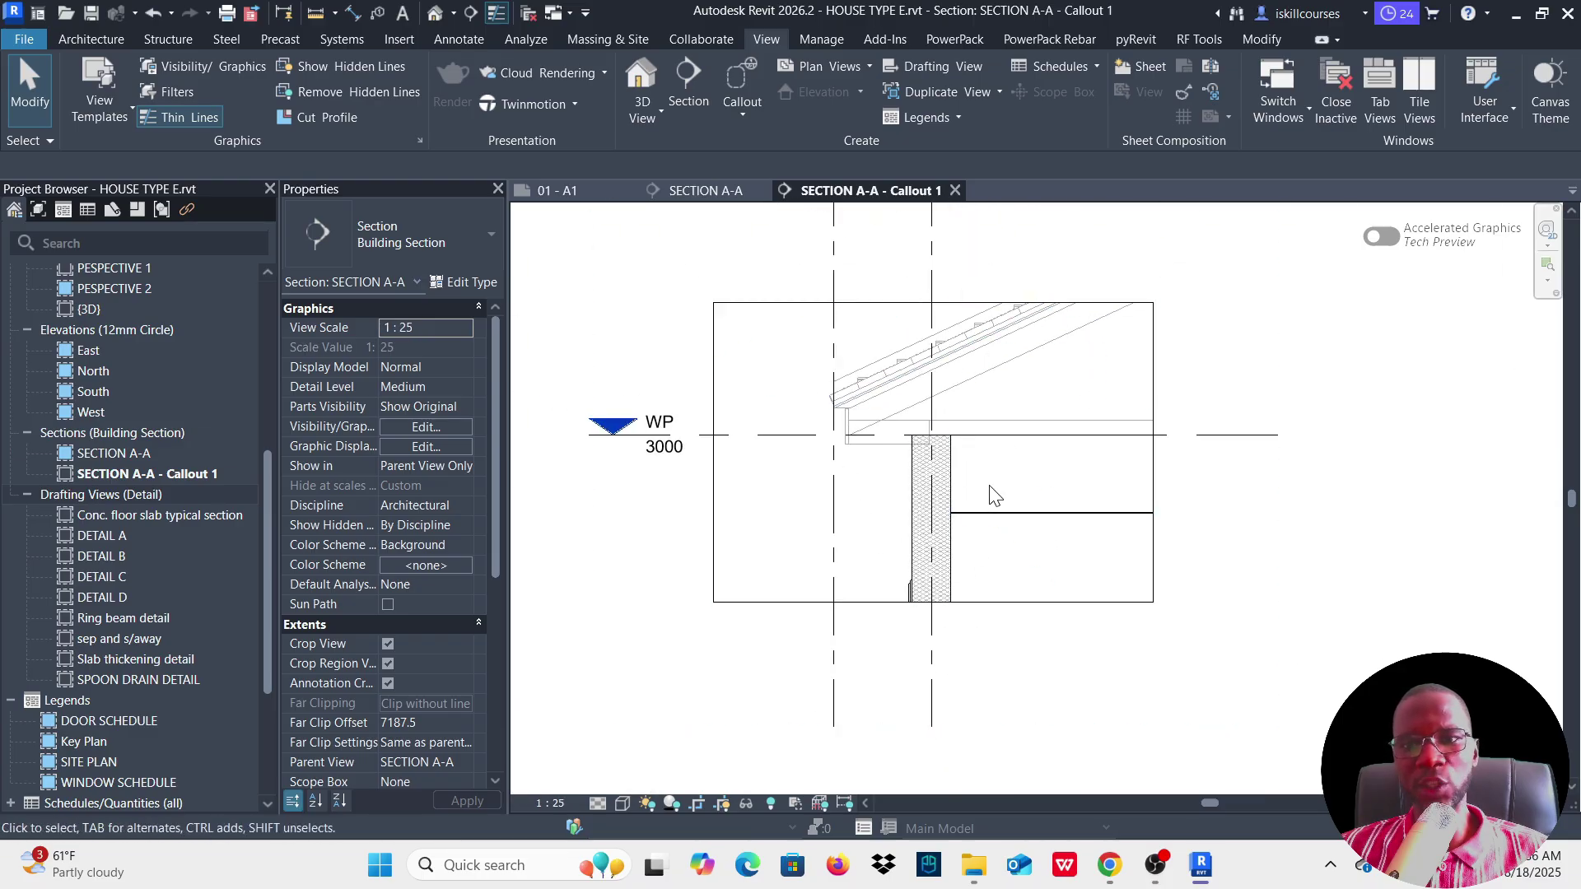
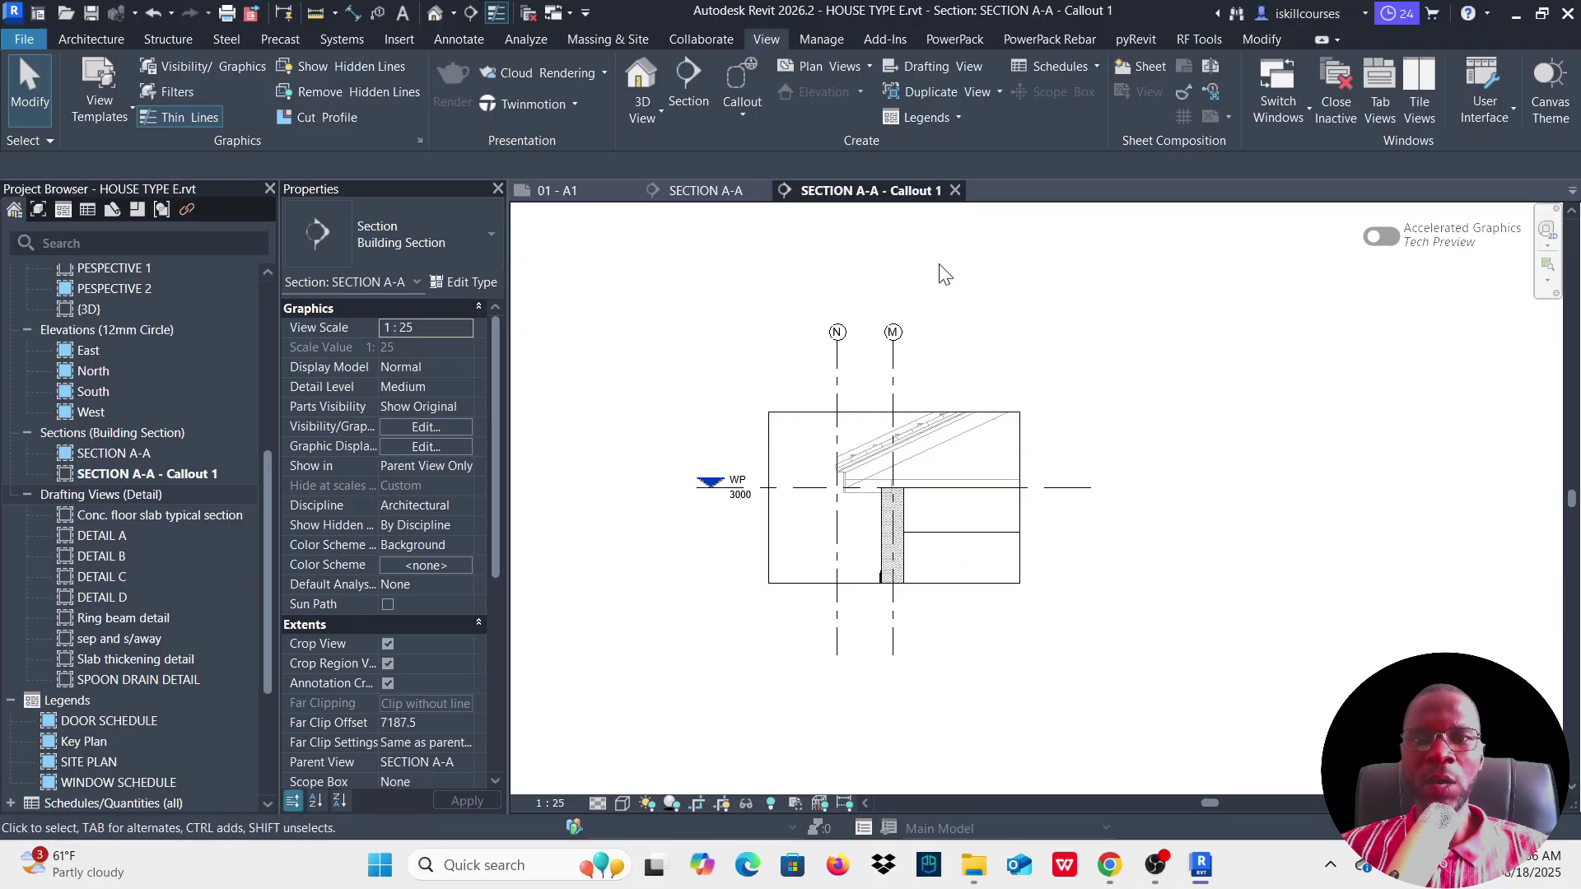
left_click(956, 191)
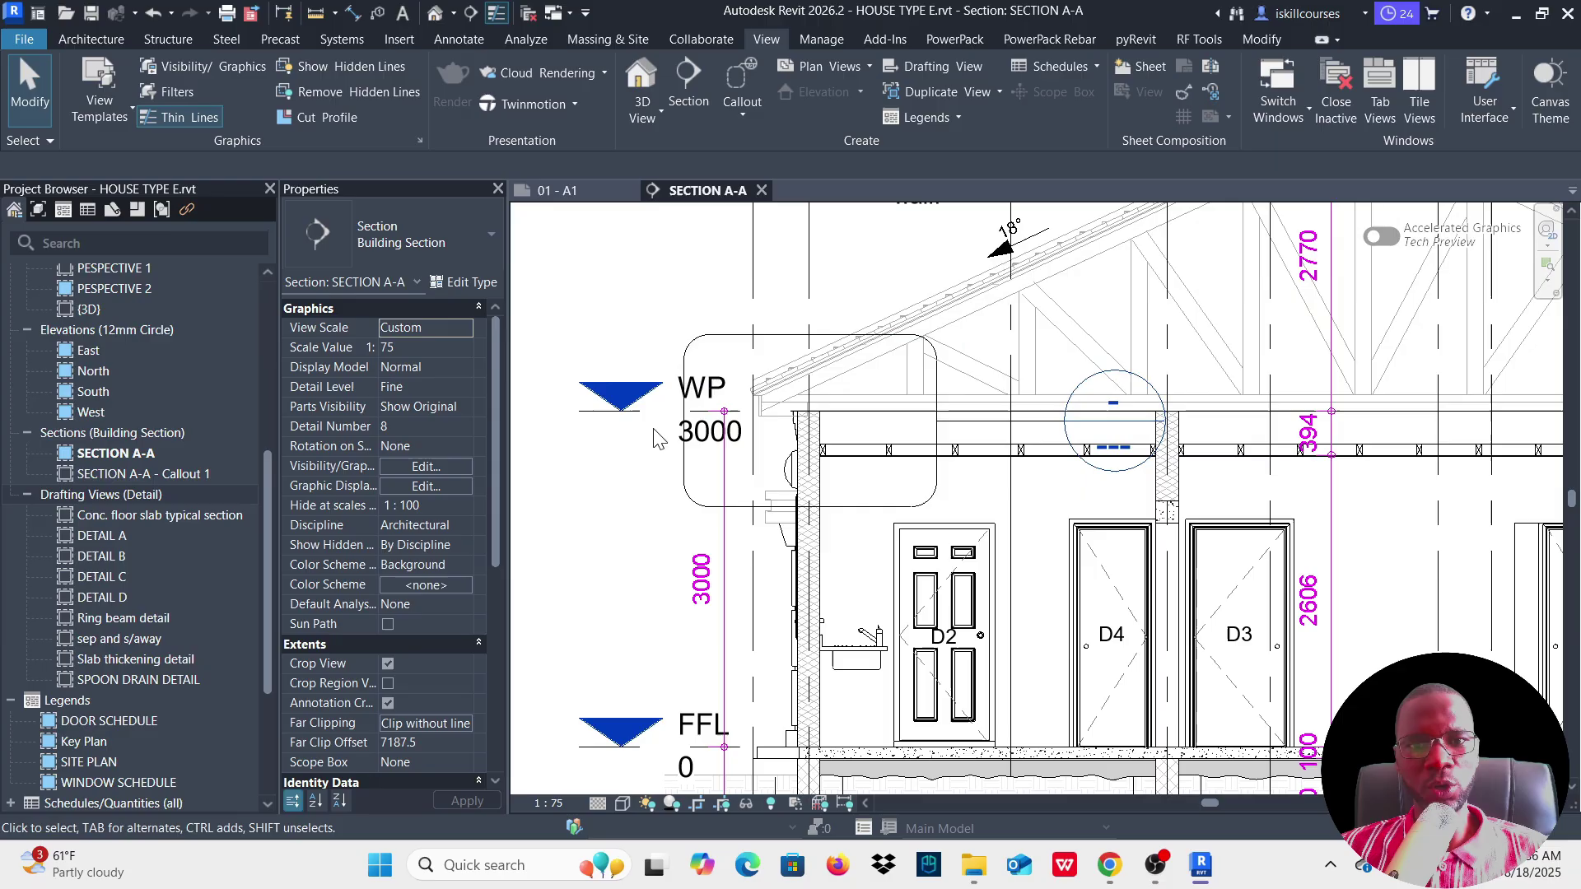
Step: Delete the eaves callout and its view from Section A-A
left_click(683, 505)
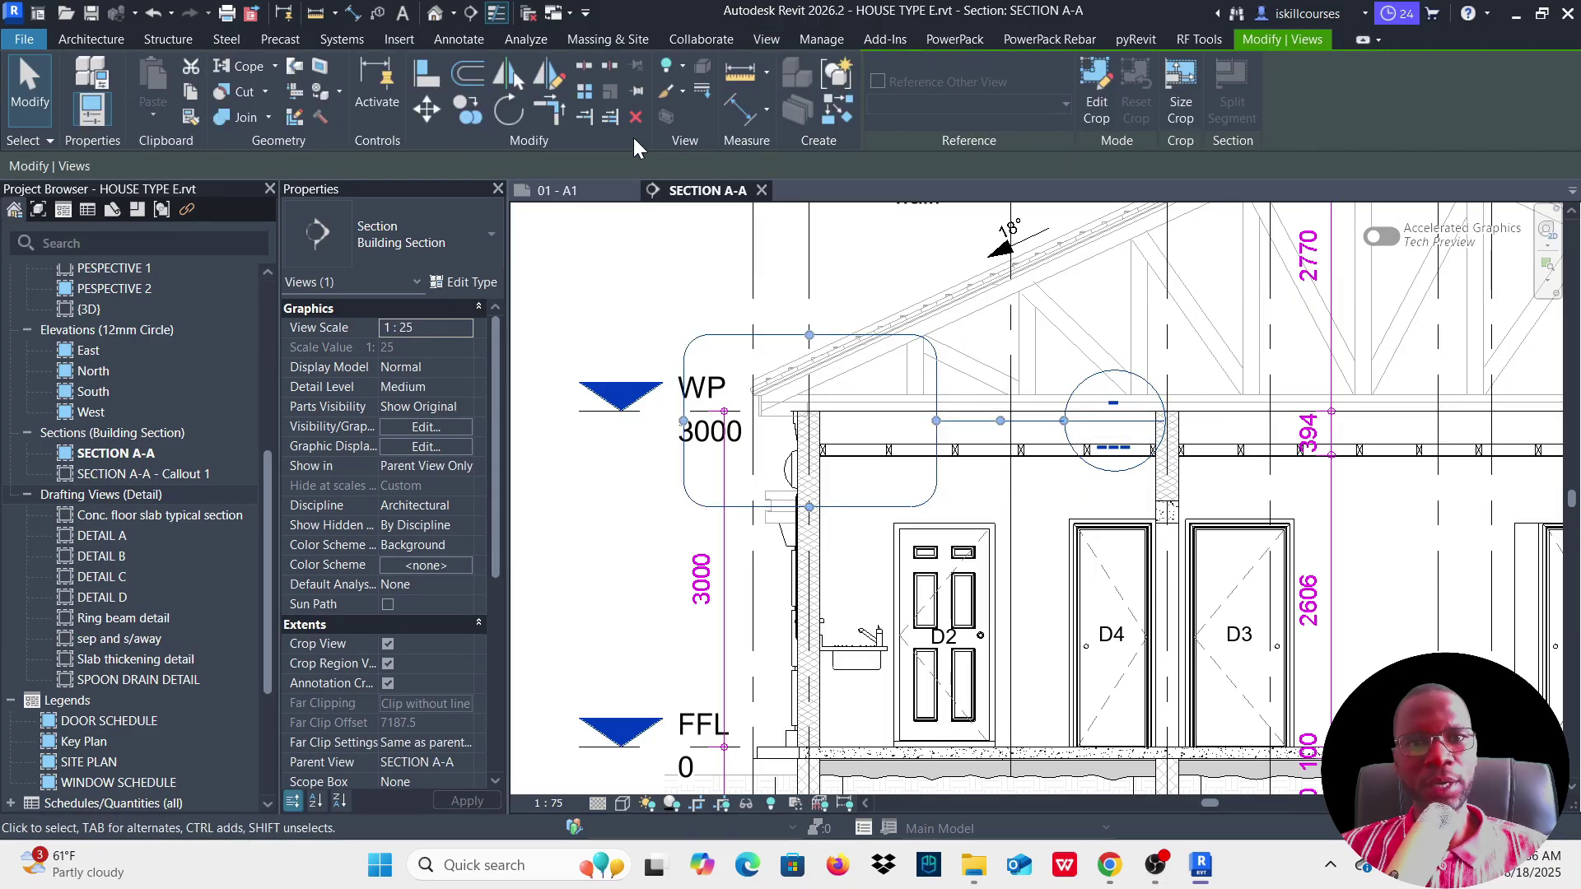
left_click(635, 116)
left_click(861, 497)
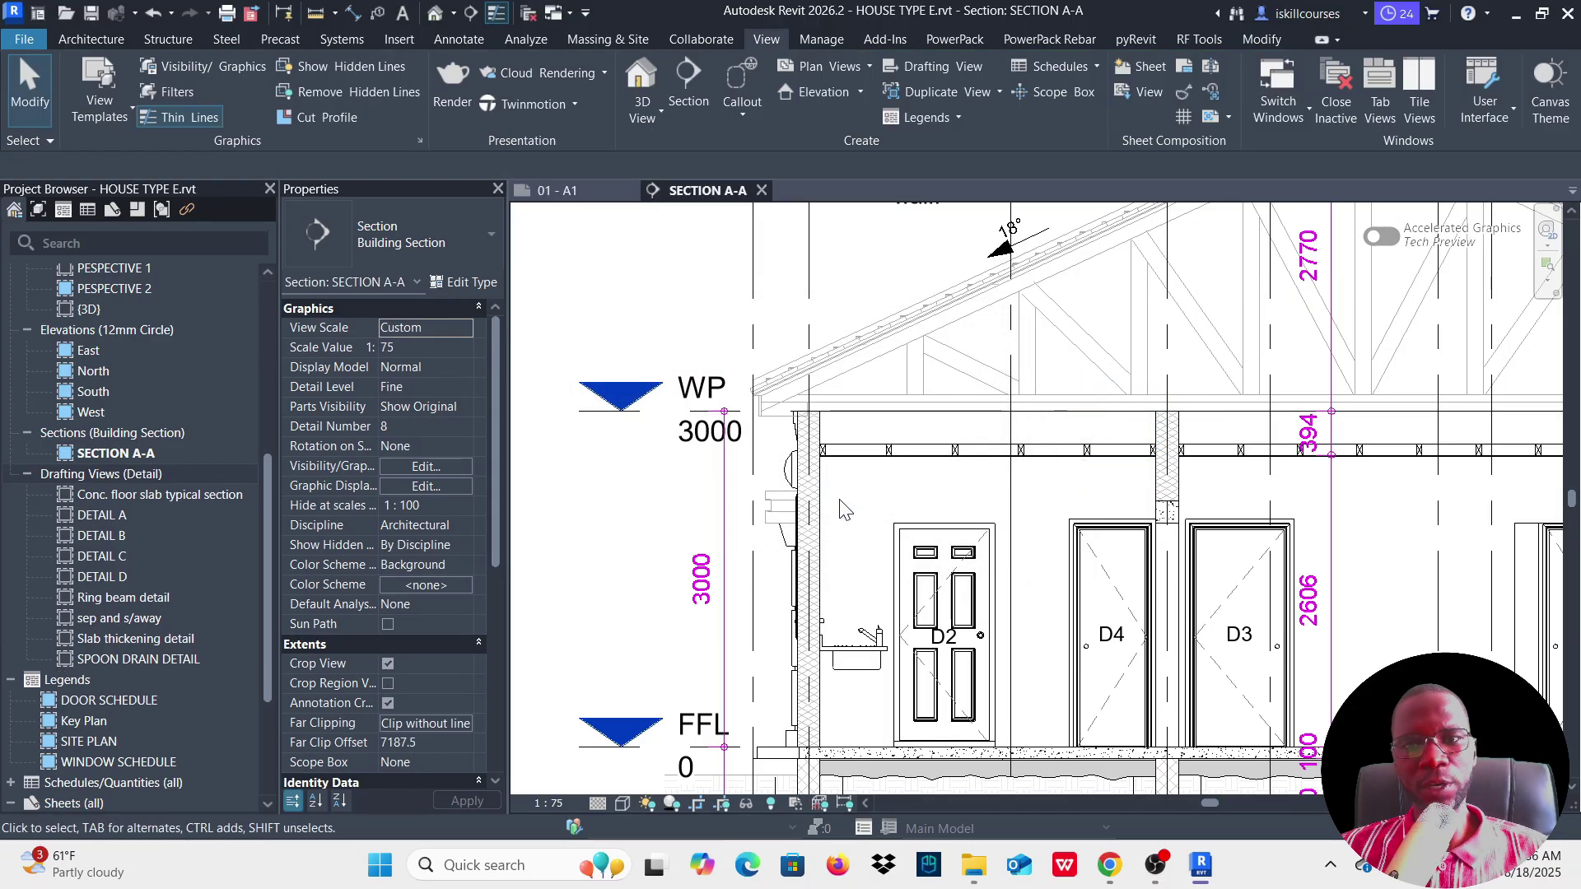
Step: Examine Section A-A's foundations, floor slab, walls and material notes for a place to reference a detail
scroll(931, 494, "down", 5)
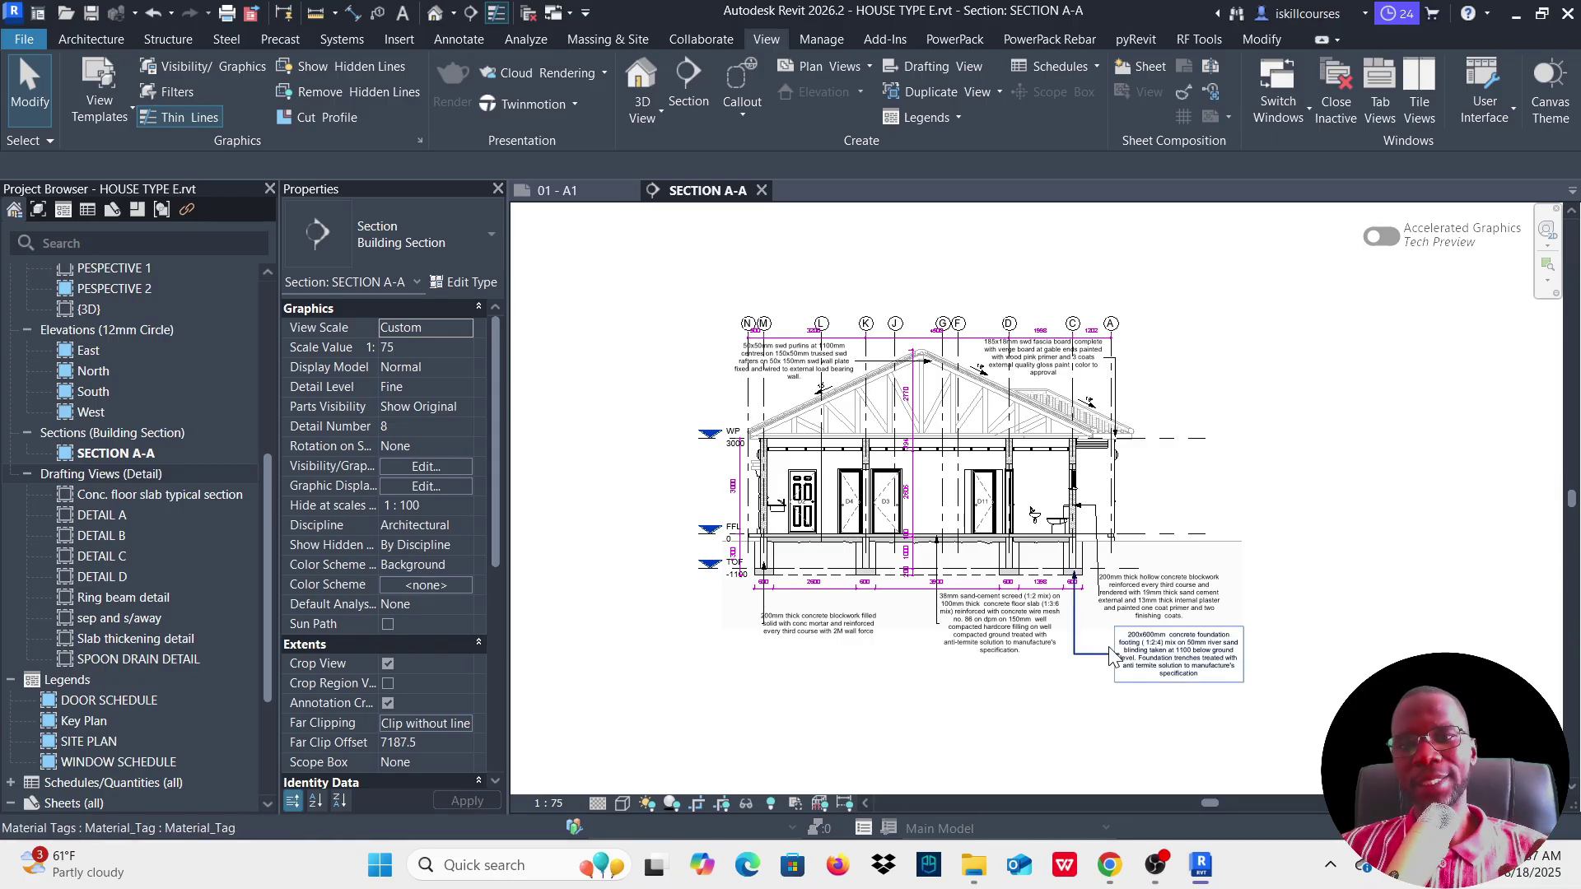
scroll(1103, 581, "up", 4)
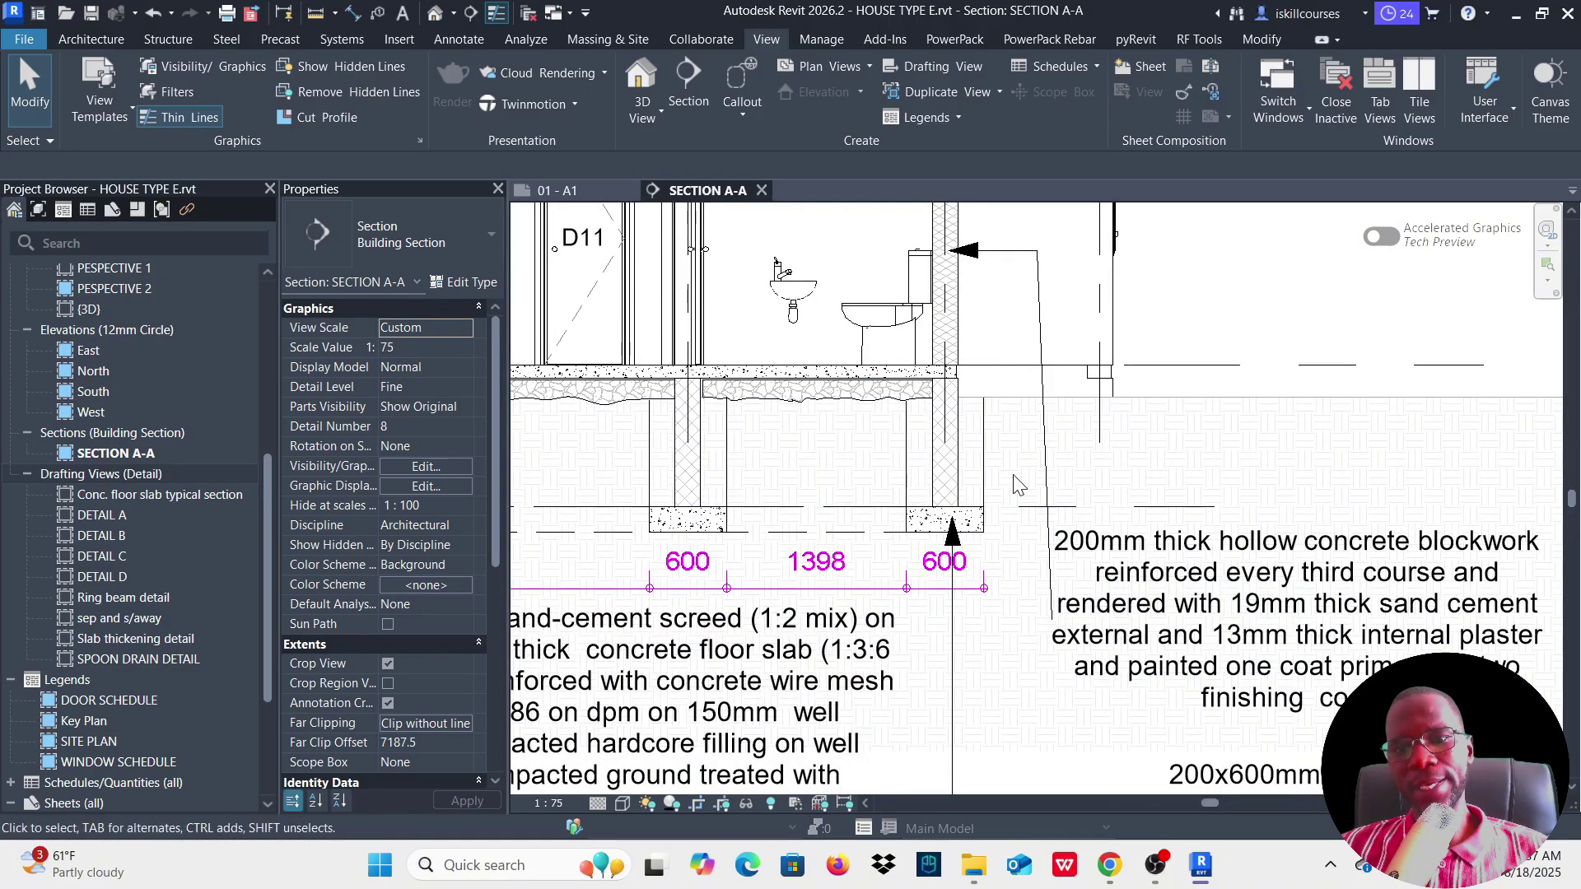
scroll(1000, 568, "down", 2)
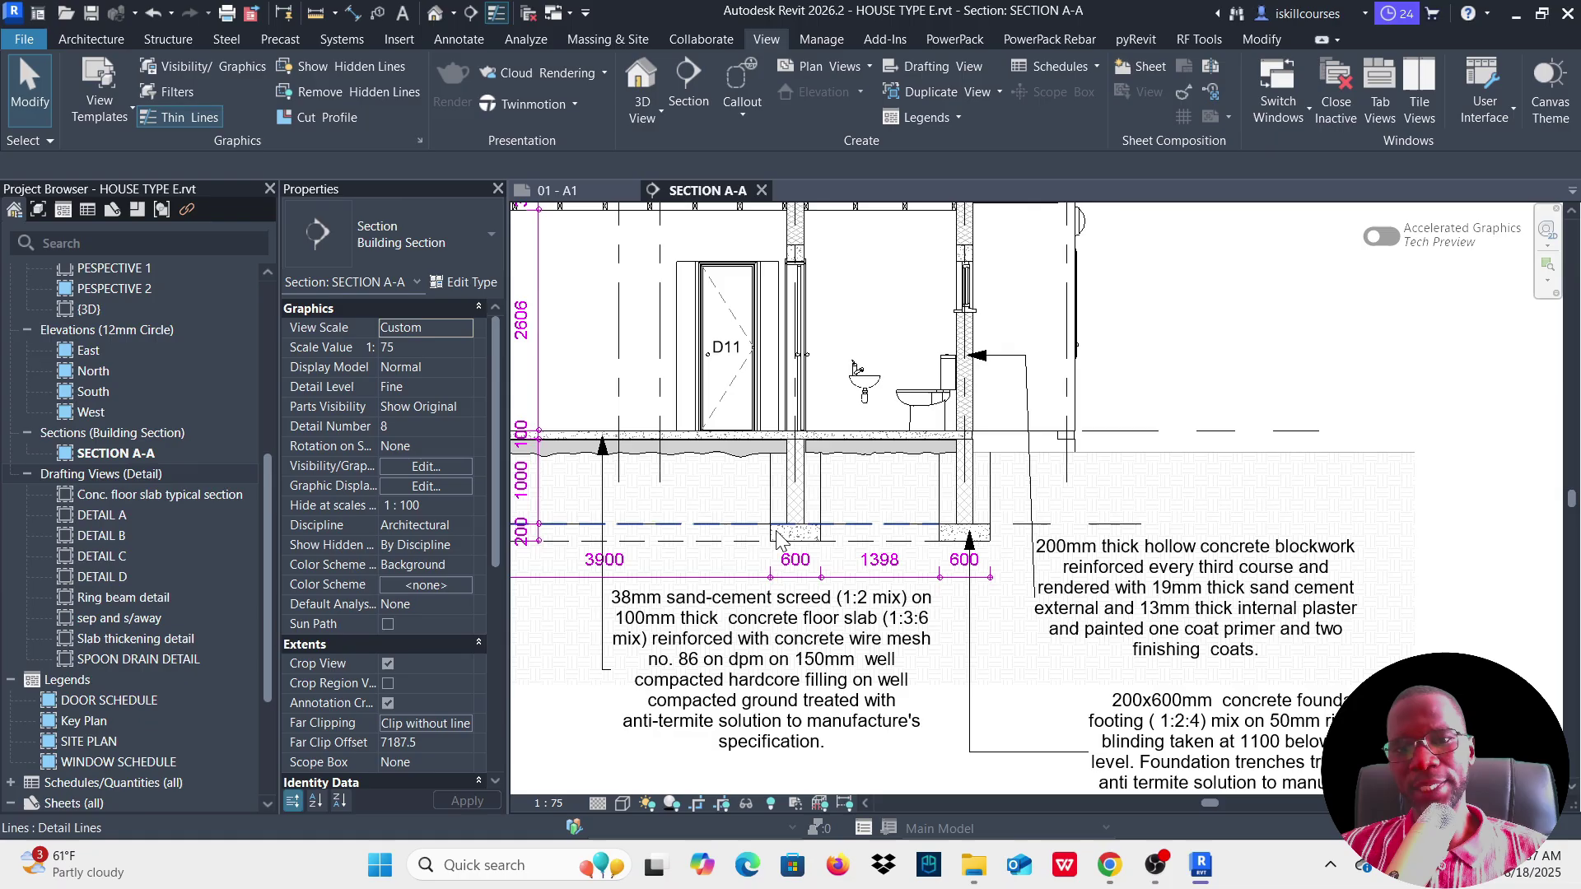
scroll(775, 524, "up", 2)
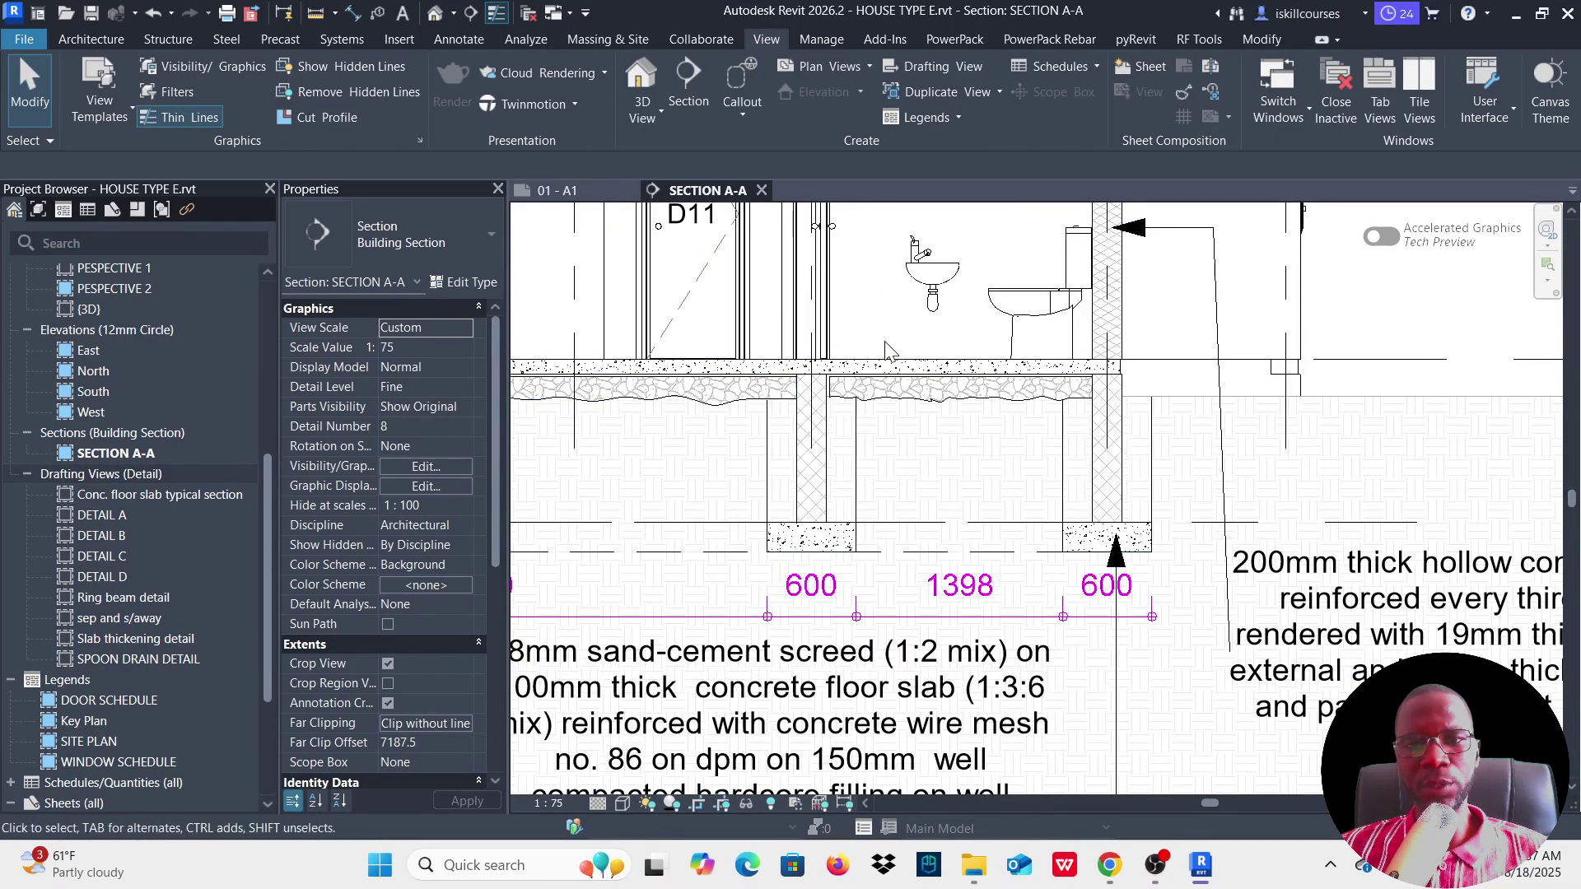
scroll(819, 486, "down", 1)
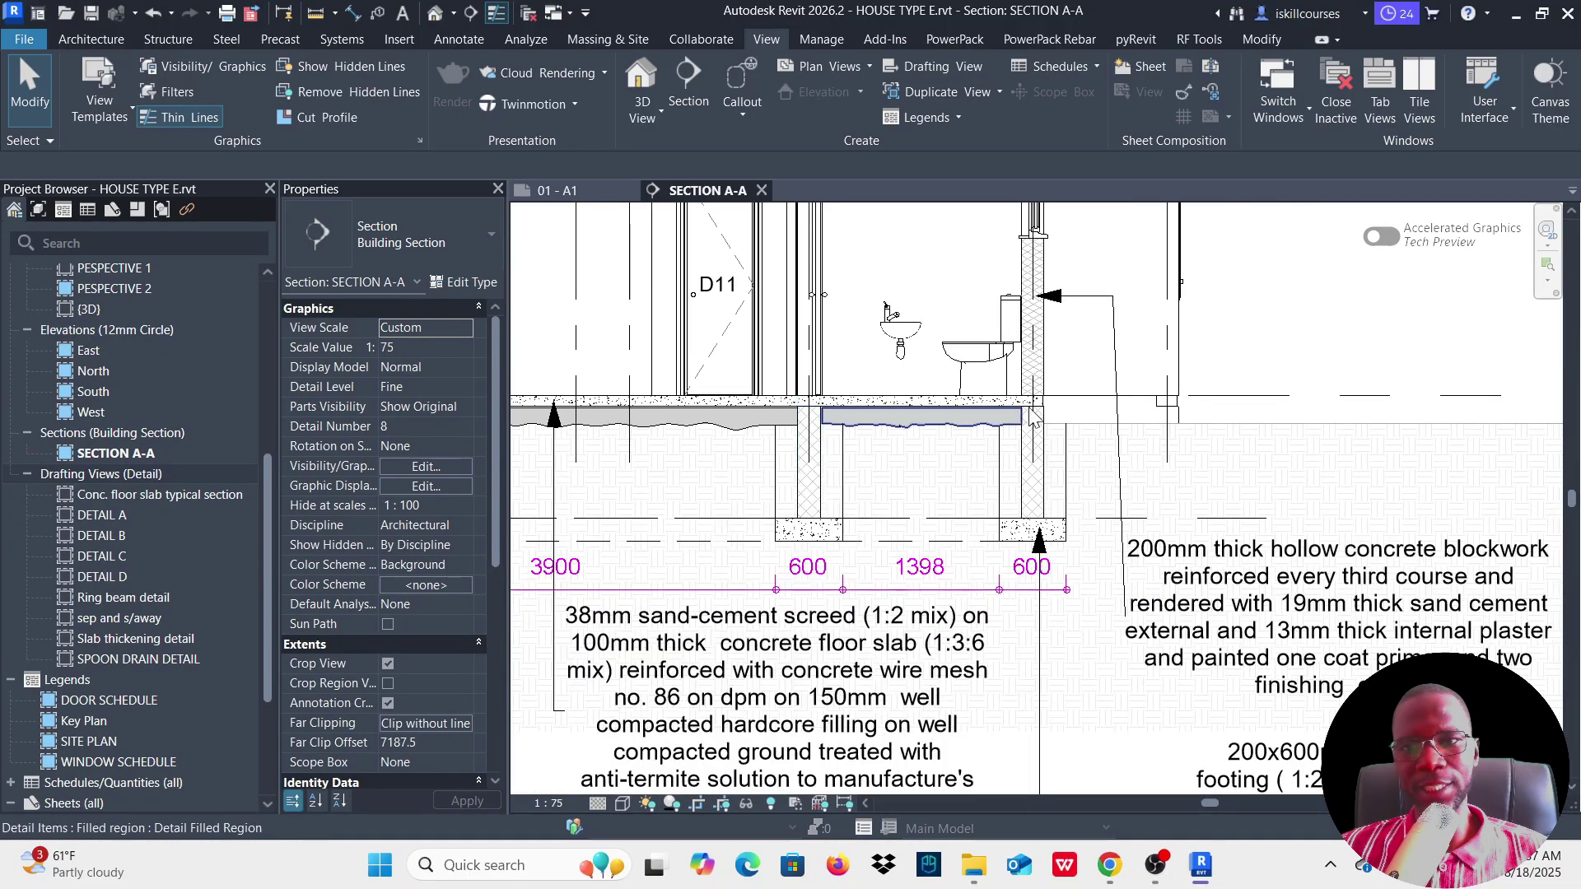
scroll(1129, 547, "down", 2)
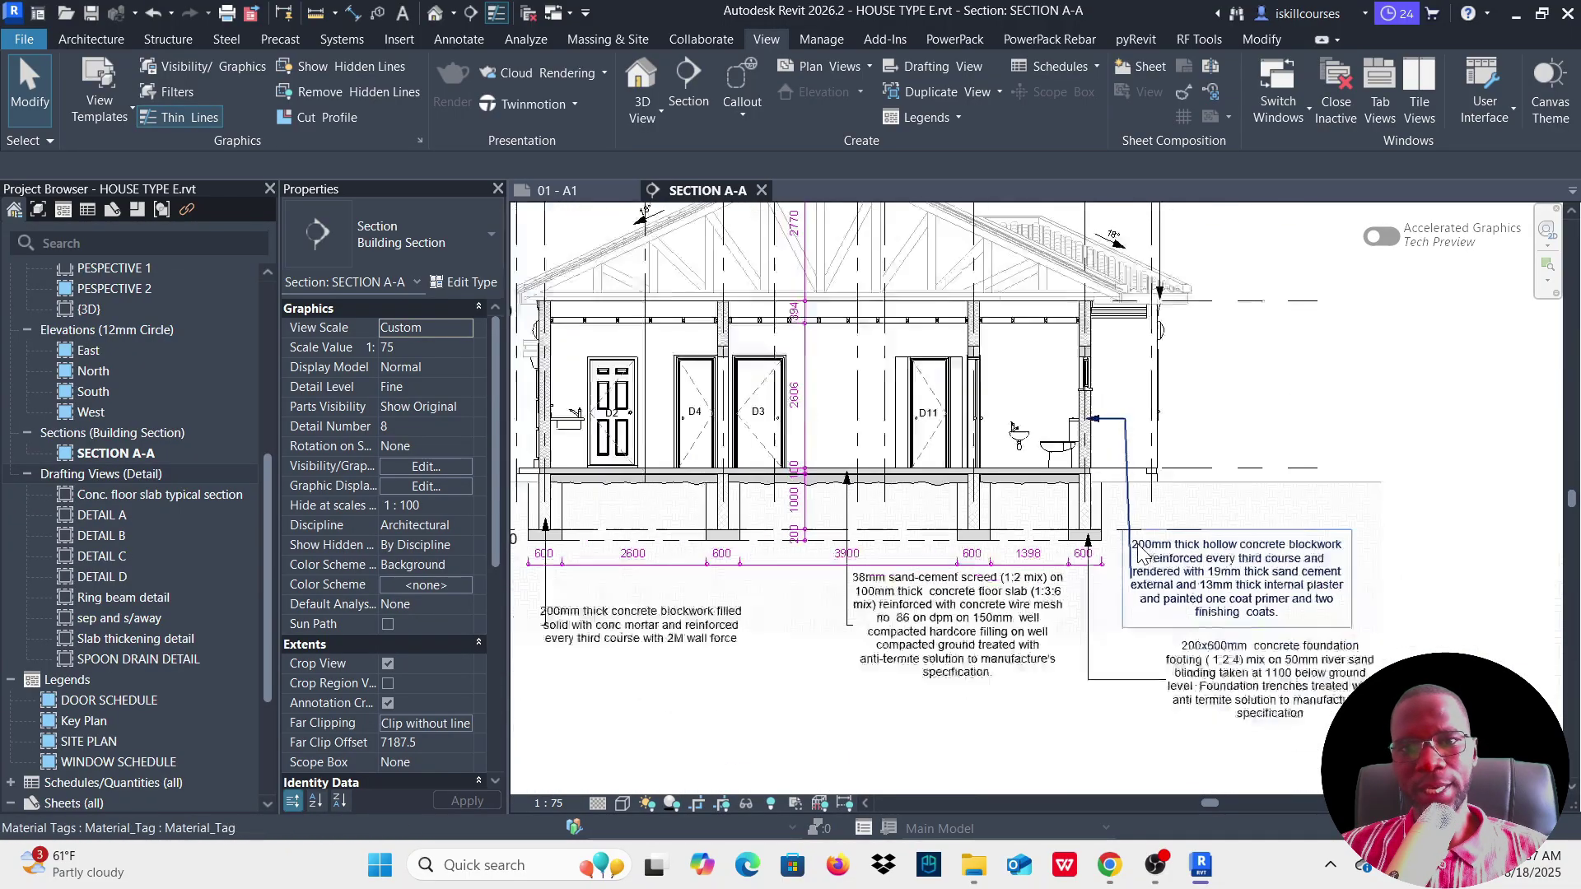
scroll(1139, 552, "down", 1)
scroll(867, 504, "up", 4)
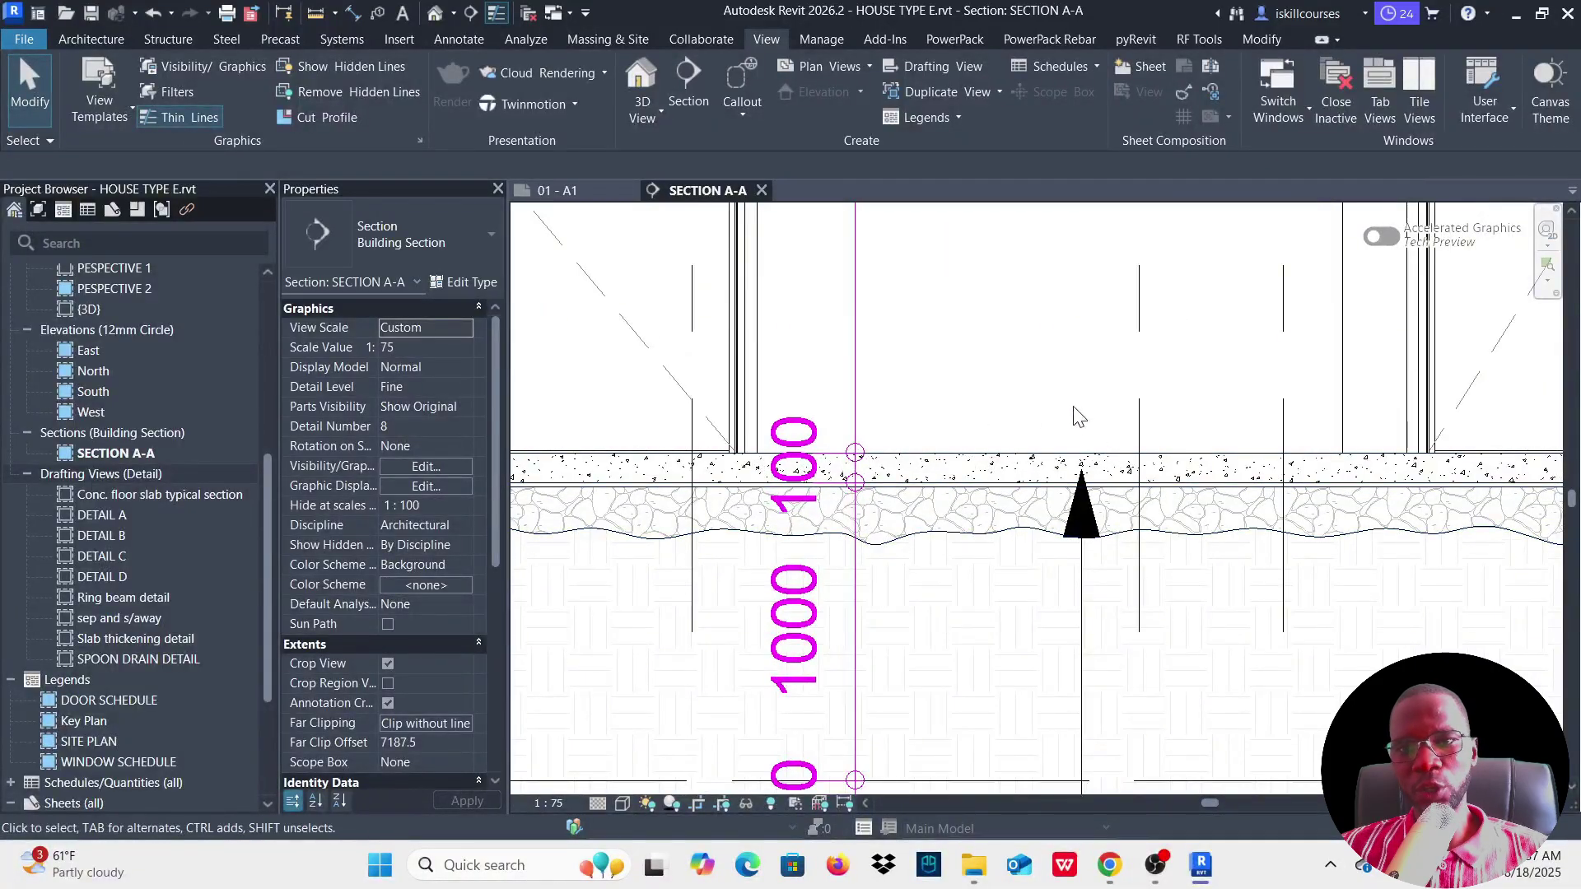
scroll(946, 448, "down", 6)
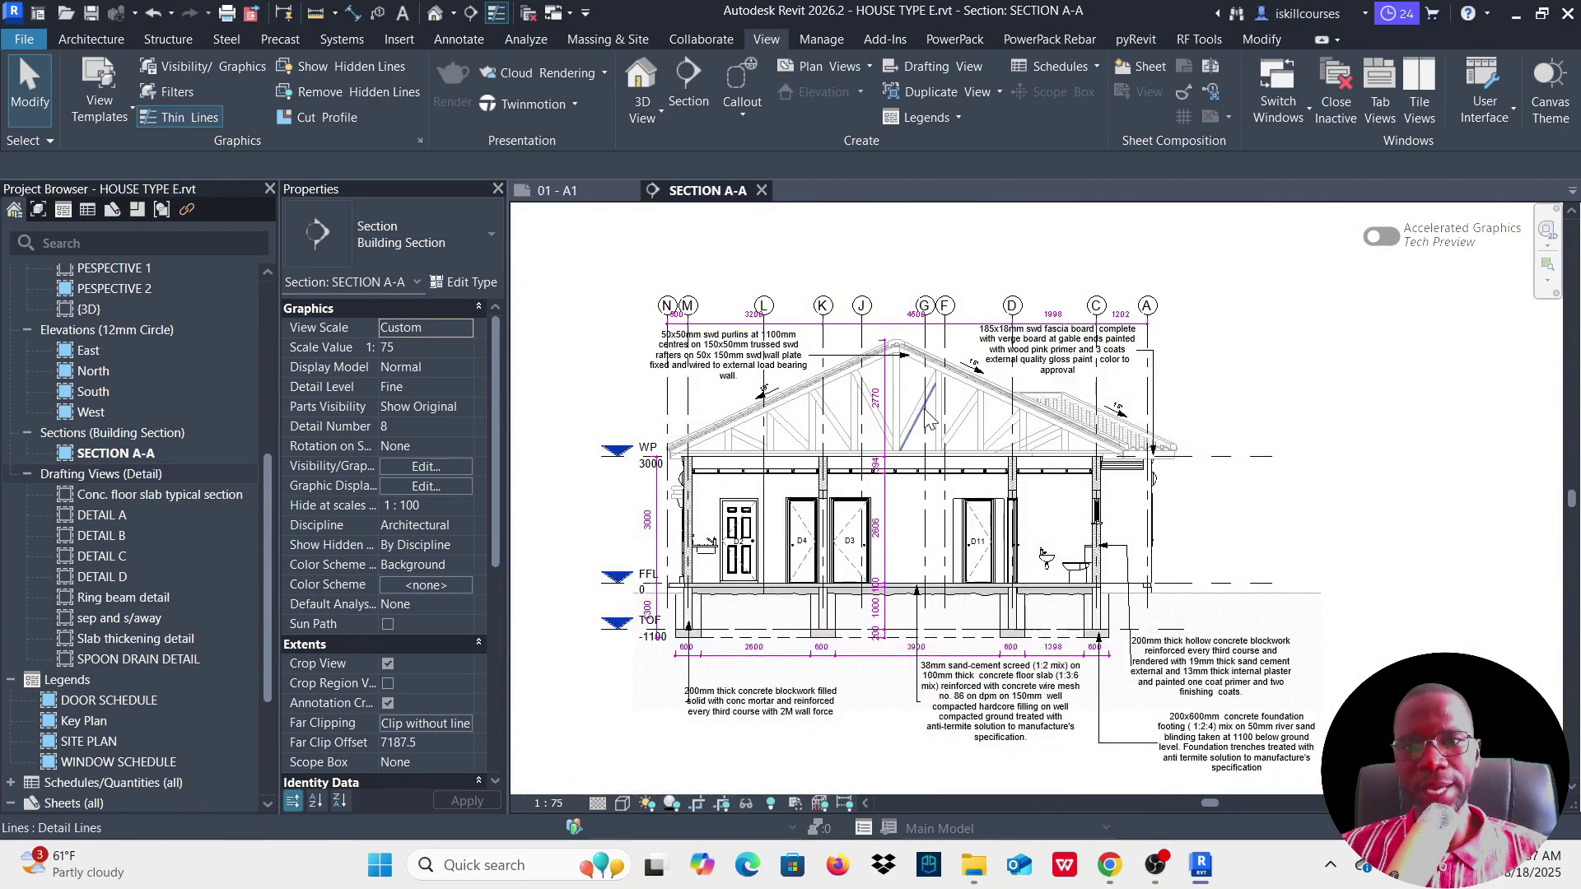
scroll(713, 634, "up", 4)
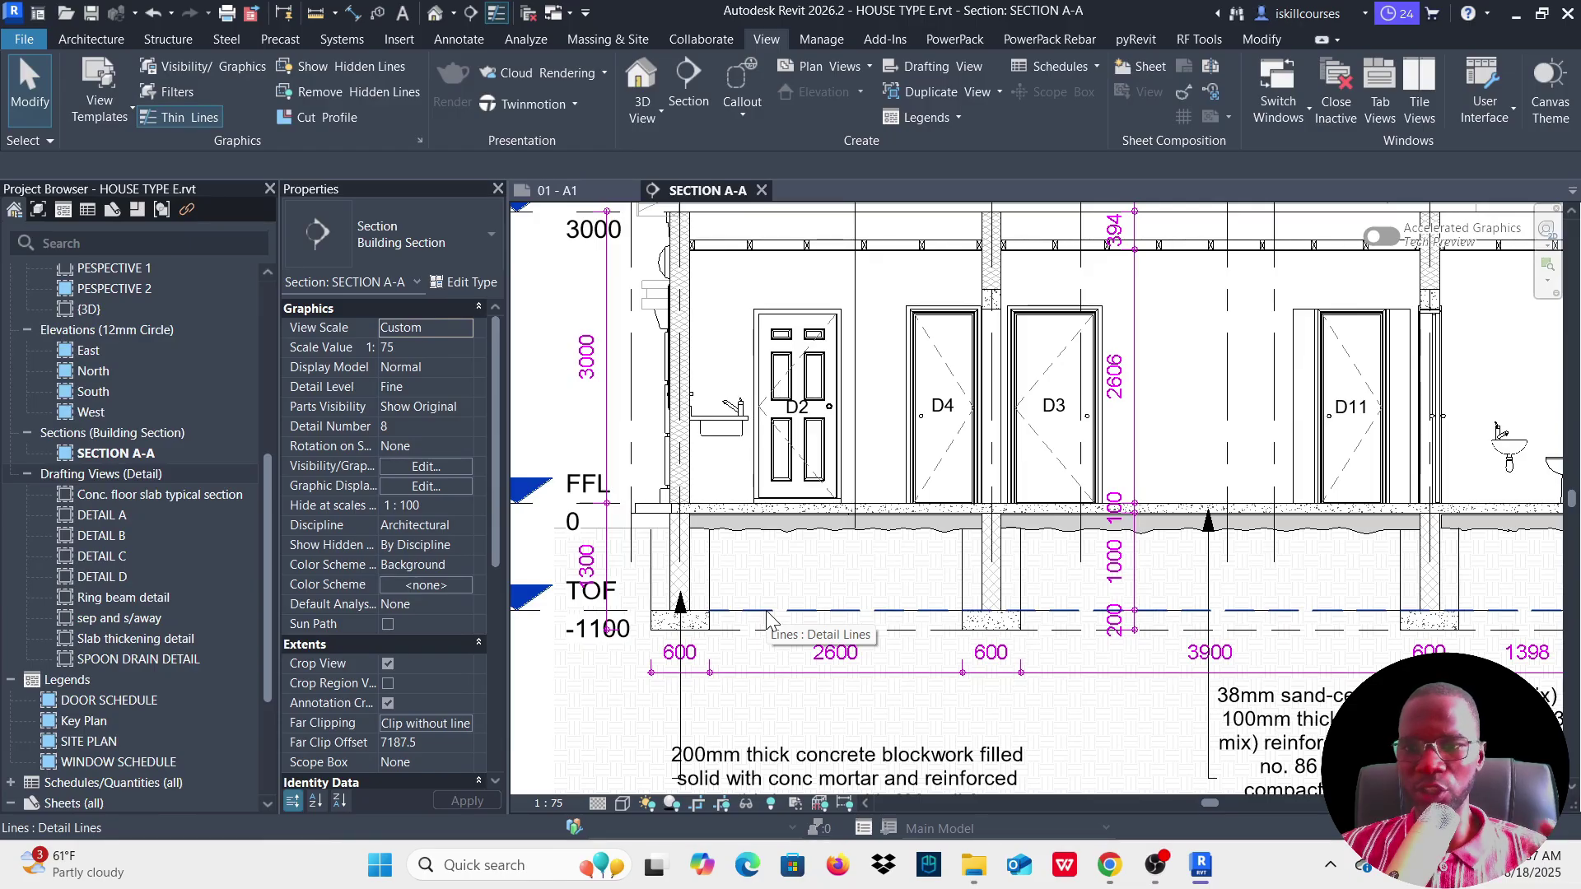
scroll(770, 619, "down", 5)
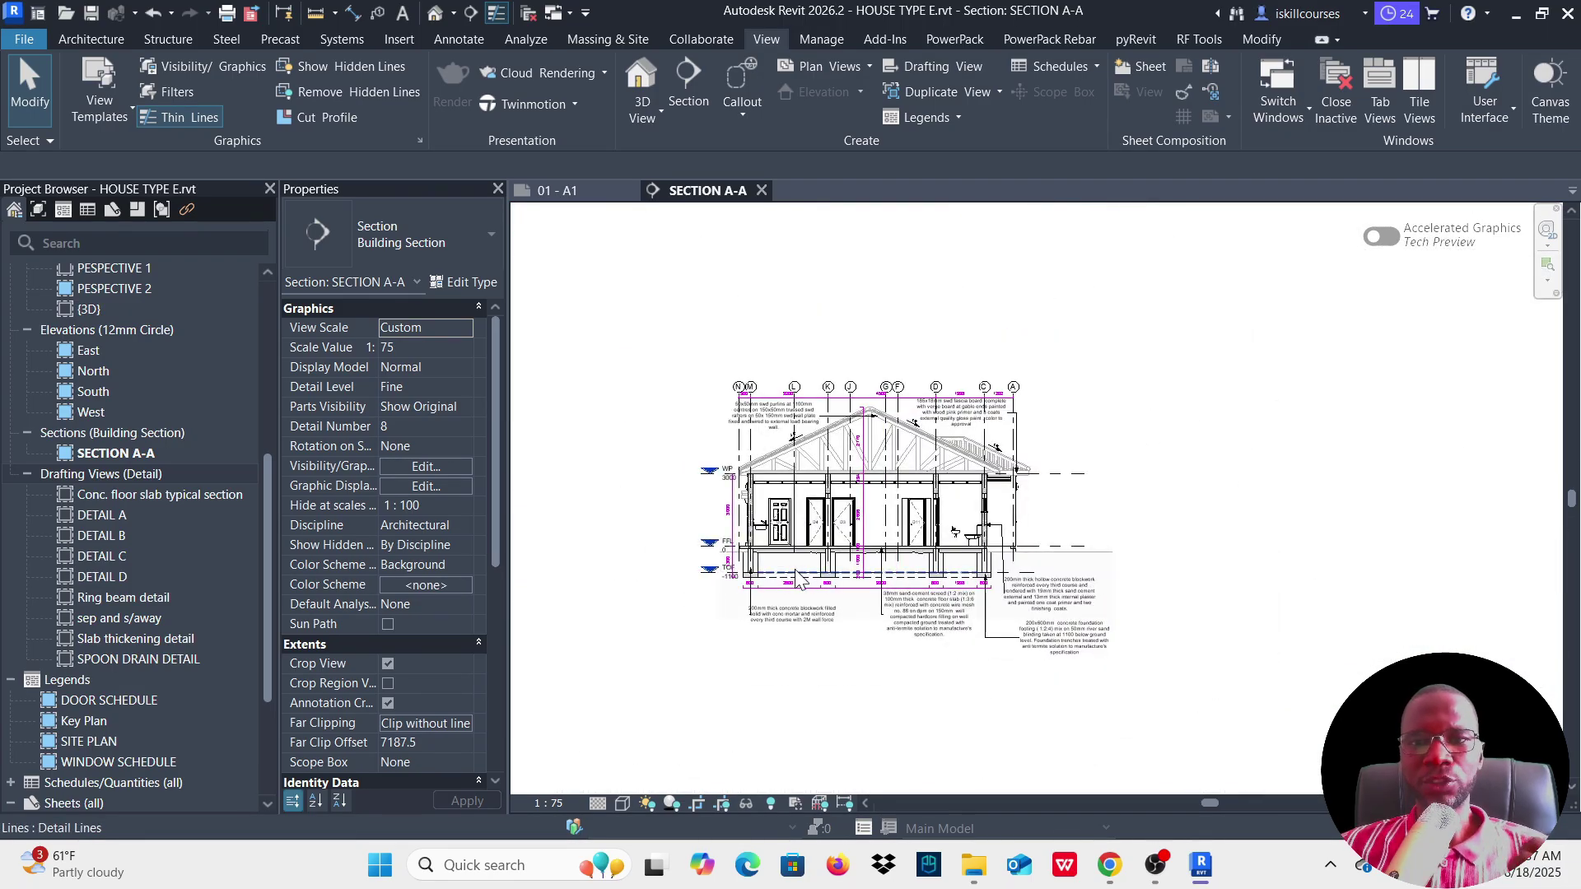
scroll(796, 579, "up", 4)
scroll(1011, 620, "down", 2)
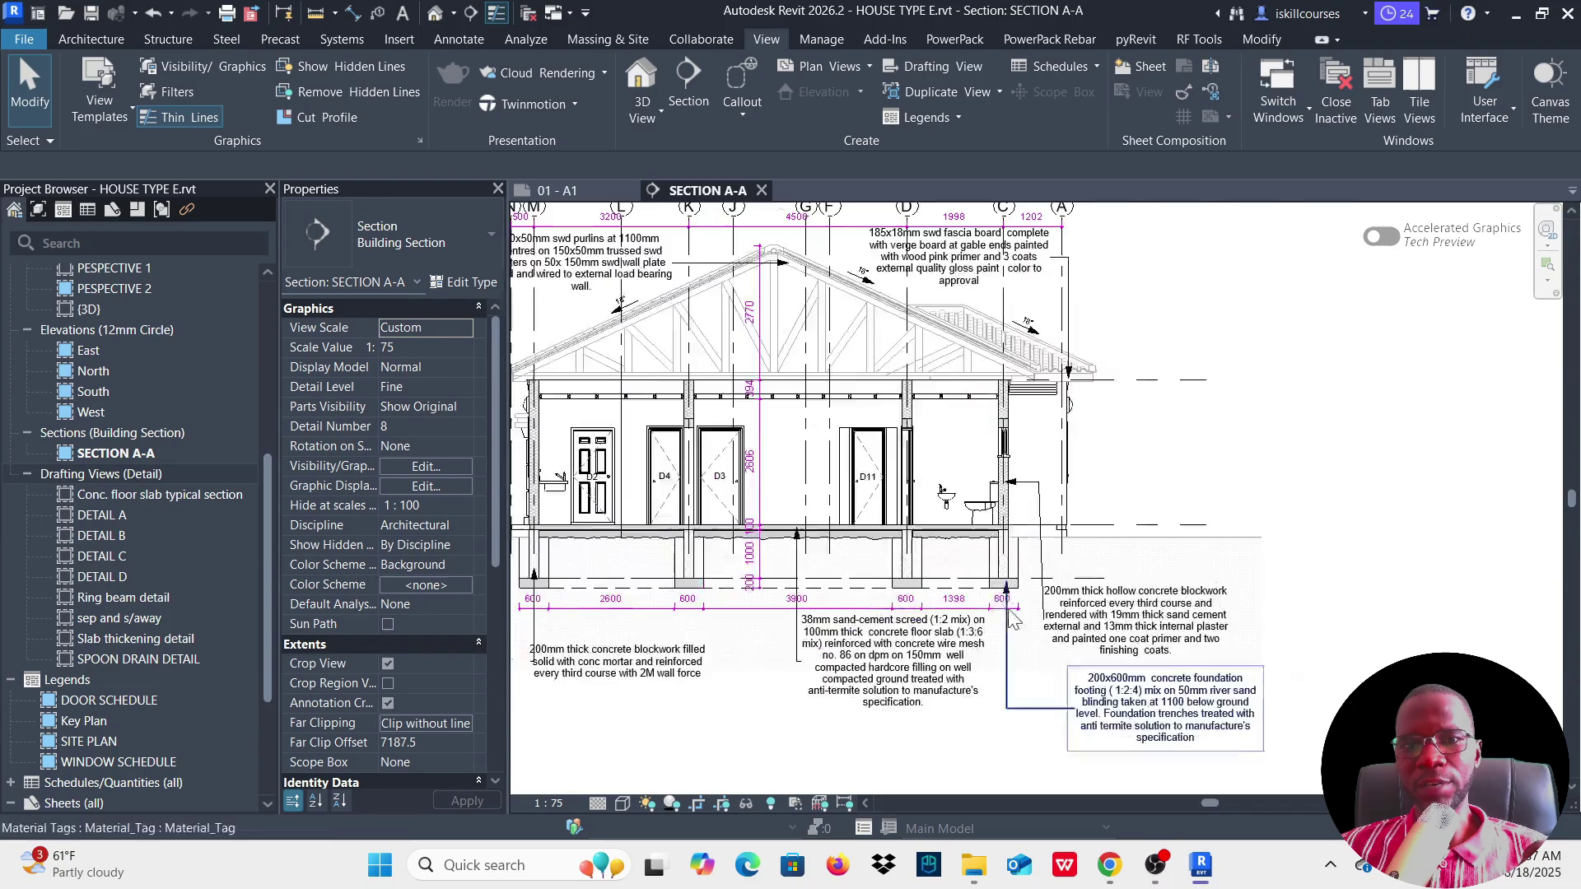
scroll(1011, 619, "down", 2)
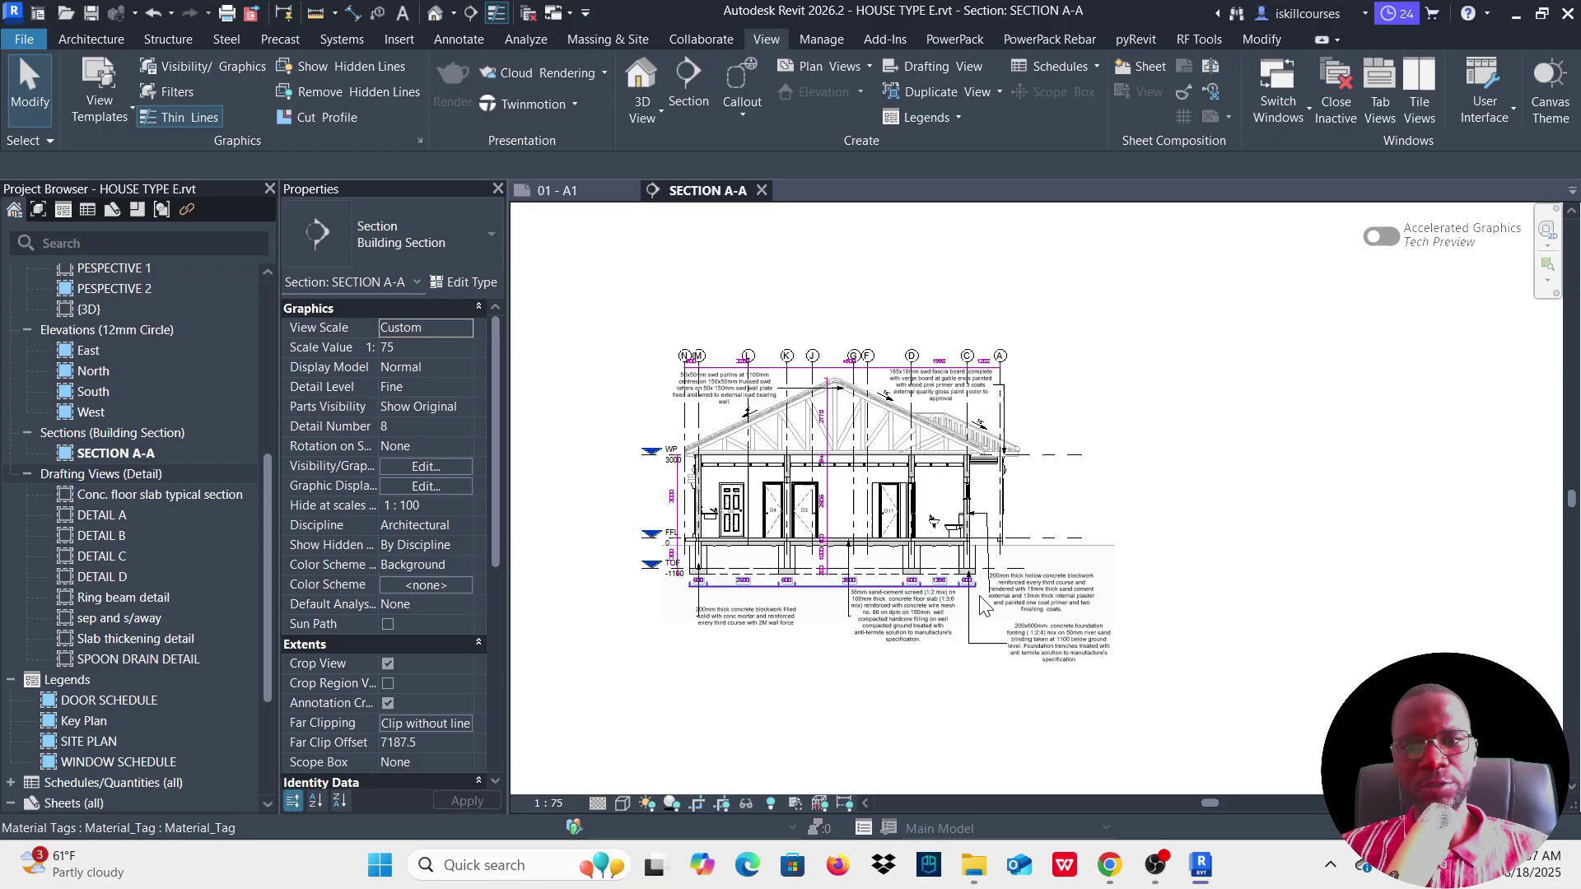
Step: Start a callout in Section A-A that references the existing drafting view DETAIL A
scroll(1033, 601, "up", 5)
scroll(980, 520, "up", 2)
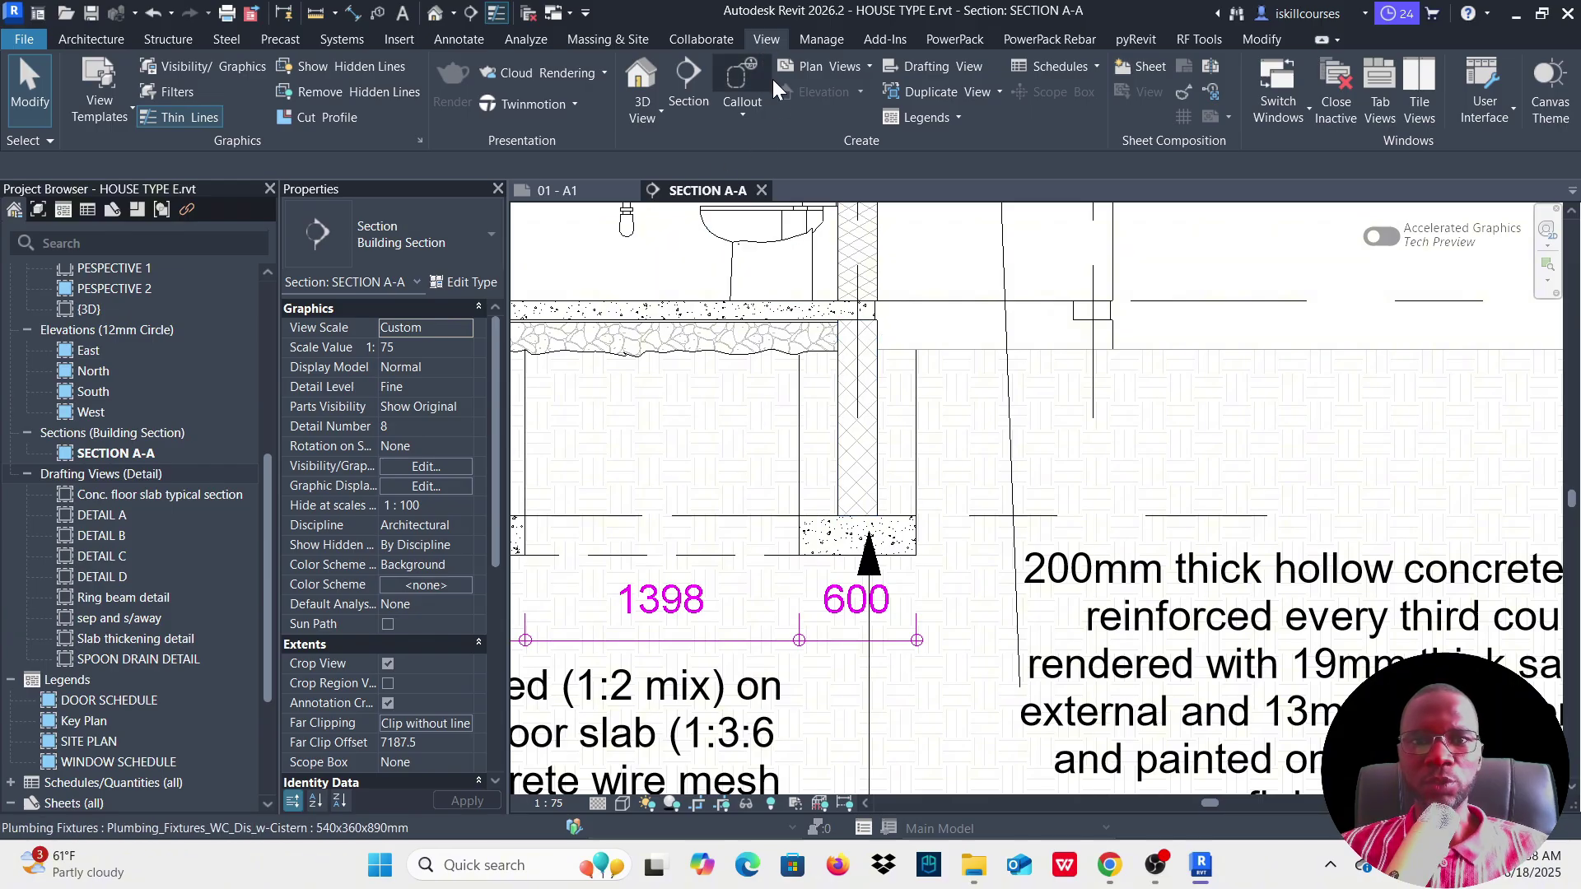
left_click(743, 76)
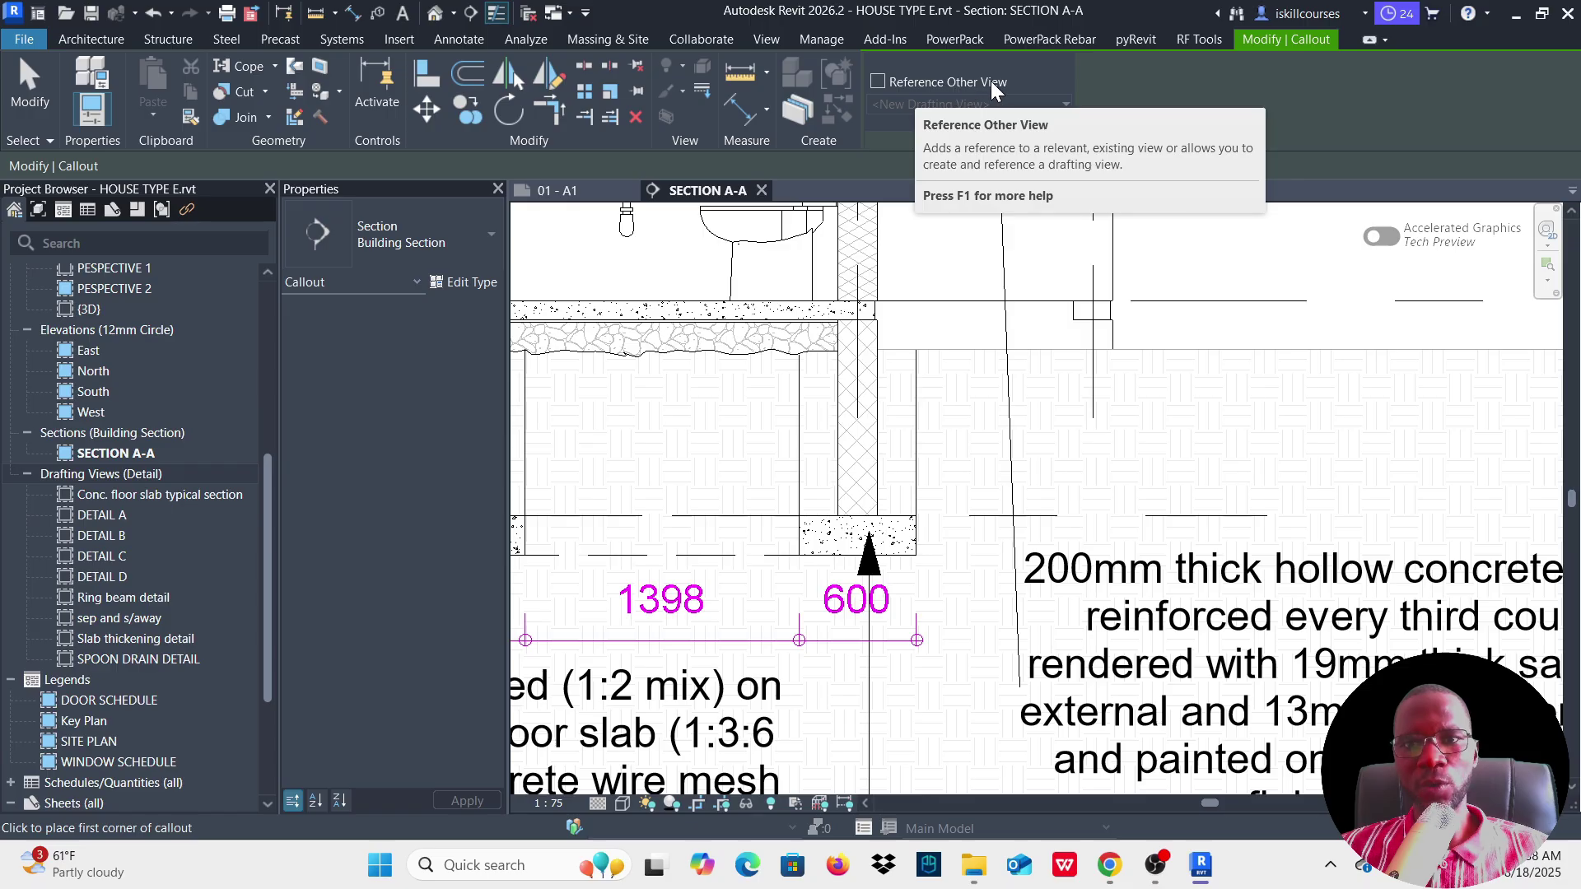
left_click(876, 82)
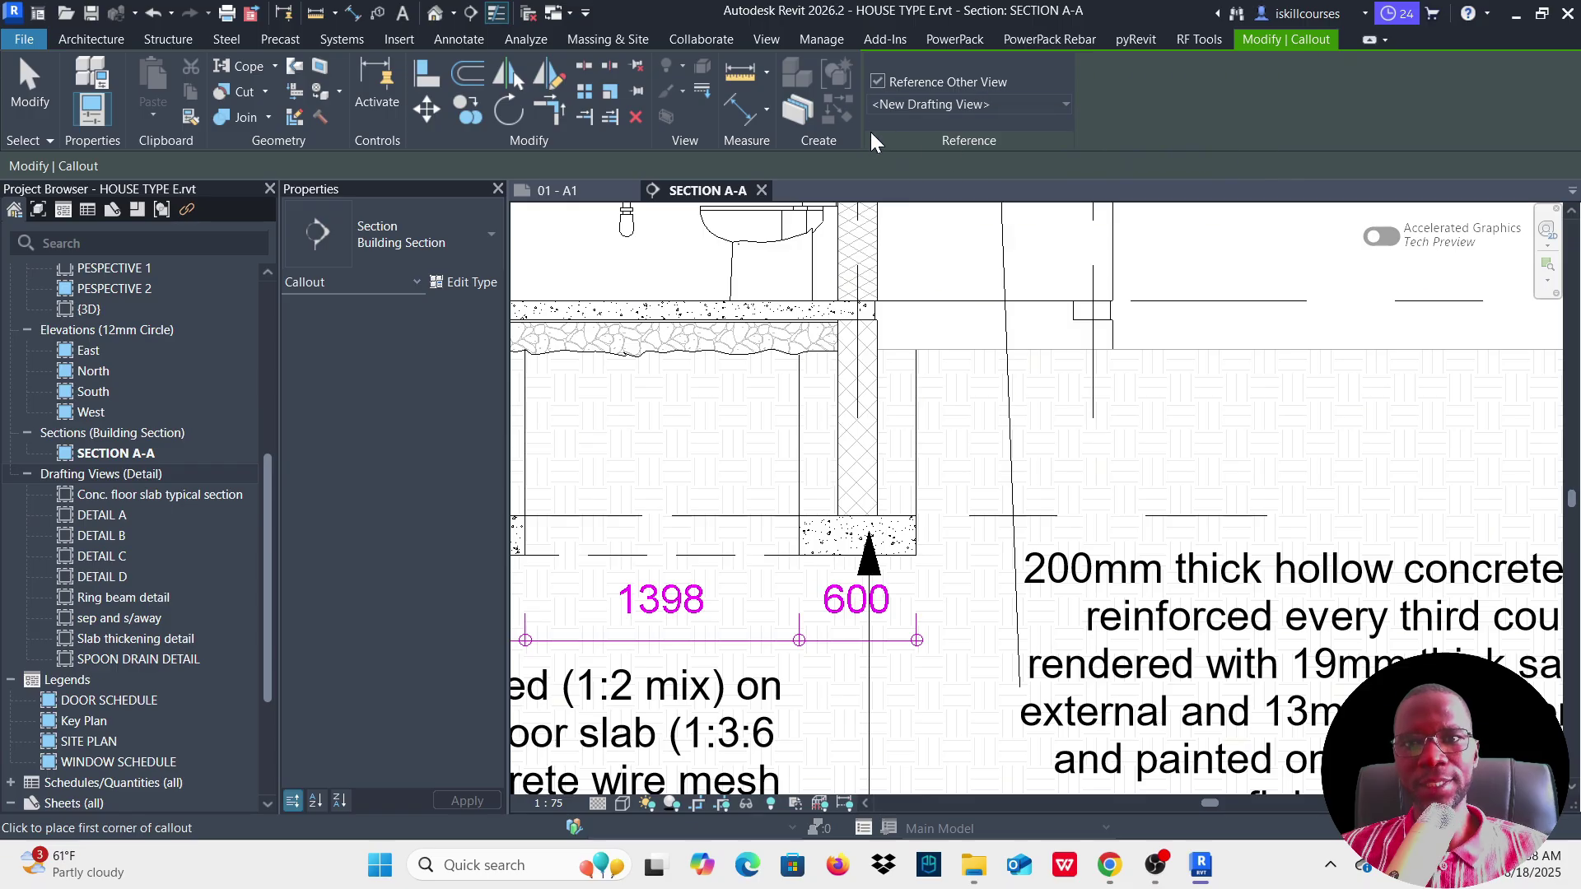
left_click(1059, 106)
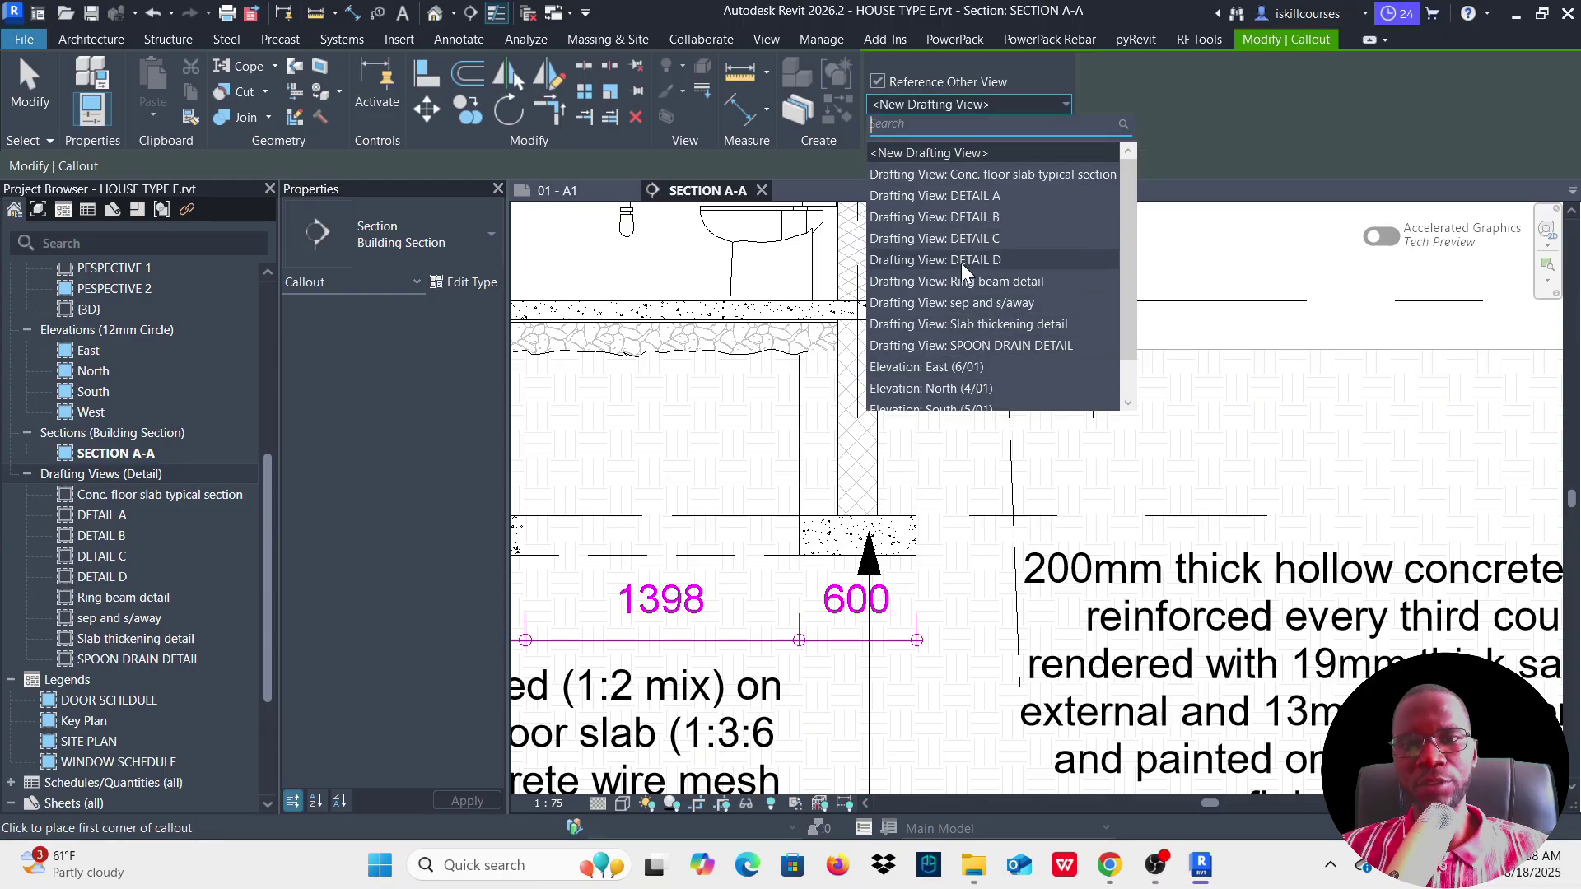
scroll(975, 333, "down", 1)
scroll(947, 302, "up", 1)
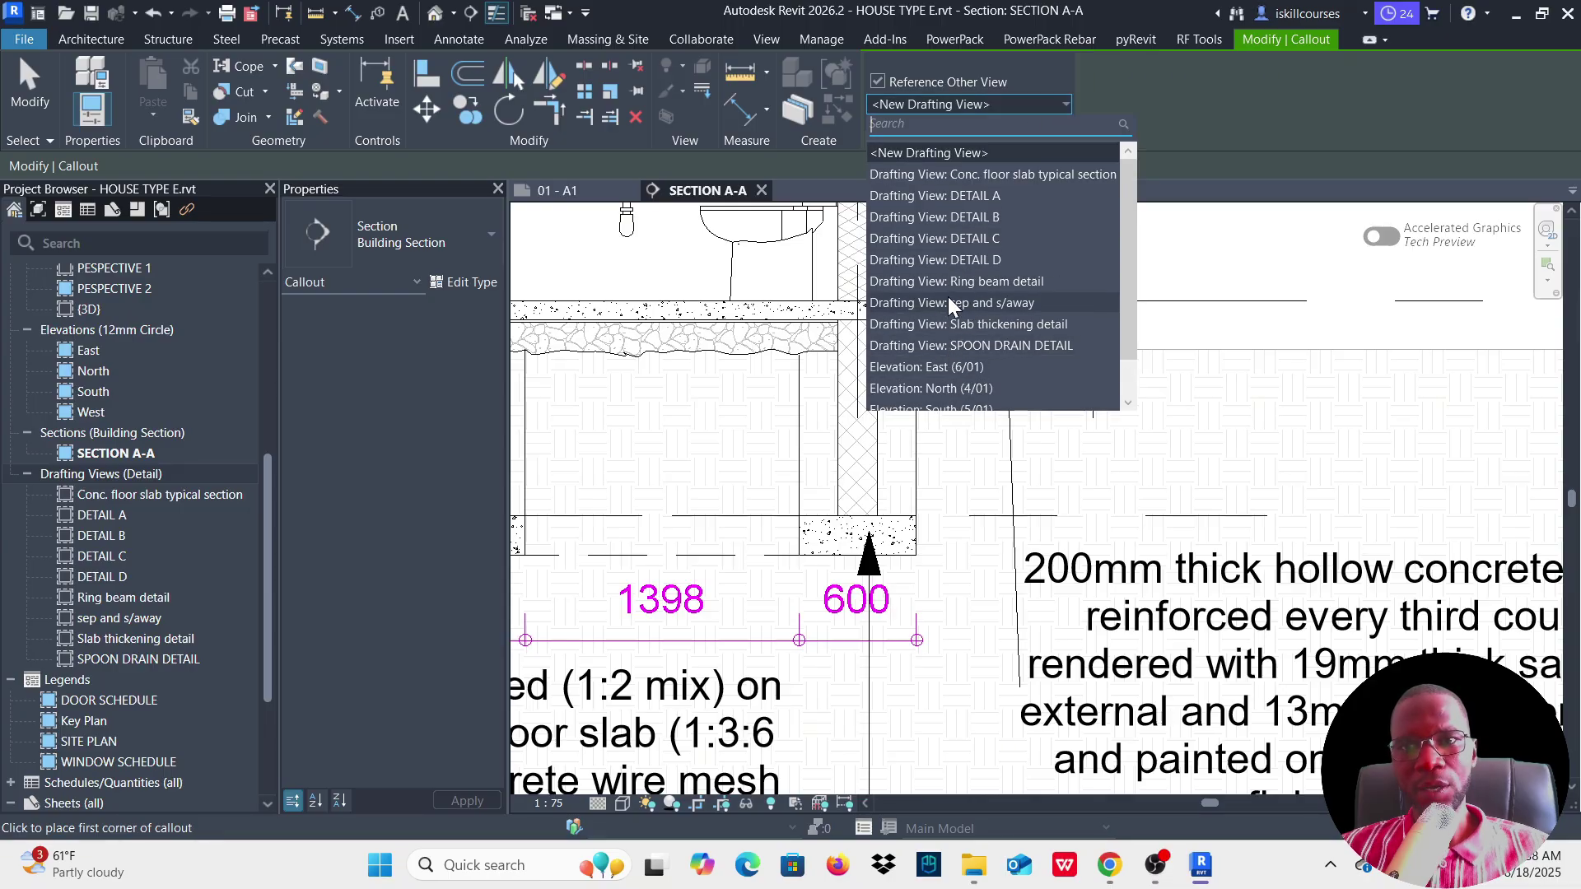
left_click(976, 195)
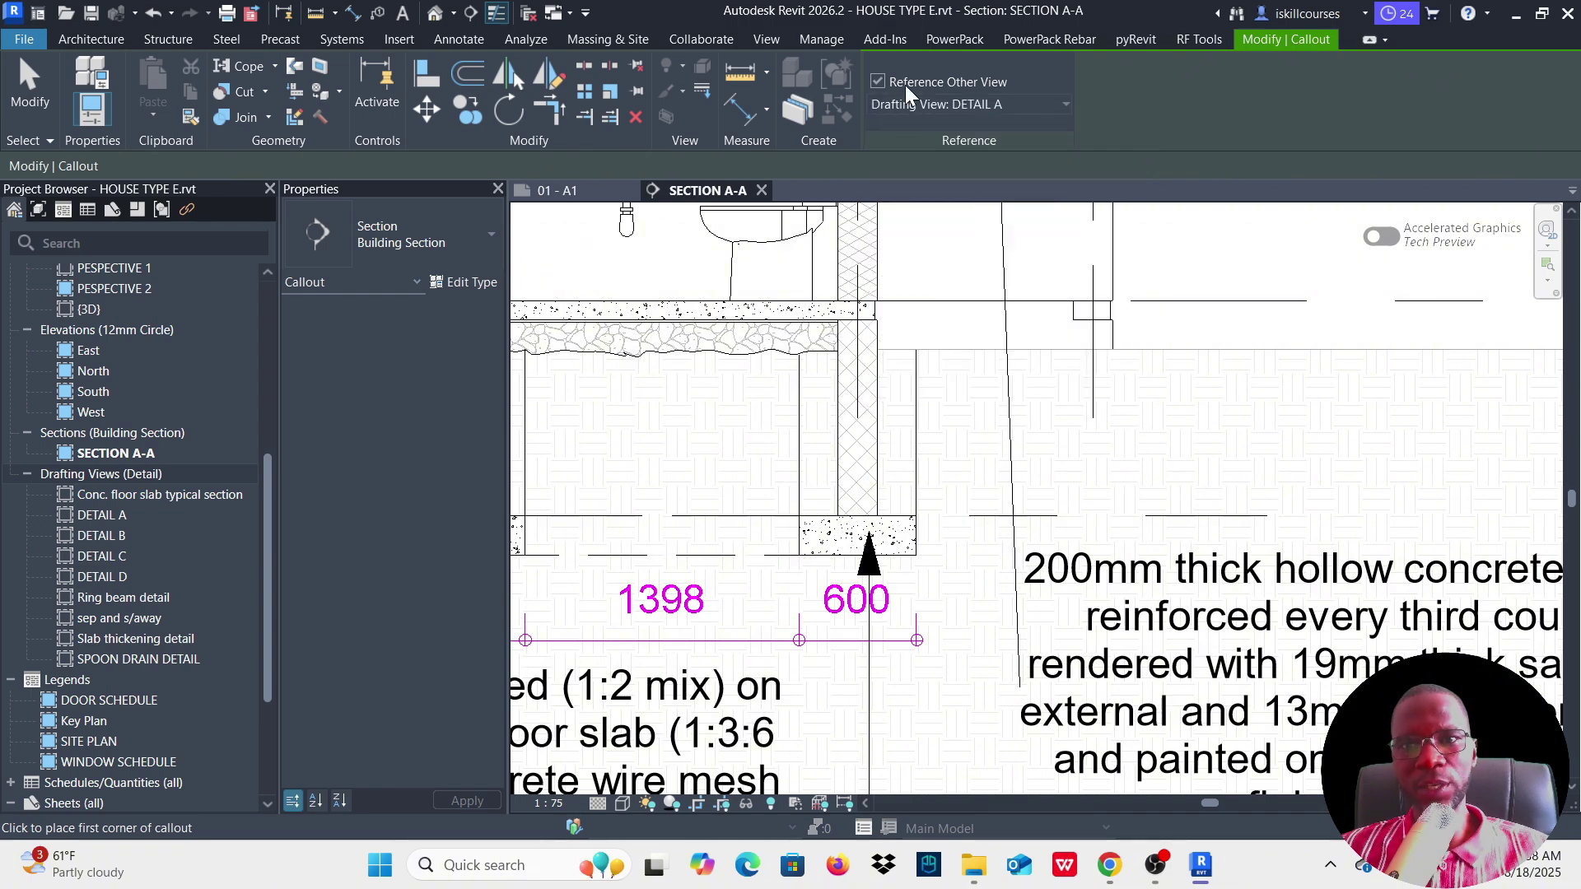
Step: Draw the callout boundary around the external wall foundation beside the WC, from the floor slab to below the footing
scroll(924, 245, "down", 3)
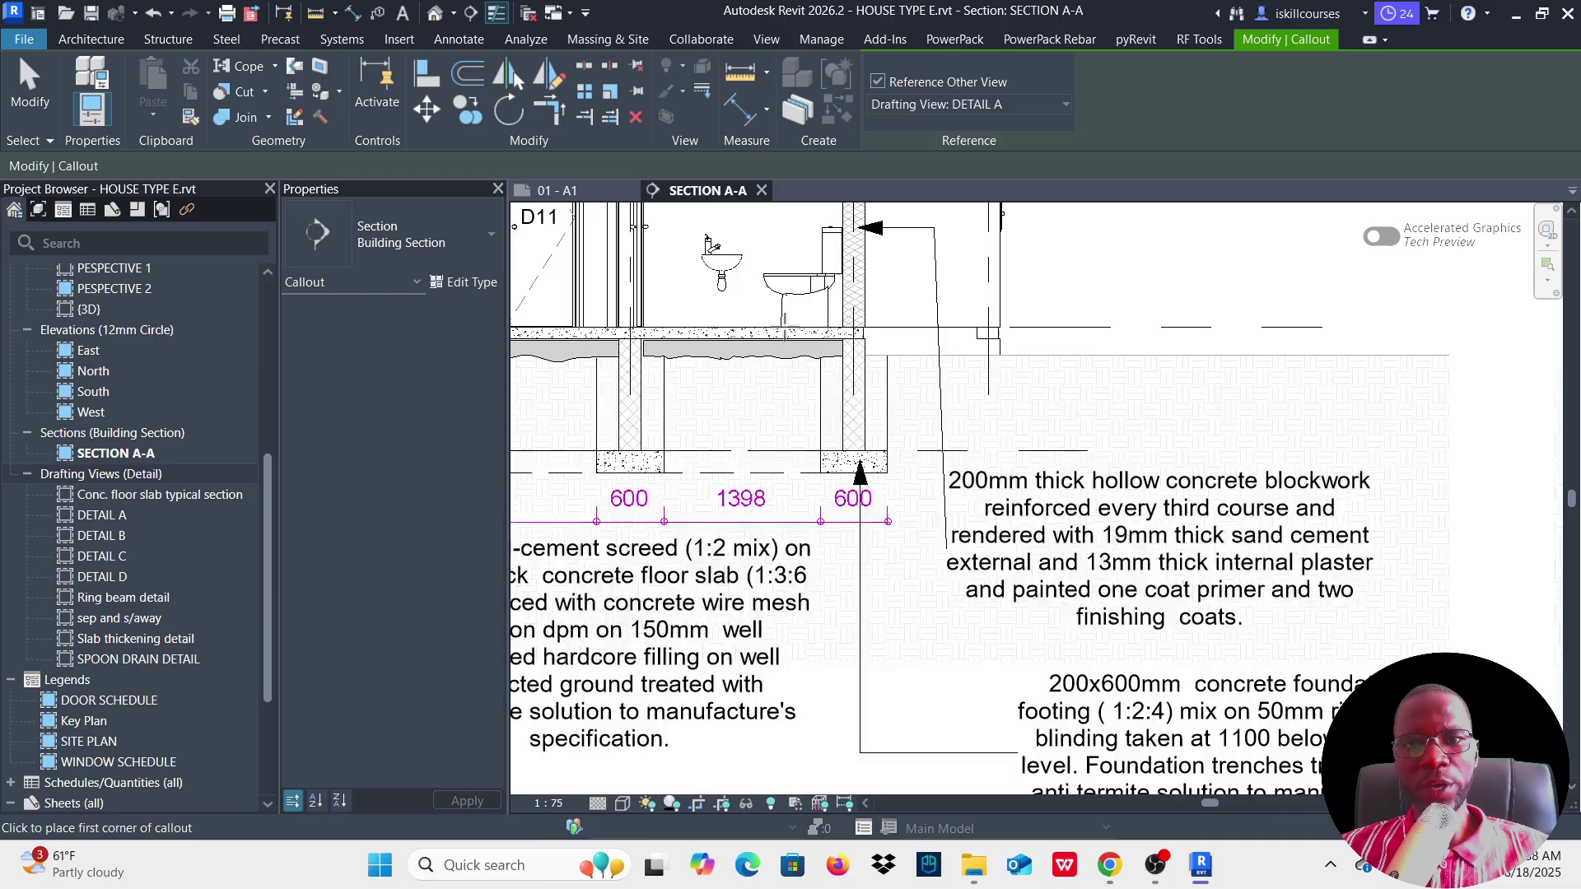
left_click(777, 318)
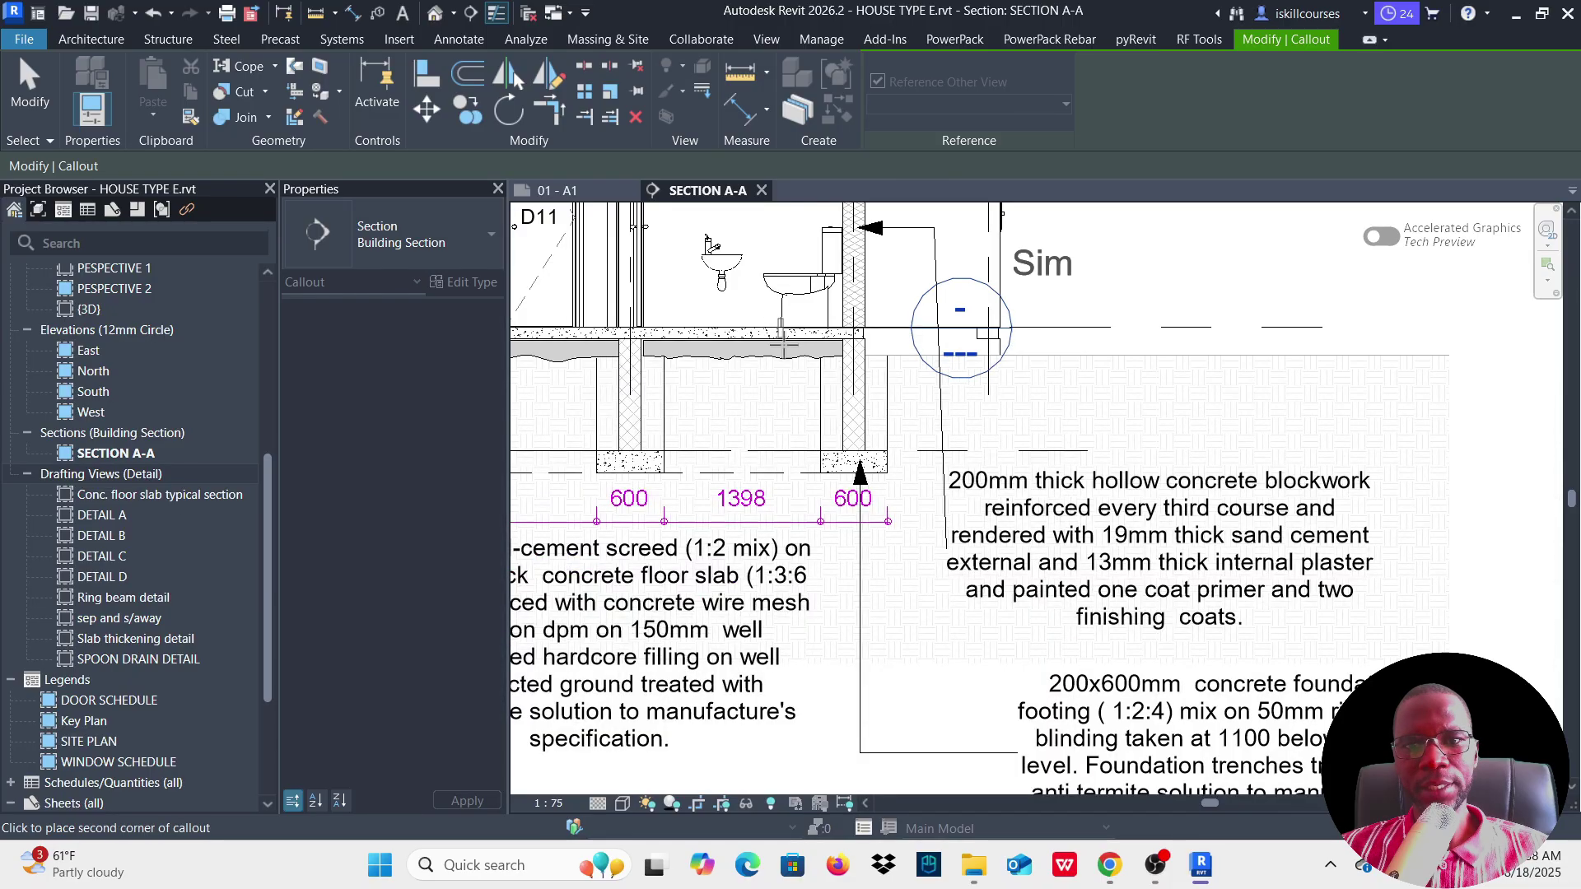
left_click(935, 494)
Step: Move the foundation callout's head up above the ground line, clear of the blockwork note
left_click(1061, 409)
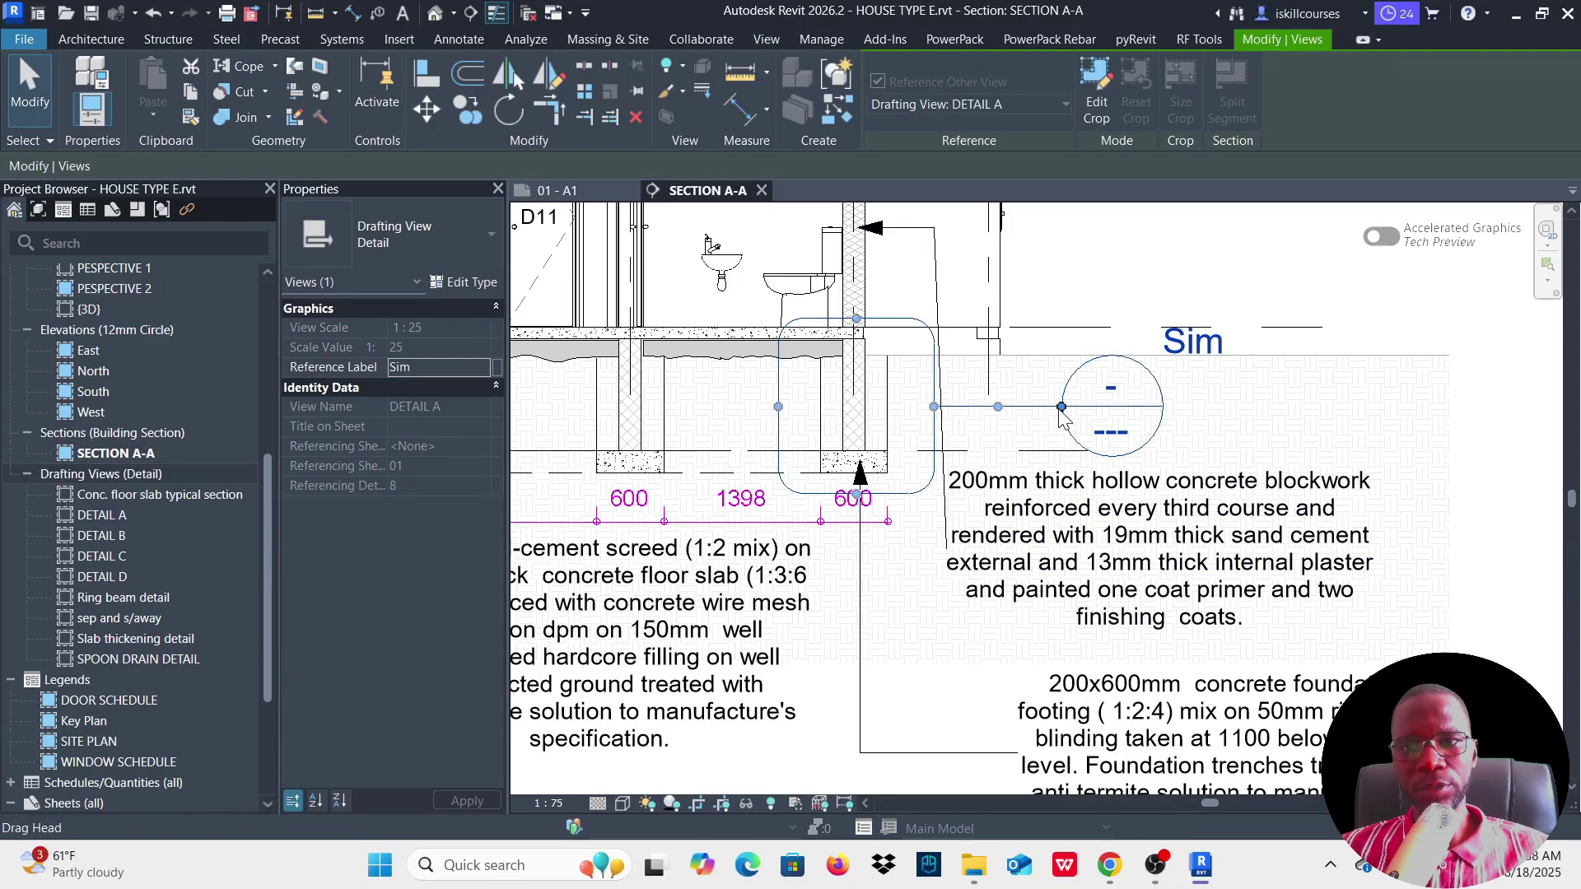
left_click_drag(1063, 416, 1046, 290)
key("Escape")
scroll(1067, 469, "down", 3)
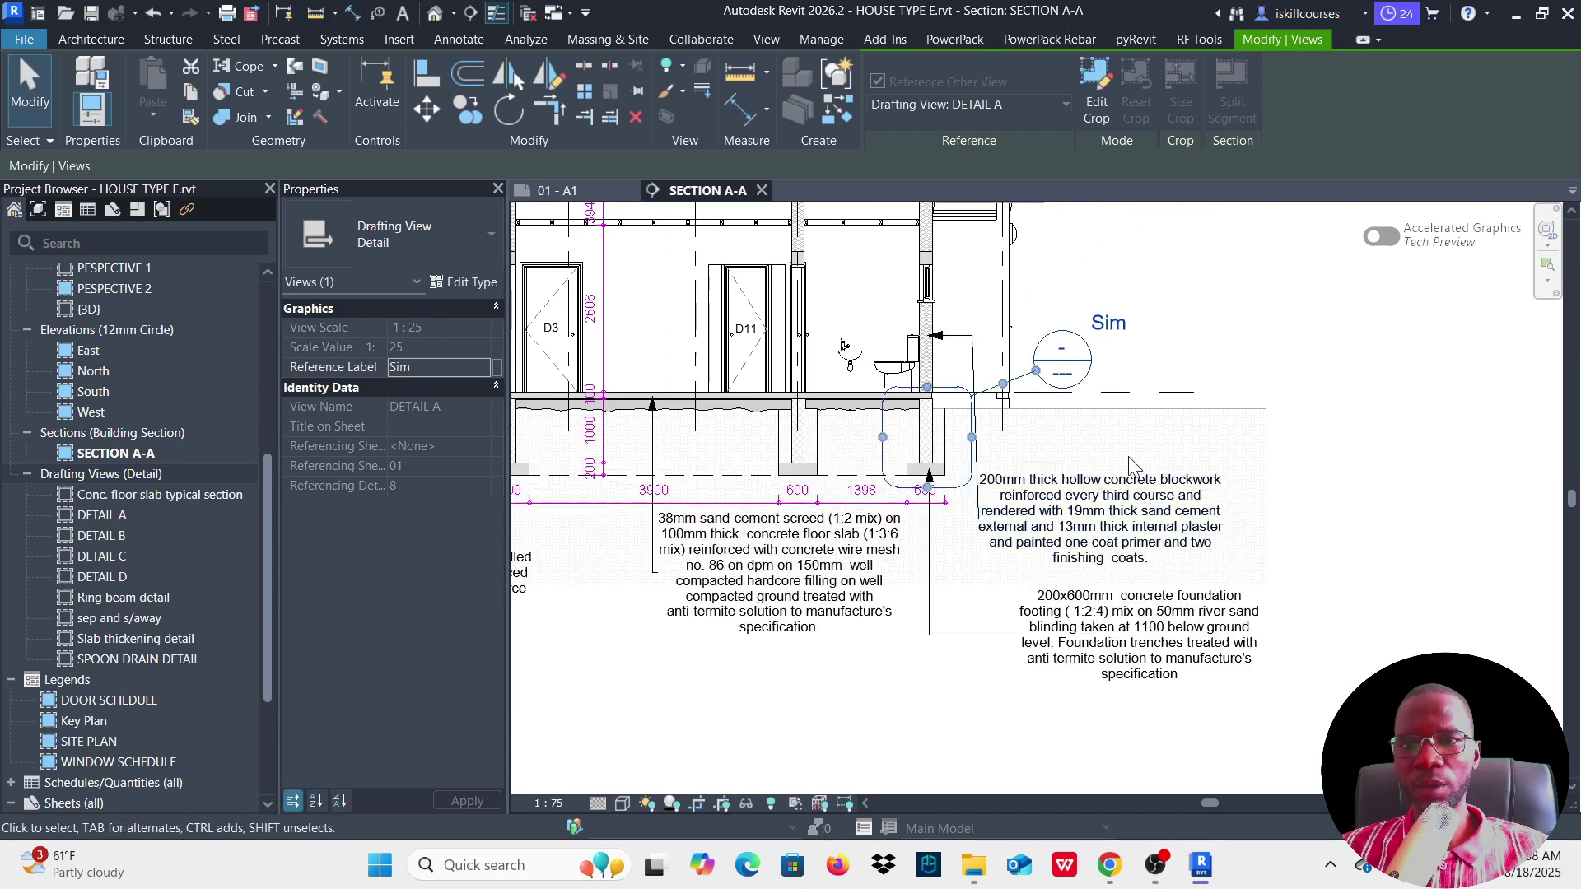
left_click(1188, 317)
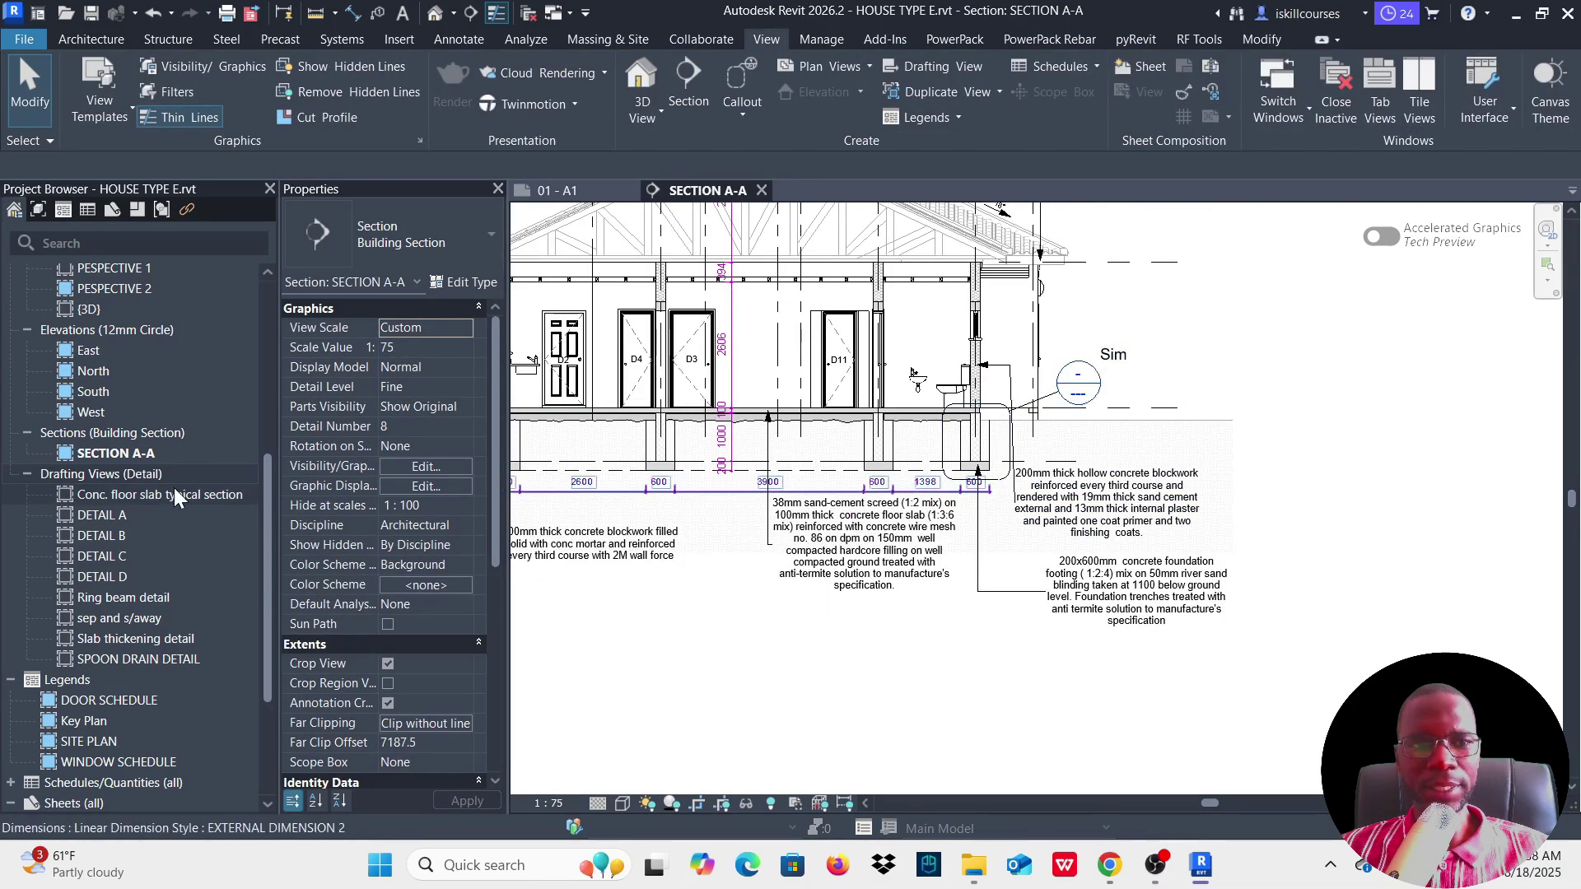
Step: Open DETAIL A from the callout head, inspect the foundation wall and footing detail, and return to Section A-A
double_click(1089, 389)
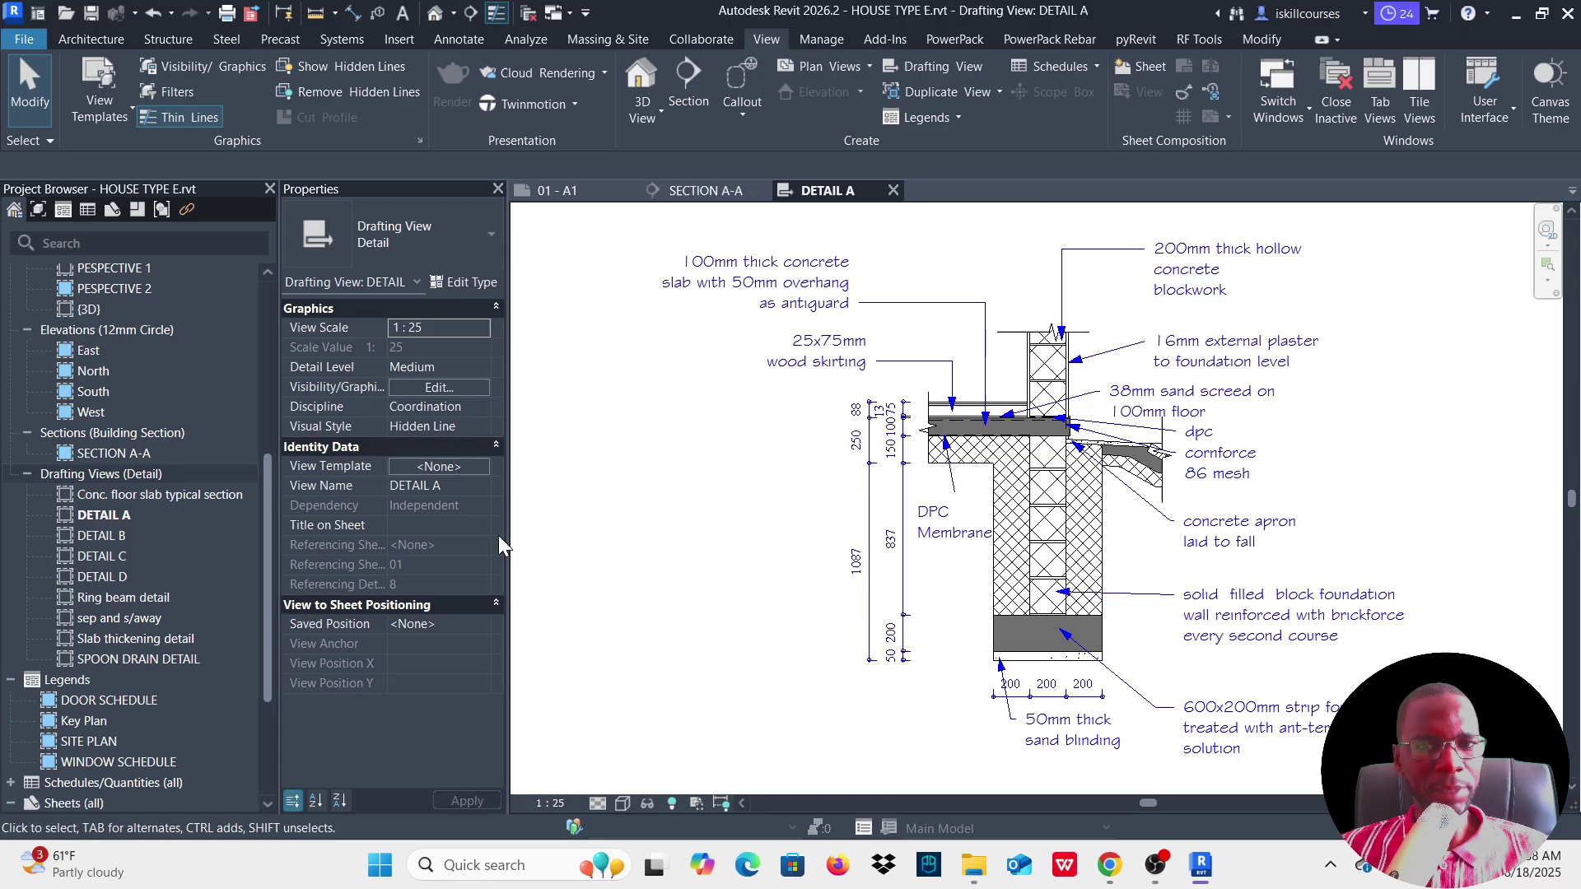
scroll(986, 484, "down", 4)
scroll(986, 484, "up", 3)
scroll(986, 484, "up", 3)
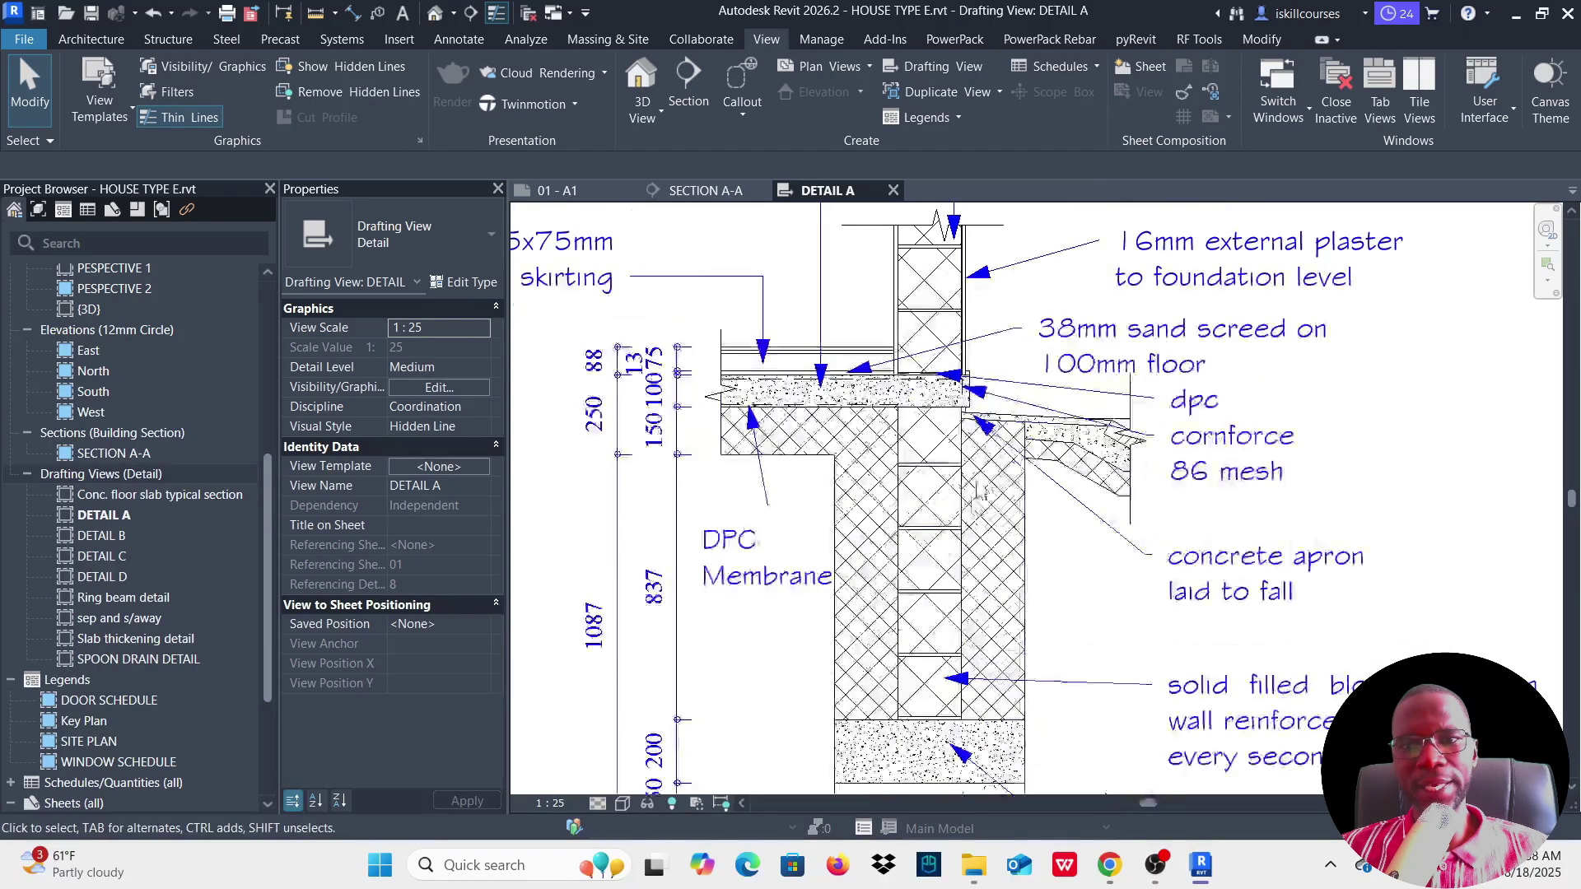
scroll(963, 519, "down", 3)
left_click(699, 191)
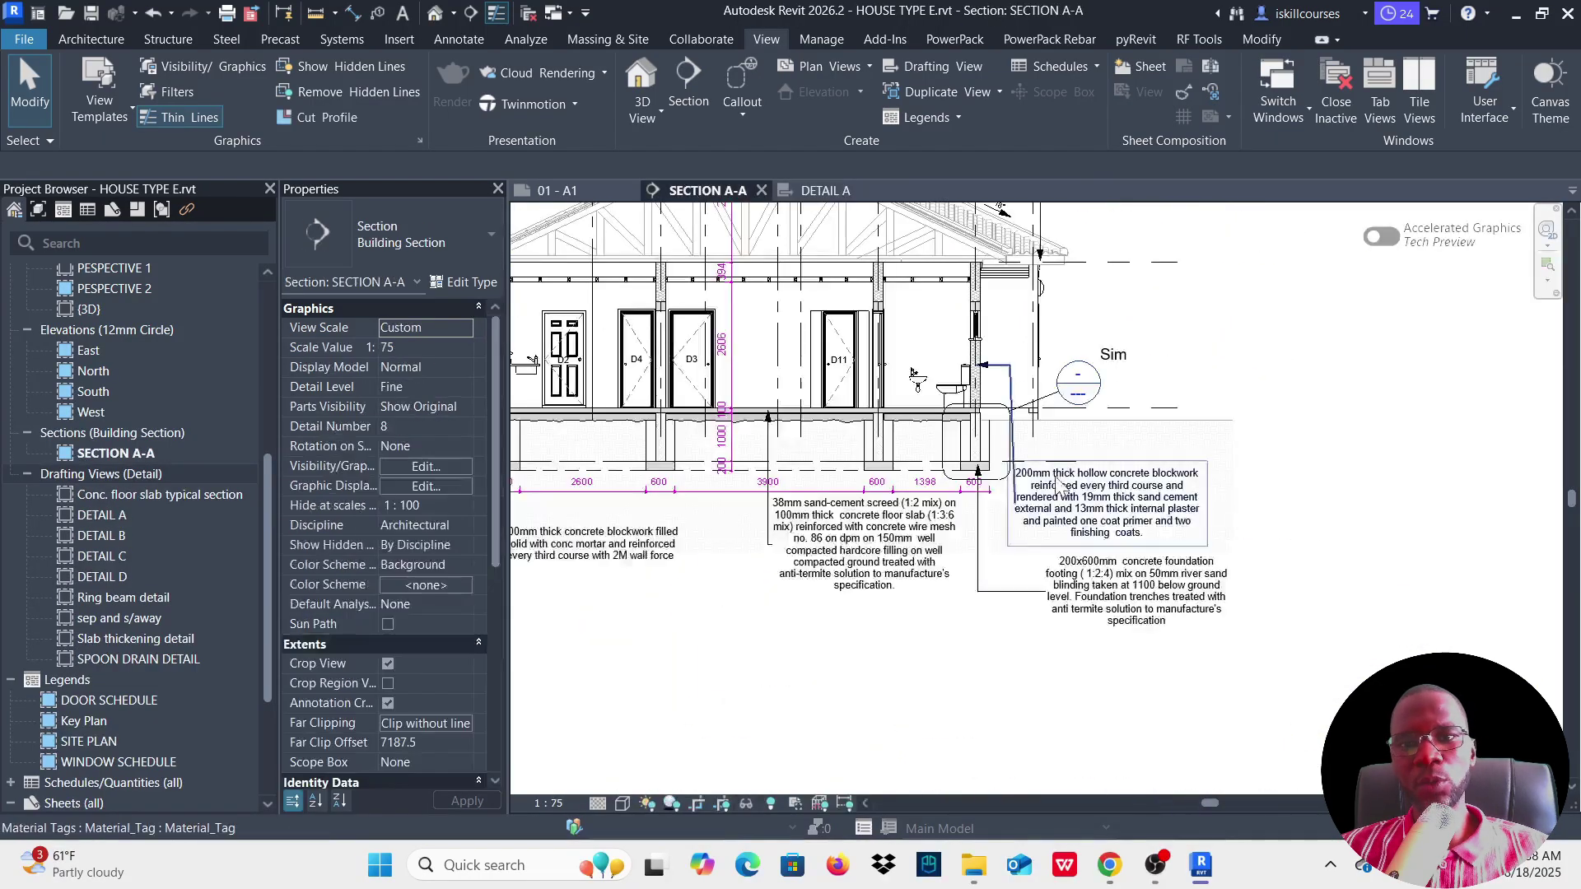
Step: Compare Section A-A with DETAIL A and check which drafting view the foundation callout references
scroll(1087, 448, "down", 3)
scroll(1087, 449, "up", 3)
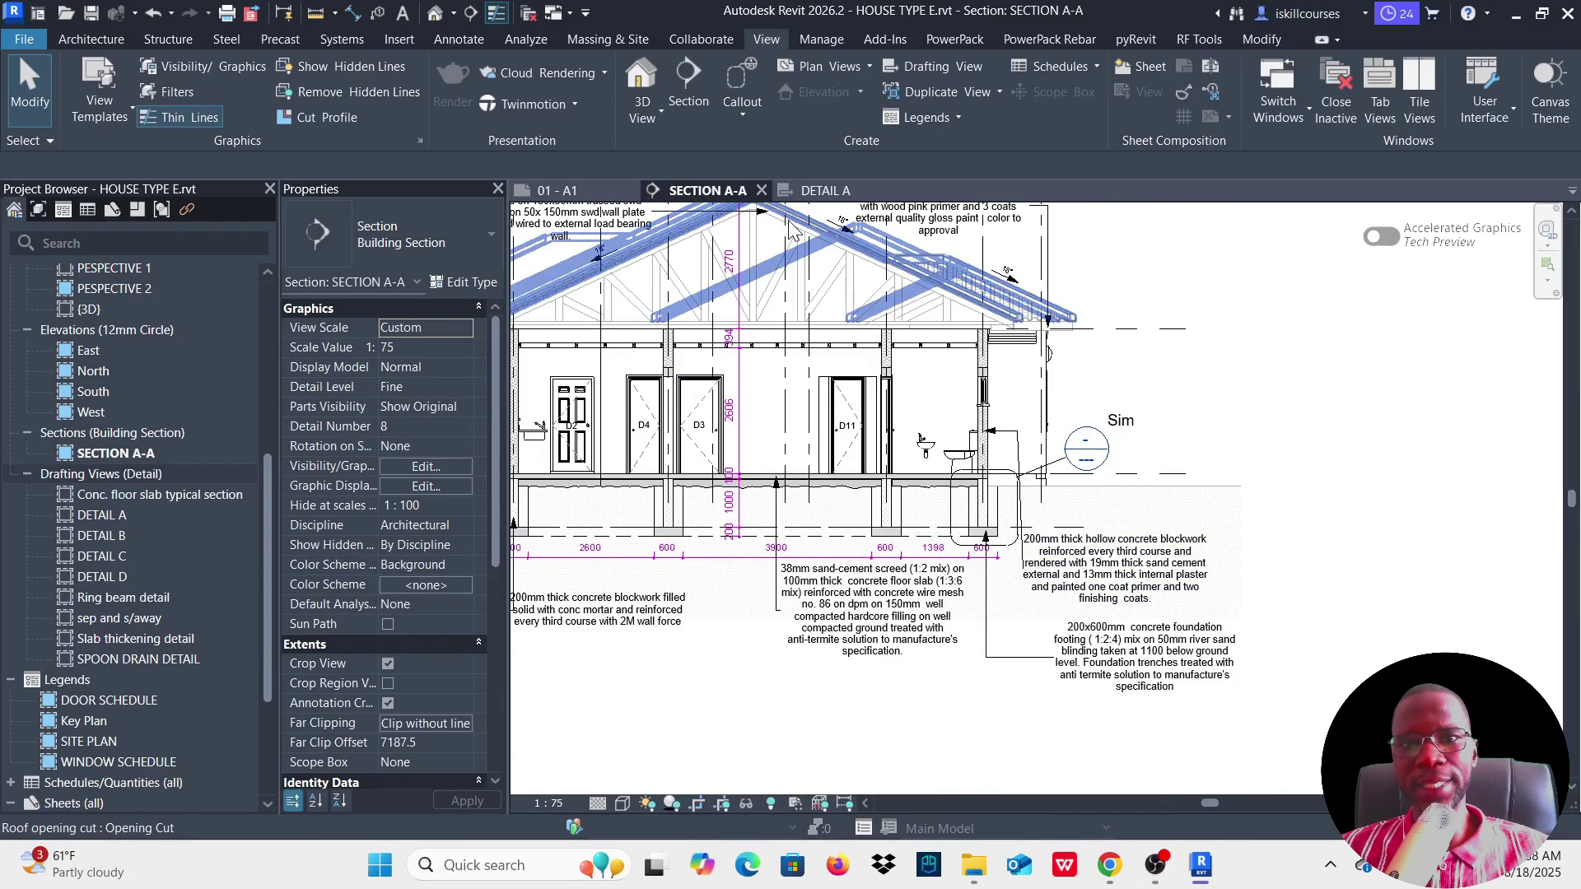
left_click(828, 190)
left_click(715, 191)
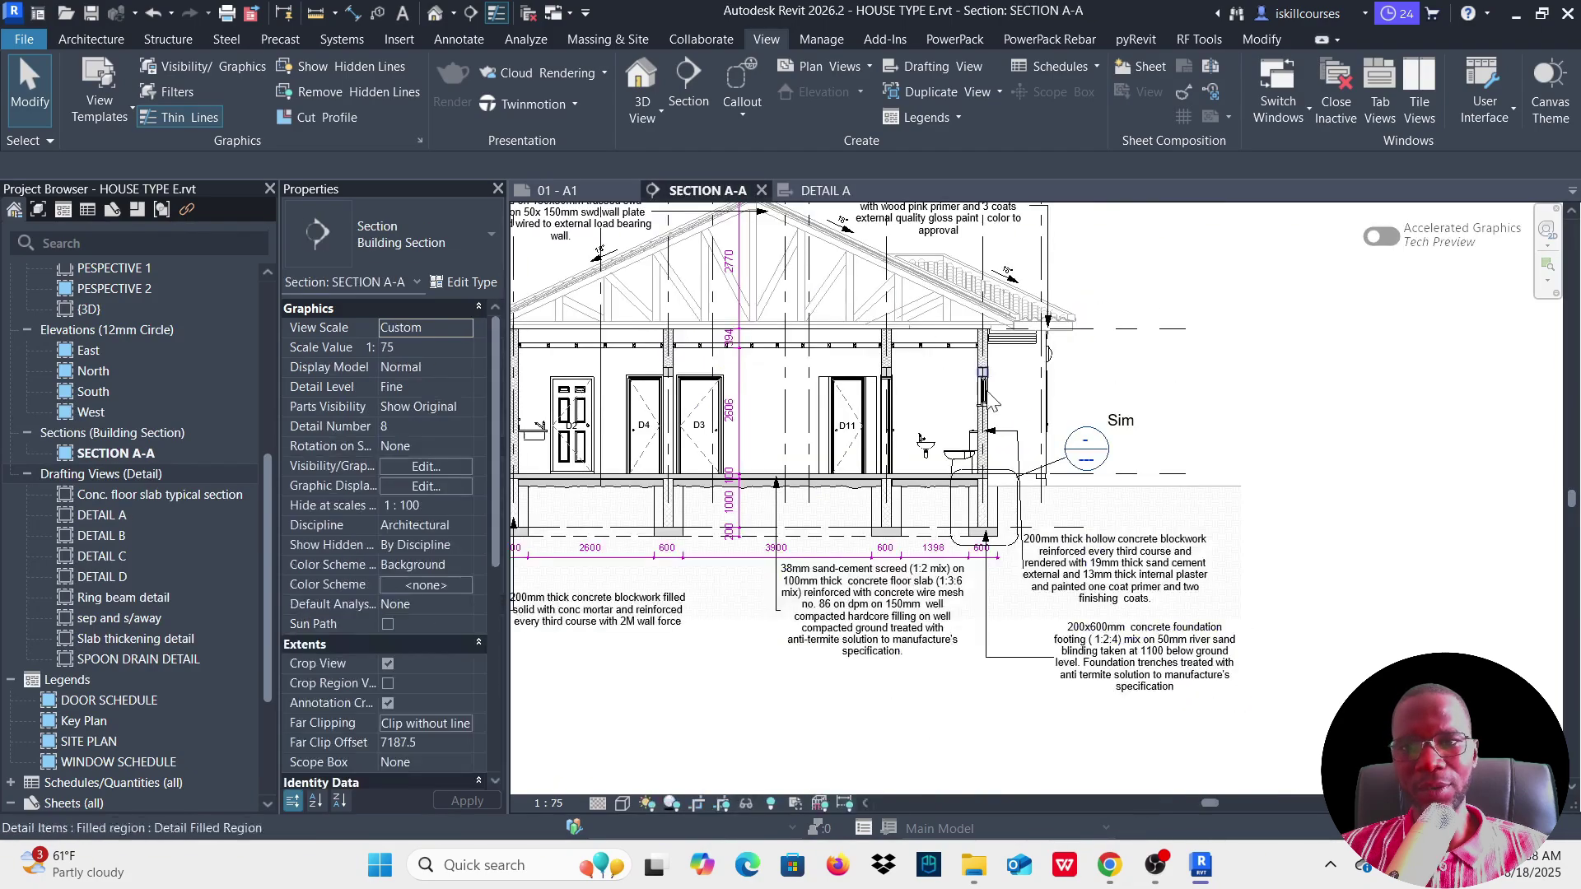
scroll(1036, 488, "up", 2)
left_click(1035, 475)
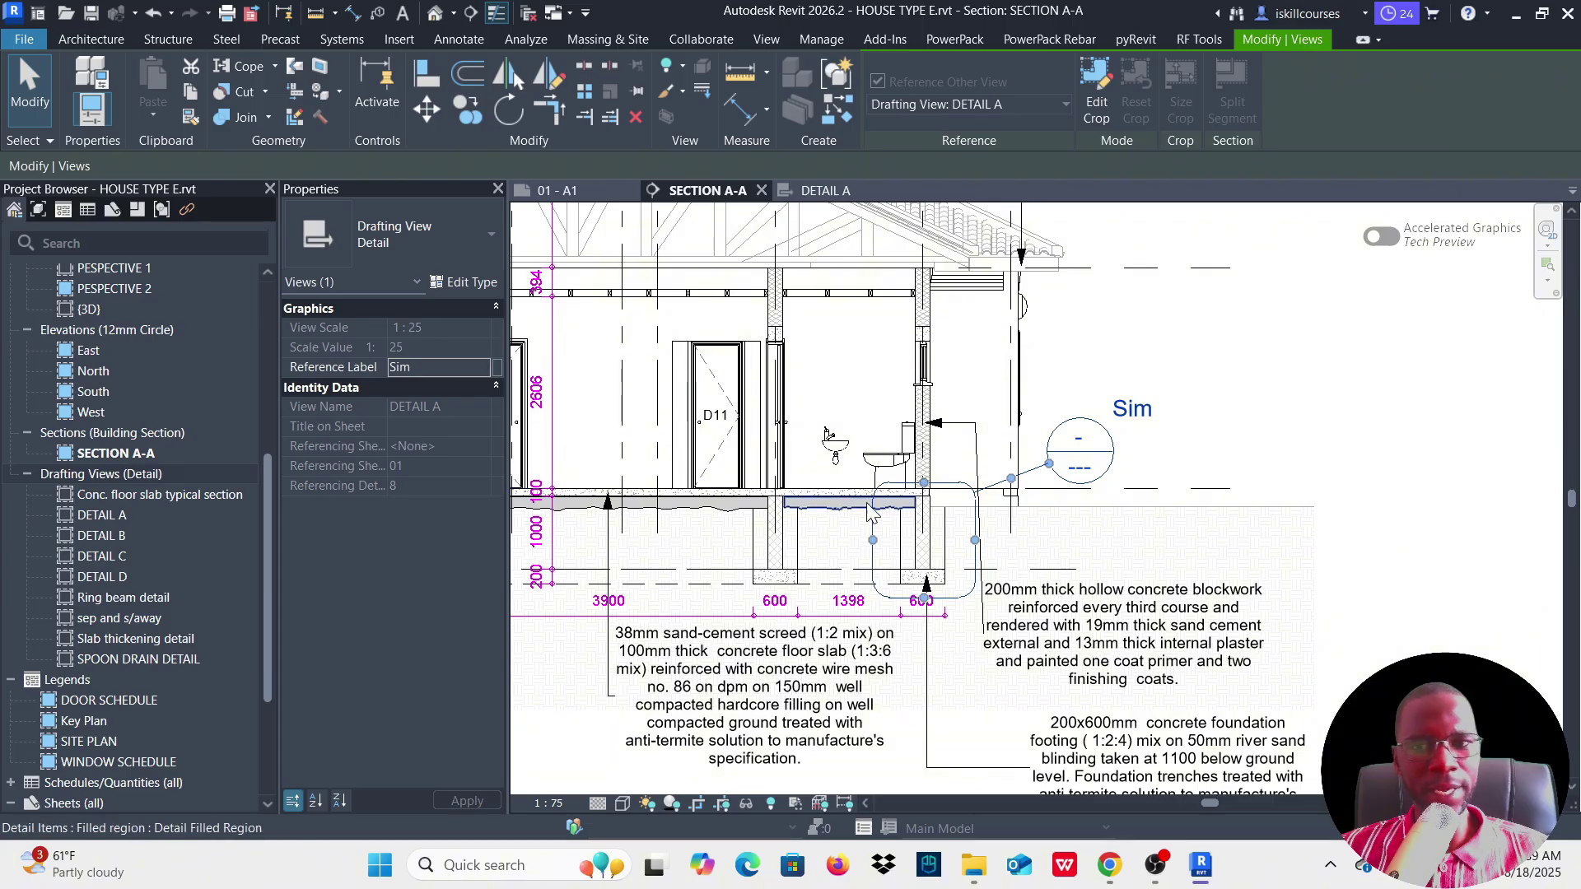
scroll(872, 512, "down", 4)
left_click(1182, 441)
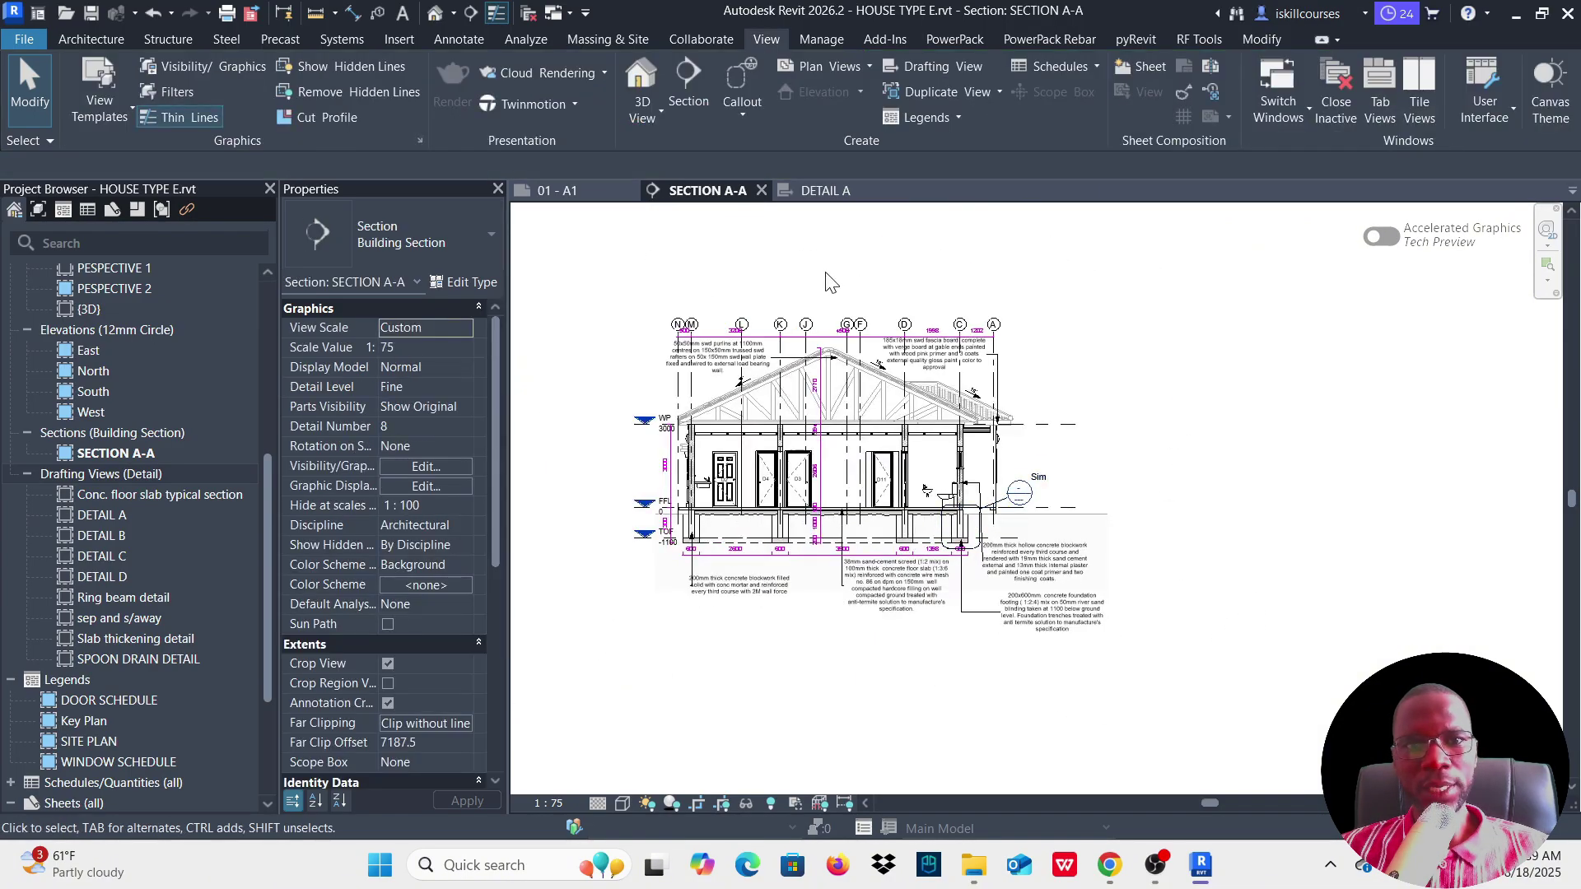
Step: Open sheet 01 - A1 and inspect the foundation callout on the placed Section A-A
left_click(560, 191)
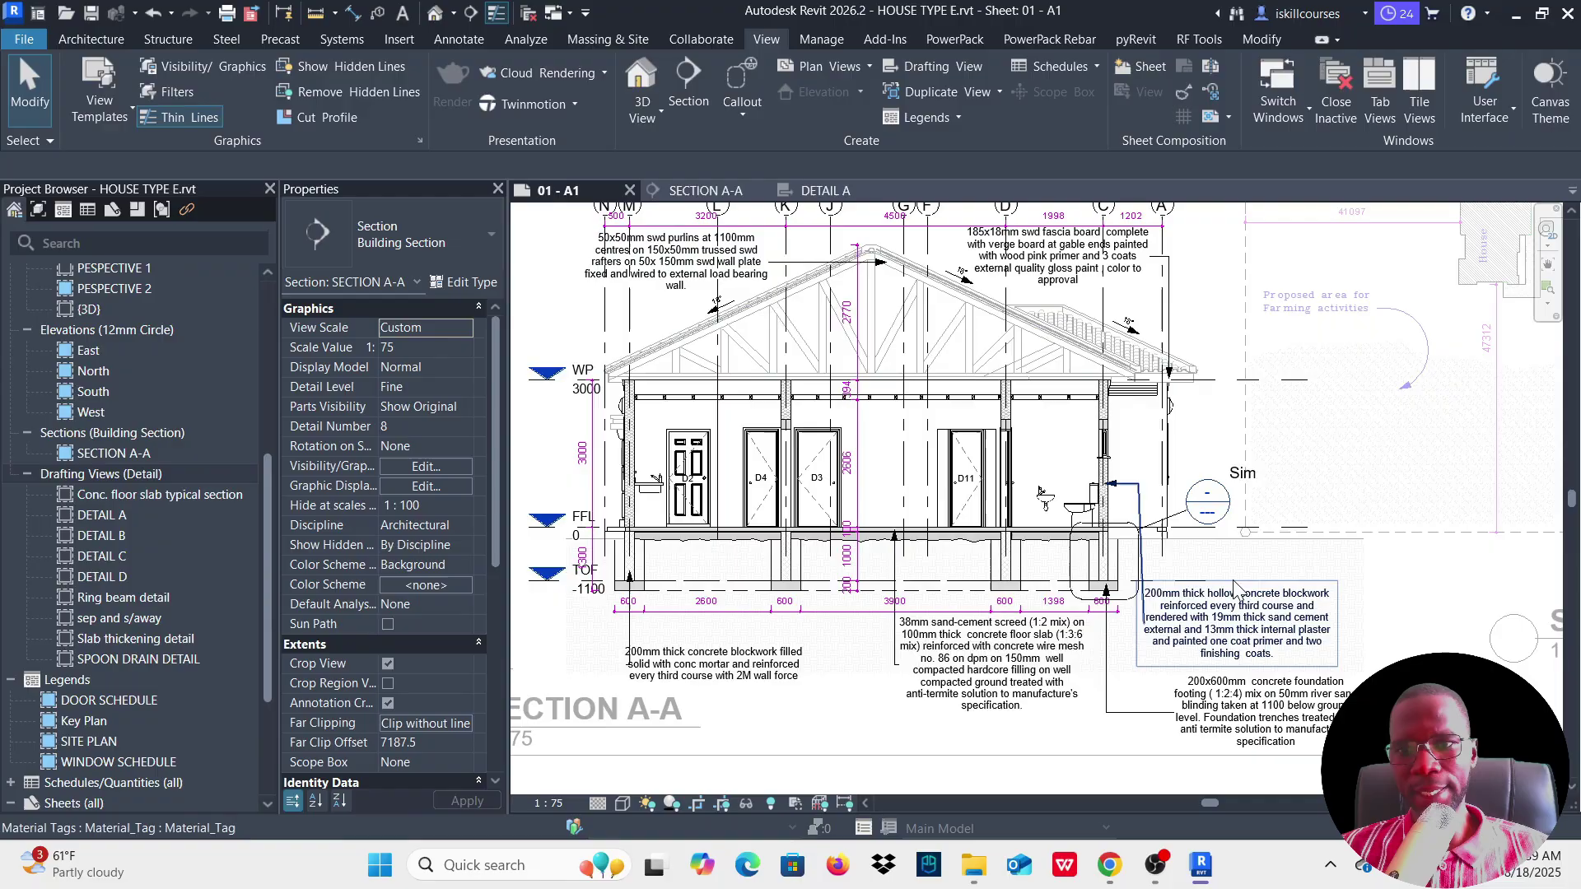
scroll(942, 445, "up", 2)
scroll(1192, 587, "up", 2)
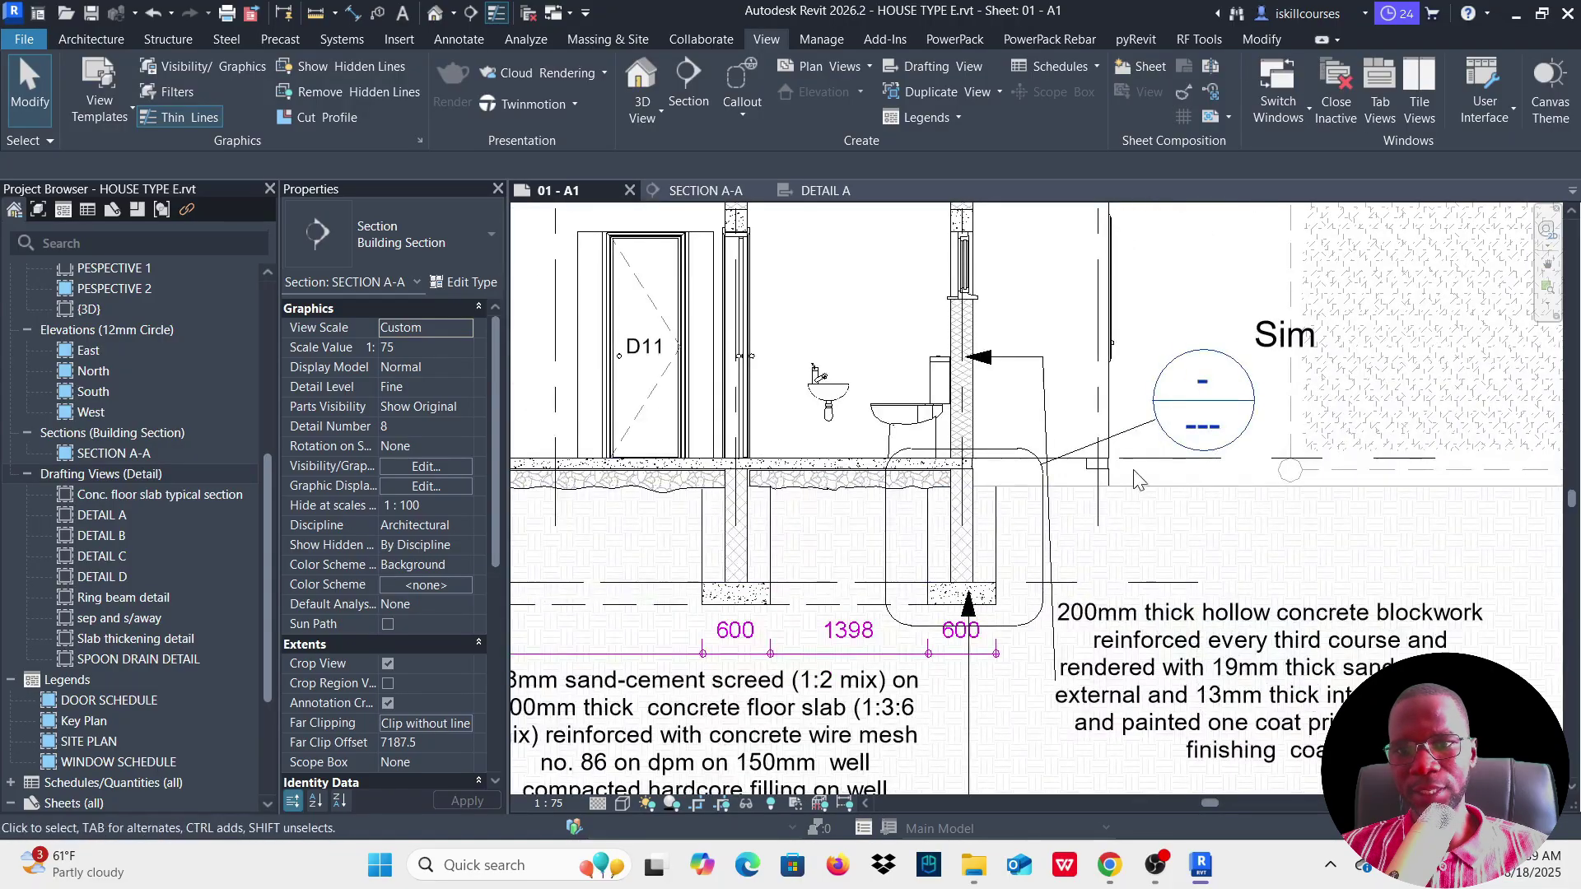
scroll(1145, 476, "down", 5)
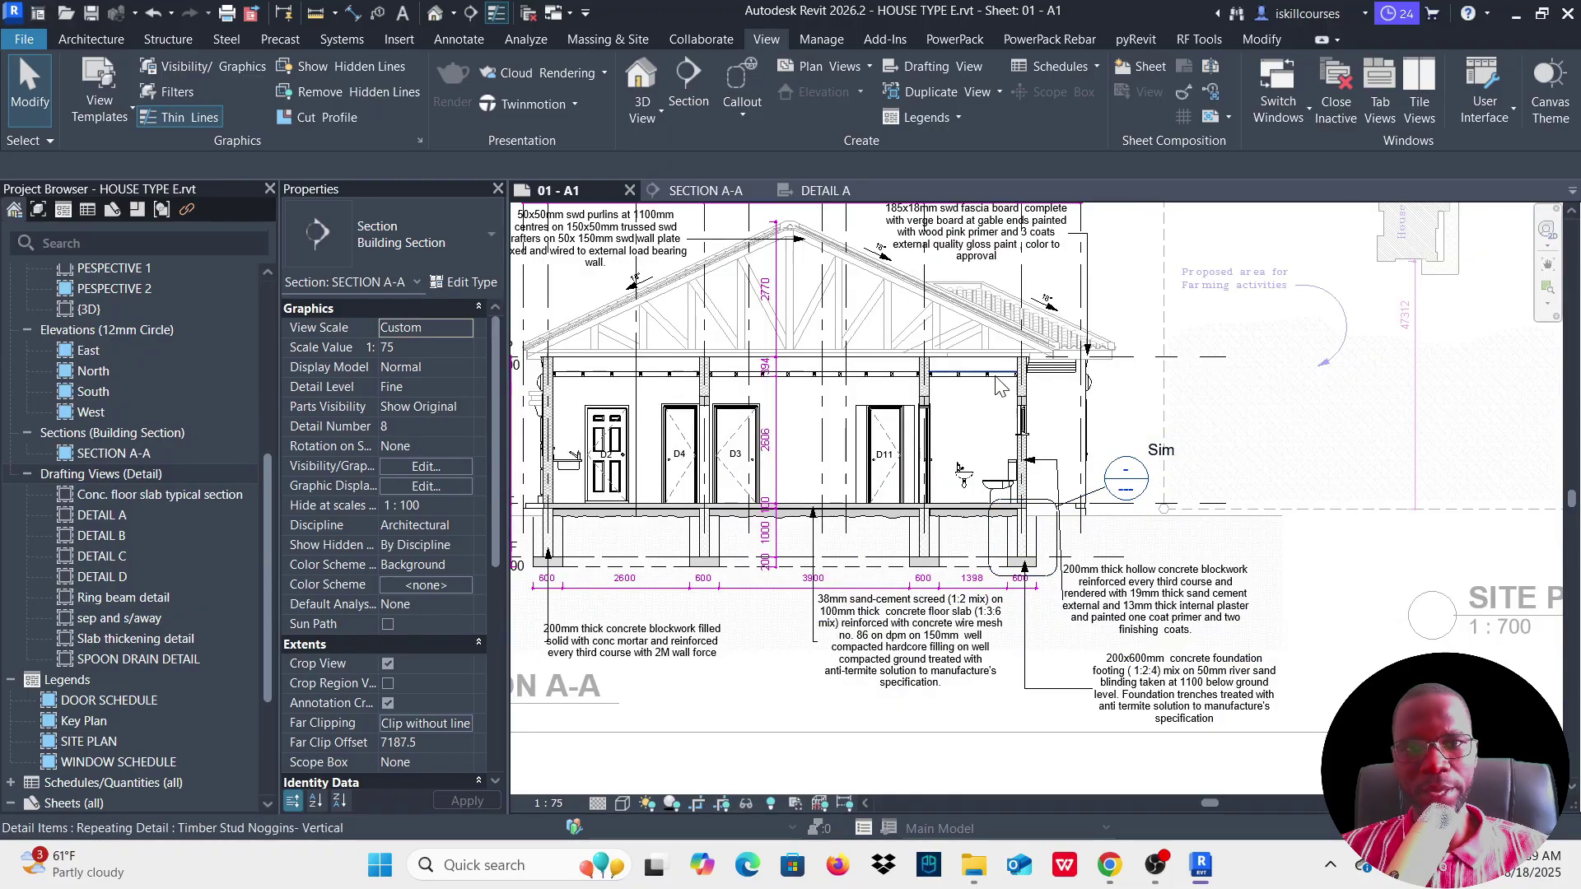
Step: Open DETAIL A from the foundation callout on the sheet and examine its notes, dimensions and footing build-up
double_click(1159, 462)
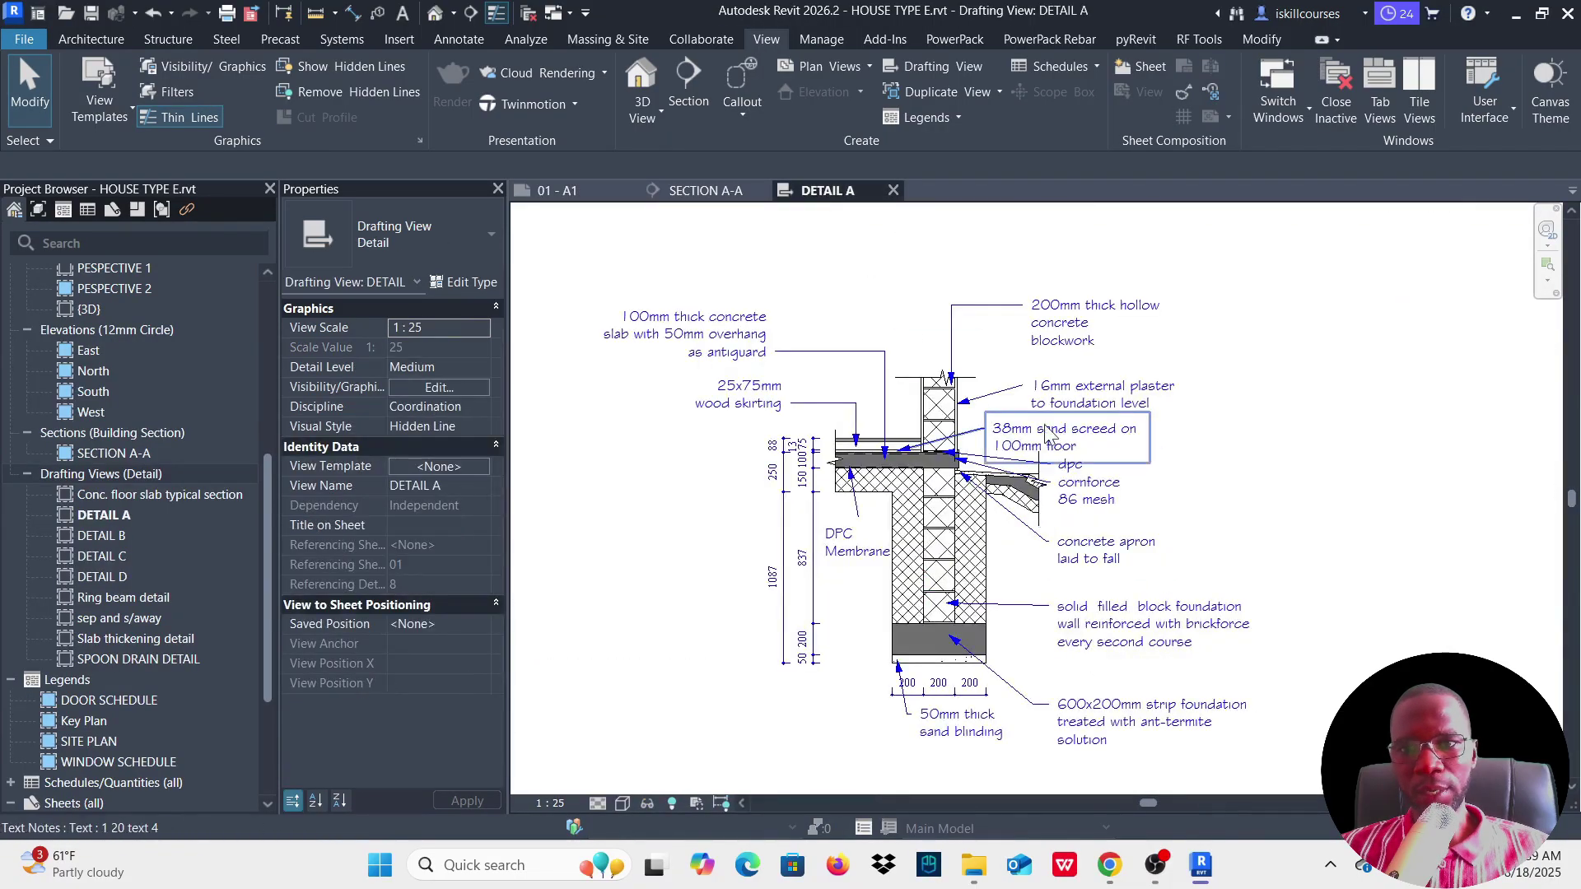
scroll(1070, 593, "down", 2)
scroll(1001, 611, "up", 5)
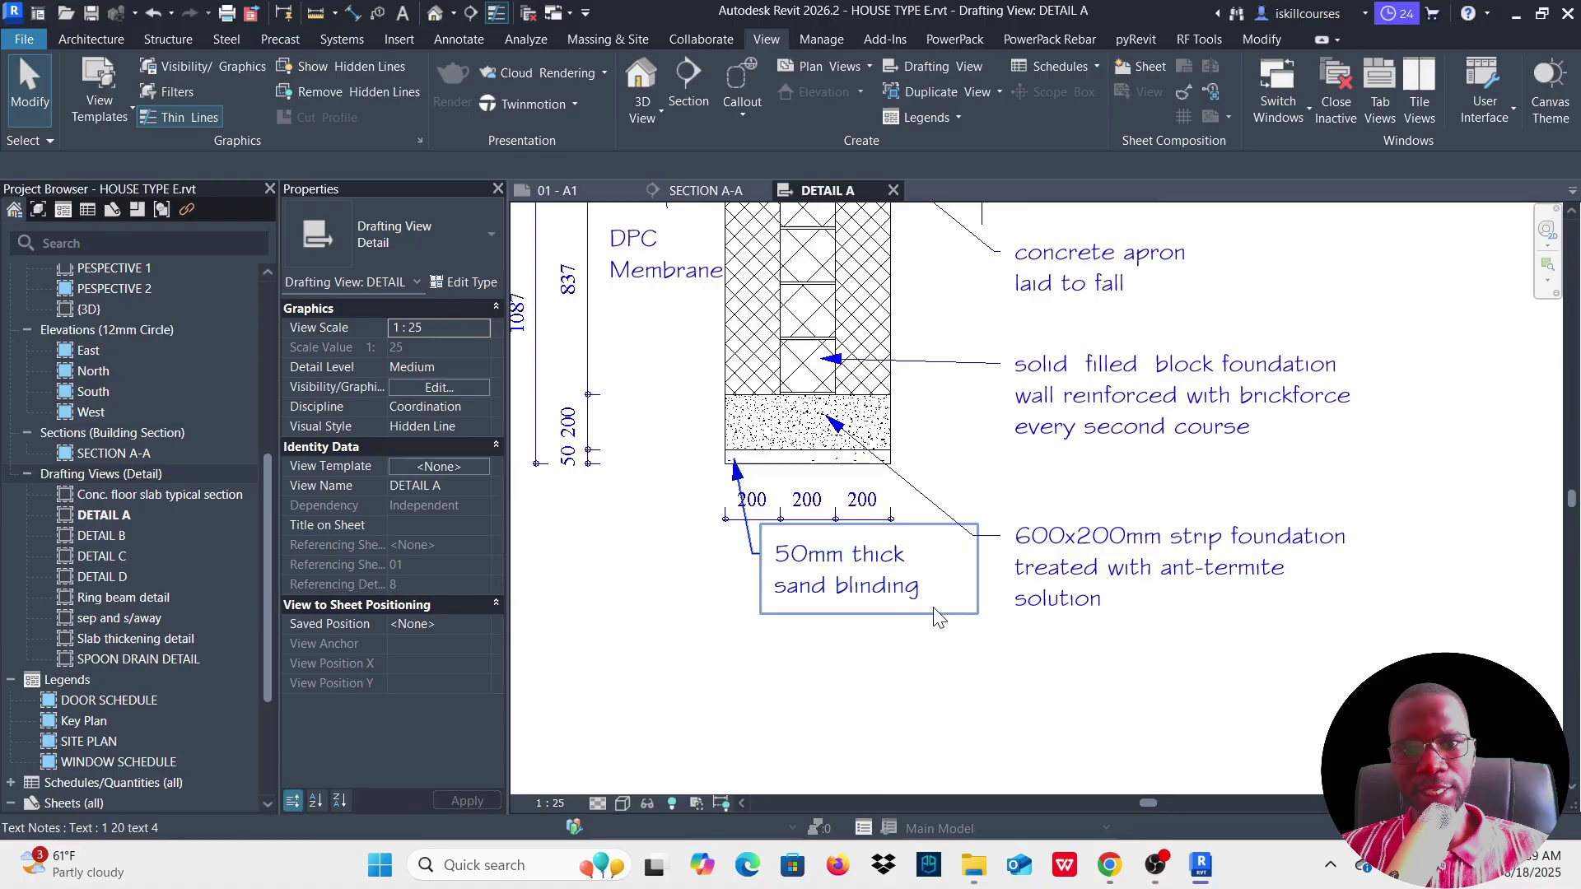
scroll(892, 614, "down", 5)
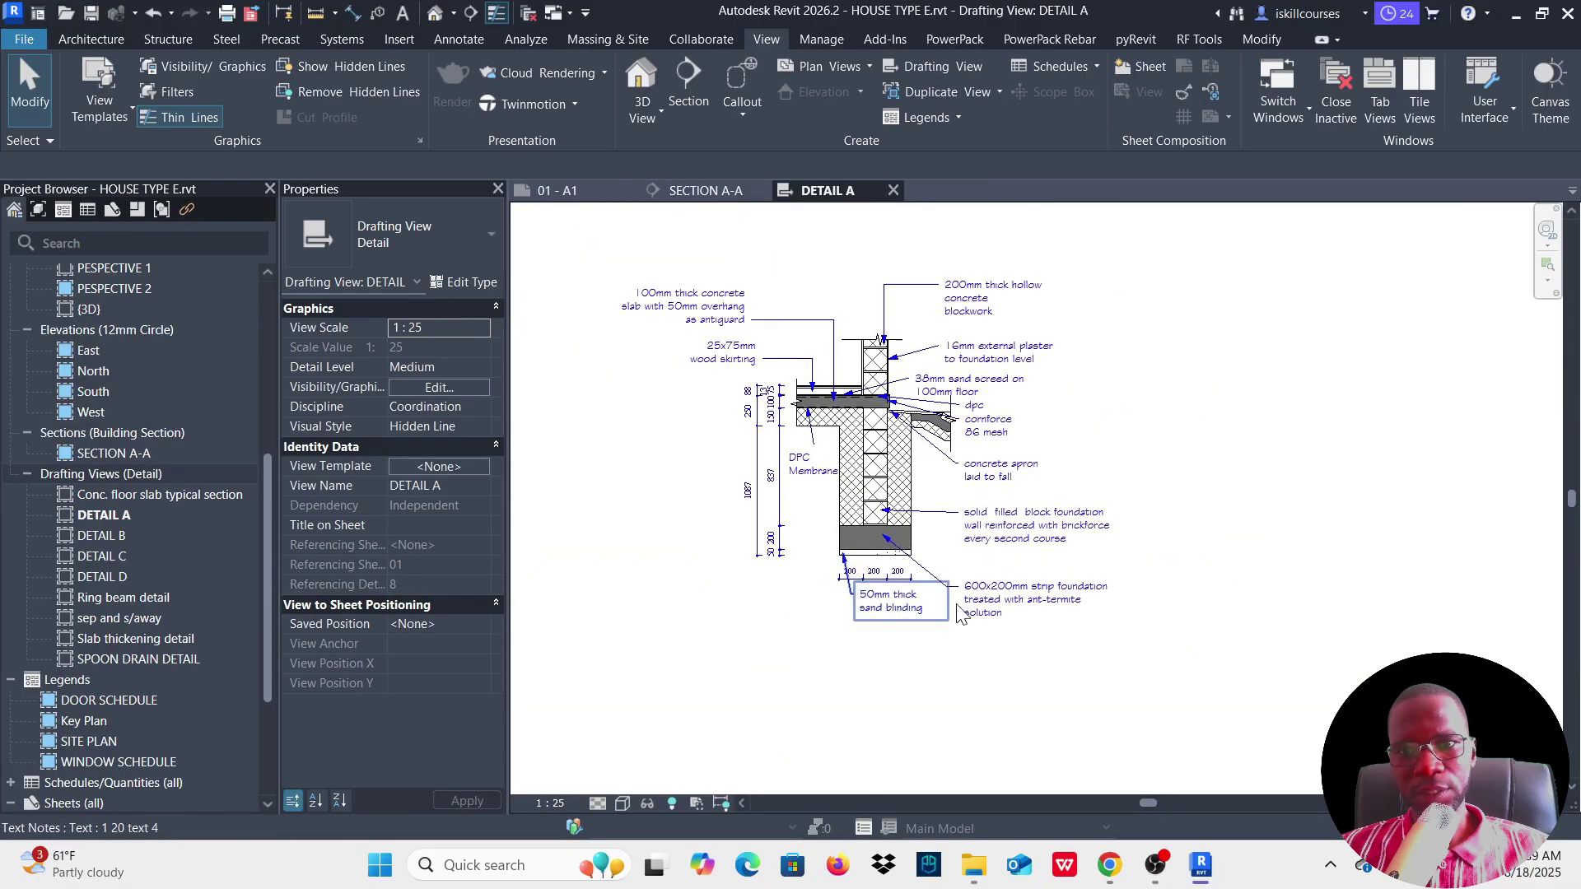
scroll(736, 368, "up", 3)
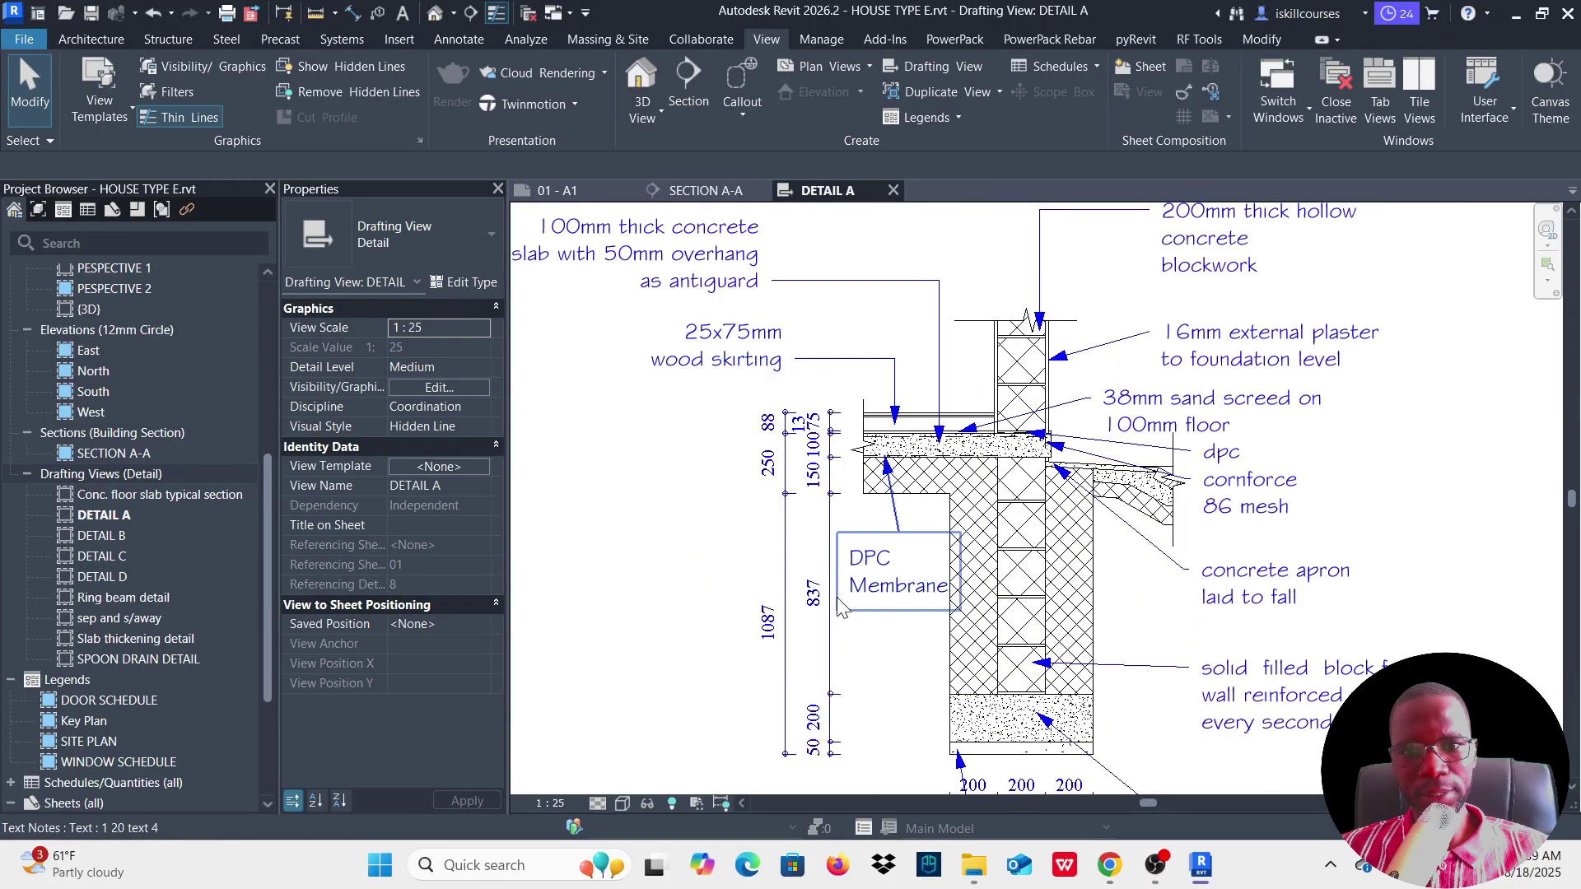
scroll(856, 613, "up", 2)
scroll(932, 576, "down", 3)
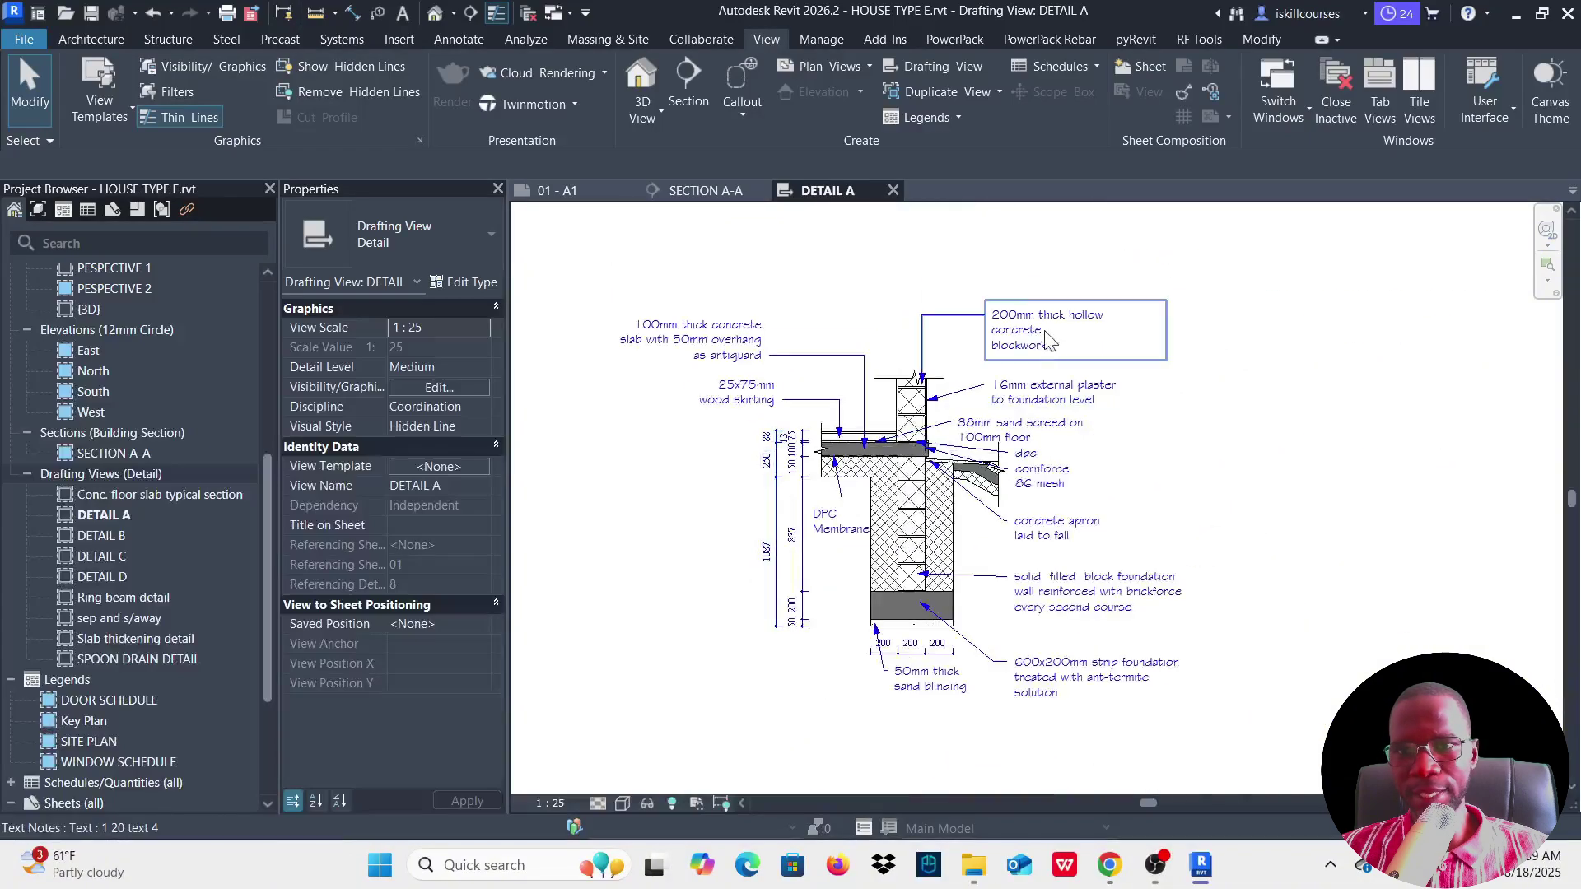
scroll(968, 498, "up", 2)
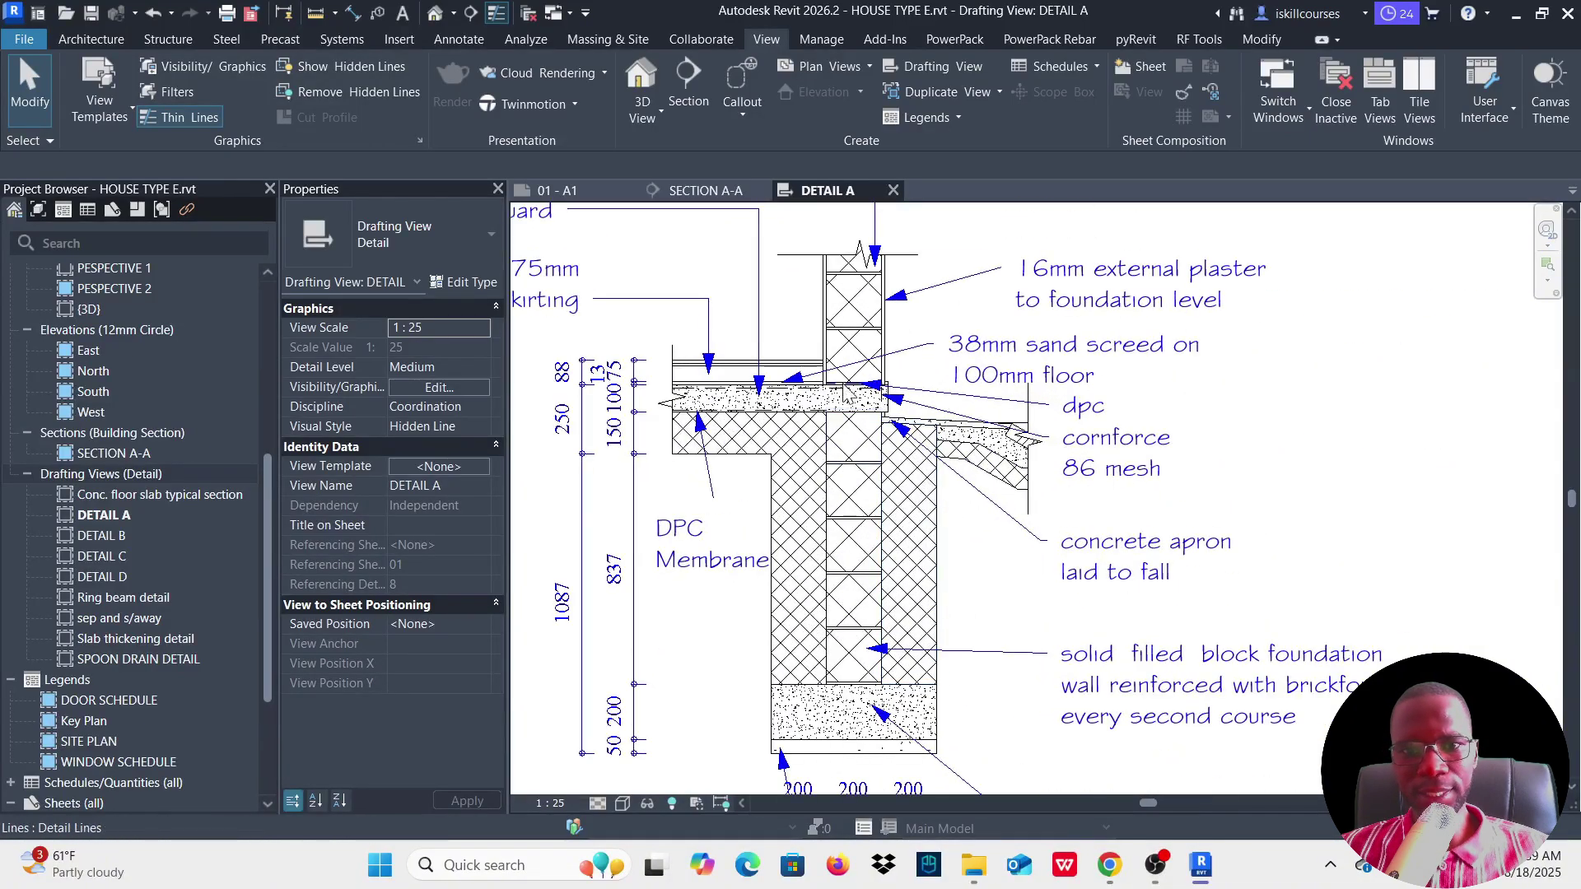
scroll(987, 556, "down", 2)
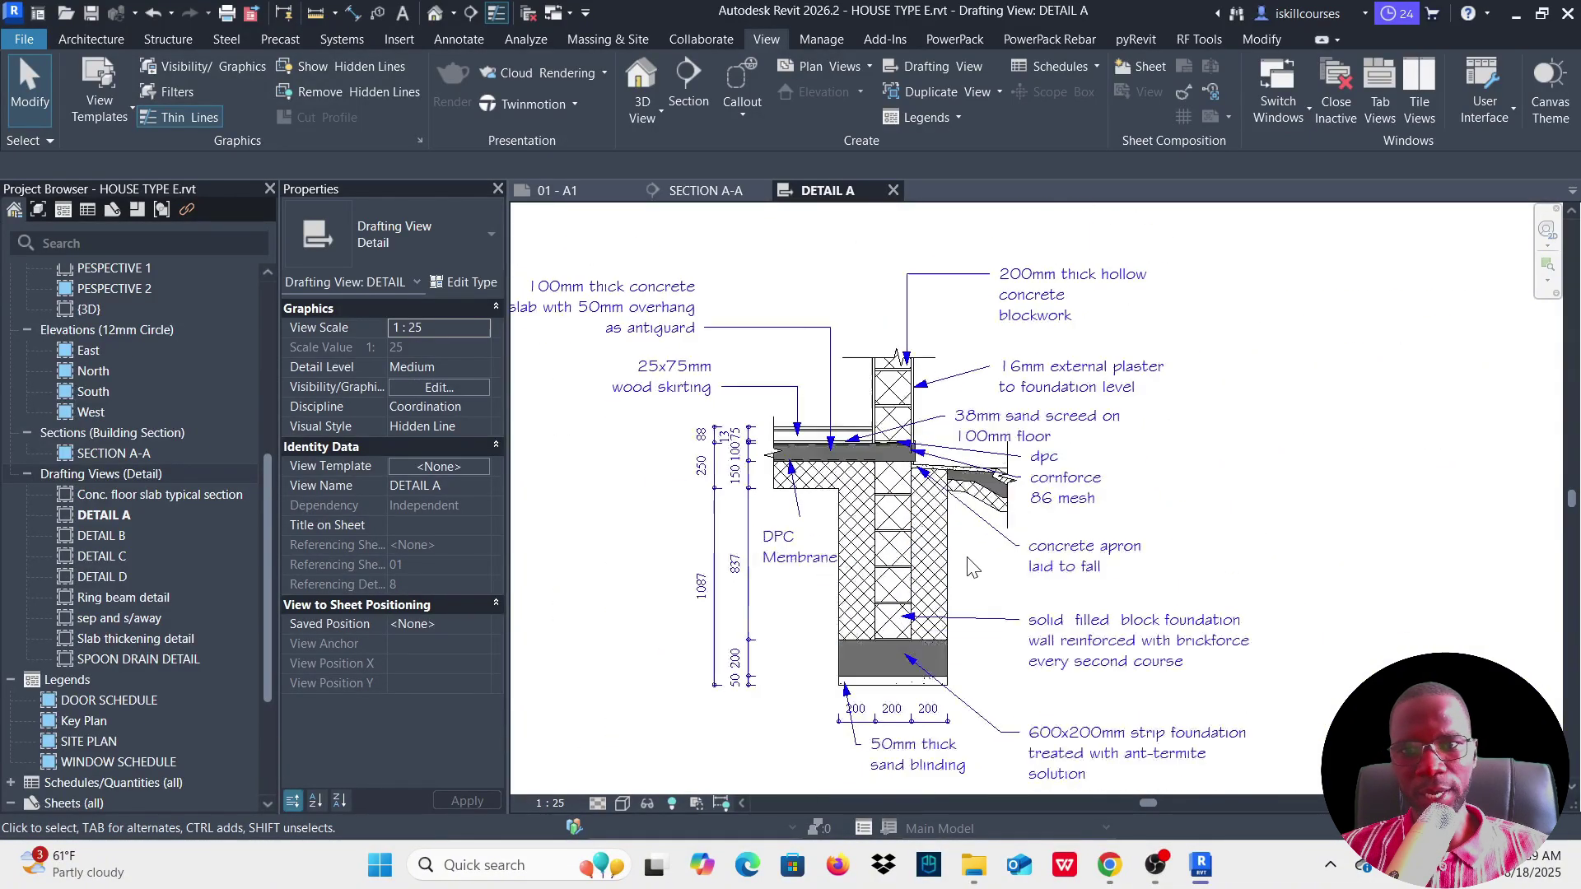
Step: Move the 16mm external plaster, 200mm hollow blockwork and 38mm sand screed notes further out to the right of the wall
left_click(1070, 383)
left_click_drag(991, 348, 1074, 348)
left_click(1025, 284)
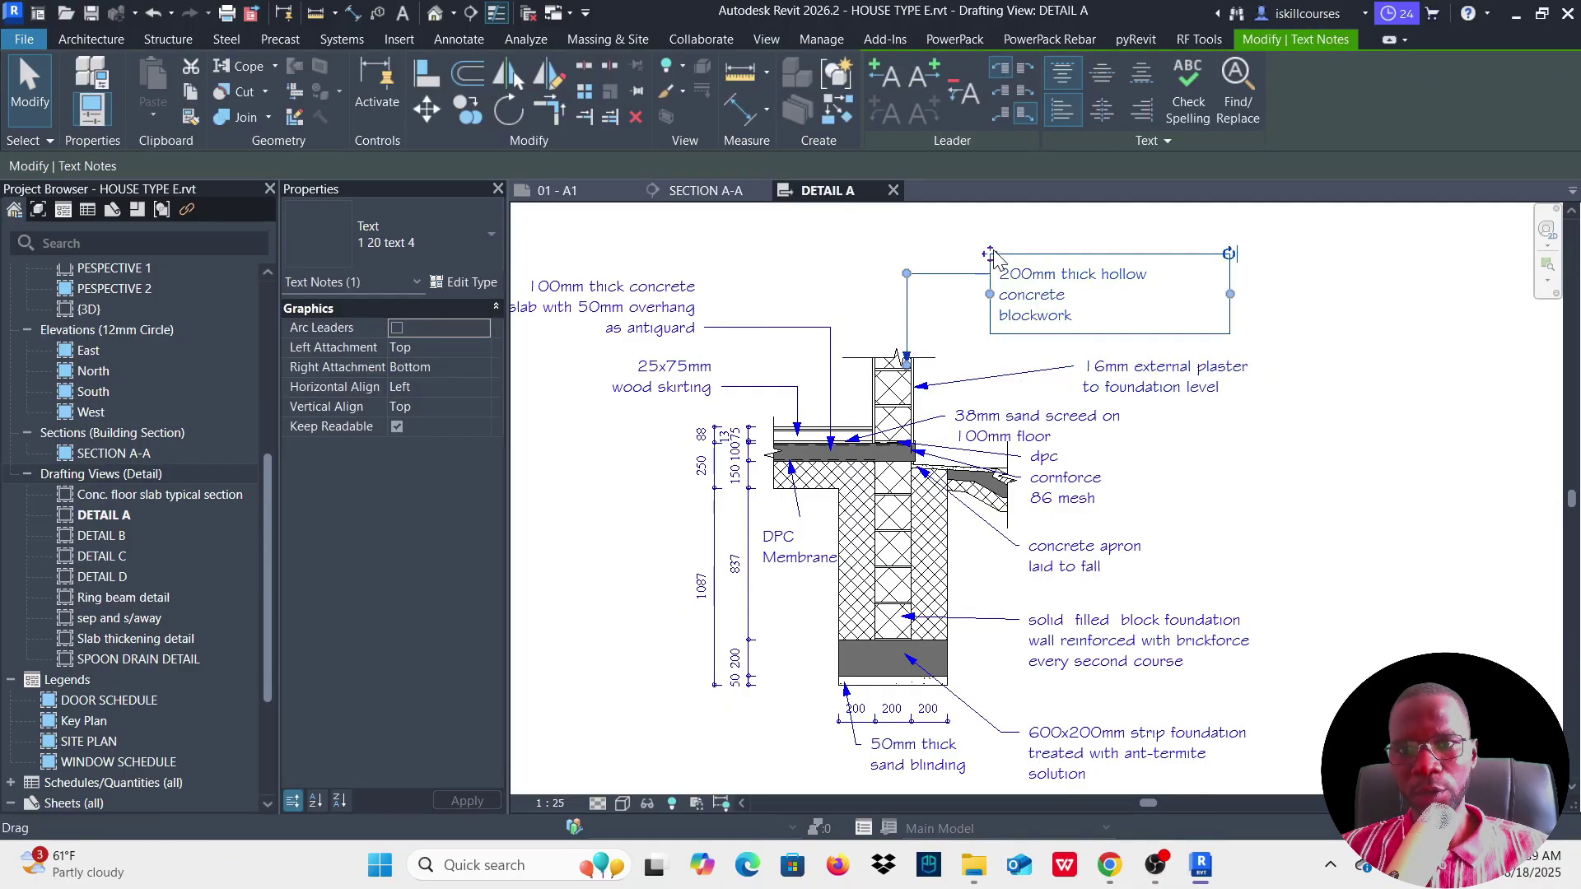
left_click_drag(993, 255, 1075, 255)
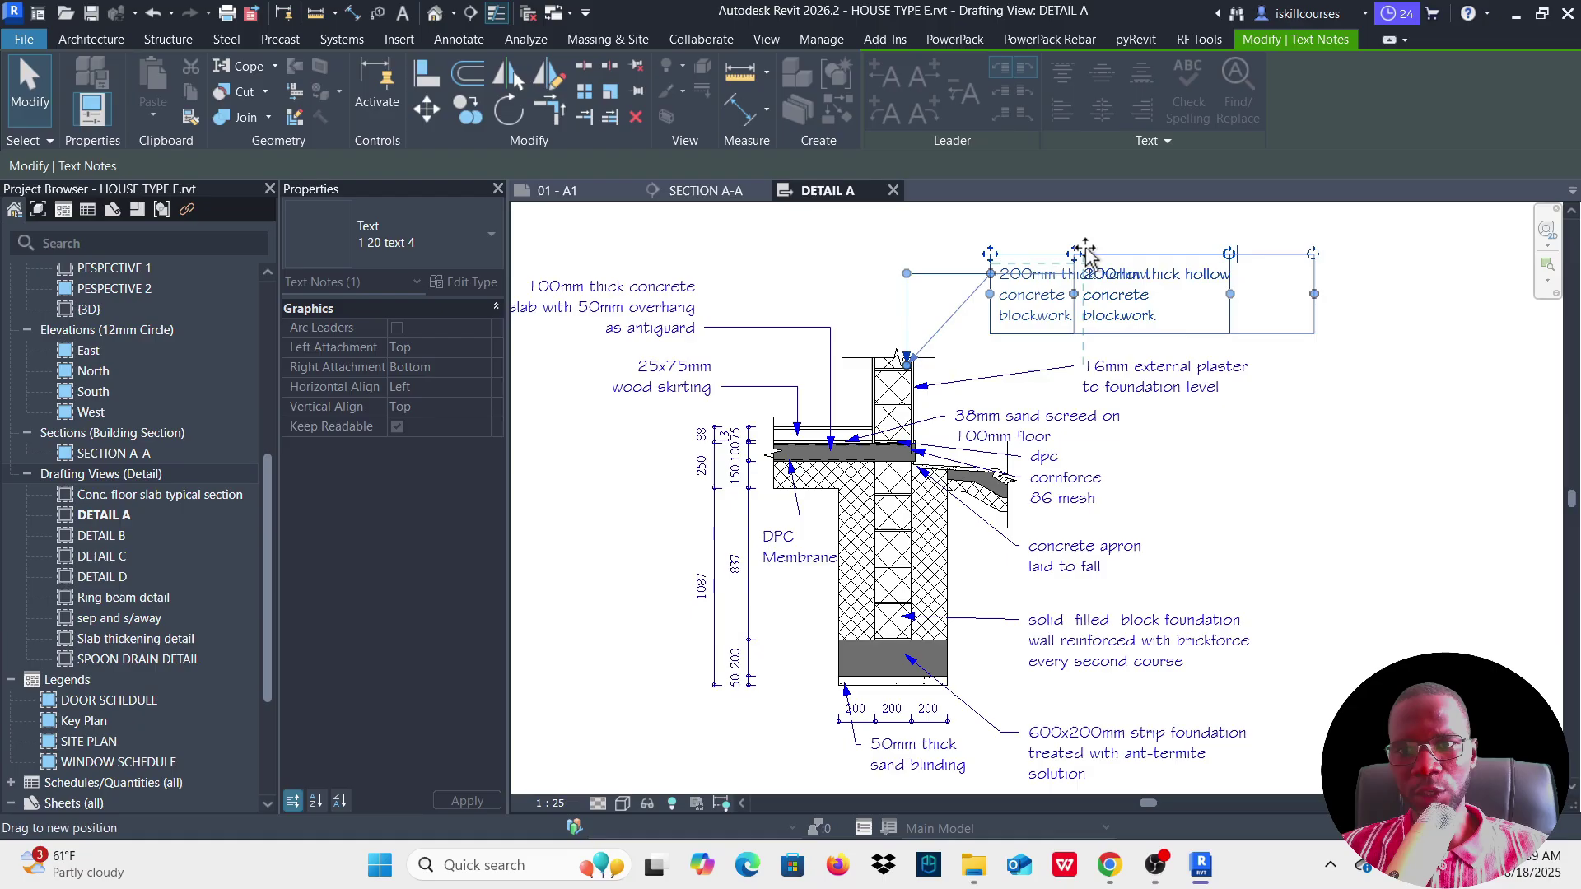
left_click(986, 424)
left_click_drag(945, 398, 1084, 408)
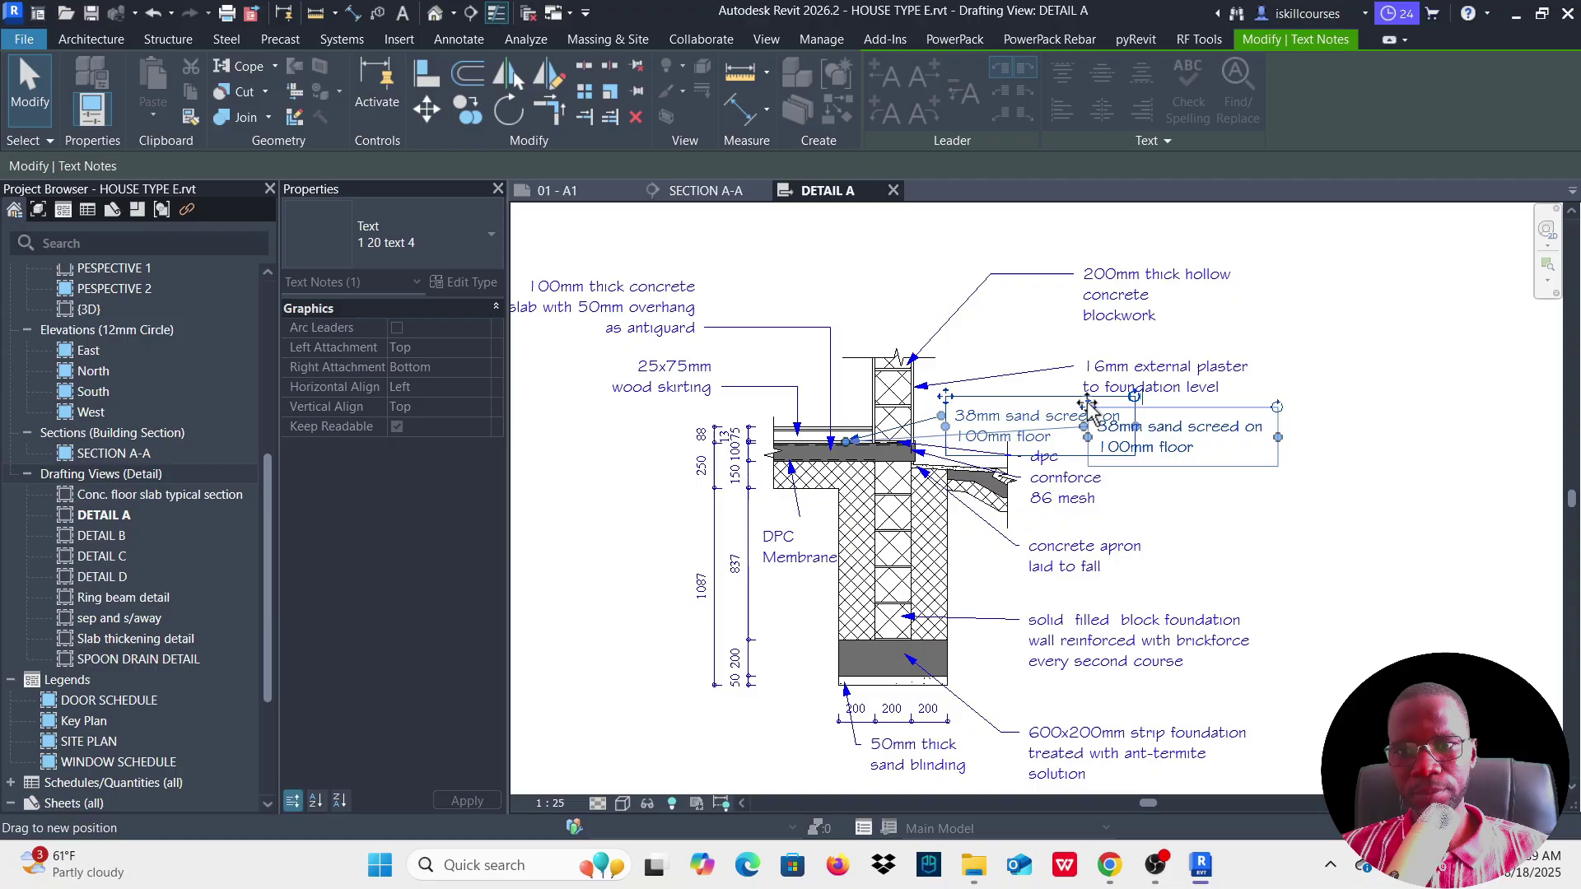
Step: Move the 600x200mm strip foundation and solid filled block foundation wall notes slightly outward and down, away from the footing
scroll(1042, 495, "up", 4)
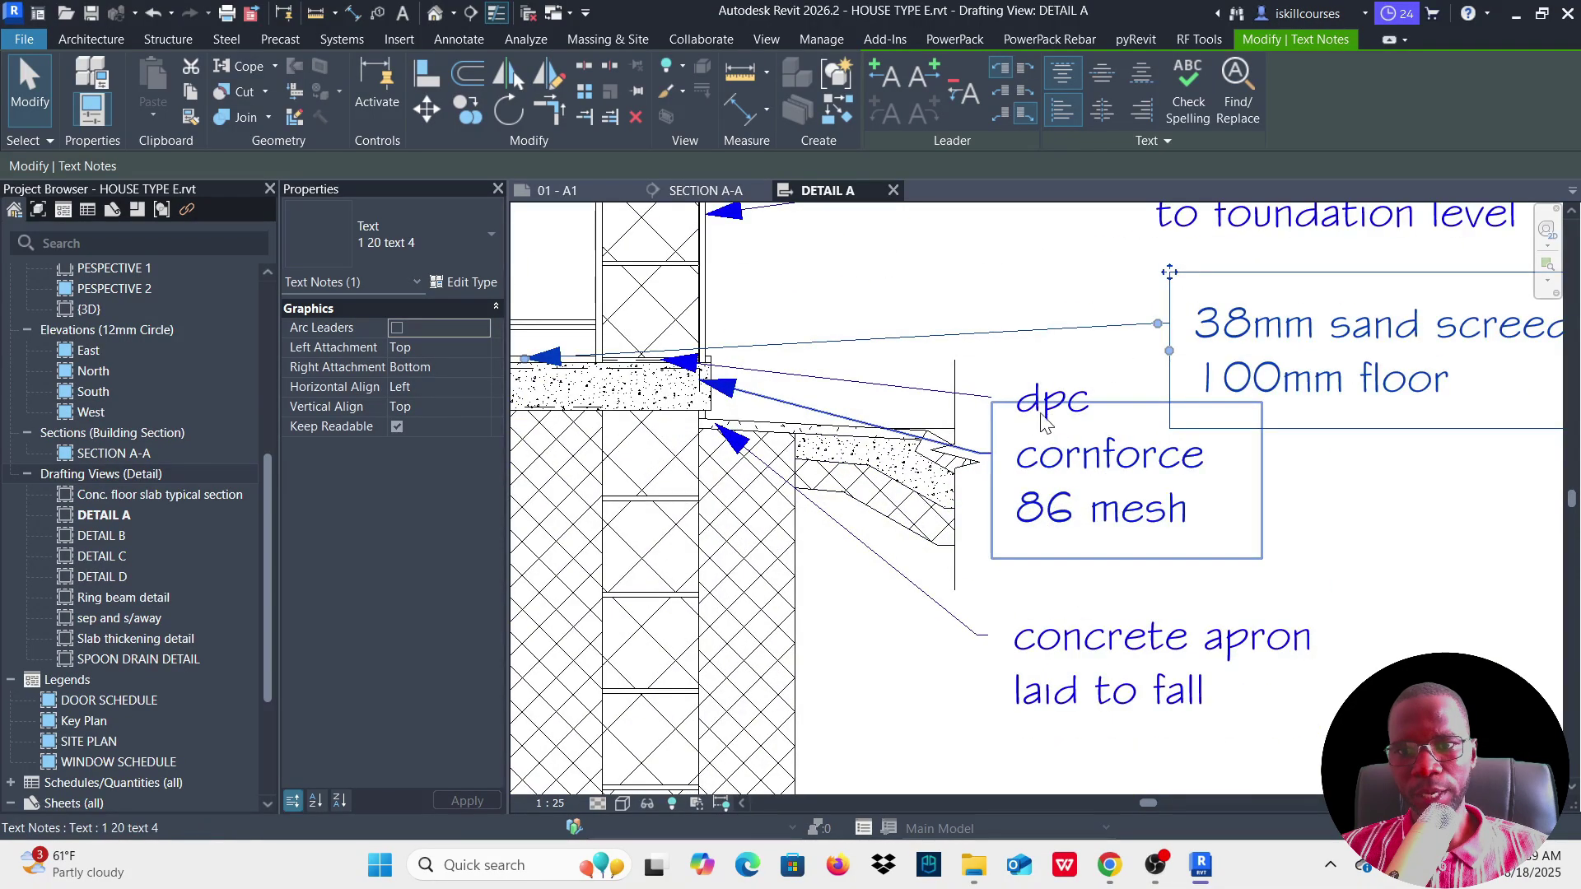
scroll(974, 459, "down", 4)
scroll(1037, 709, "down", 2)
scroll(1037, 708, "up", 5)
left_click(1046, 606)
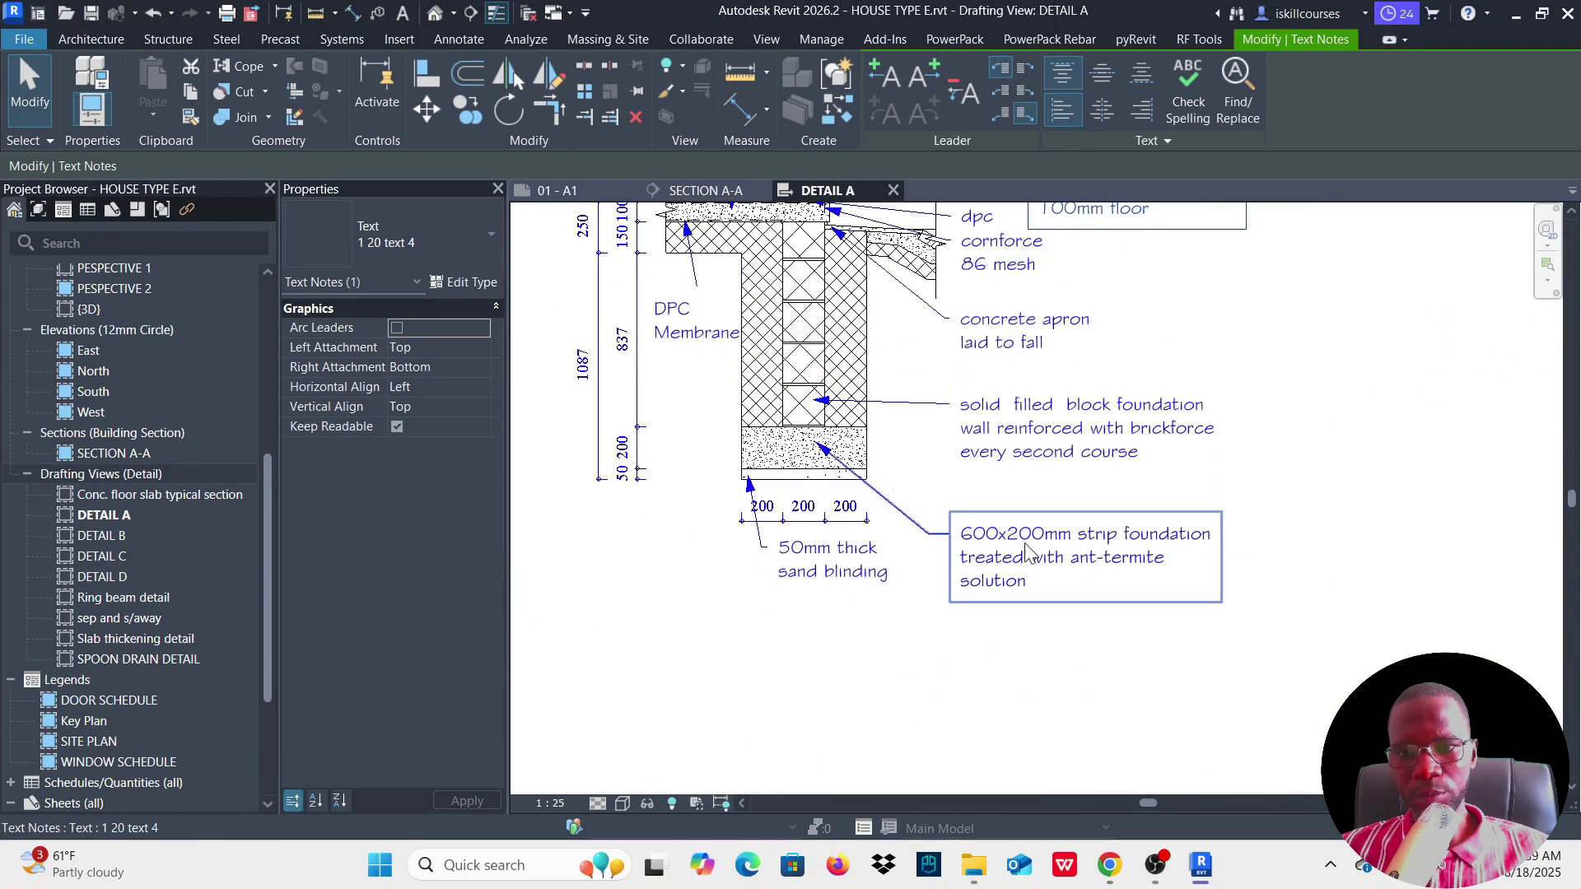
left_click_drag(965, 516, 1032, 539)
left_click(1013, 445)
left_click_drag(956, 394, 1022, 431)
Step: Move the concrete apron note outward and down, just above the solid filled block foundation wall note
scroll(1030, 445, "down", 3)
left_click(1007, 420)
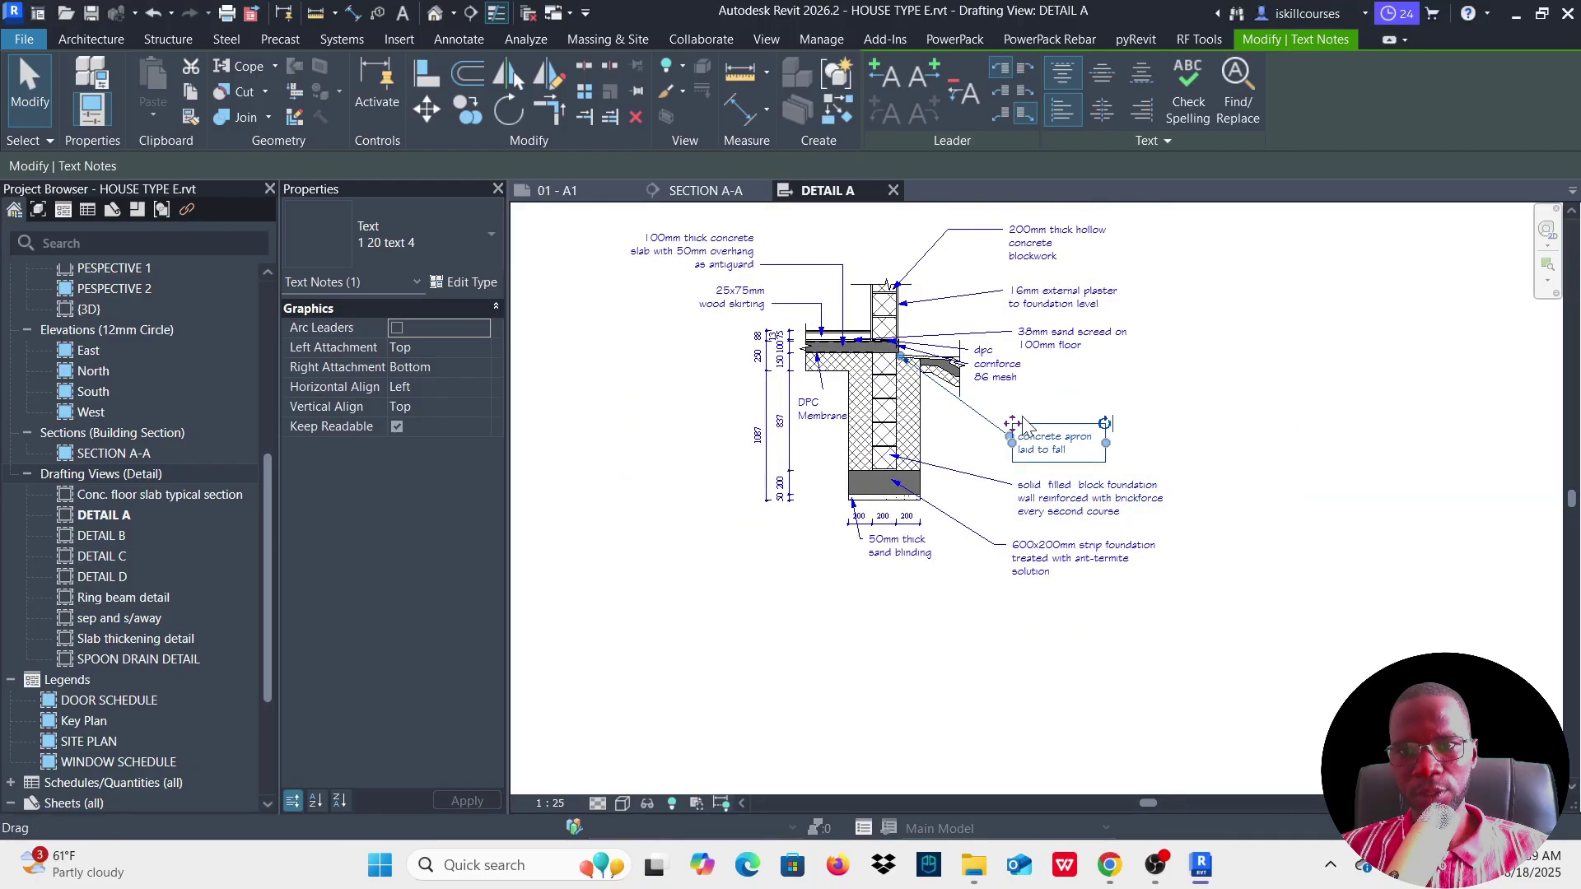
scroll(1019, 407, "up", 2)
left_click(1002, 363)
left_click(1190, 439)
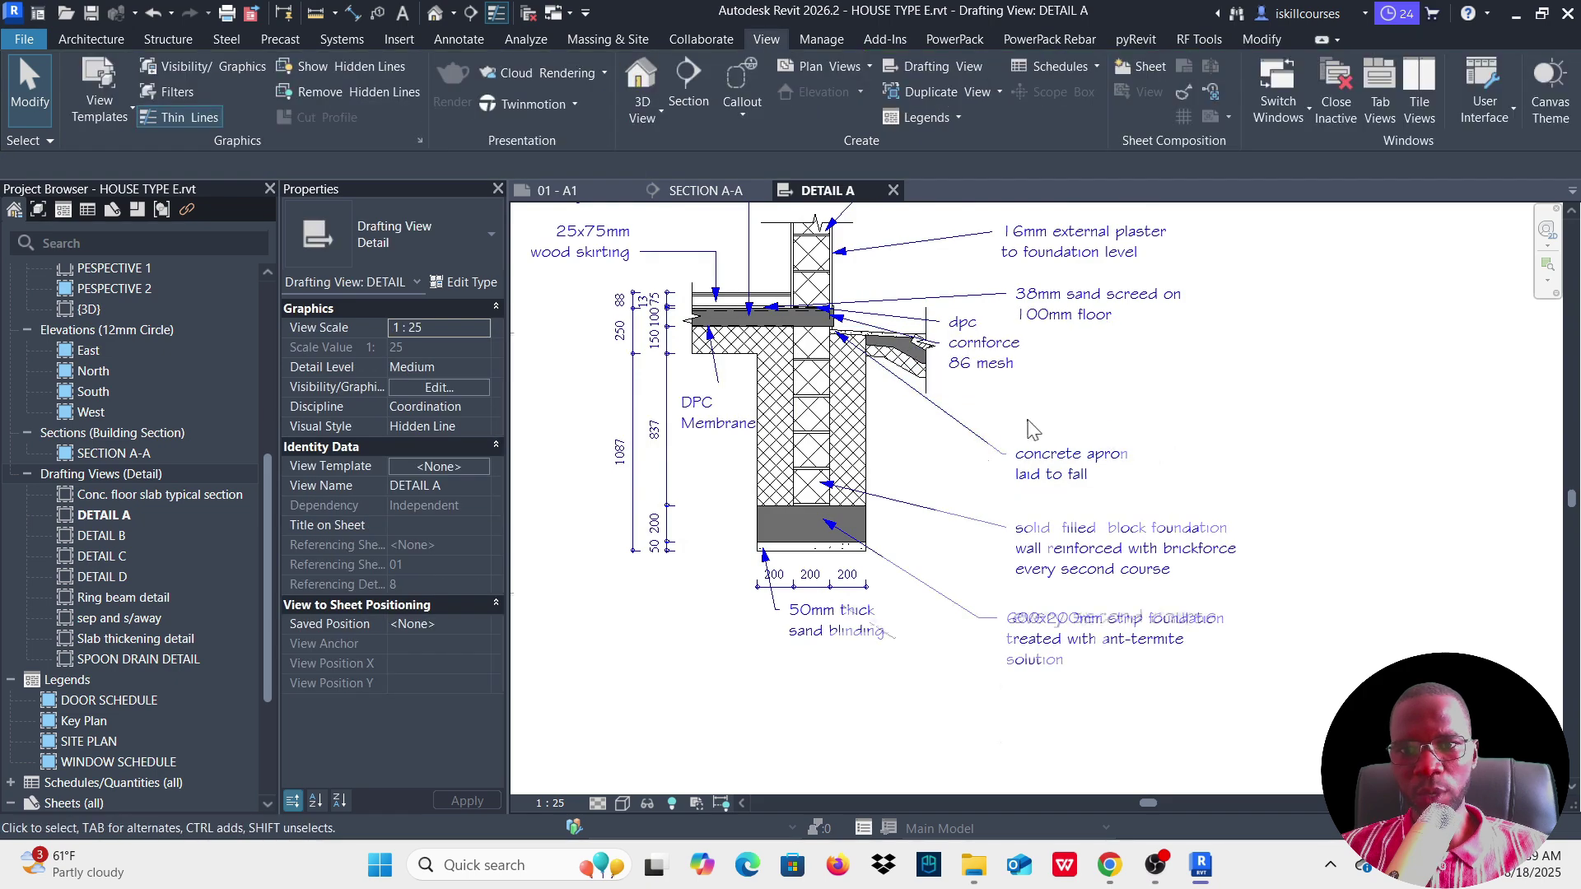
Step: Move the cornforce 86 mesh and dpc notes clear of the apron, stacking them between the sand screed and concrete apron notes
scroll(1027, 414, "up", 2)
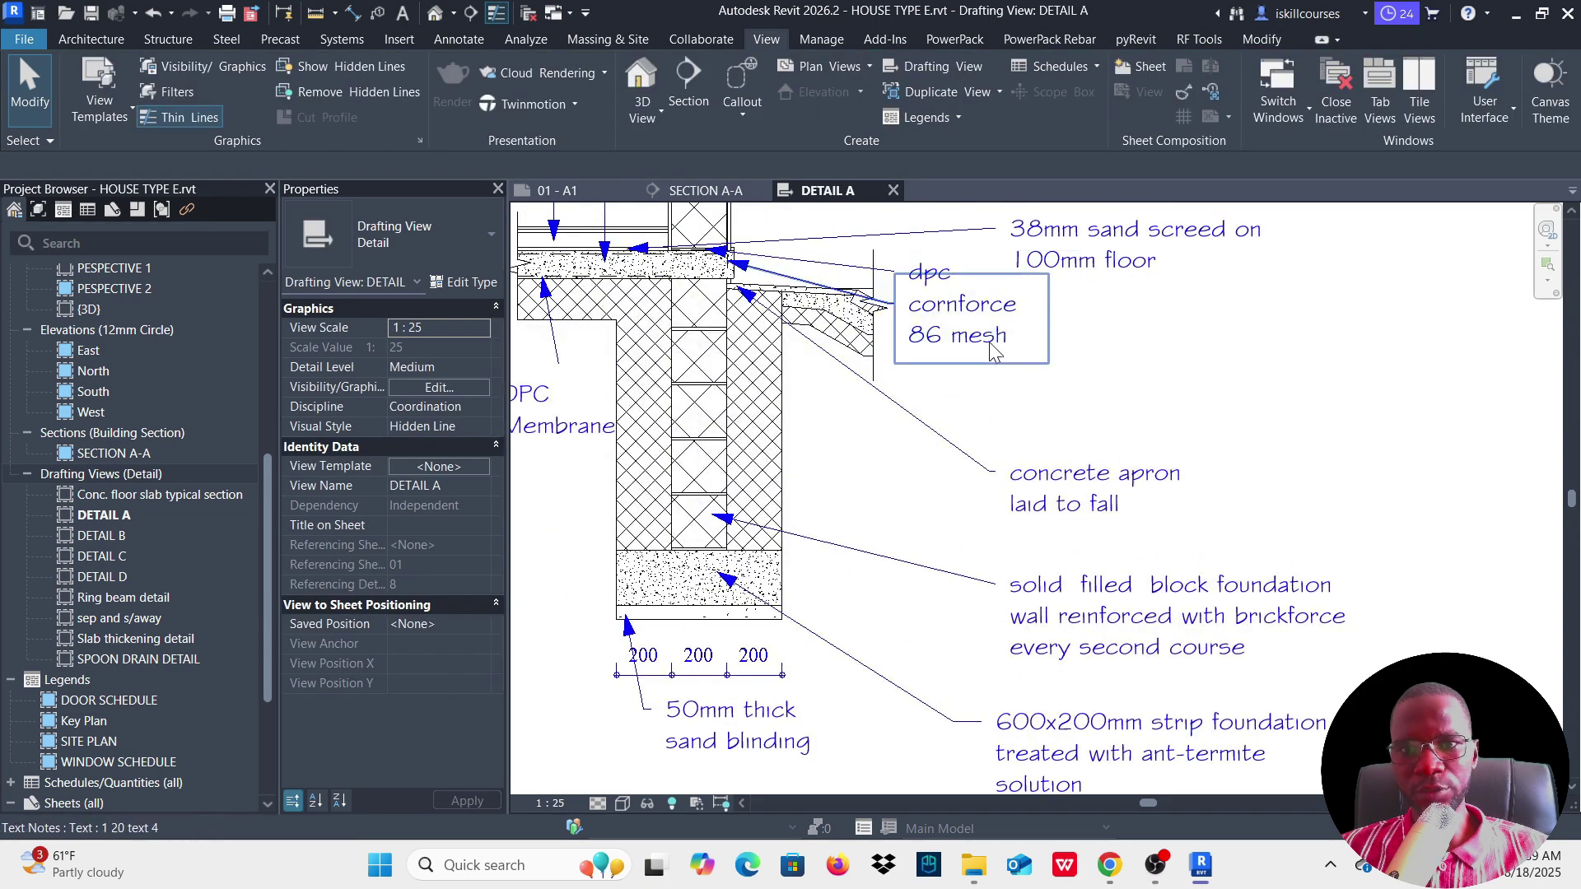
left_click(1002, 332)
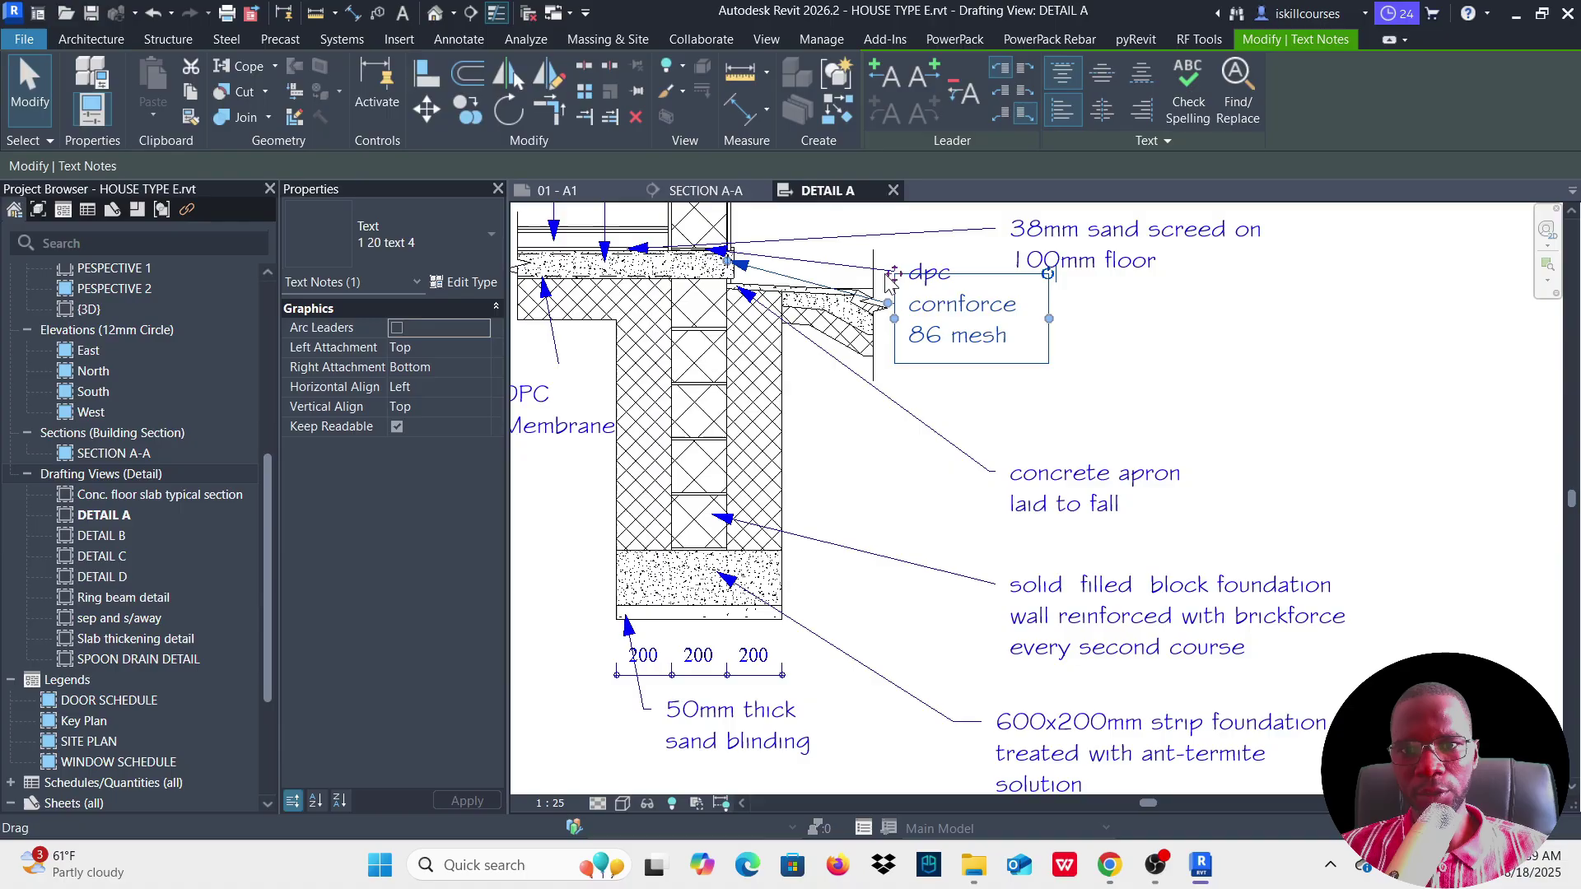
left_click_drag(898, 284, 1011, 374)
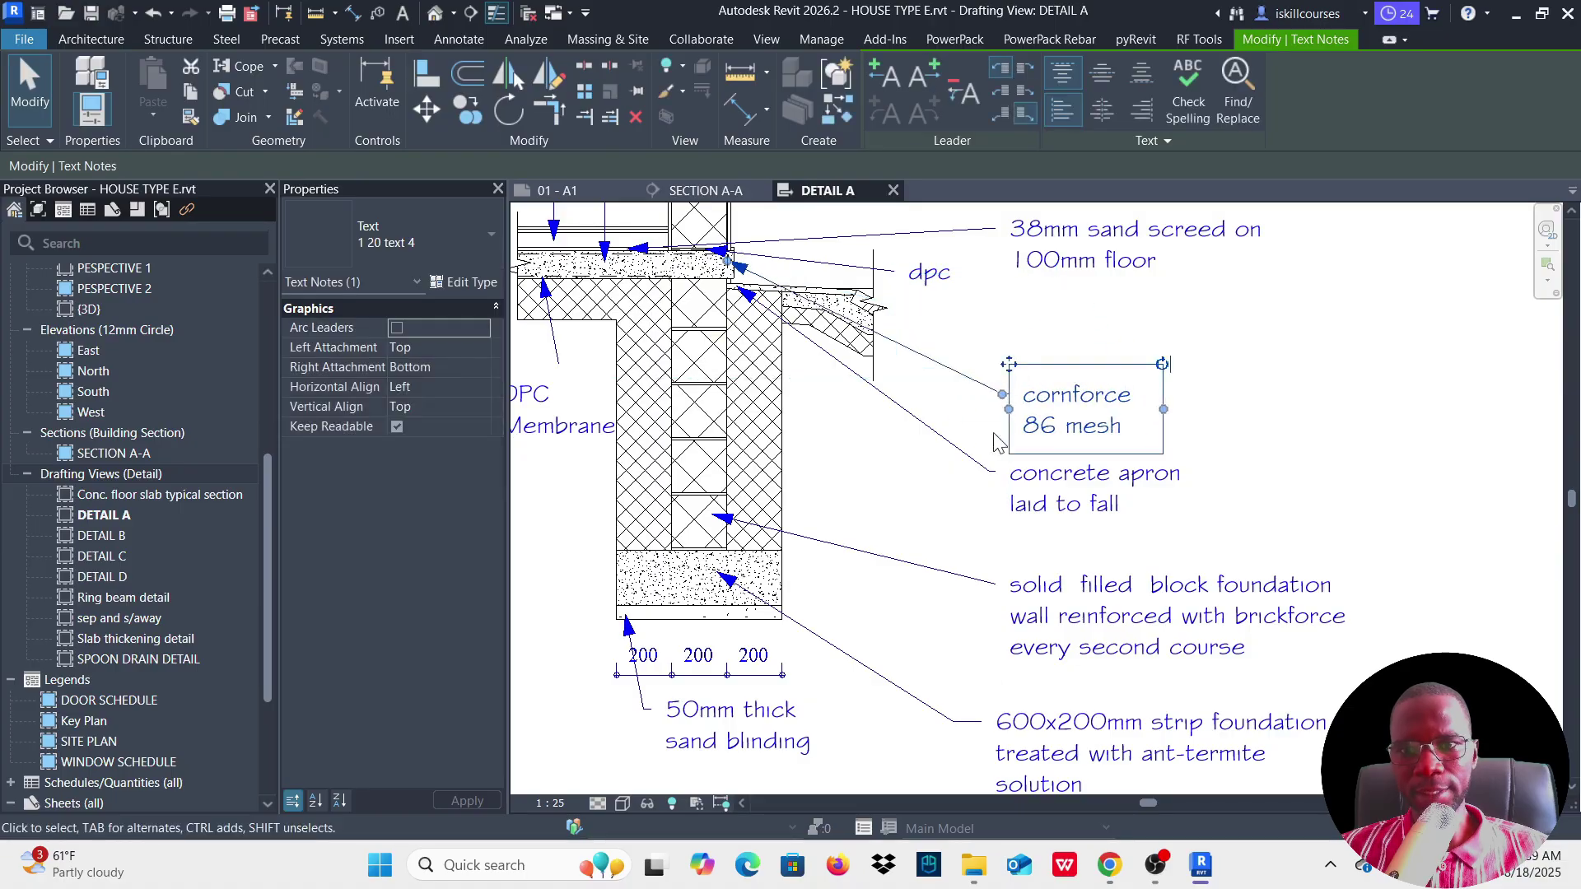
scroll(1013, 376, "down", 3)
scroll(1013, 372, "up", 2)
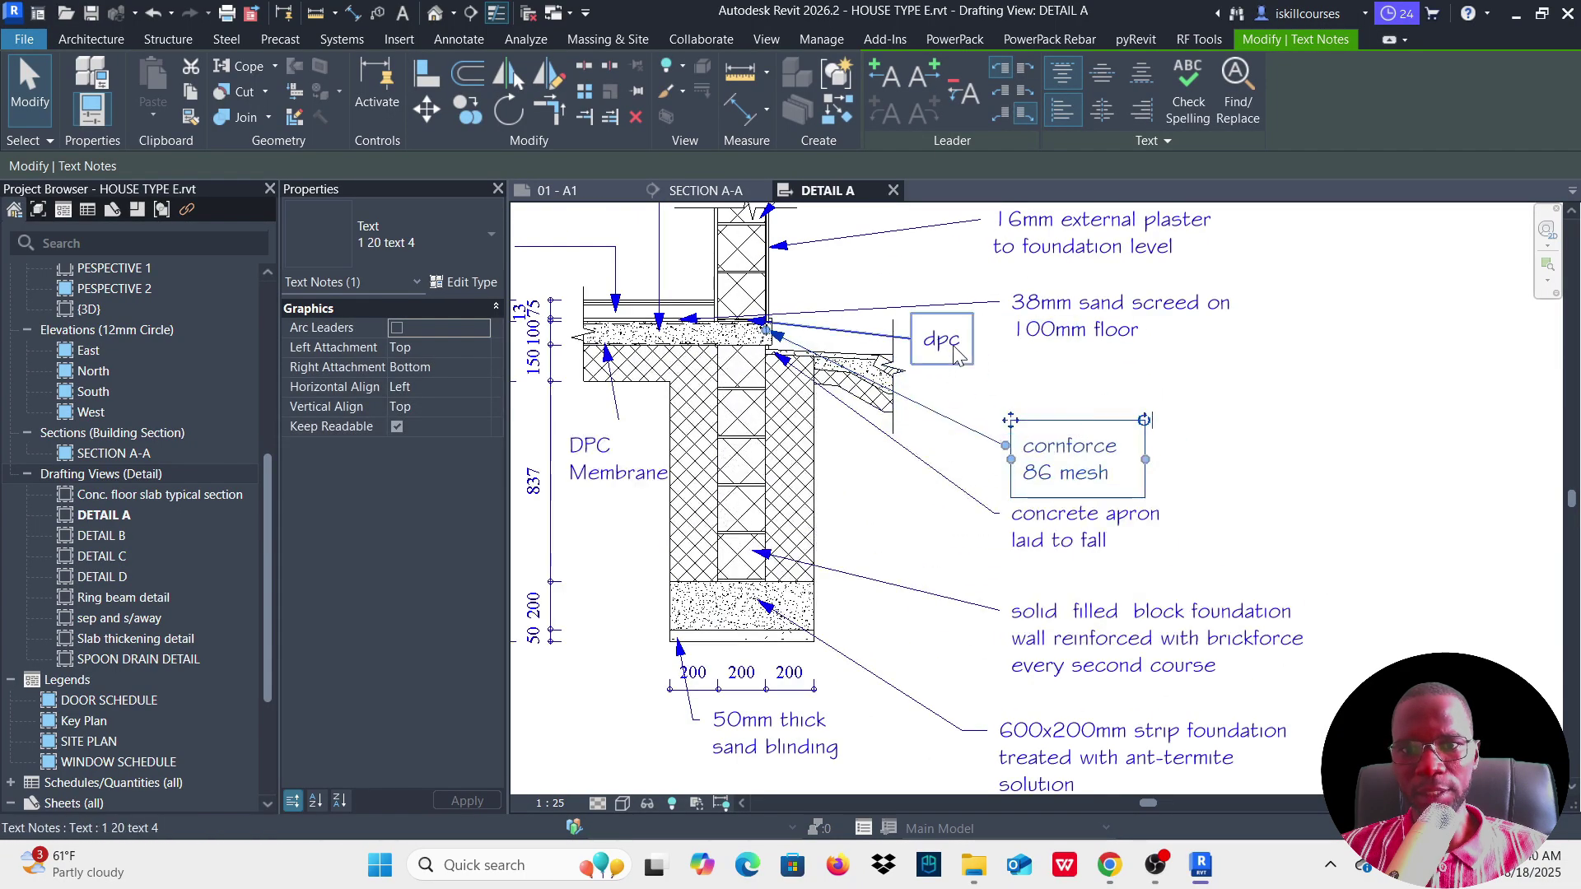
left_click_drag(912, 319, 1018, 377, "ctrl")
double_click(1108, 327)
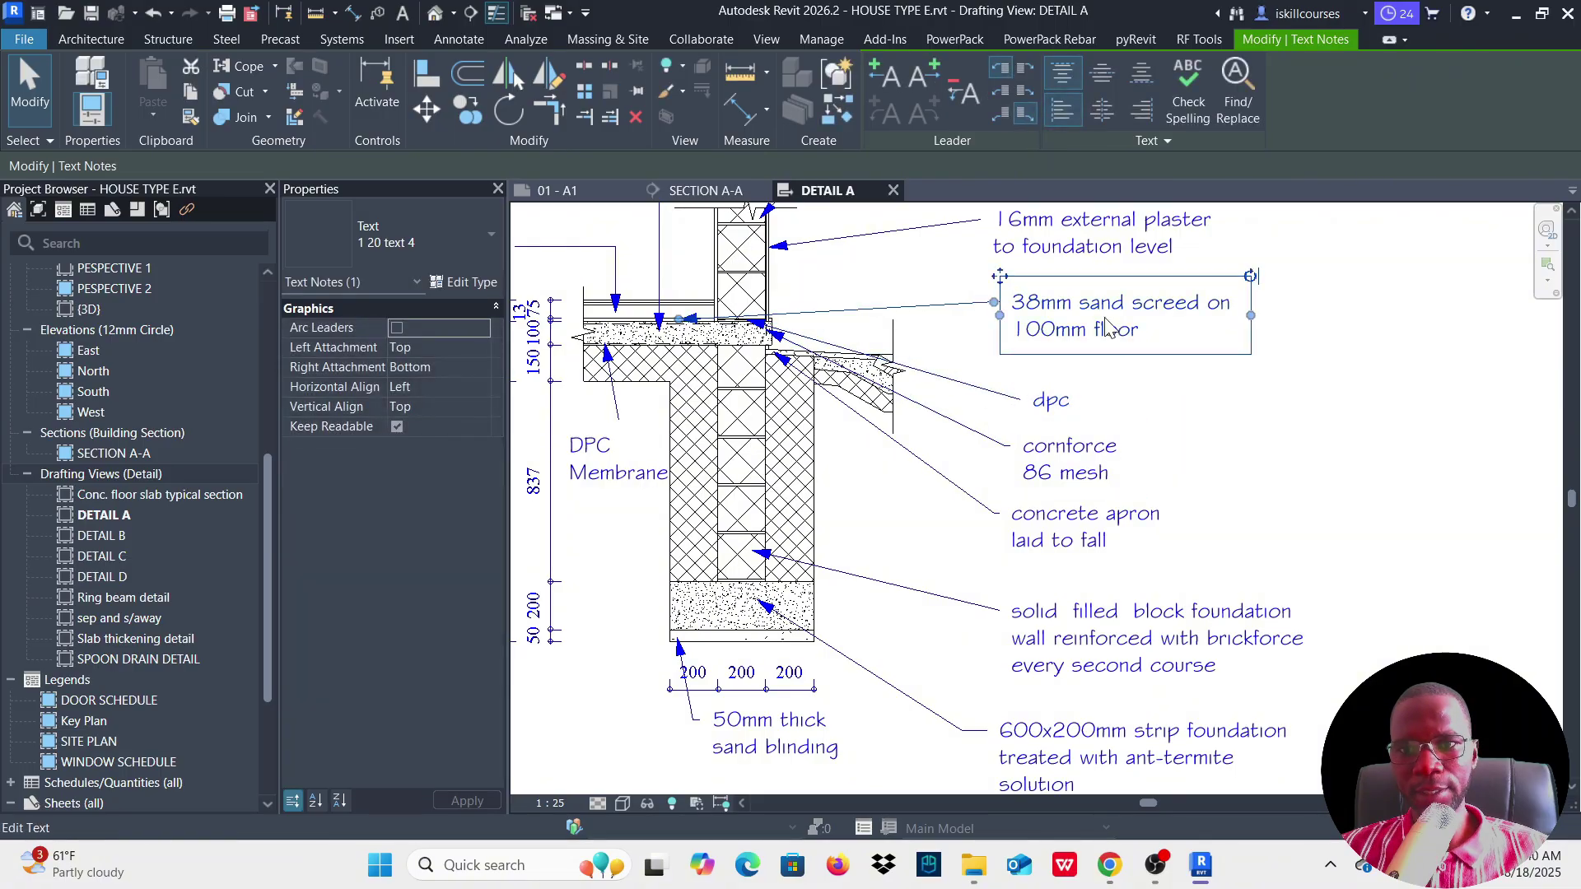
scroll(1003, 332, "down", 4)
left_click(1235, 560)
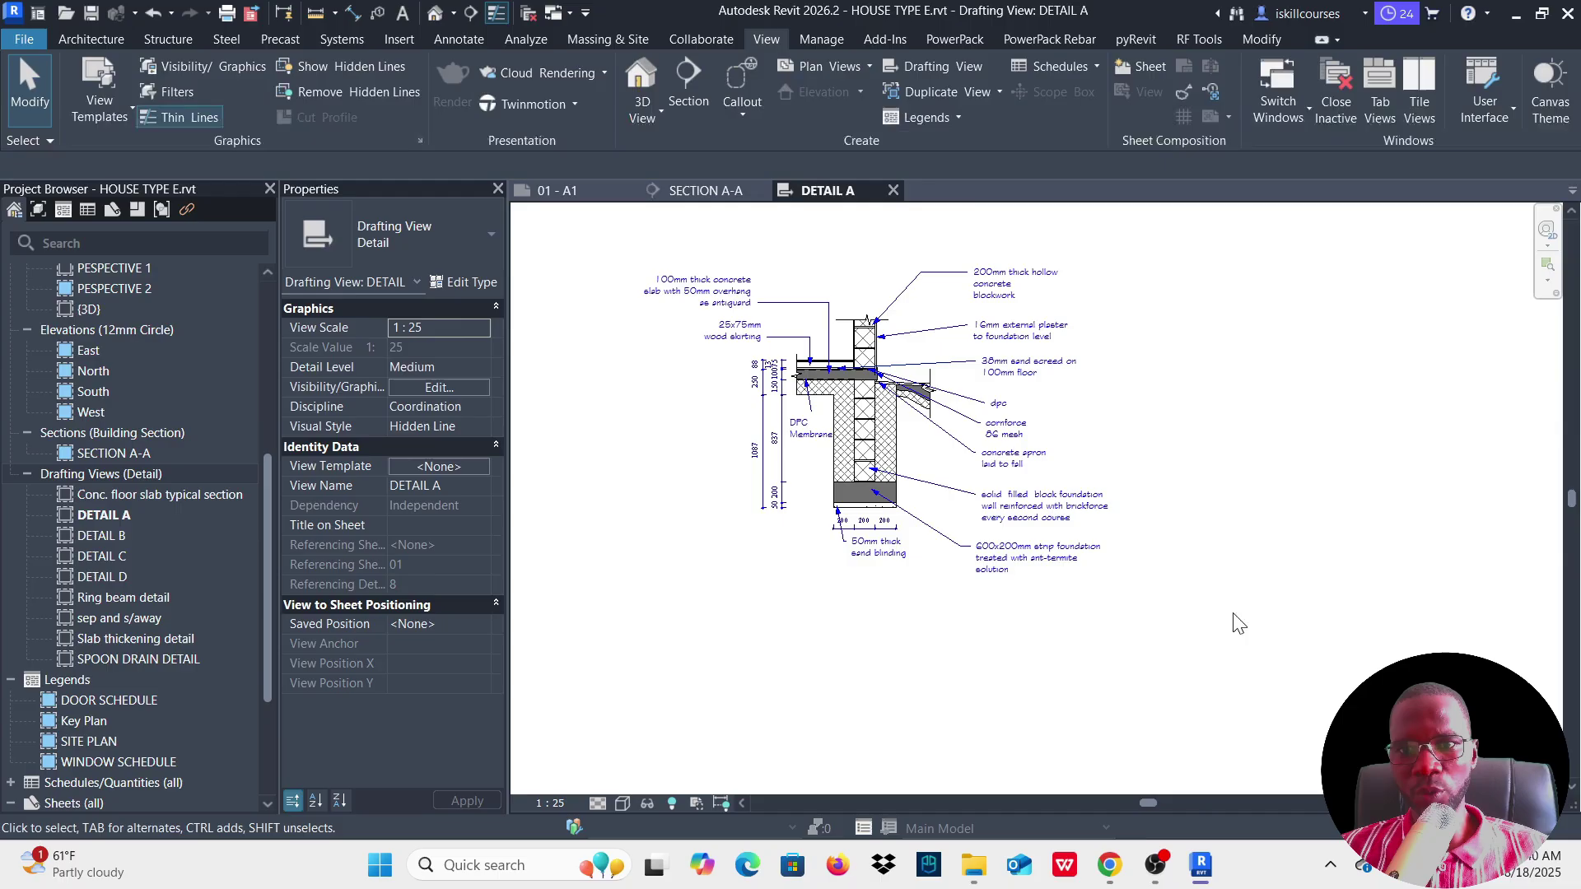
Step: Align the left edges of the text notes to the right of the wall, leaving out the dpc note
left_click_drag(1157, 640, 1046, 371)
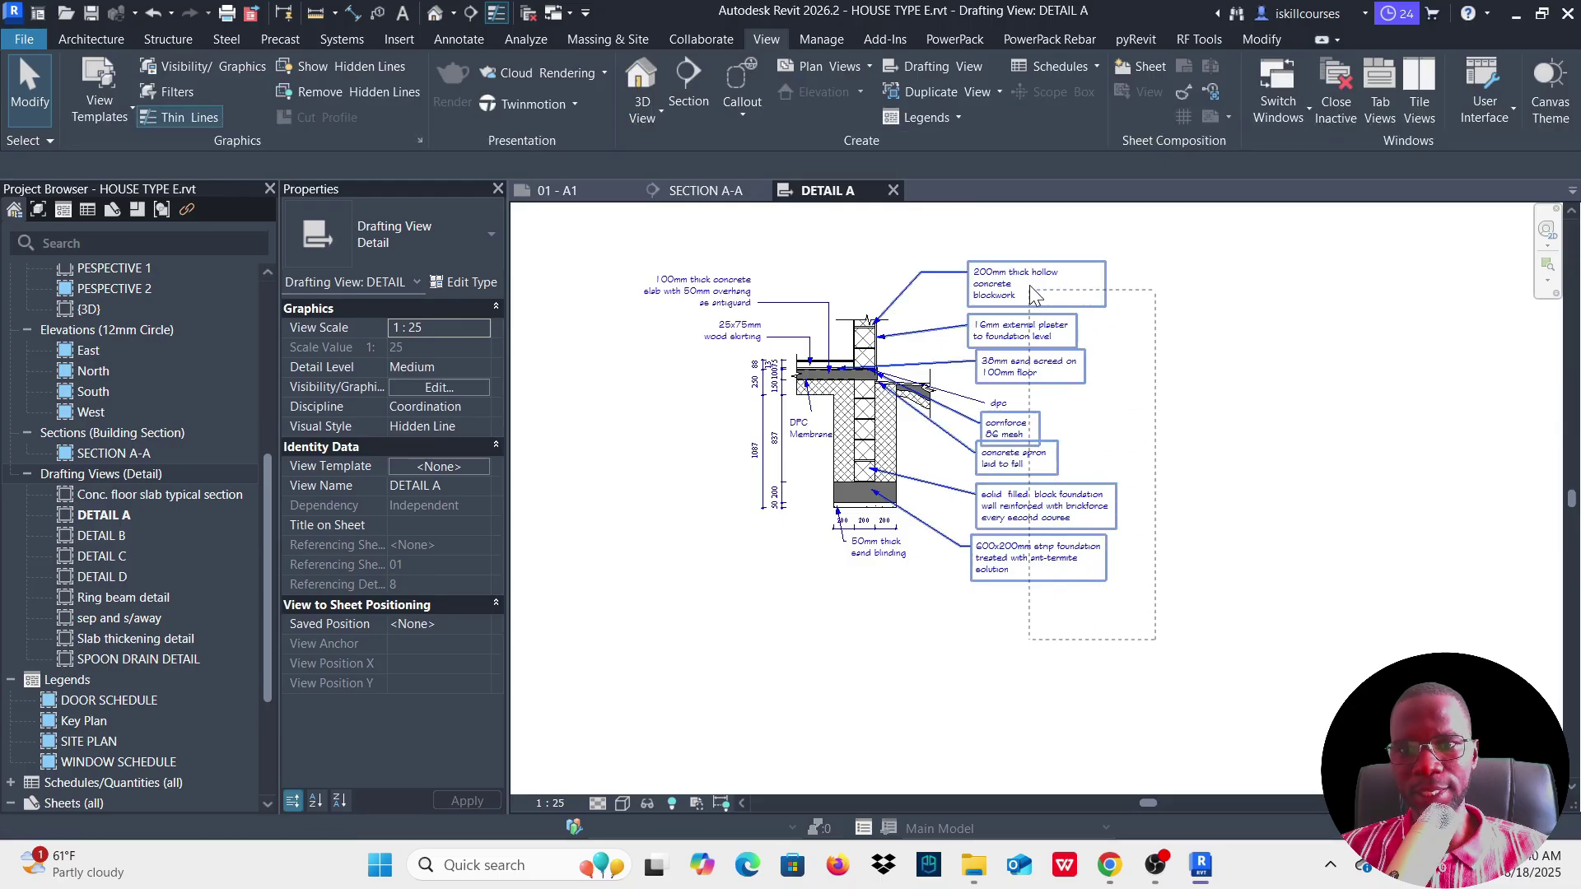
left_click_drag(1034, 278, 1034, 278)
scroll(1087, 527, "down", 1)
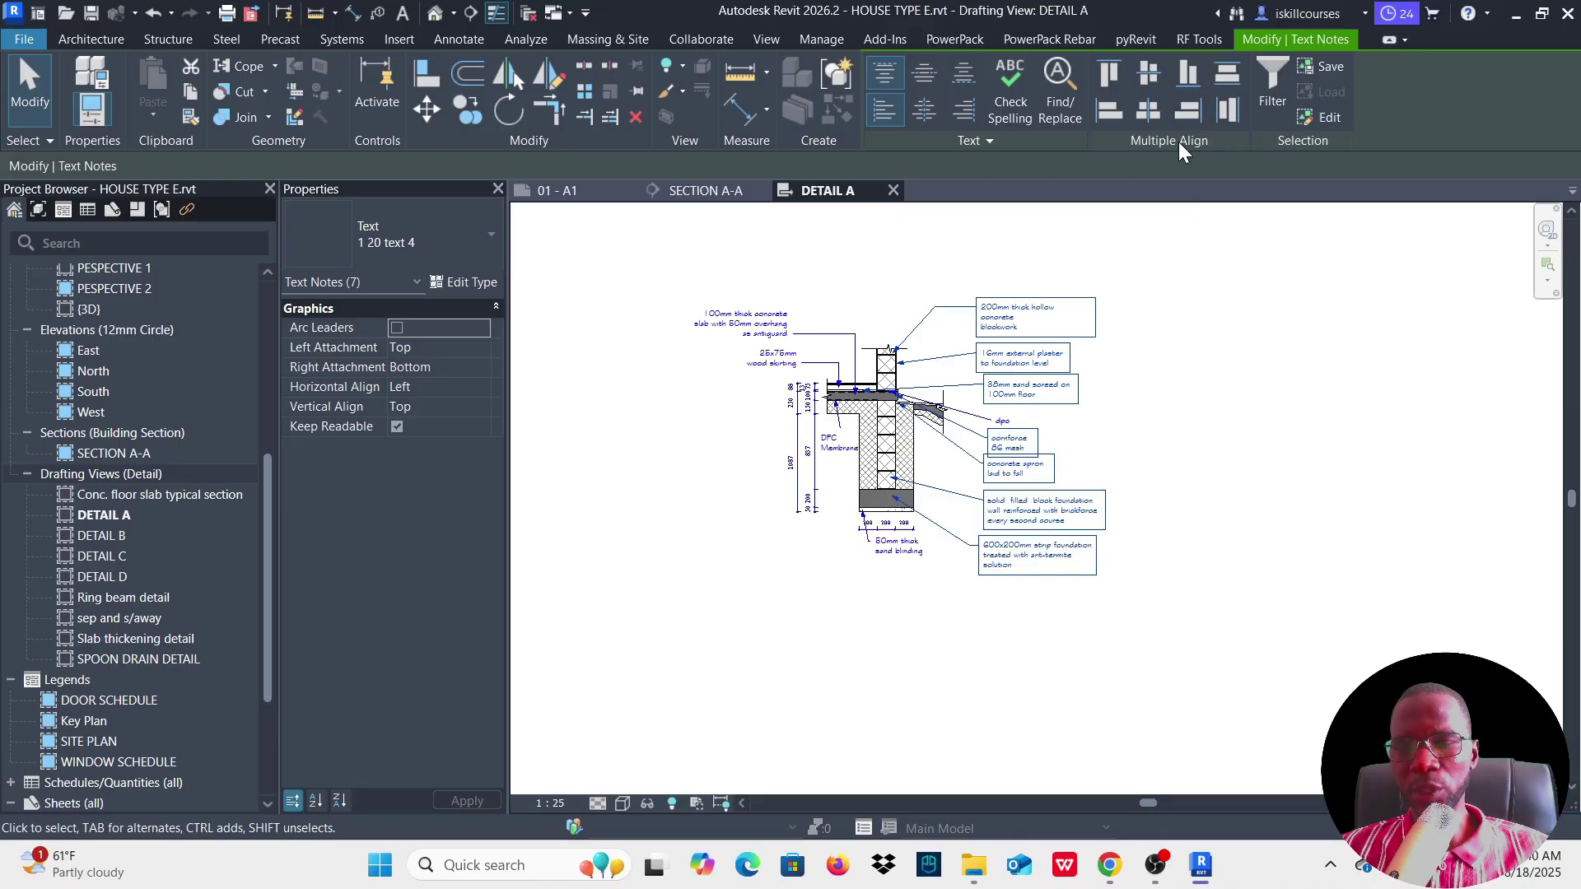
left_click(1104, 111)
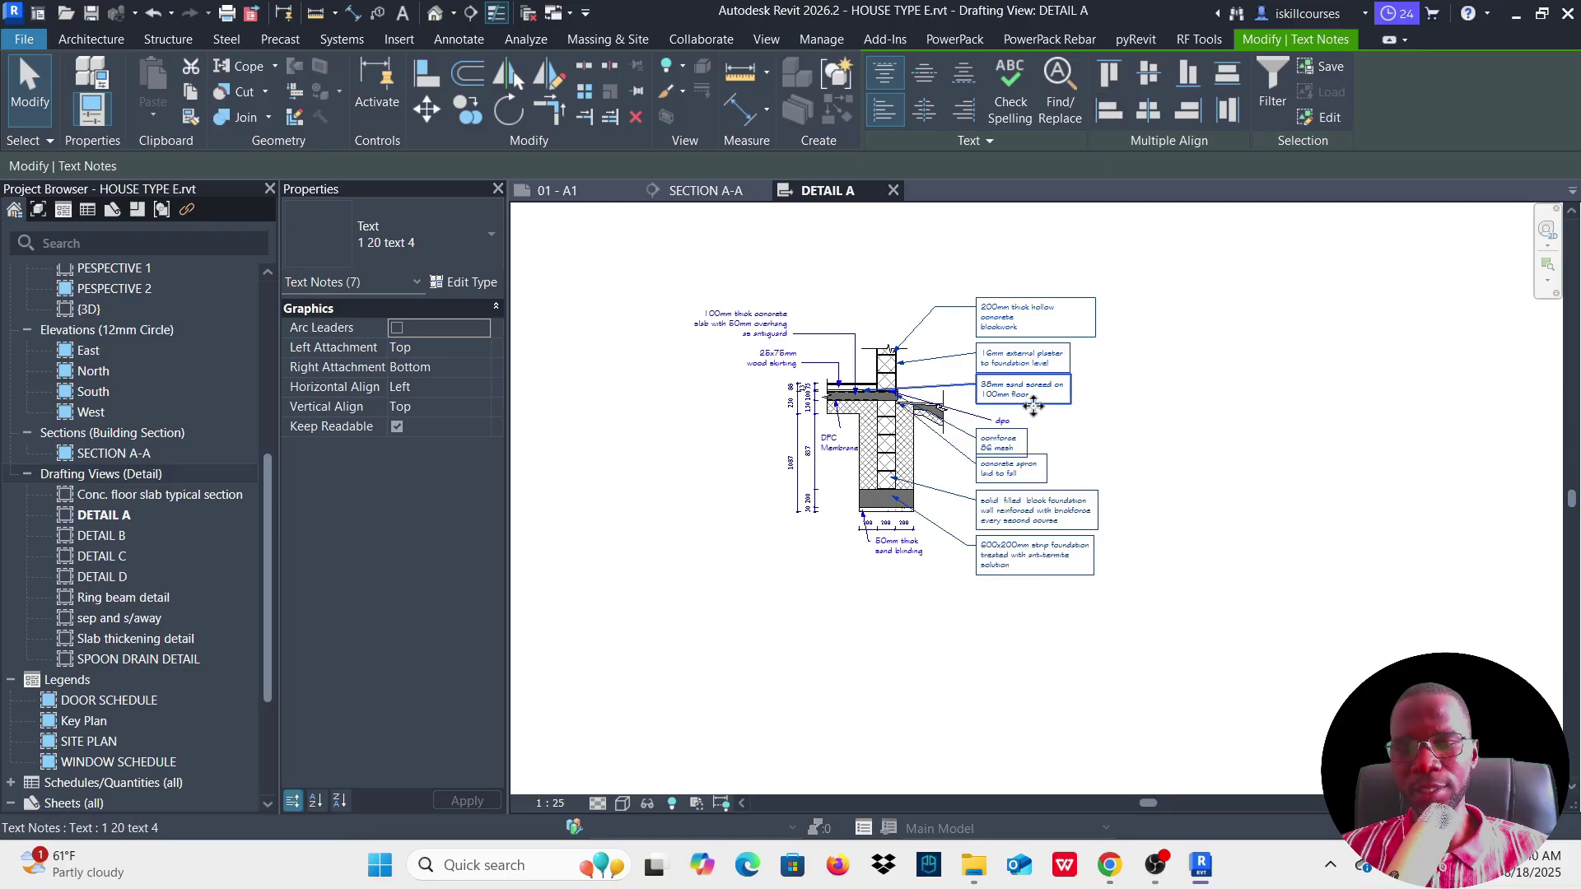
scroll(1038, 404, "up", 3)
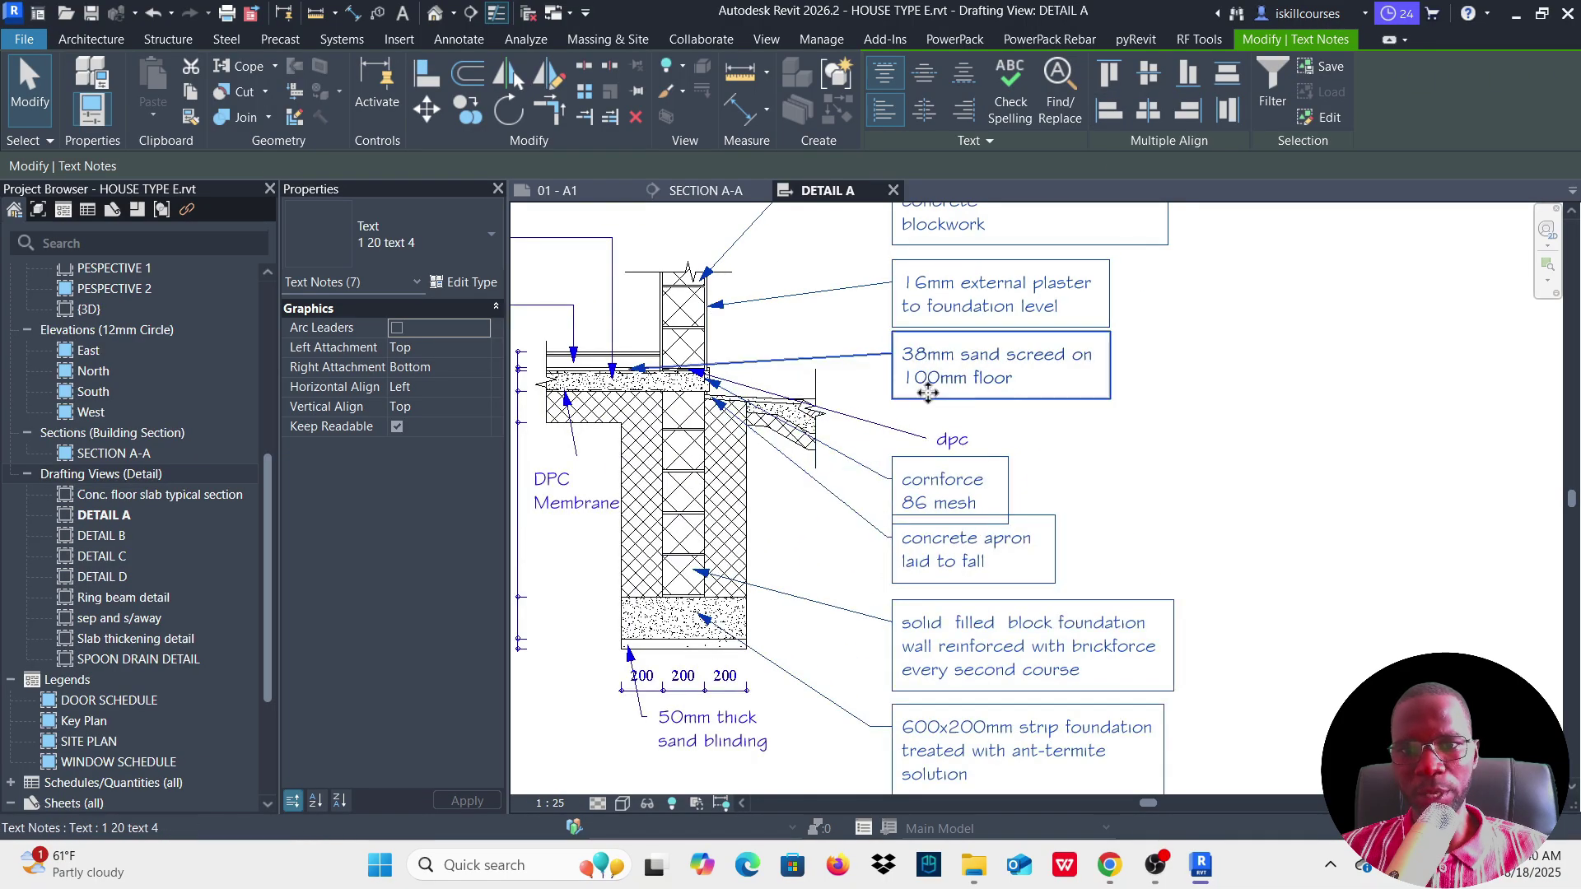
left_click(1336, 495)
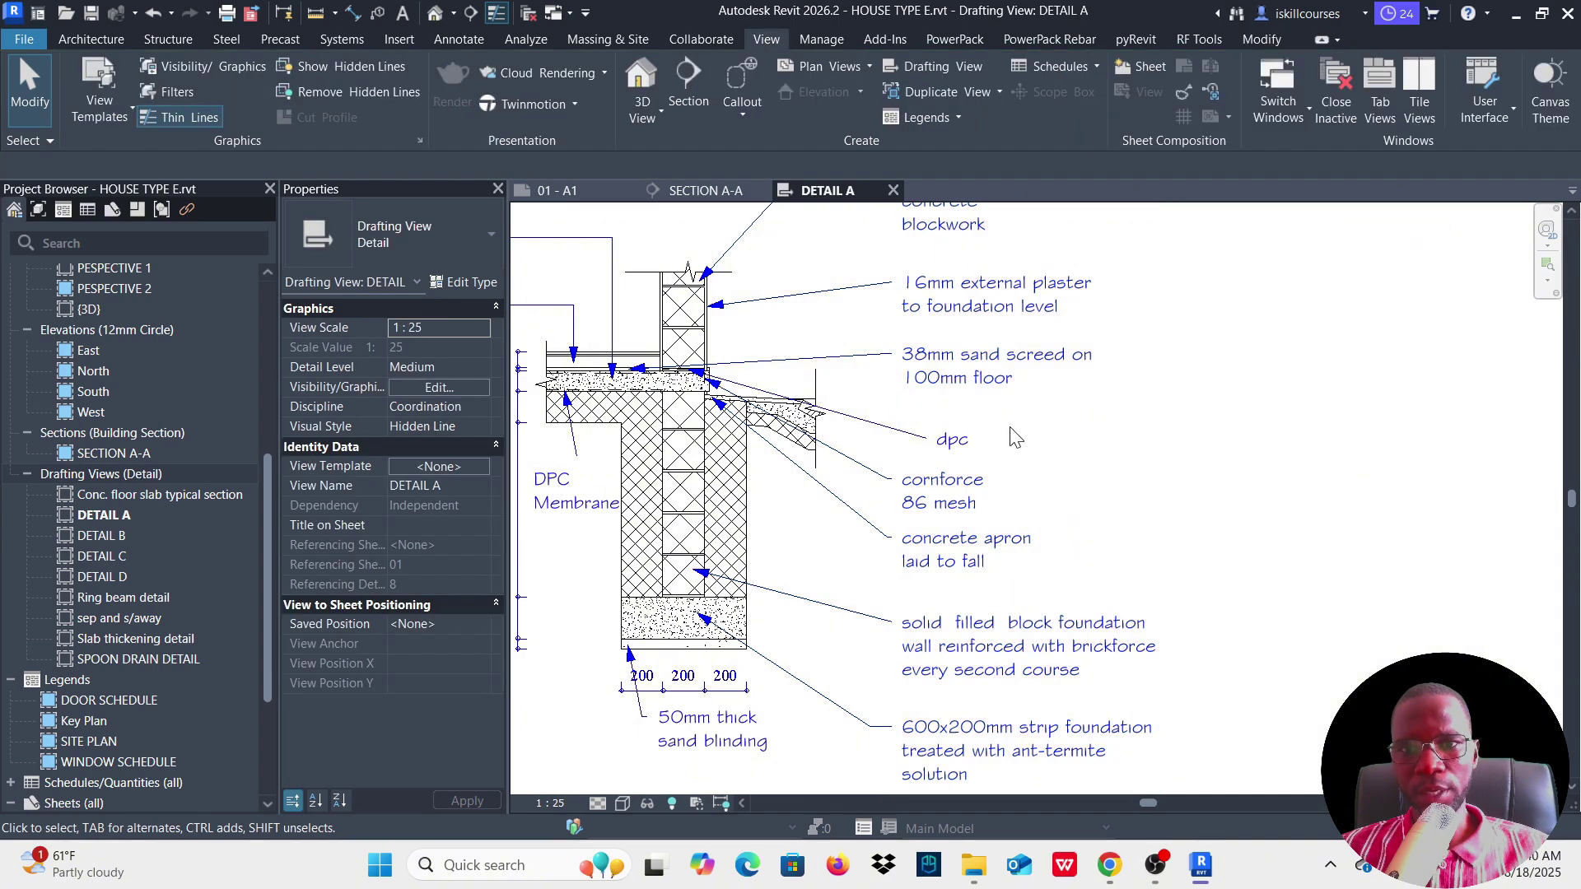
left_click(962, 439)
left_click(1203, 461)
scroll(1086, 443, "down", 3)
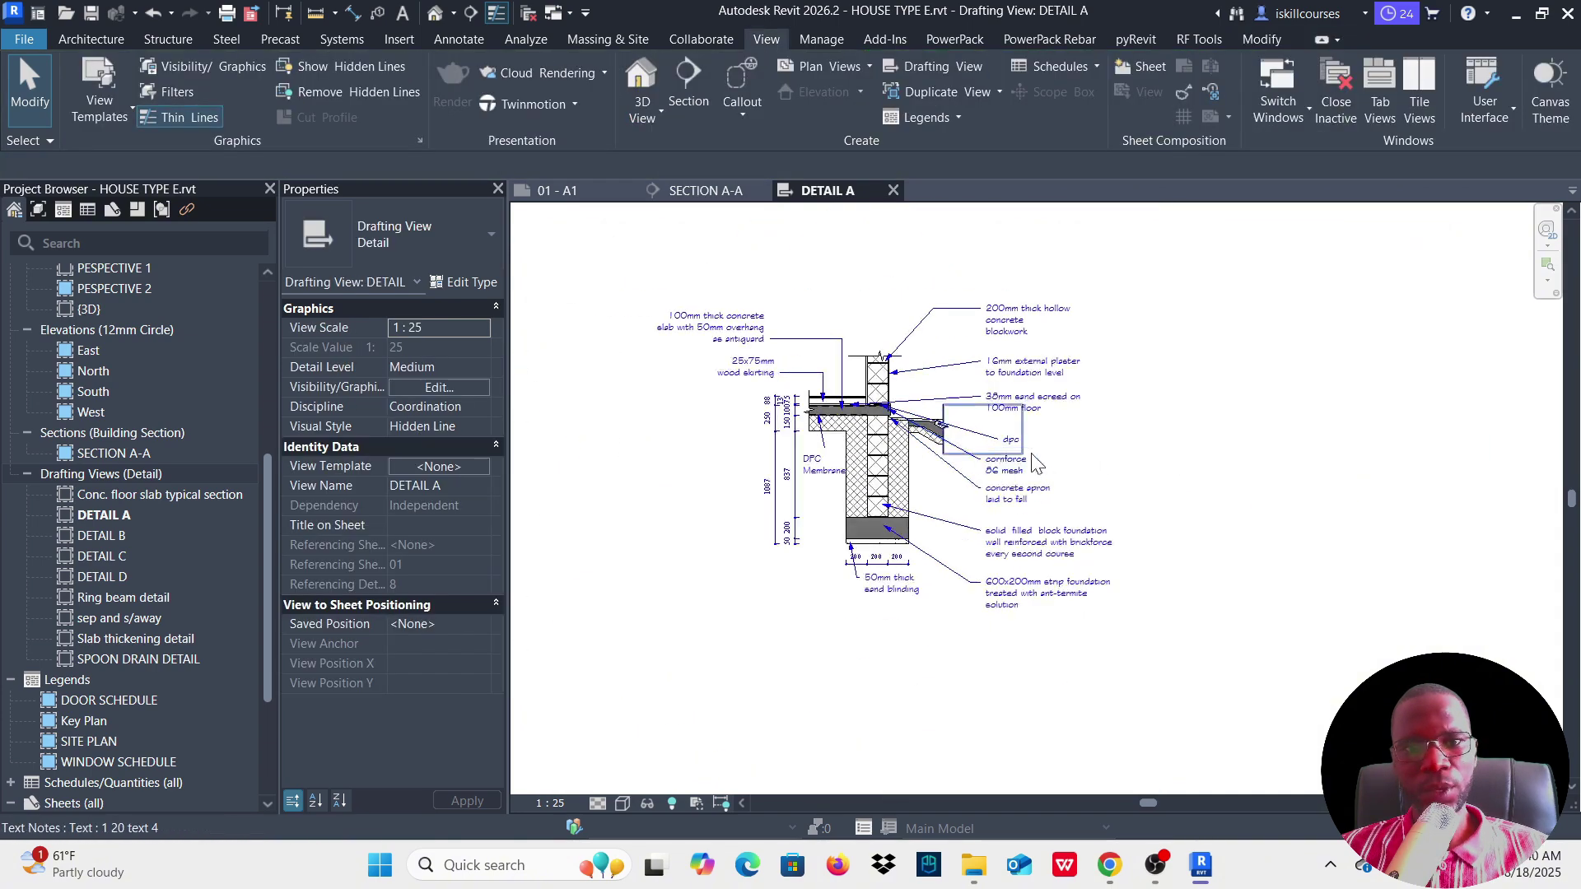
scroll(741, 290, "up", 3)
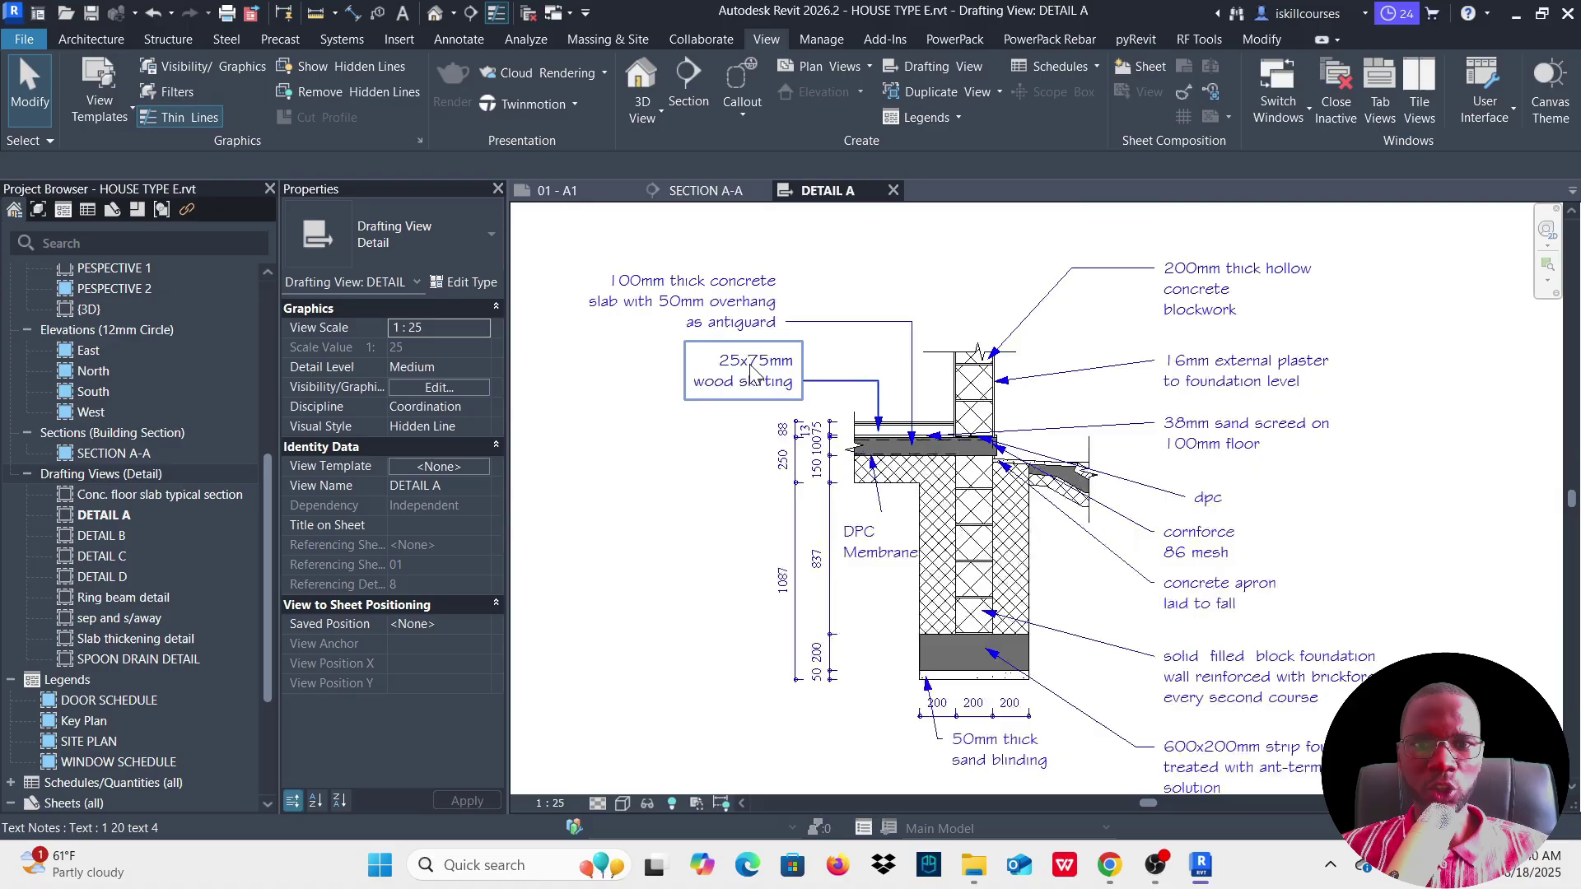
Step: In Section A-A, draw a callout referencing drafting view DETAIL D around the eaves and wall top at the WP level near grids N and M
left_click(705, 195)
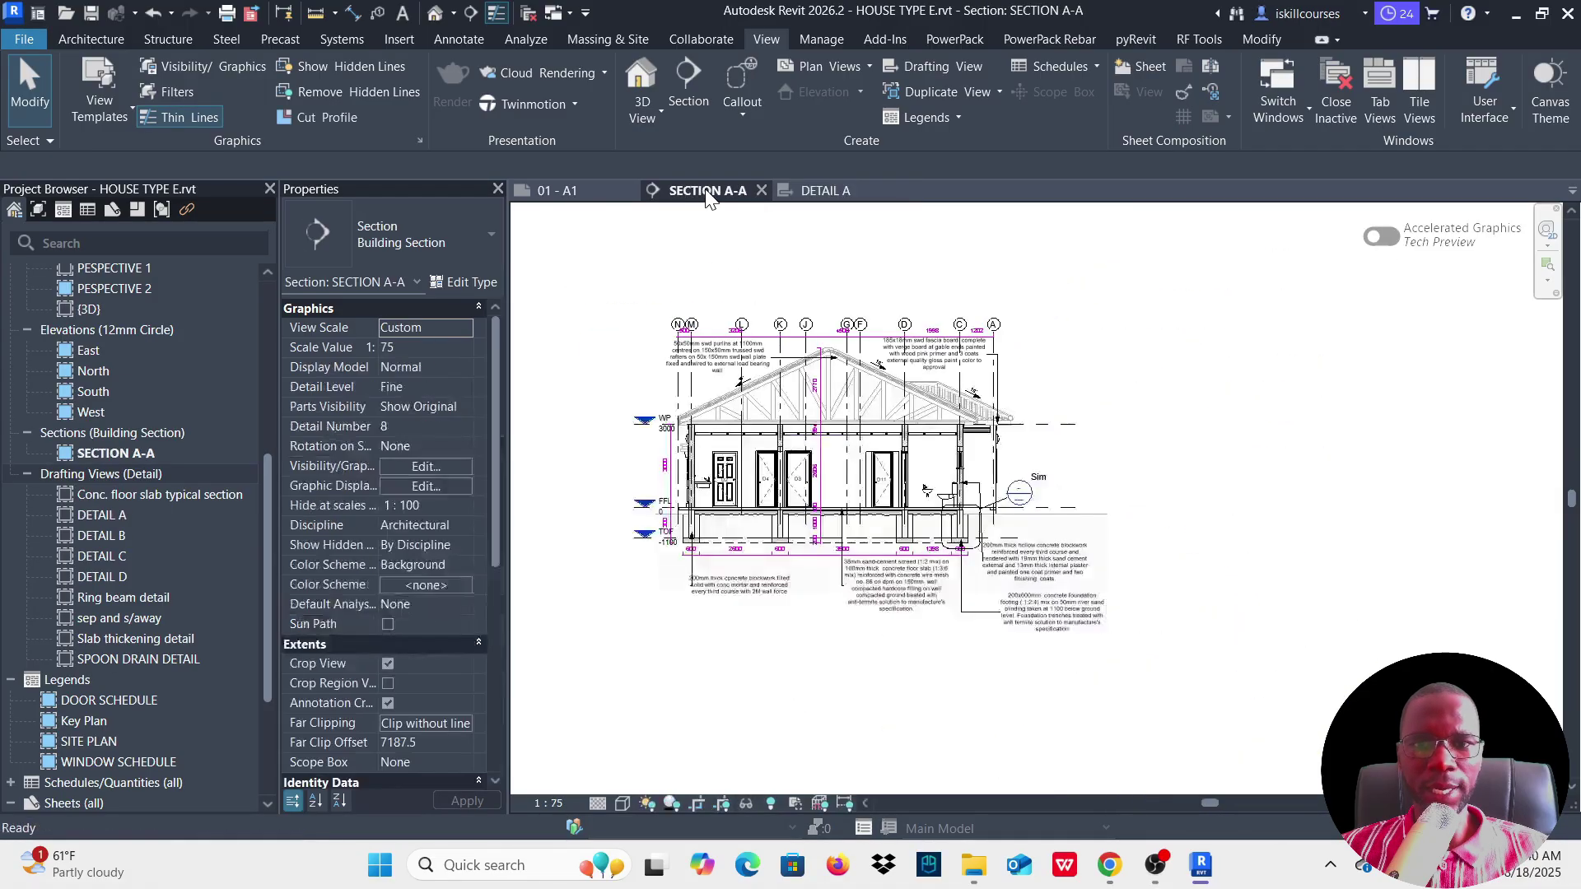
scroll(655, 439, "up", 4)
scroll(655, 439, "up", 2)
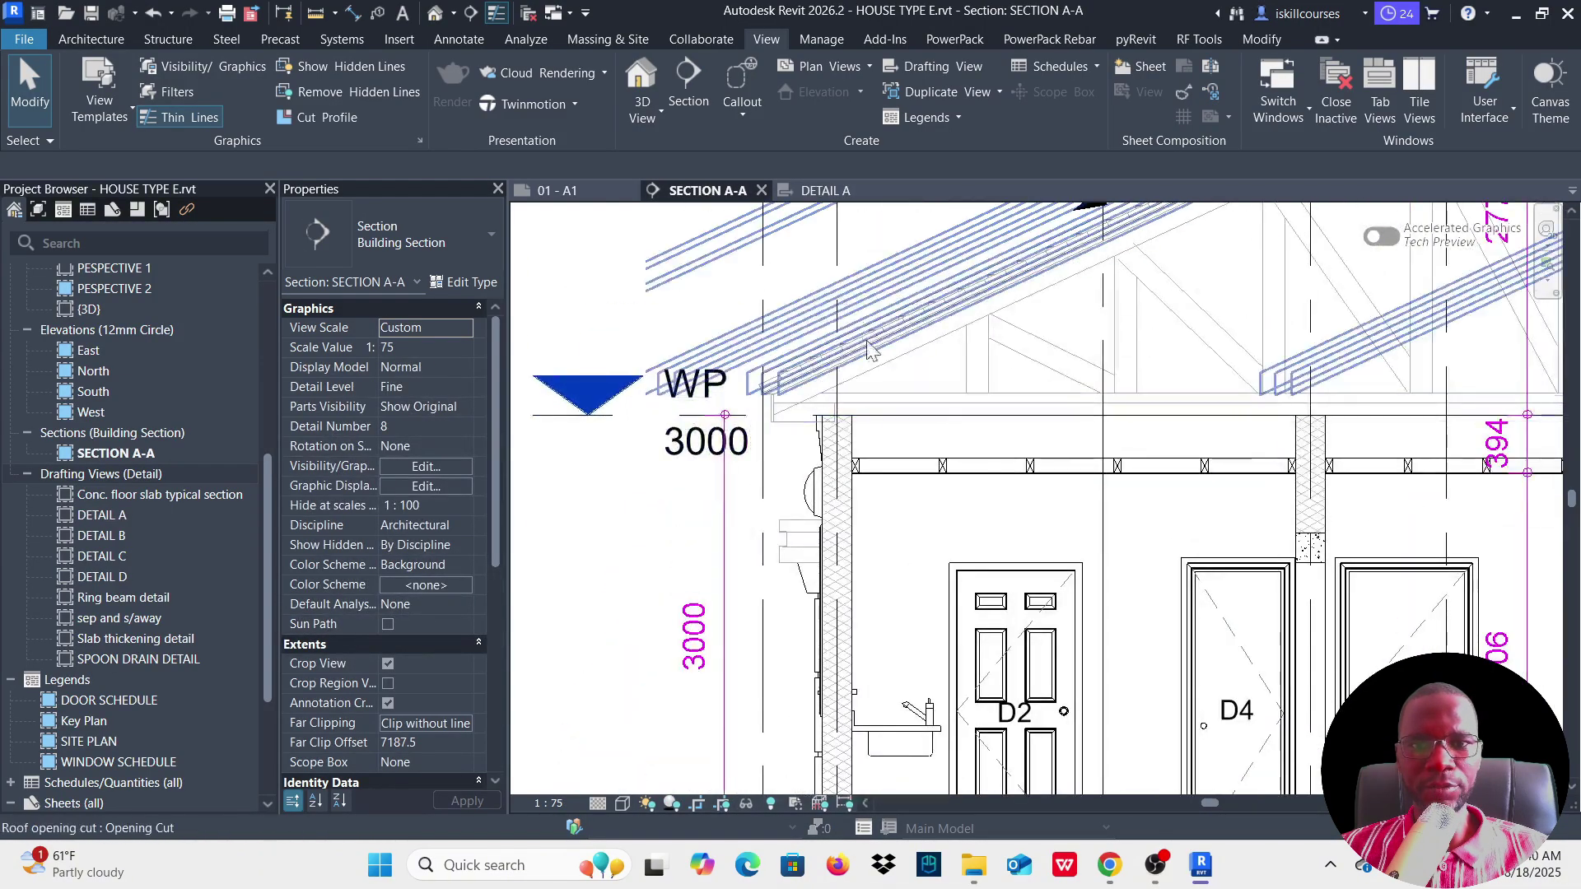
scroll(653, 582, "up", 2)
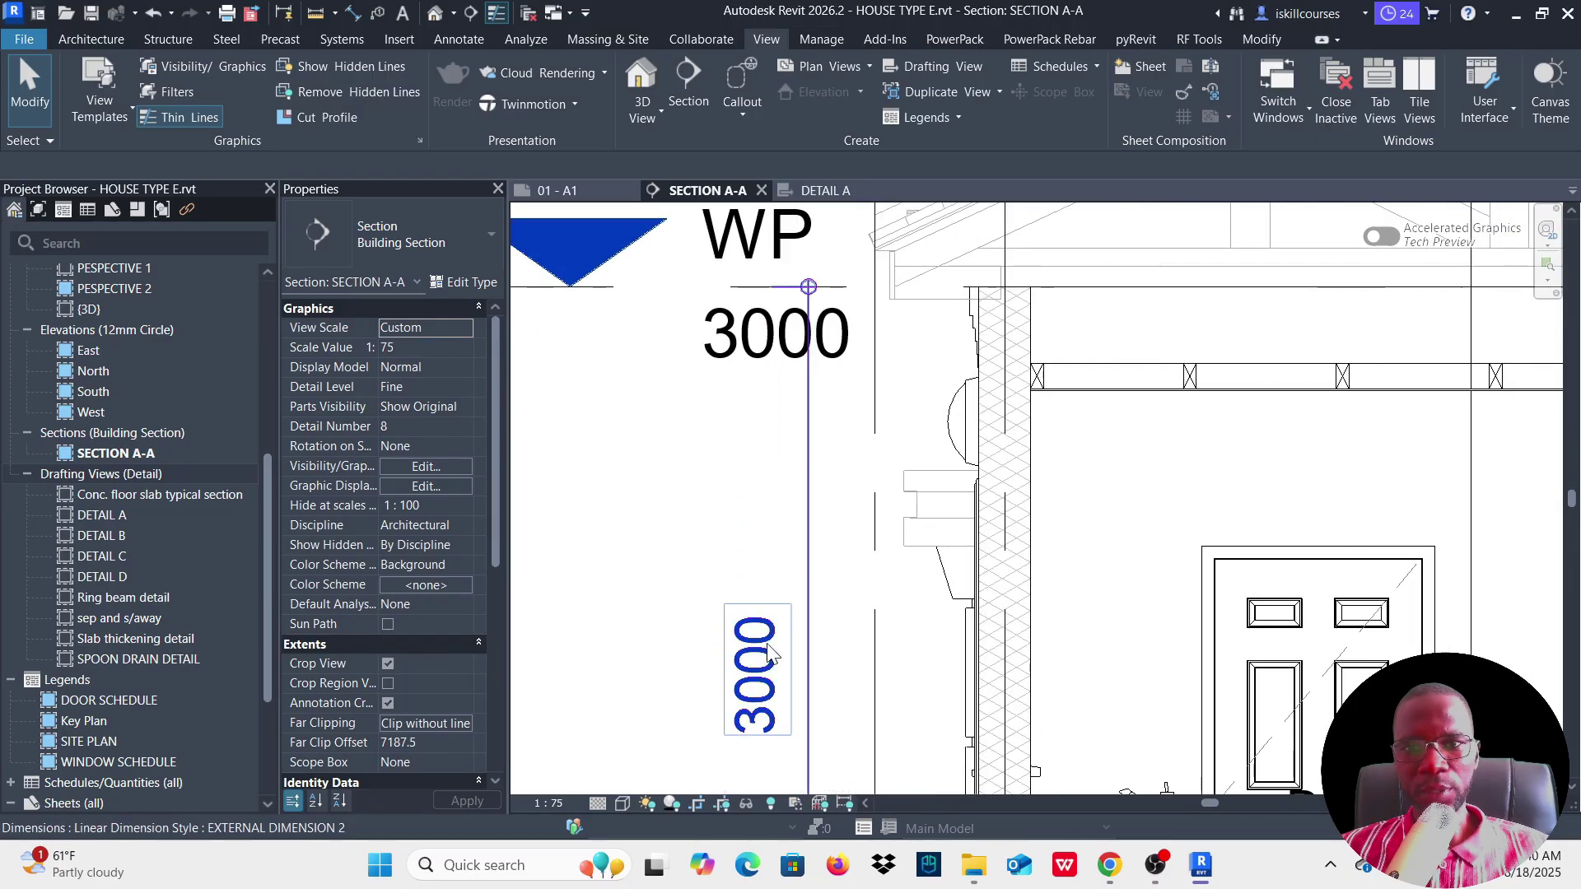
scroll(752, 650, "down", 2)
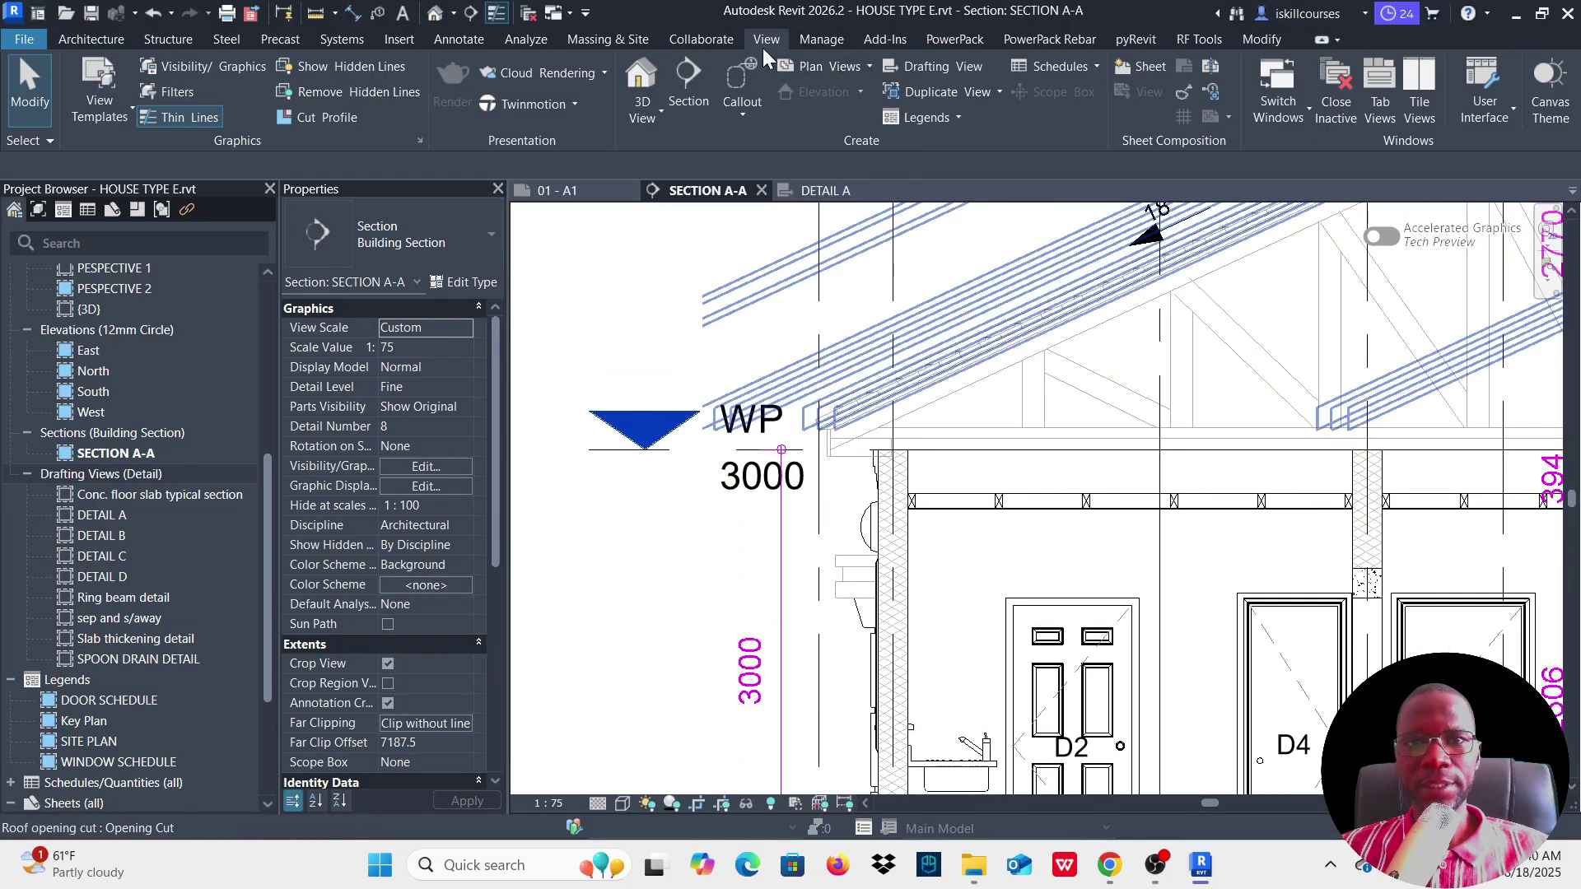
left_click(733, 75)
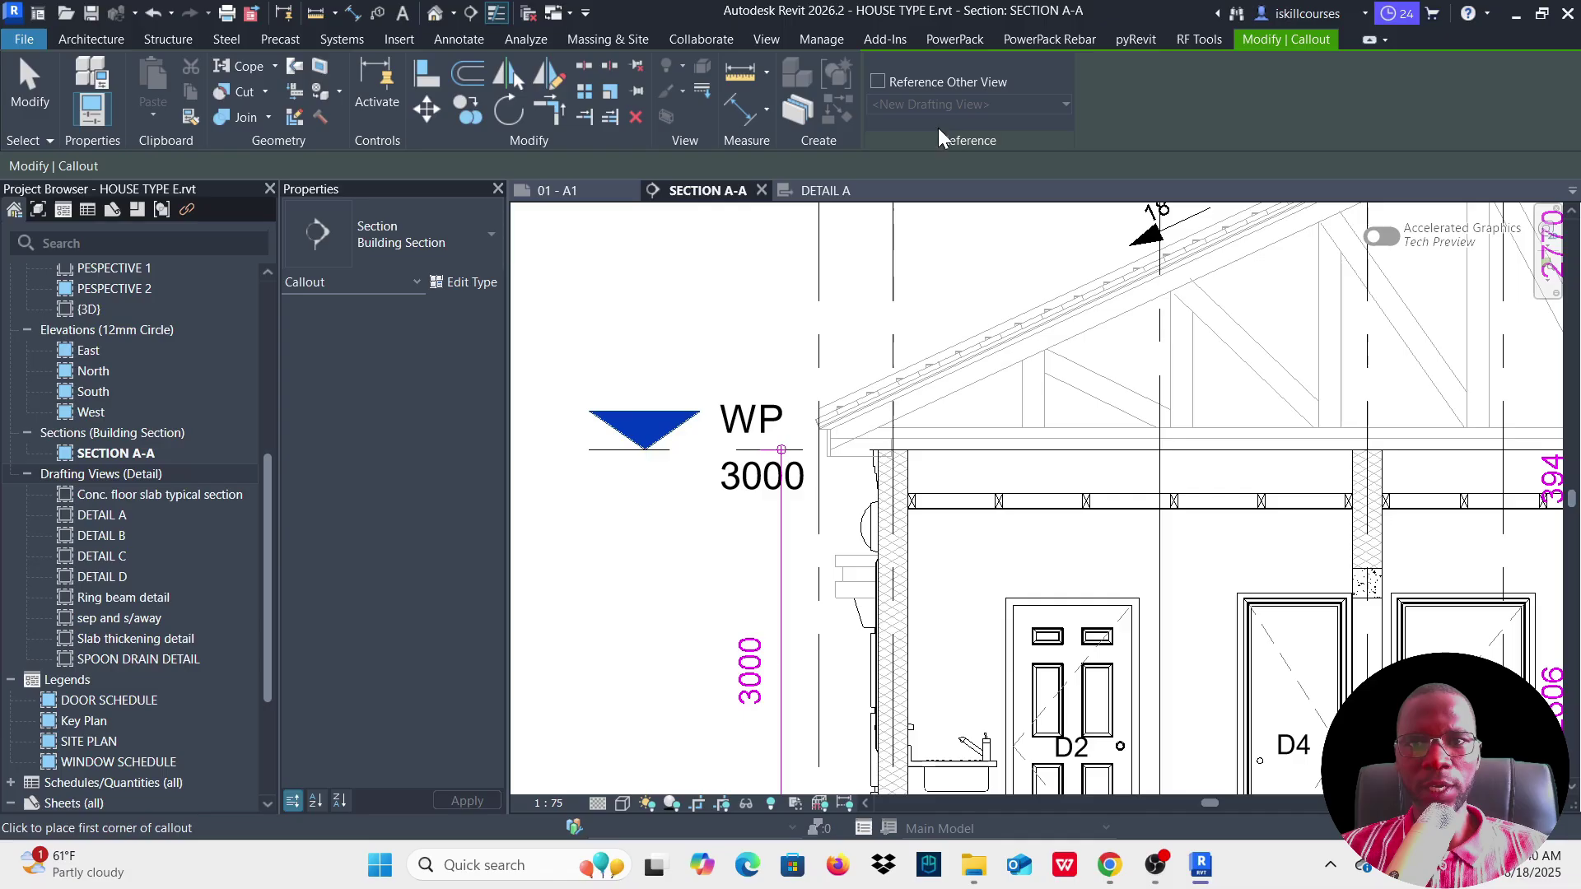
left_click(880, 82)
left_click(1065, 103)
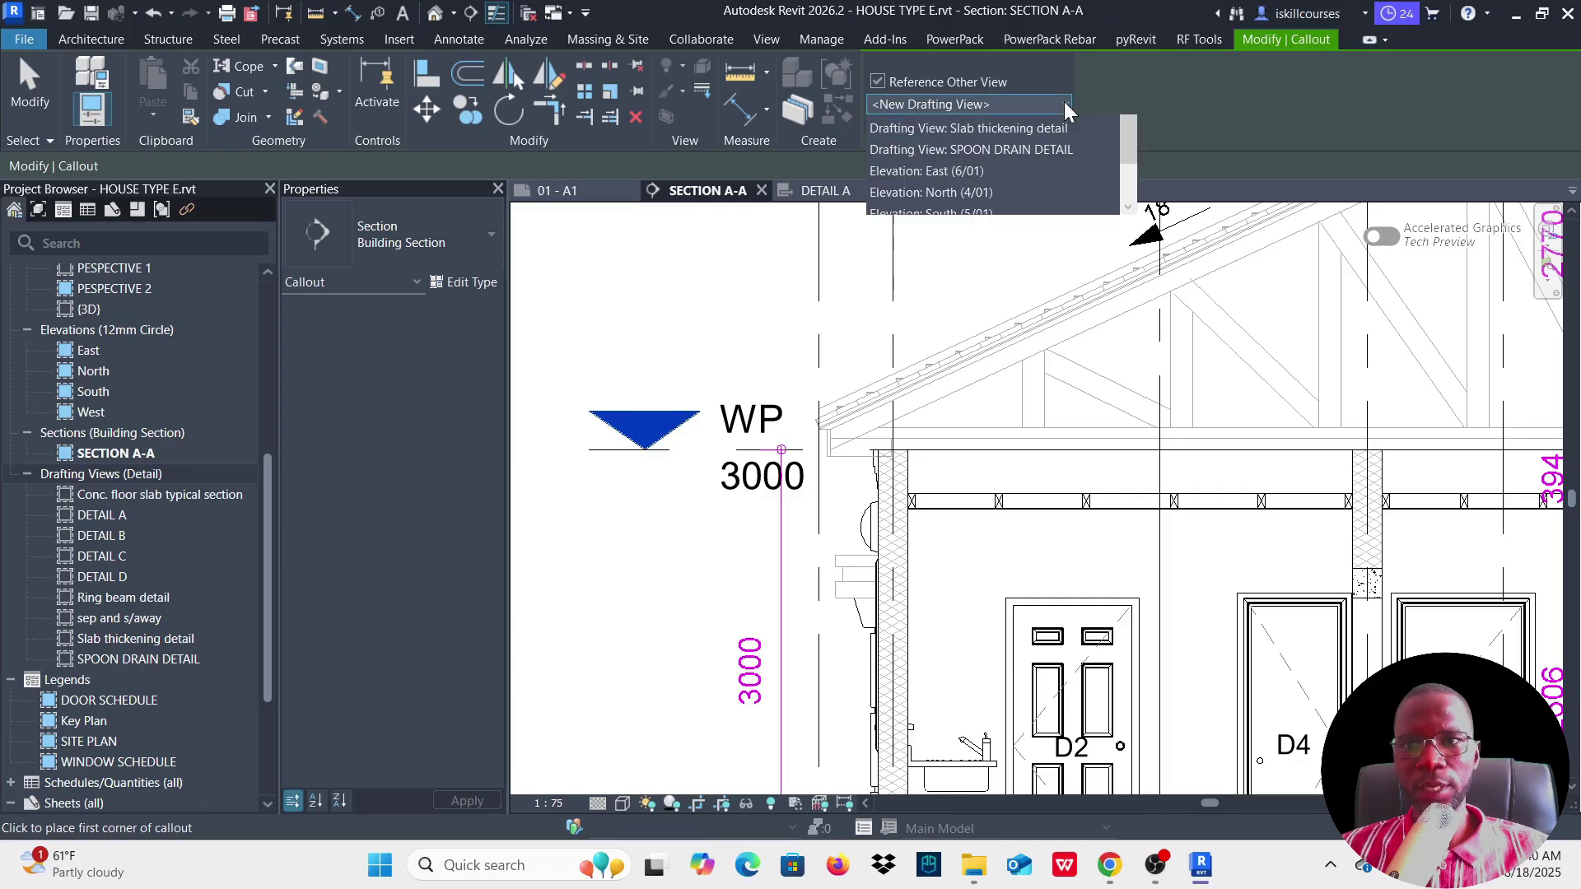
left_click(976, 261)
scroll(754, 449, "down", 3)
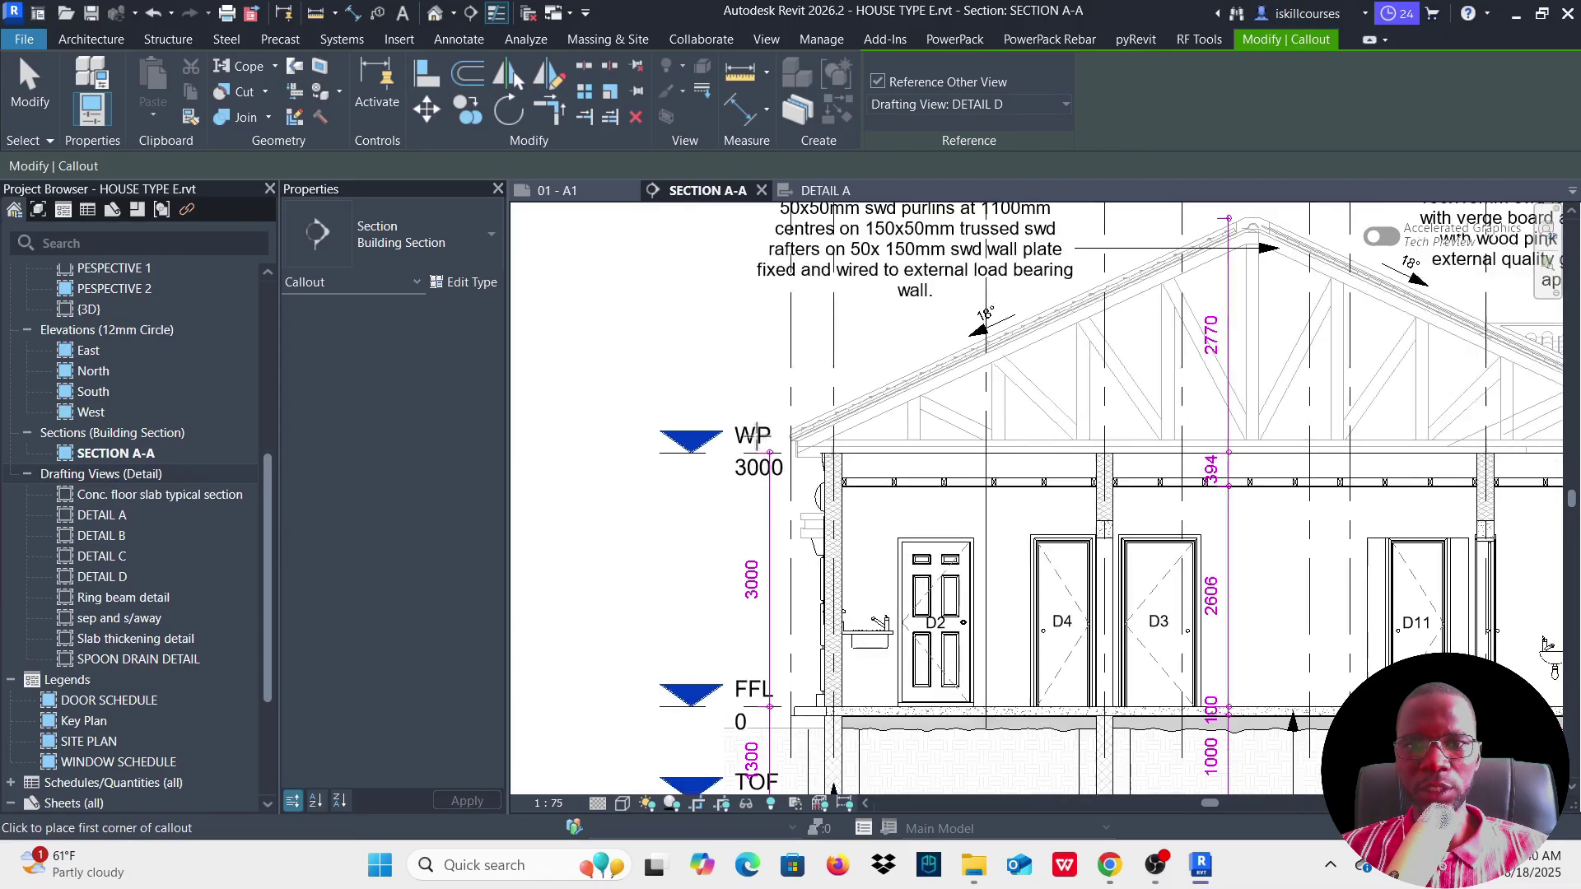
left_click(762, 405)
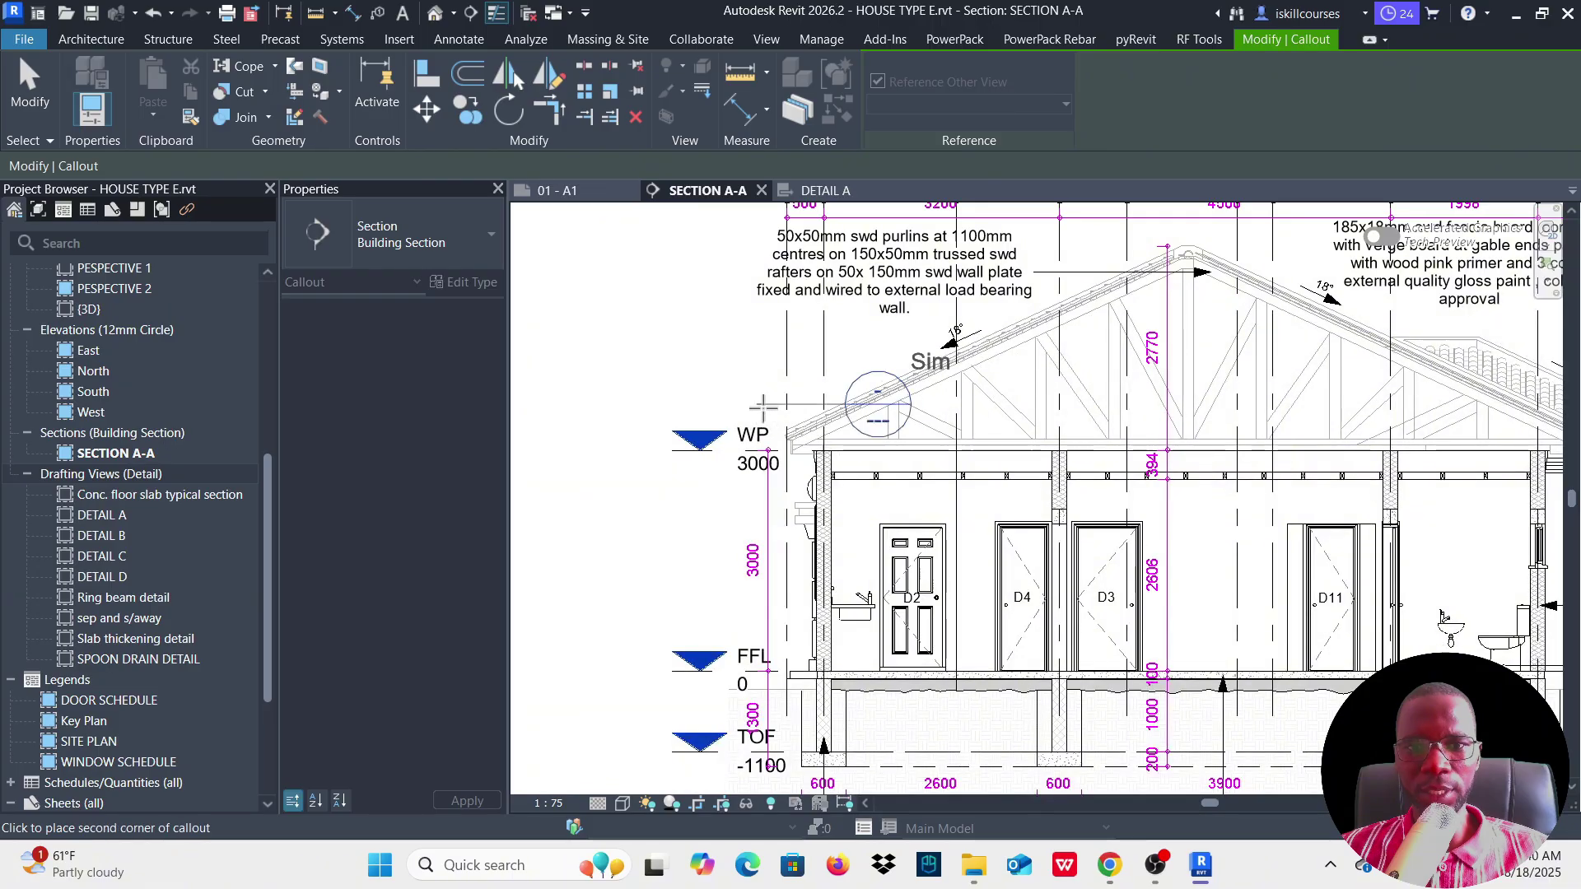
left_click(909, 523)
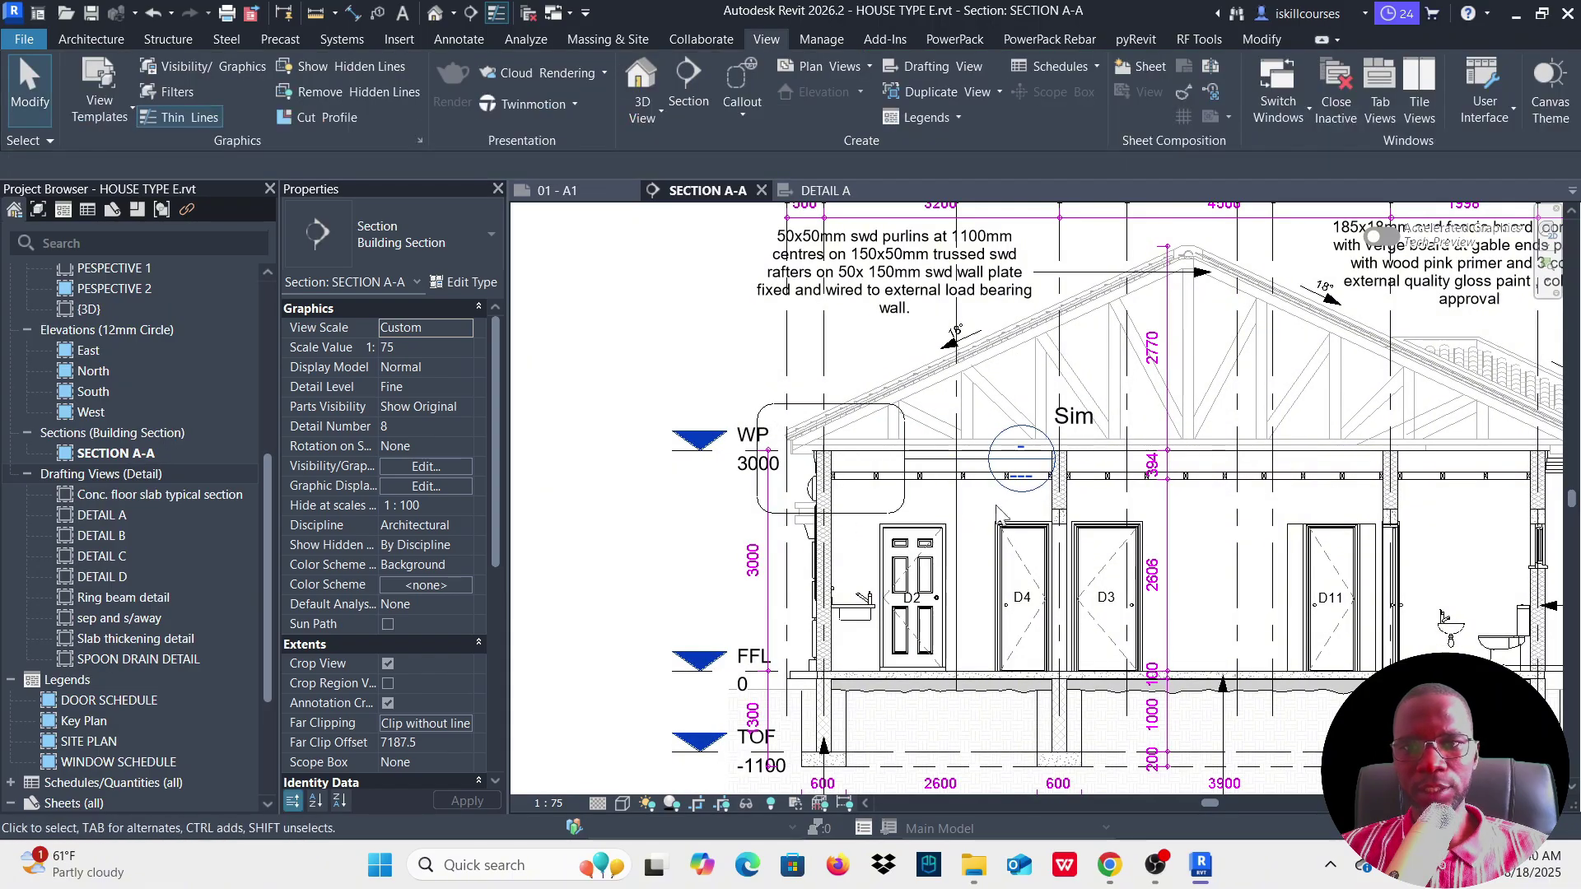
Step: Move the DETAIL D callout's head outside the building, above the WP level marker
scroll(897, 499, "up", 2)
scroll(898, 499, "up", 1)
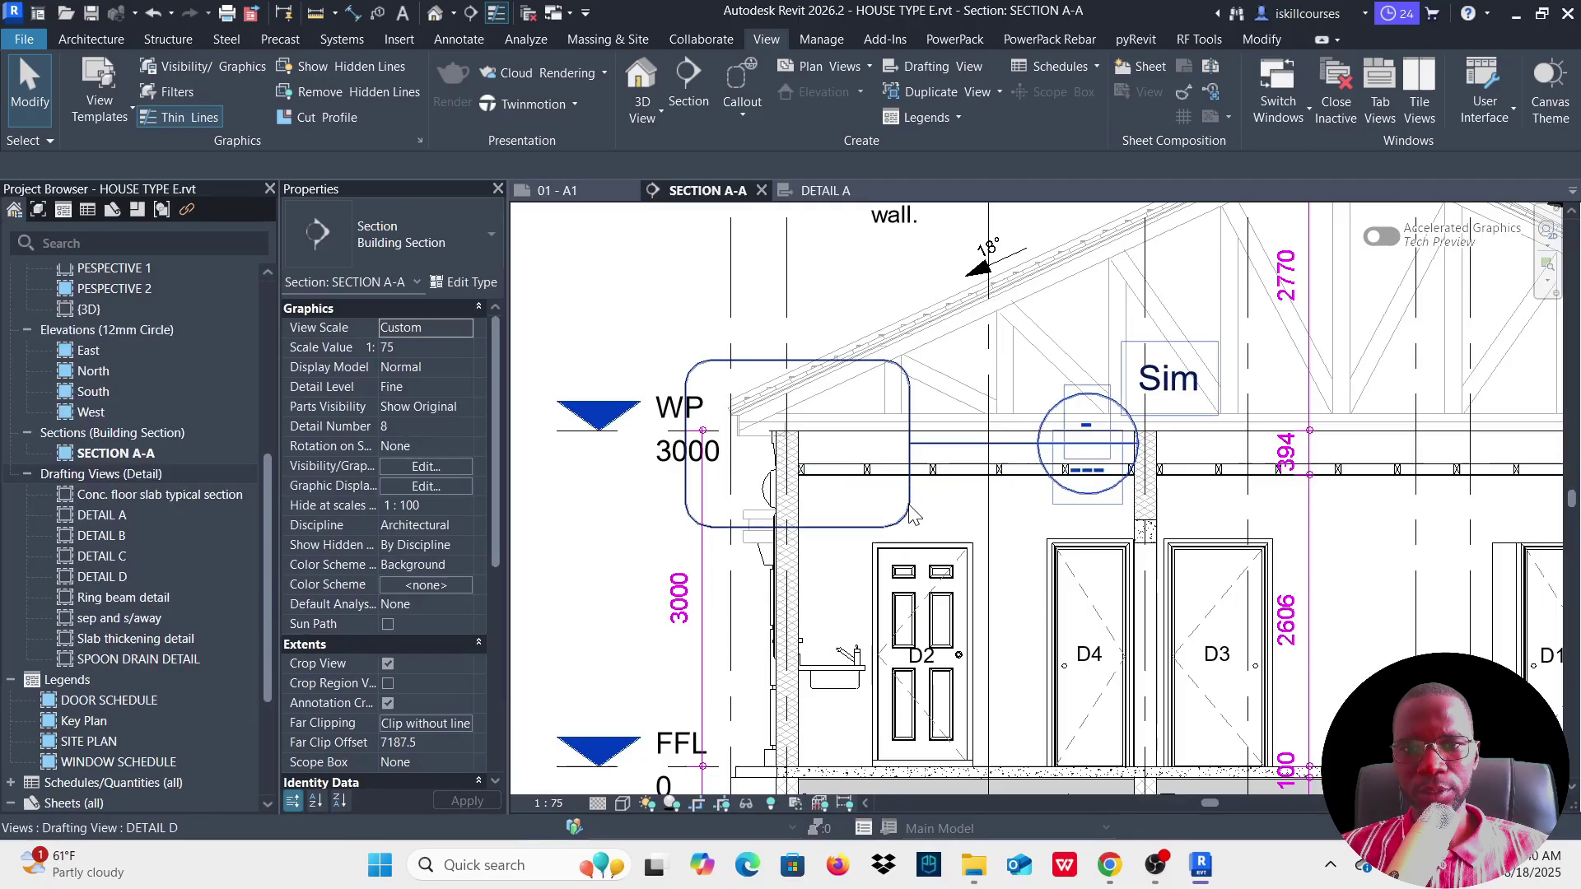
left_click(909, 494)
left_click_drag(1038, 448, 638, 322)
scroll(710, 416, "down", 3)
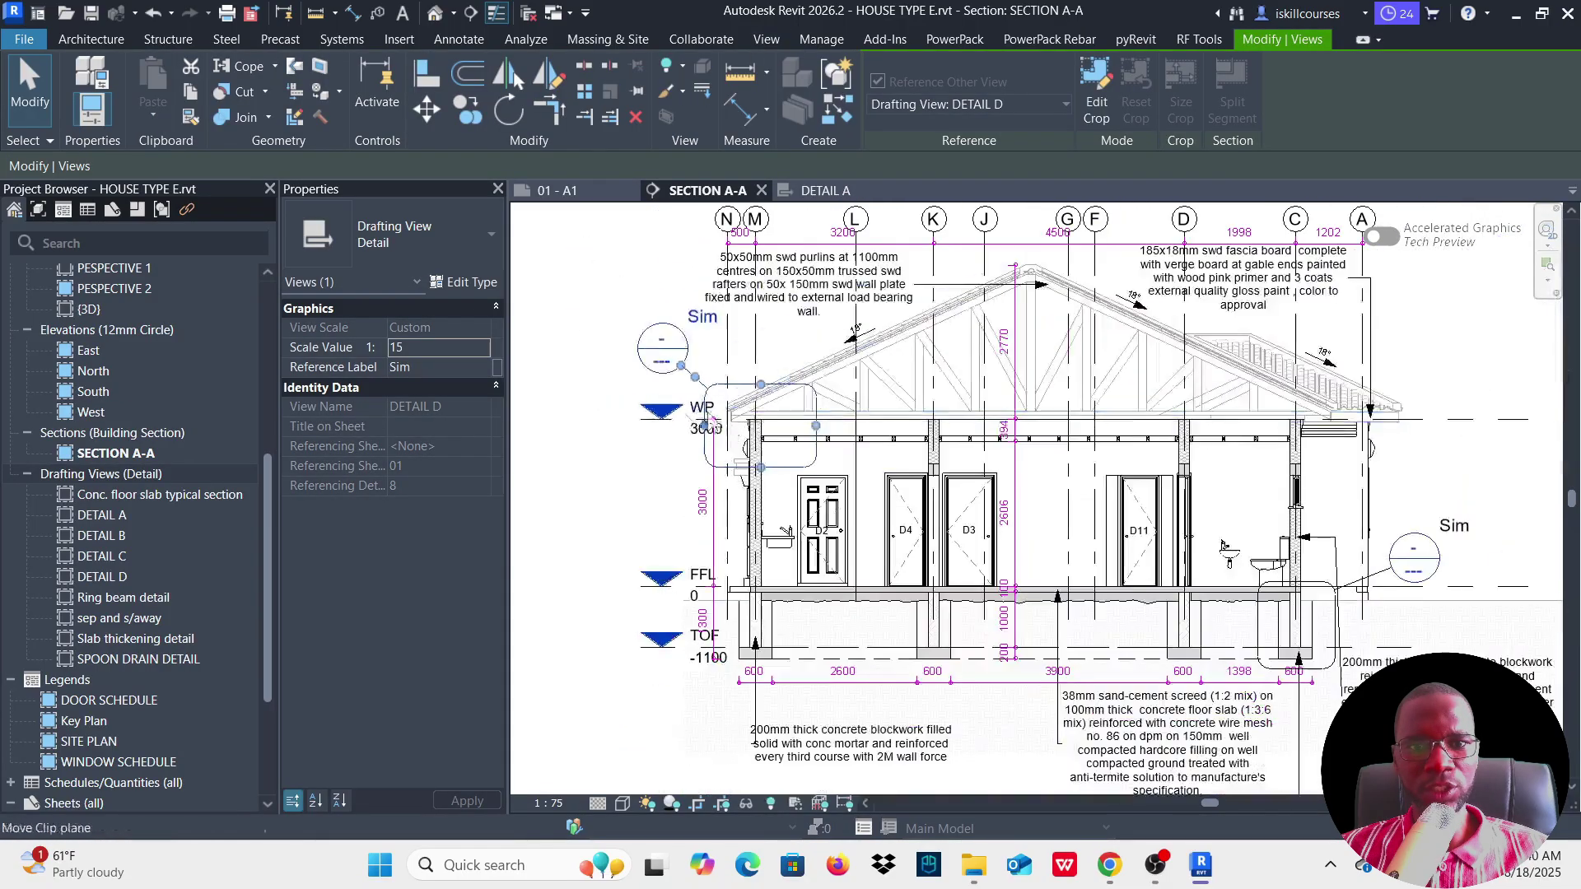
left_click(592, 312)
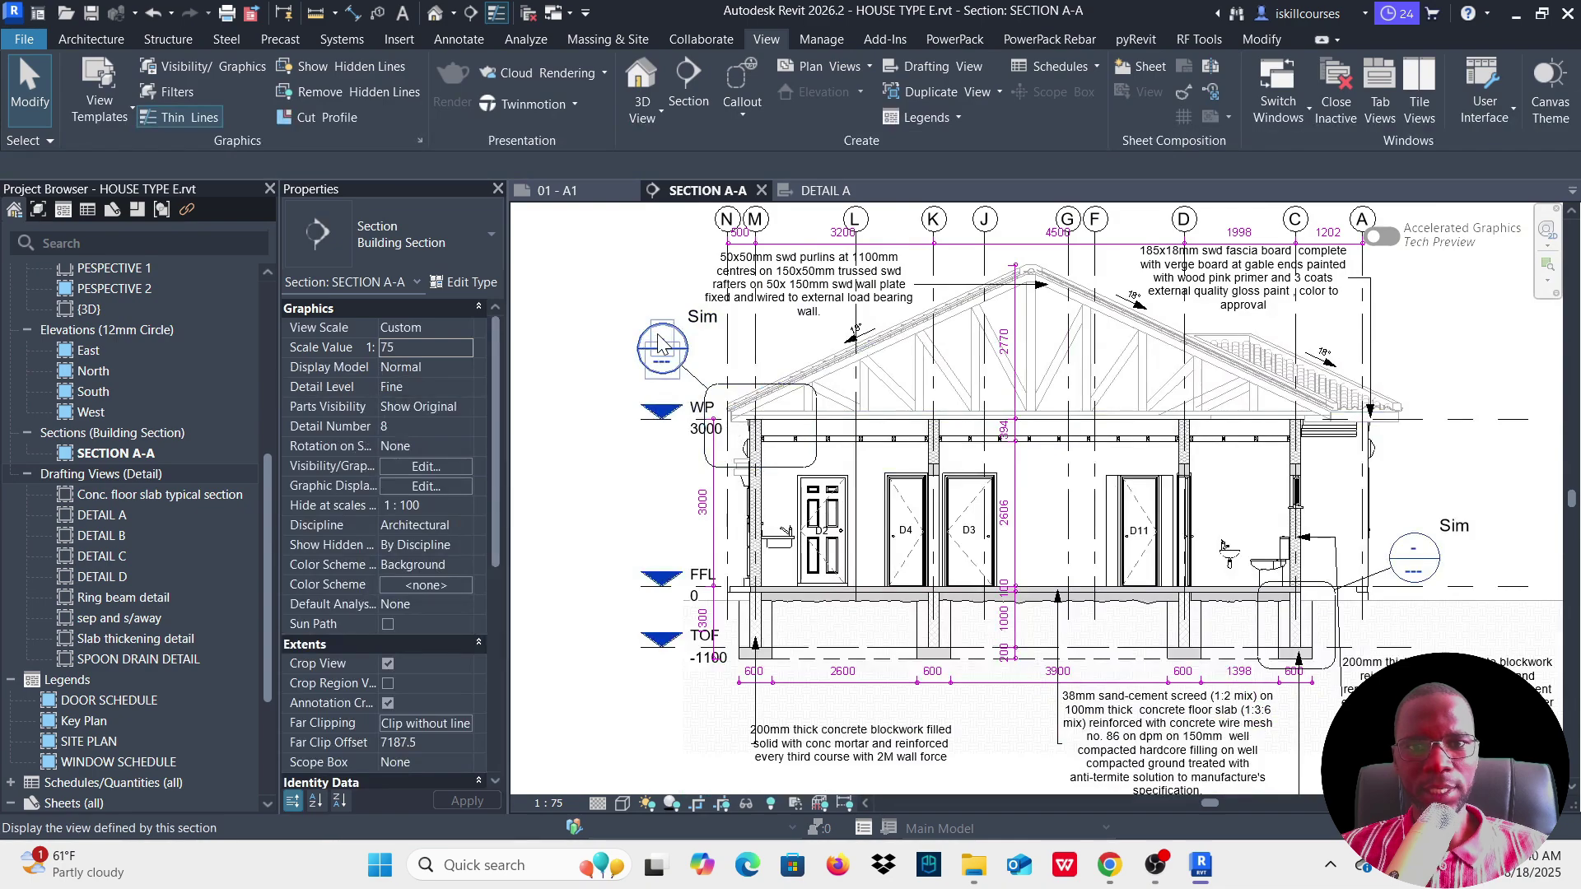
Step: Open DETAIL D from its callout head and examine the eaves construction, notes and ring beam
double_click(664, 357)
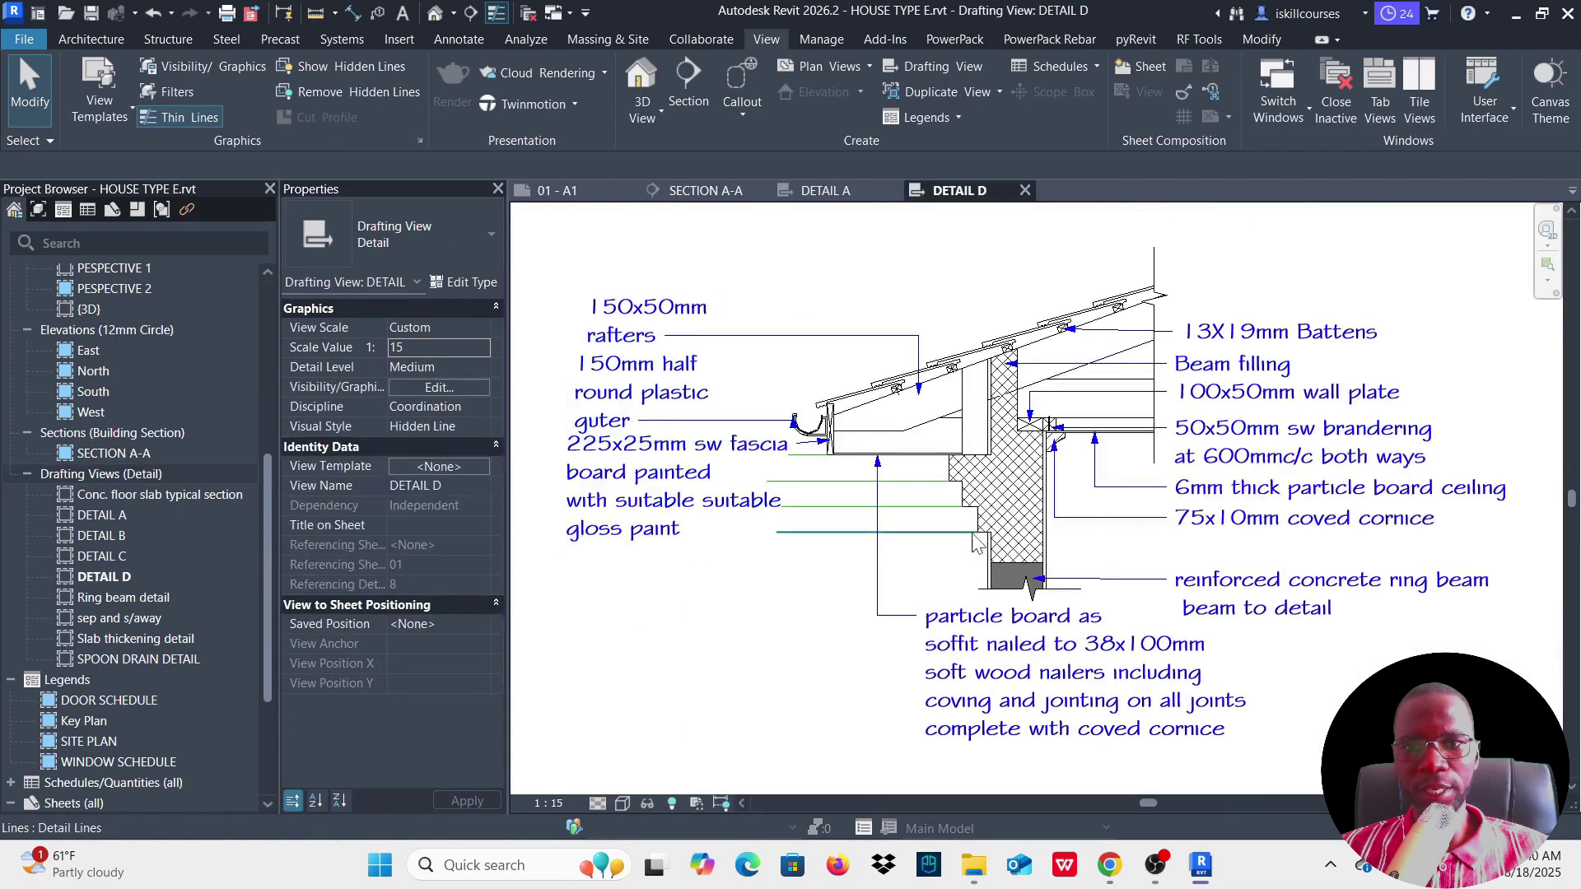
scroll(879, 477, "up", 3)
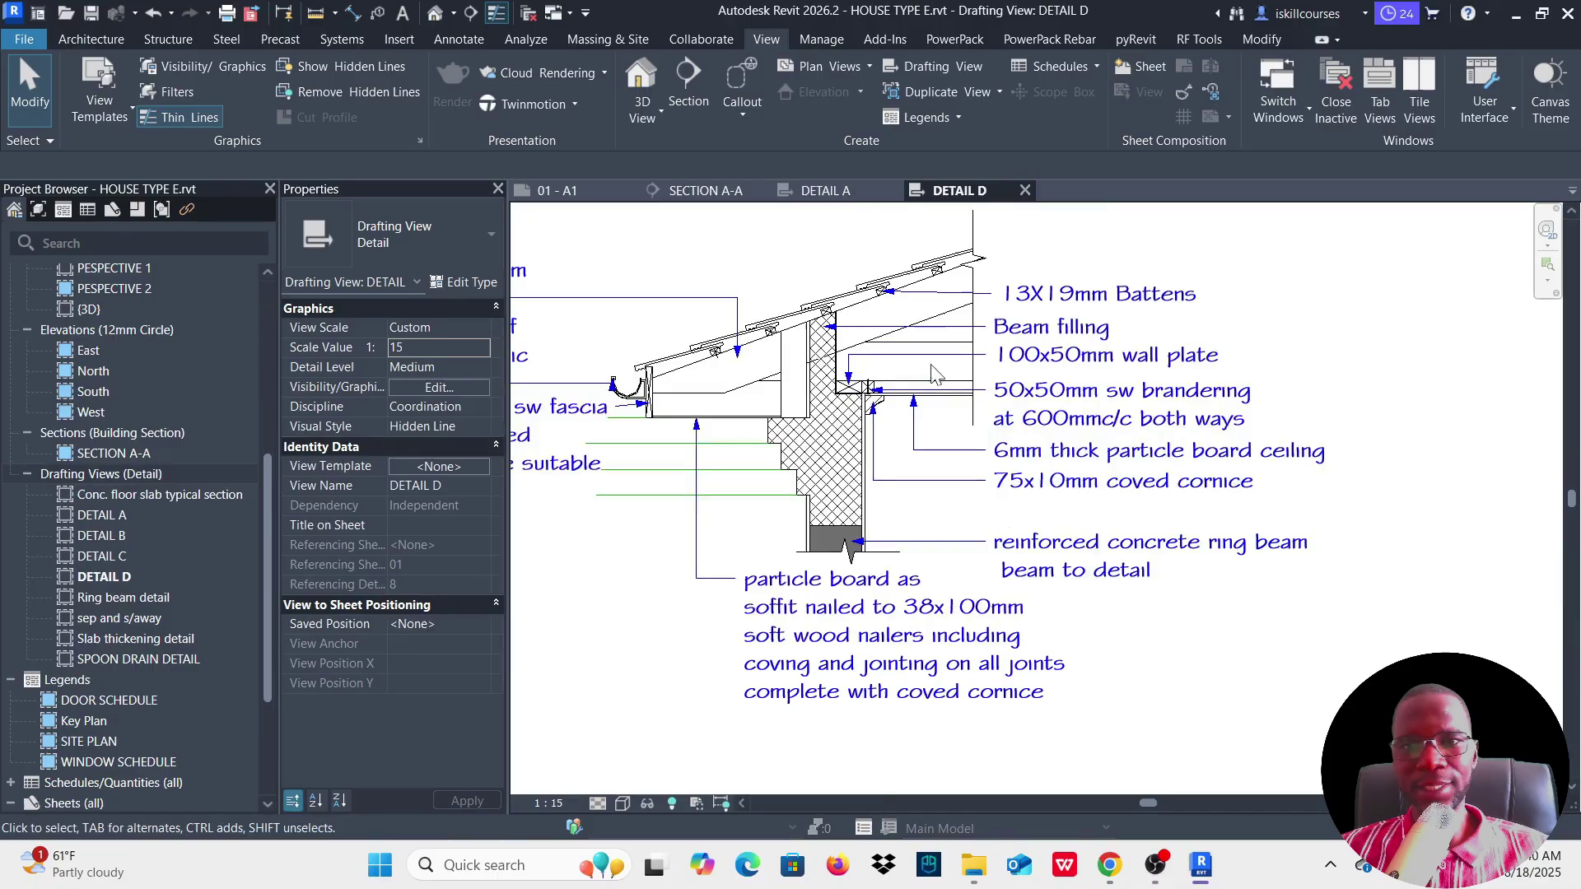
scroll(832, 465, "down", 2)
scroll(914, 584, "up", 3)
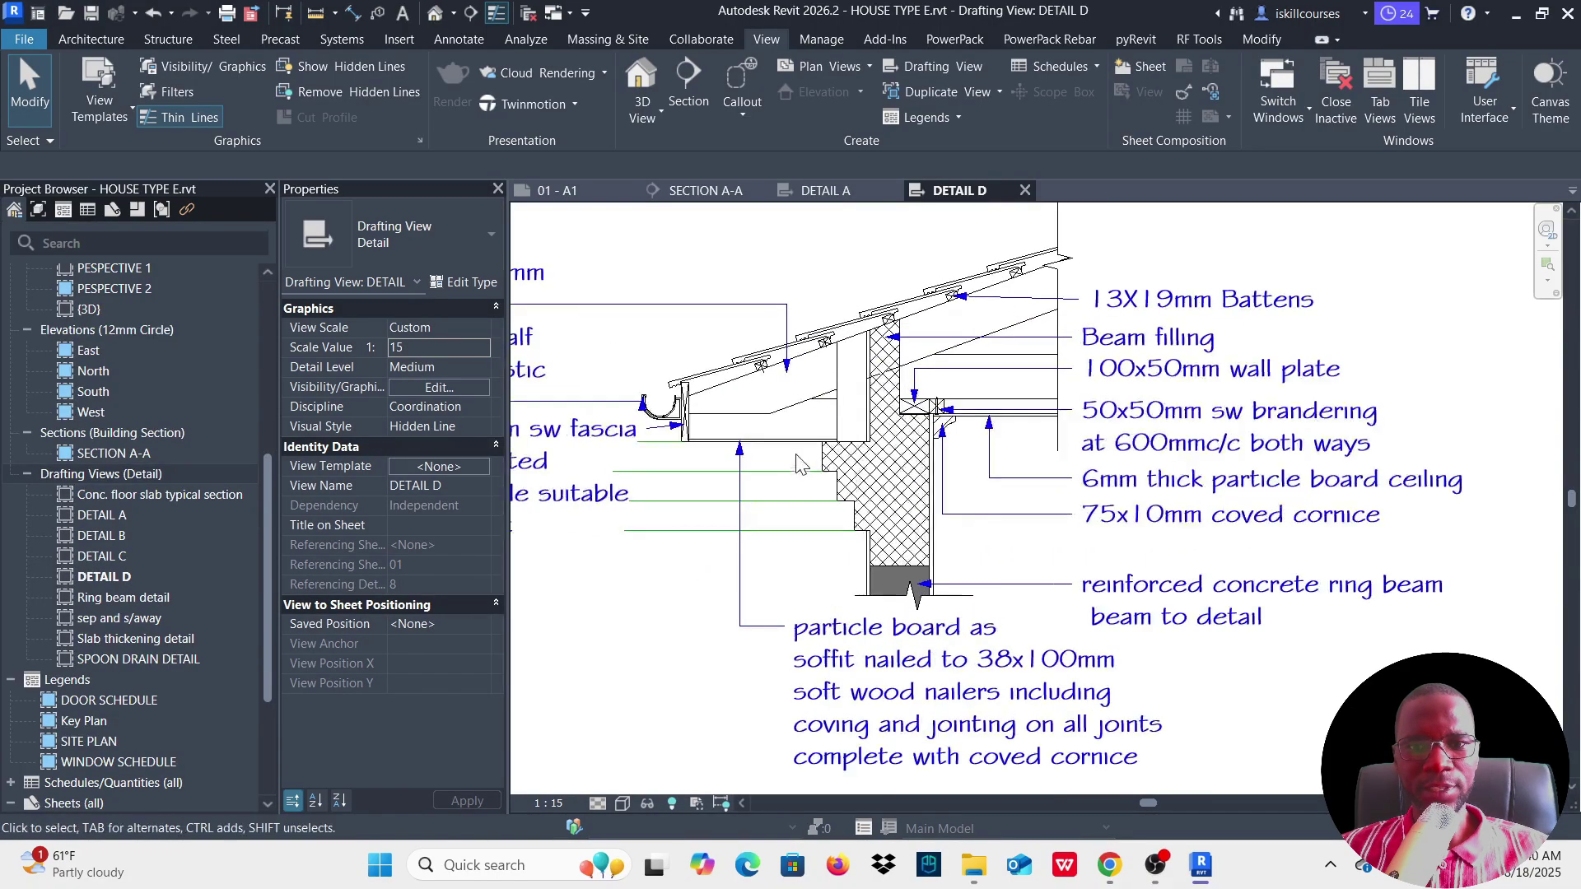
scroll(914, 583, "down", 2)
scroll(917, 587, "down", 2)
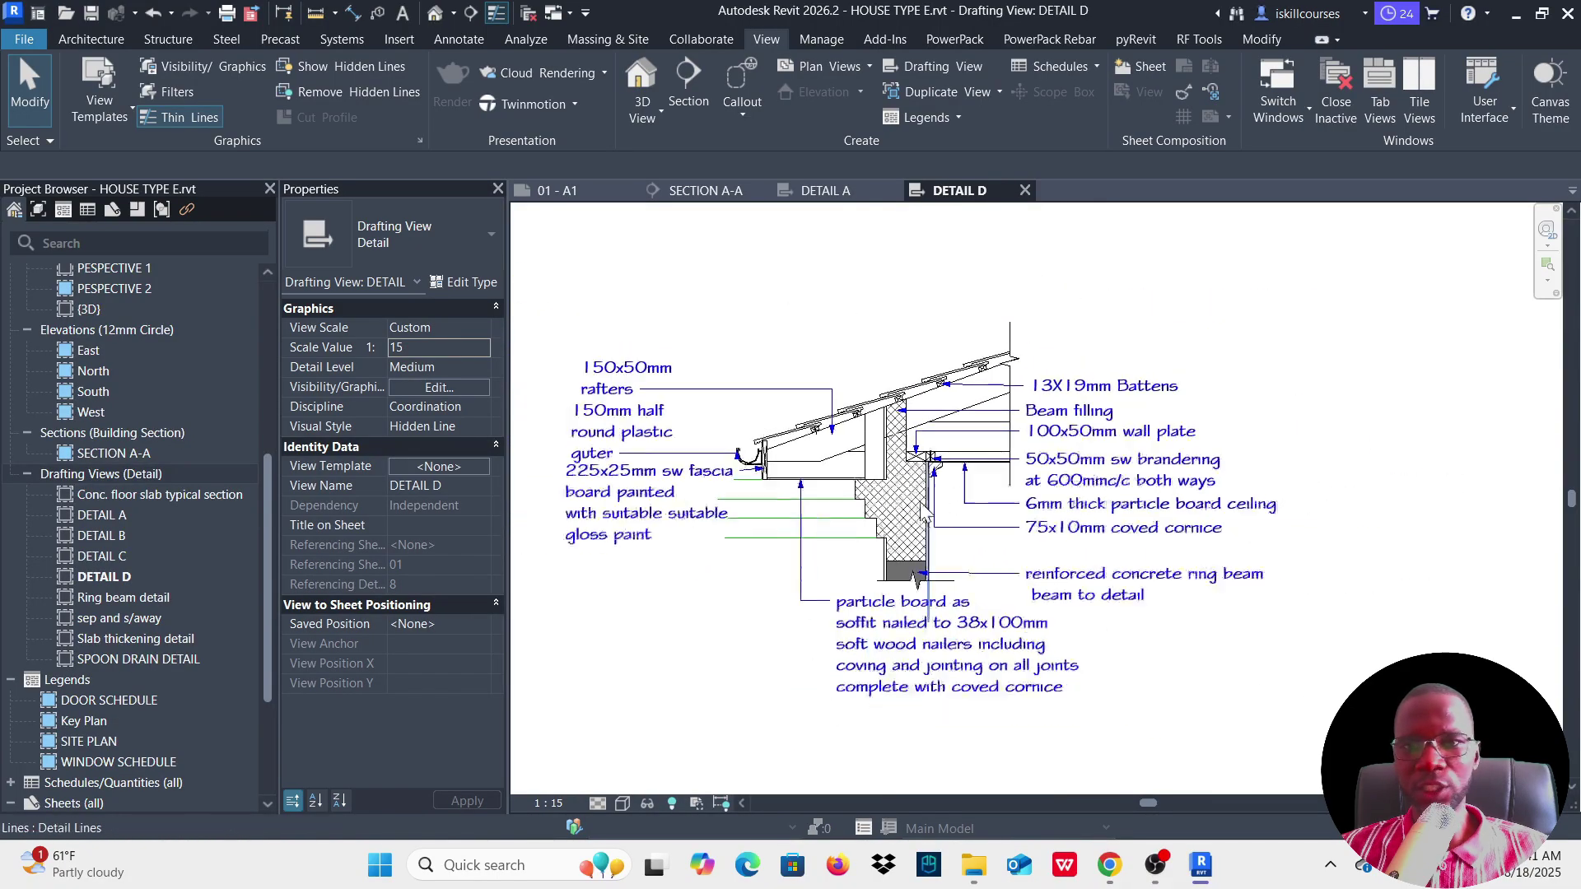
scroll(918, 589, "up", 4)
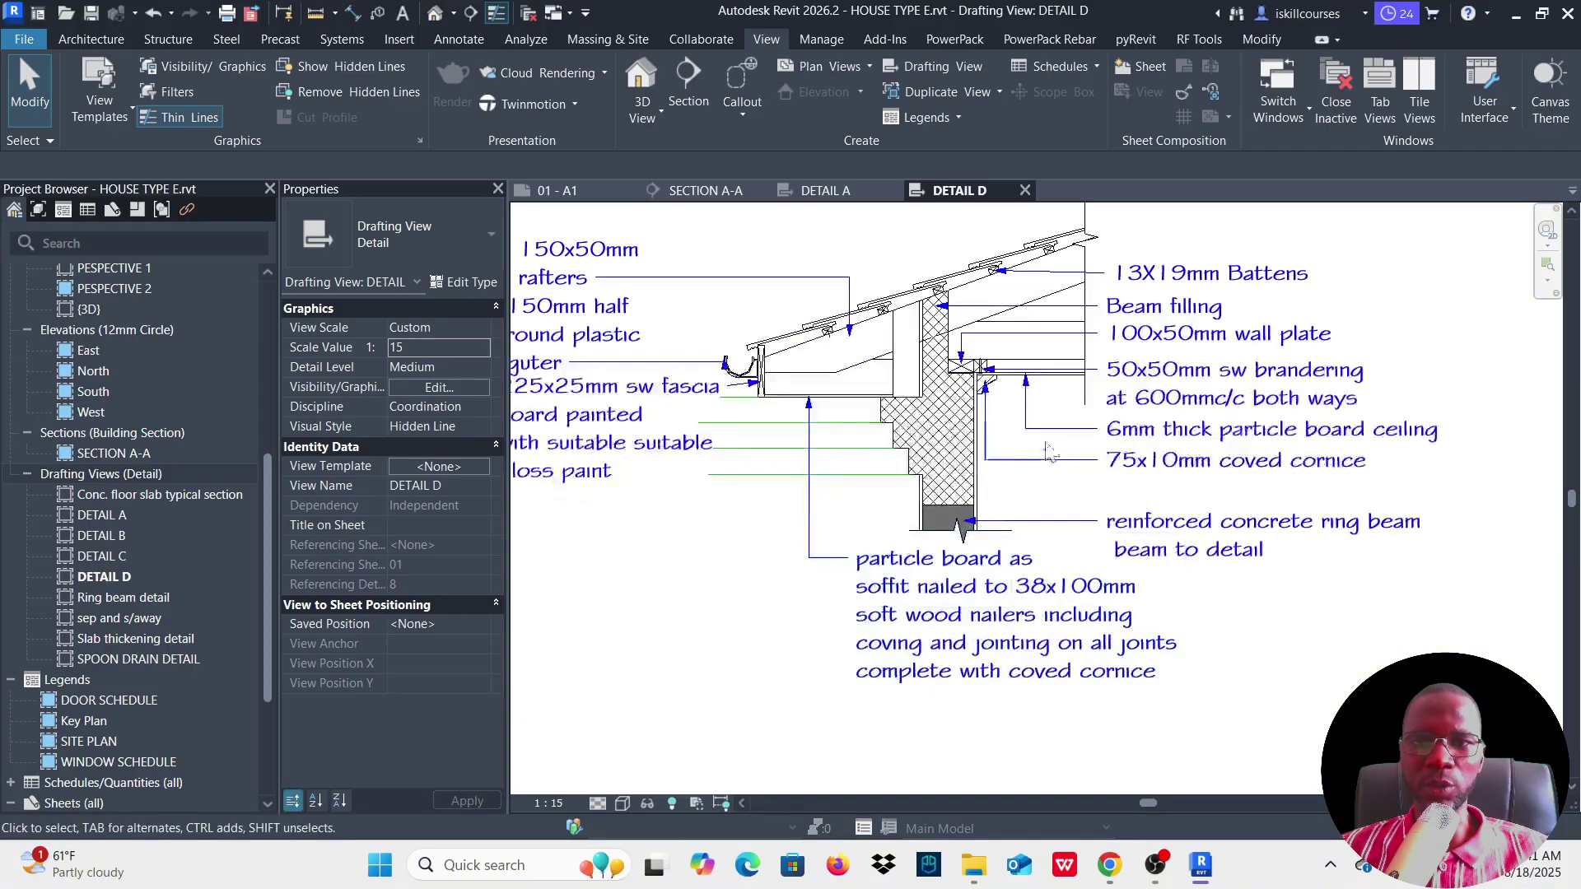
scroll(936, 619, "down", 1)
scroll(959, 370, "up", 3)
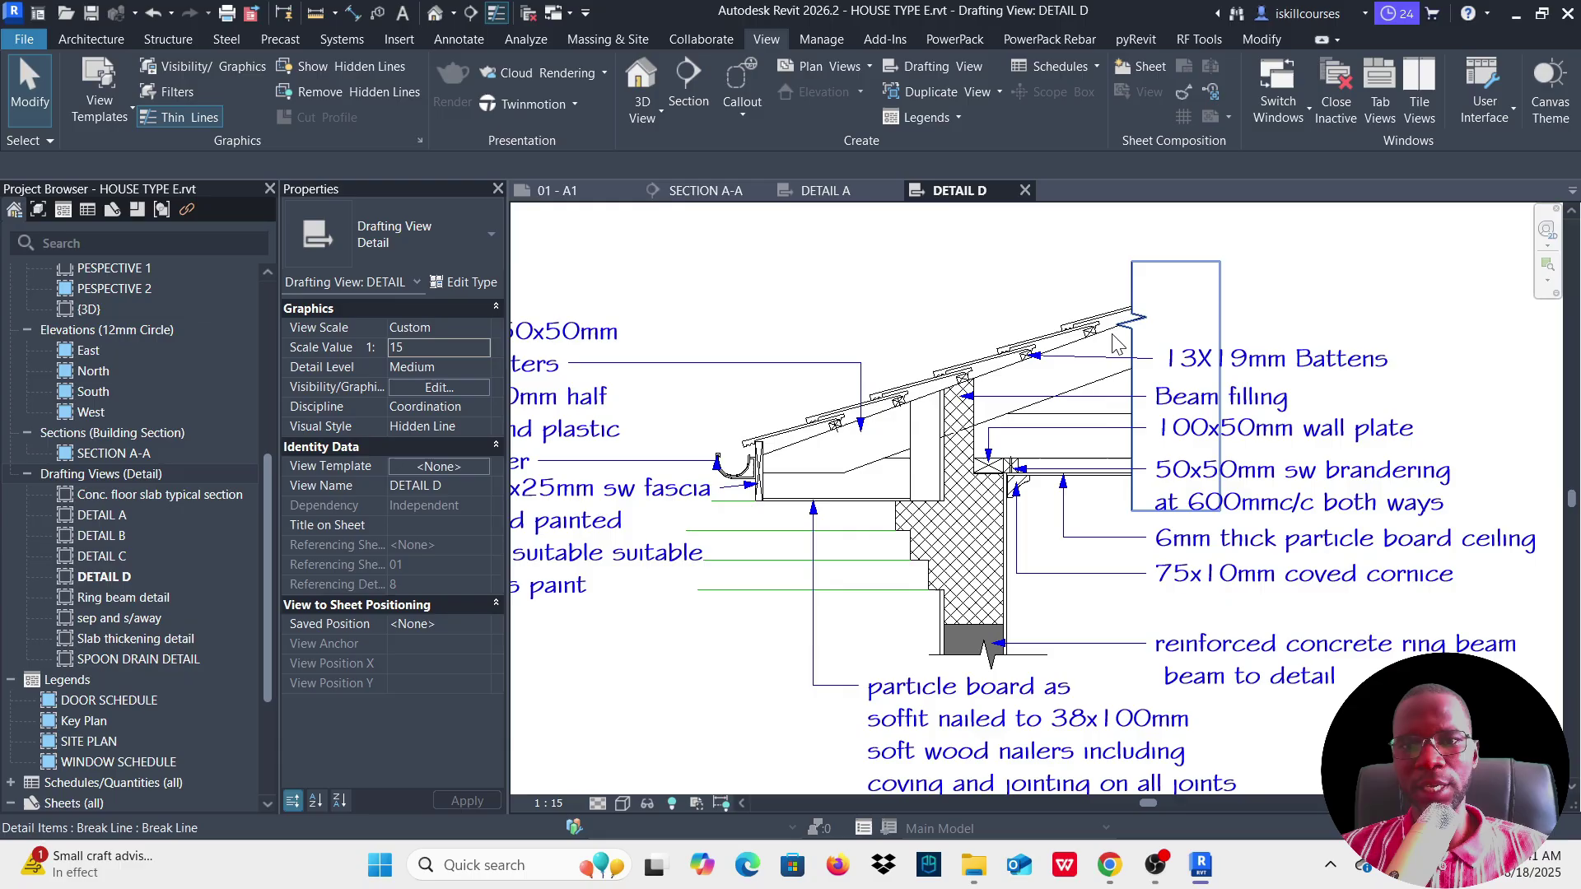
scroll(955, 354, "down", 3)
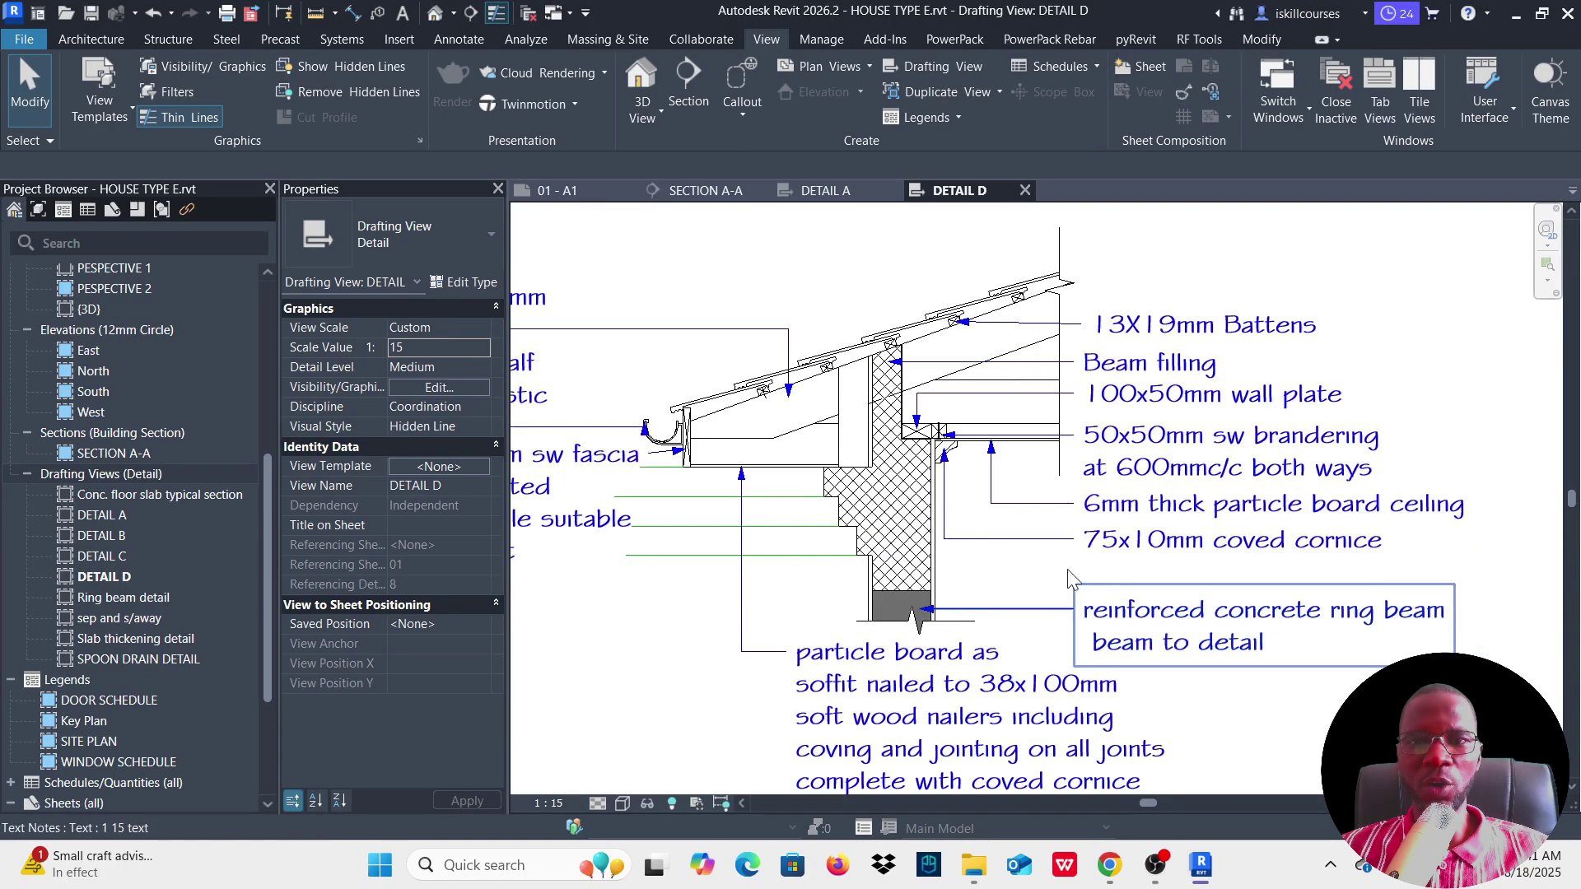
Step: In Section A-A, draw a rectangular callout referencing drafting view Slab thickening detail around the floor slab between doors D3 and D11
left_click(848, 200)
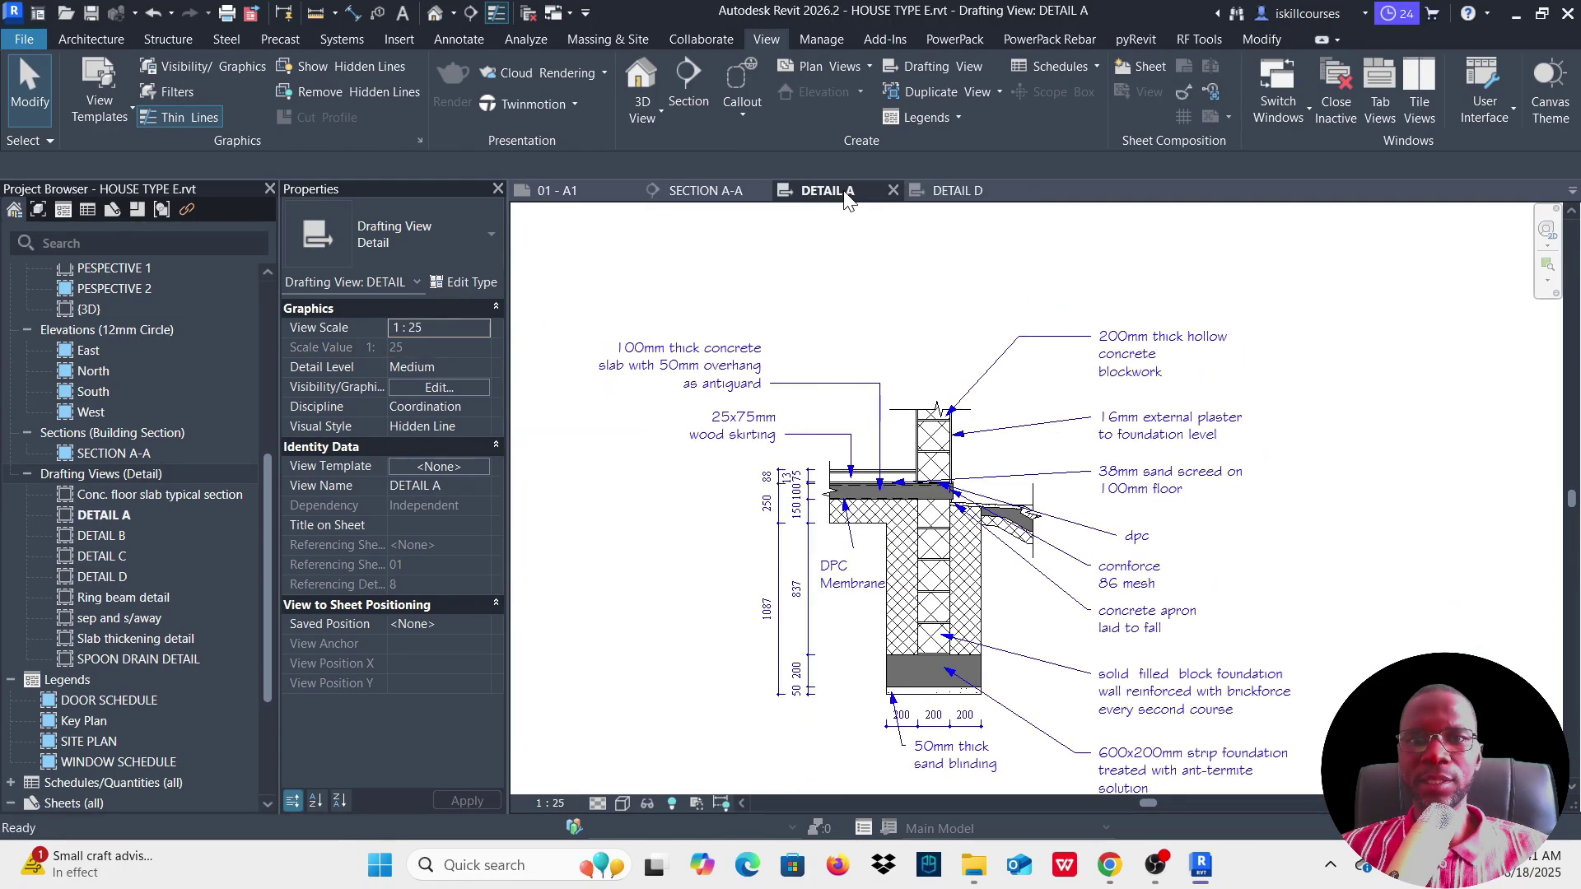
left_click(718, 198)
scroll(1059, 458, "down", 4)
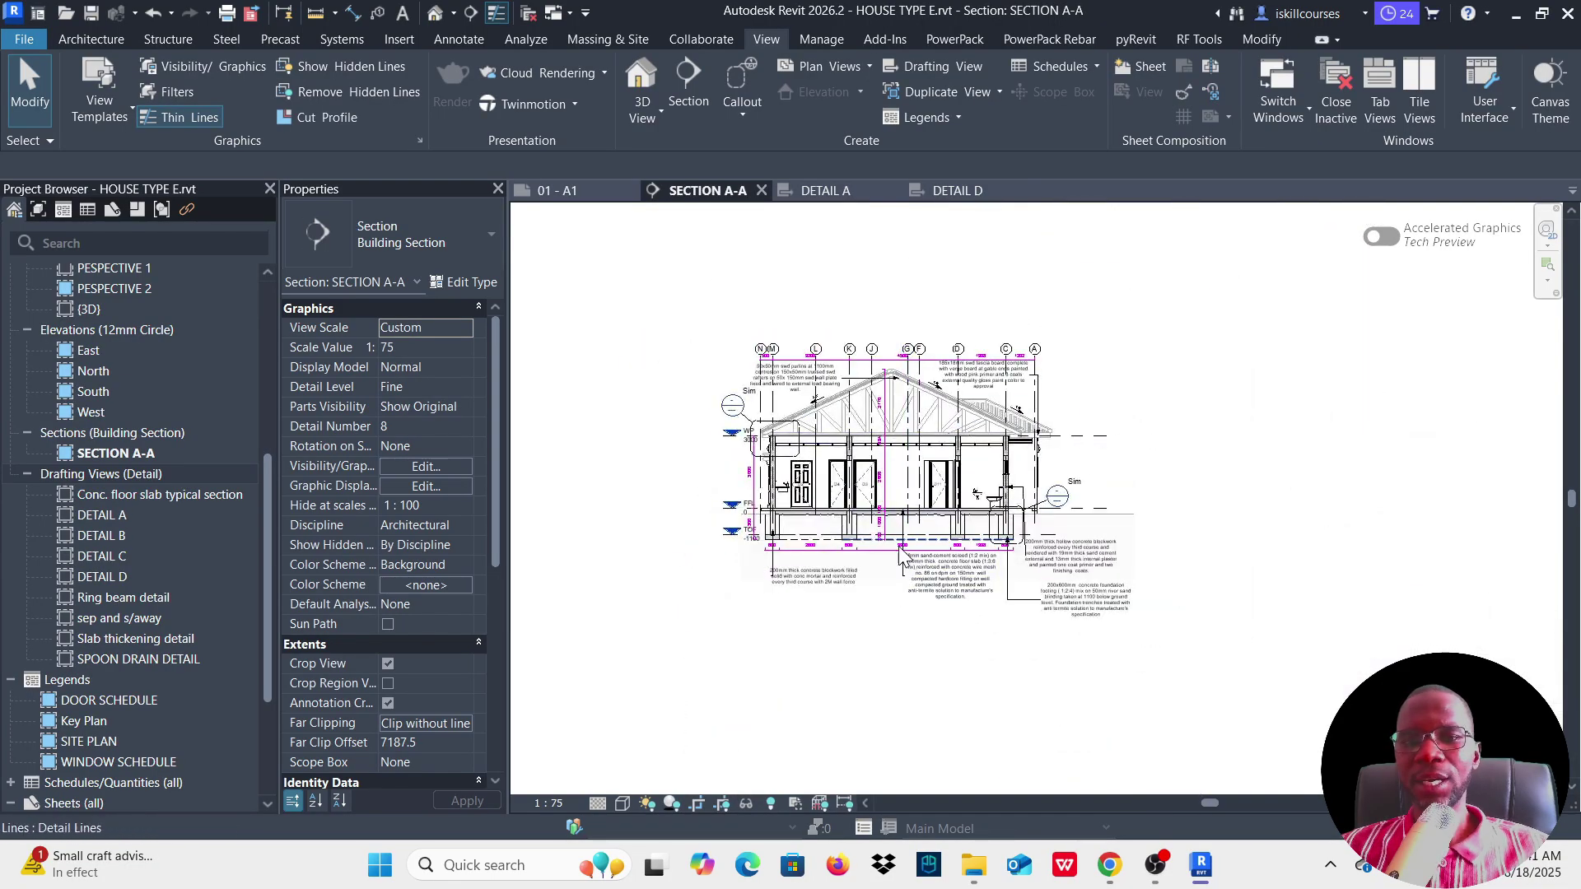
scroll(889, 540, "up", 6)
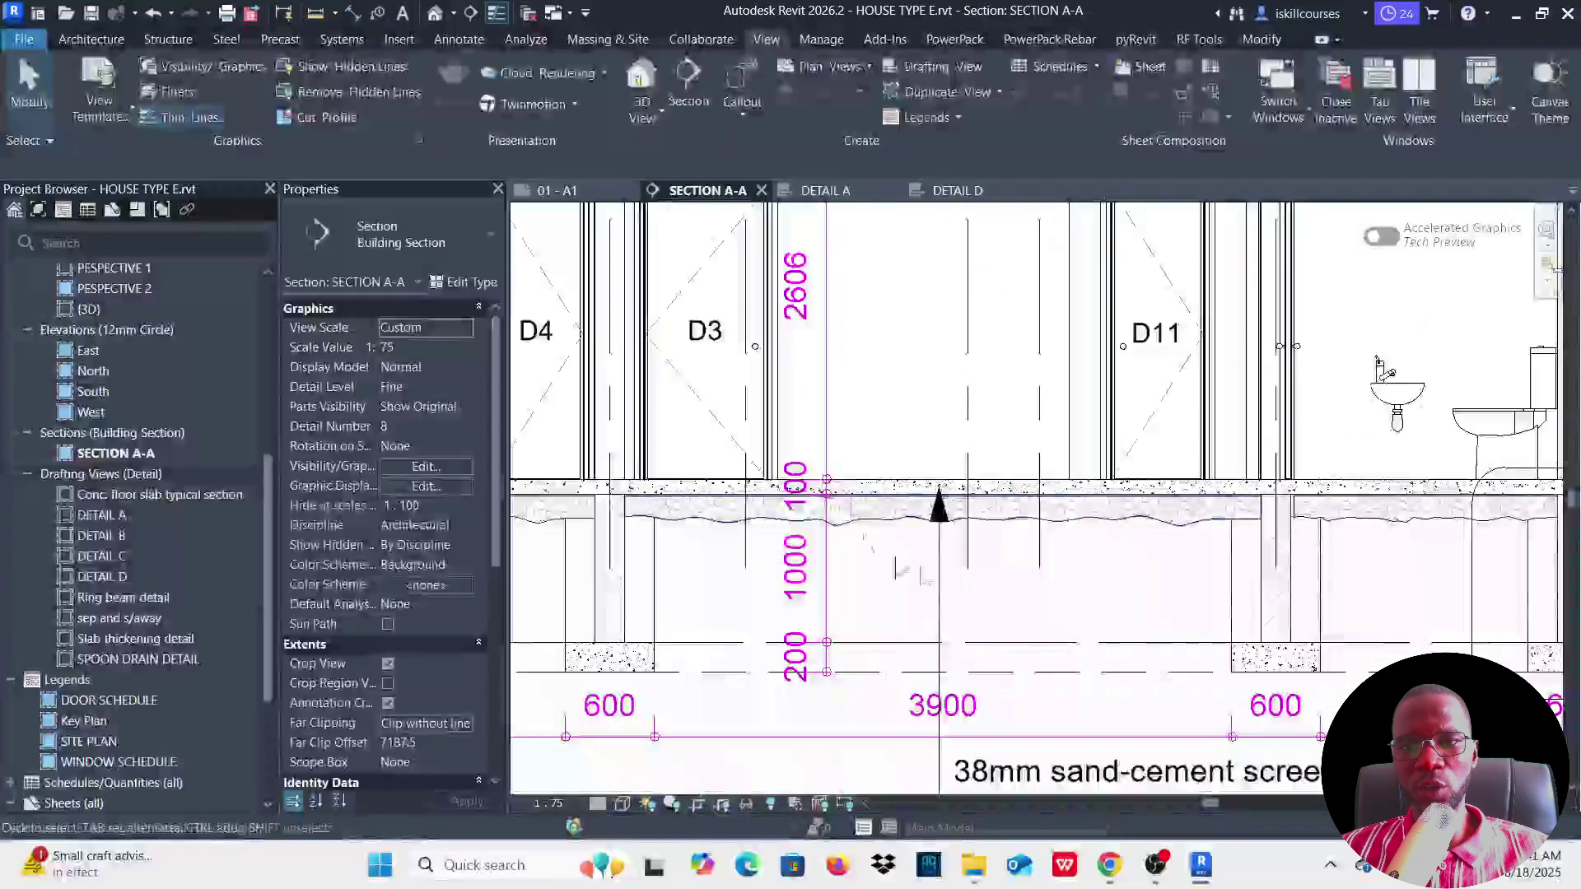
left_click(741, 110)
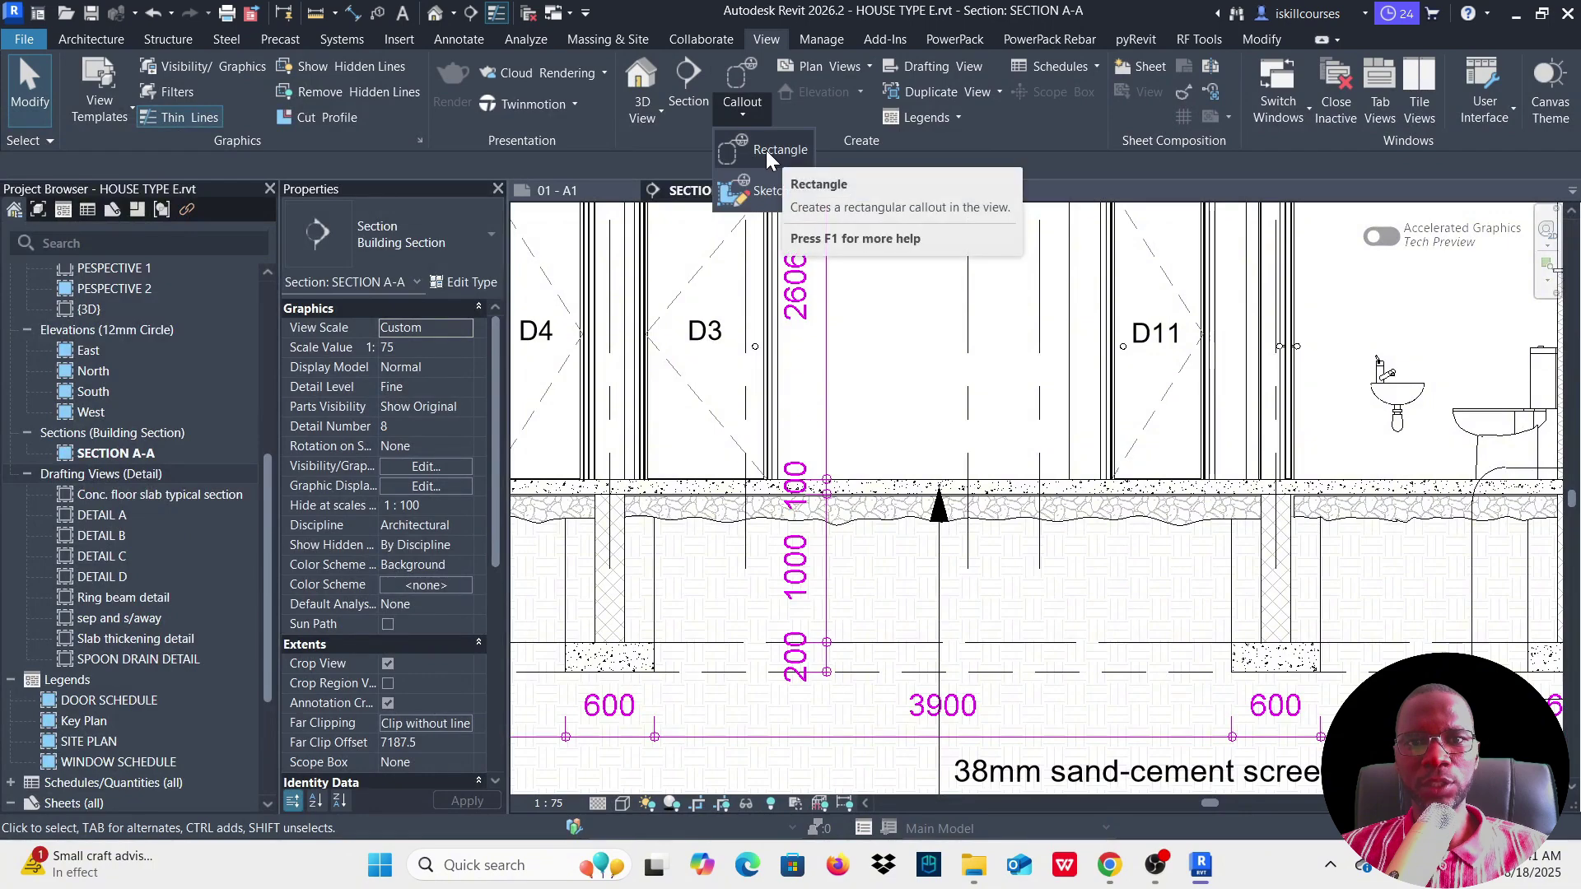
left_click(766, 152)
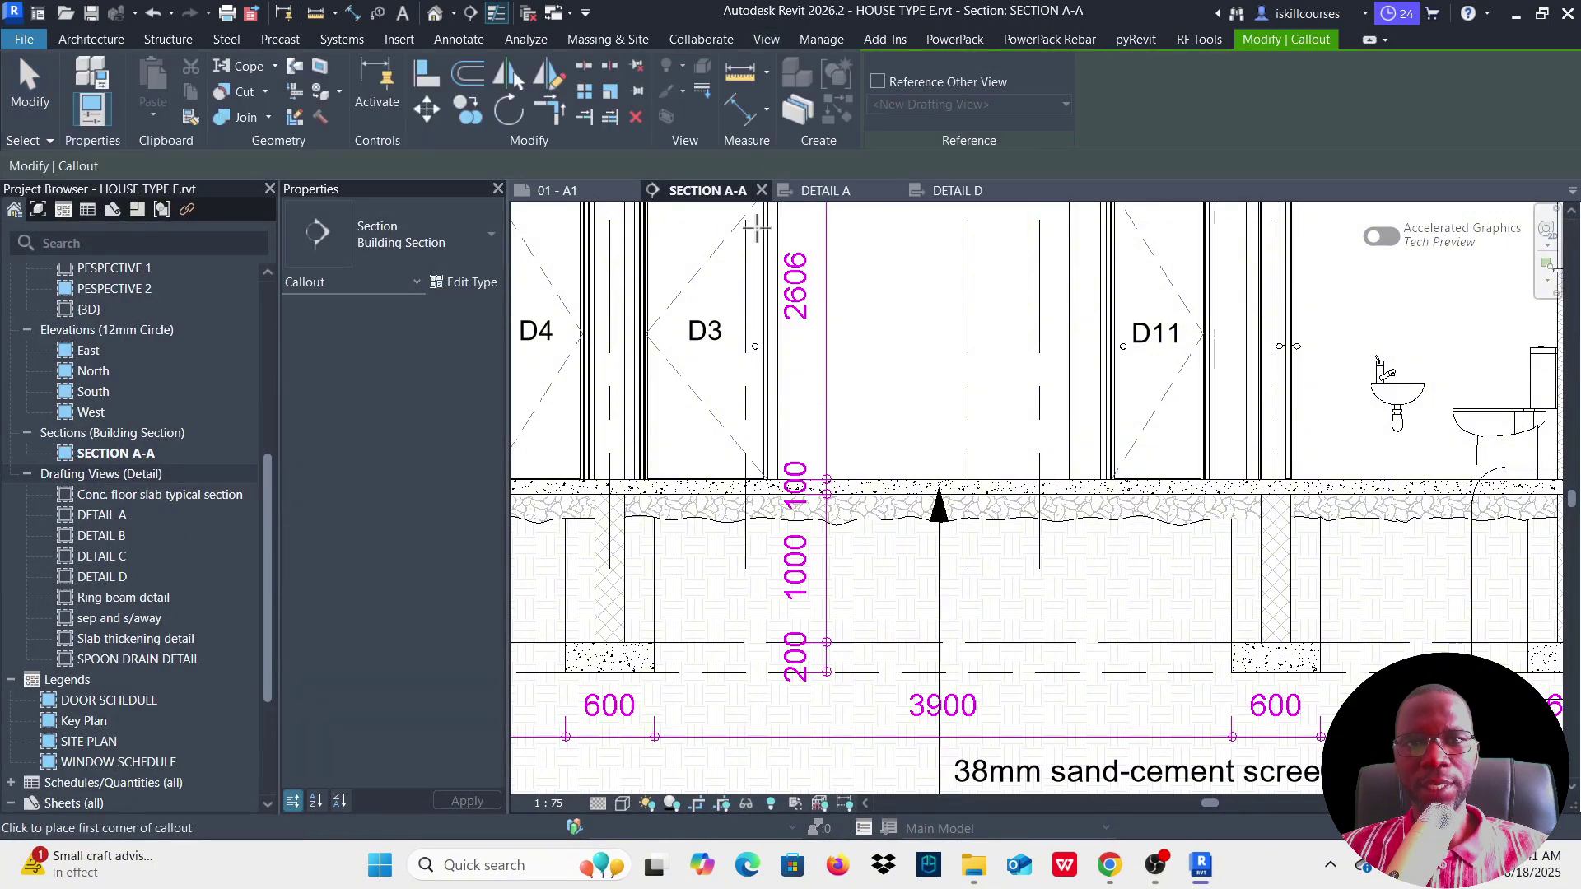
left_click(877, 81)
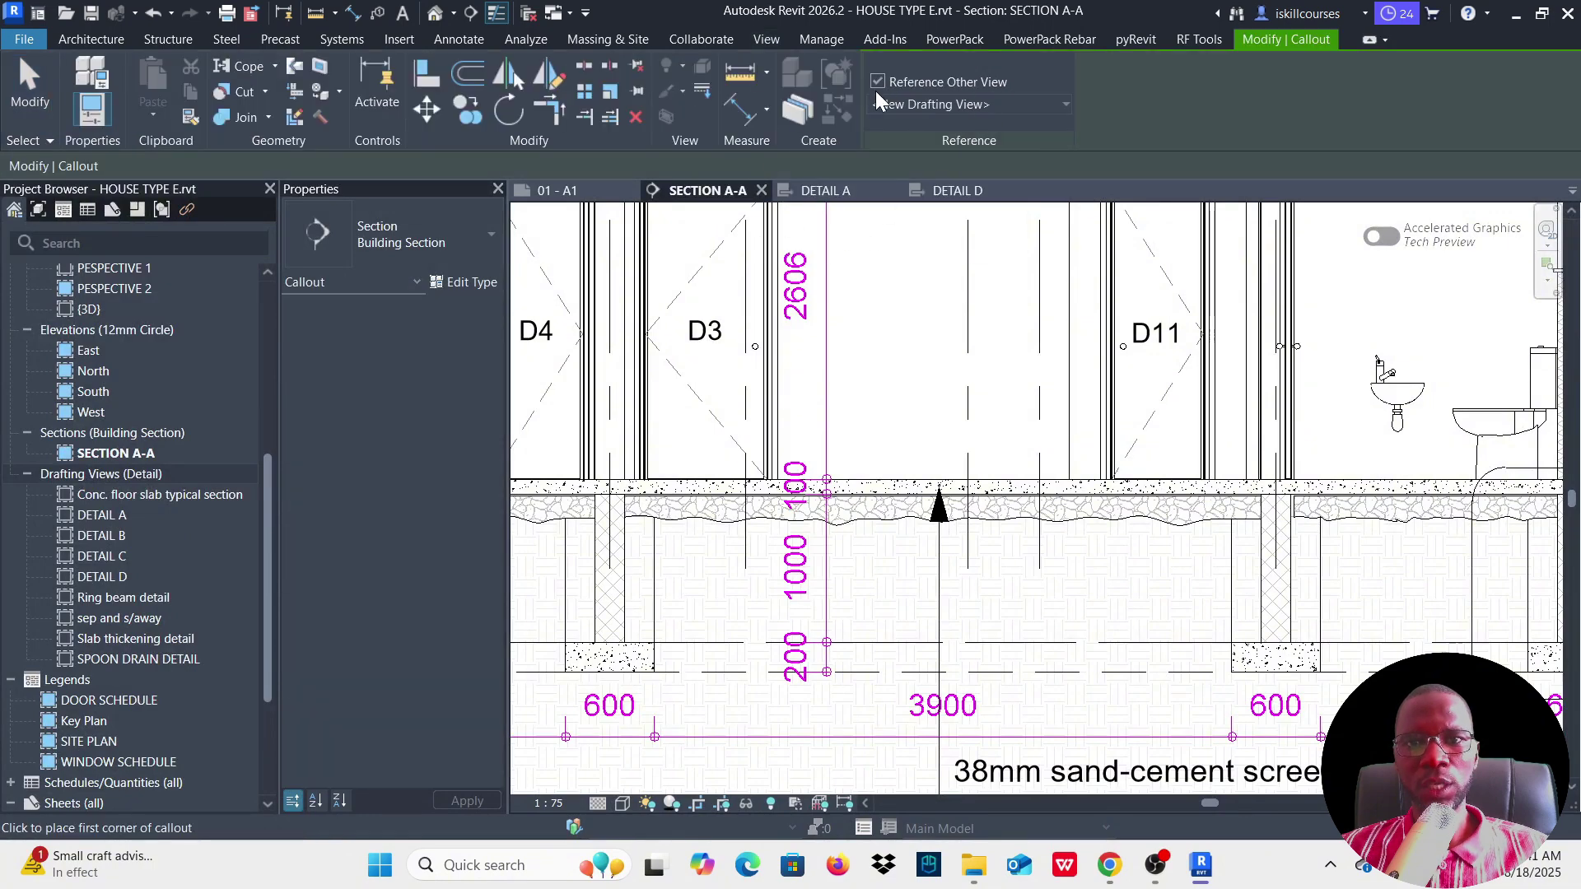
left_click(1063, 104)
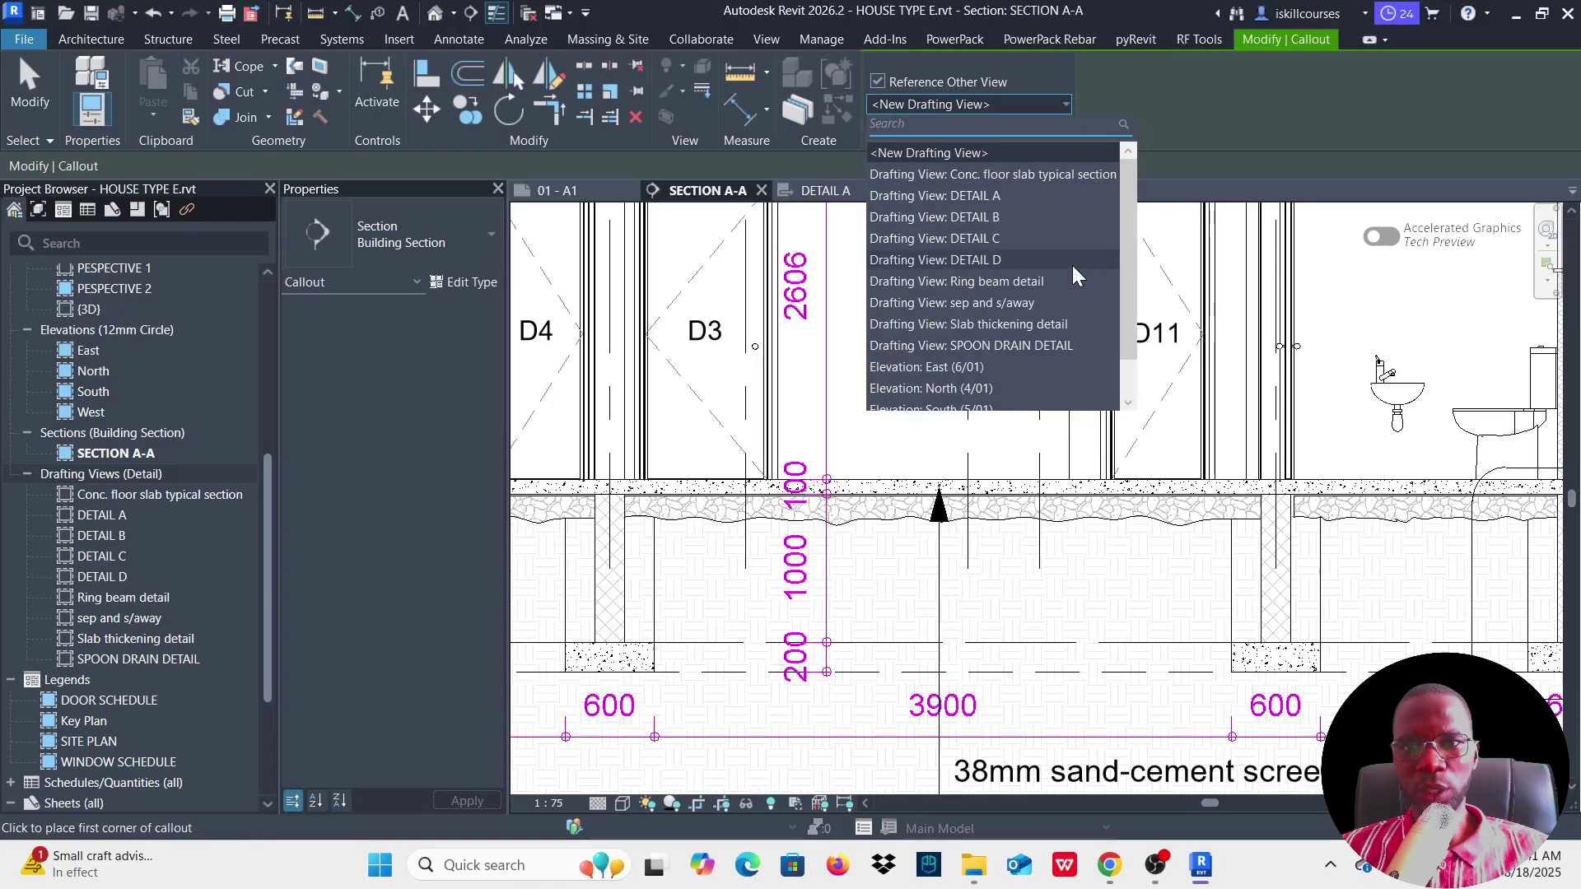
left_click(1005, 324)
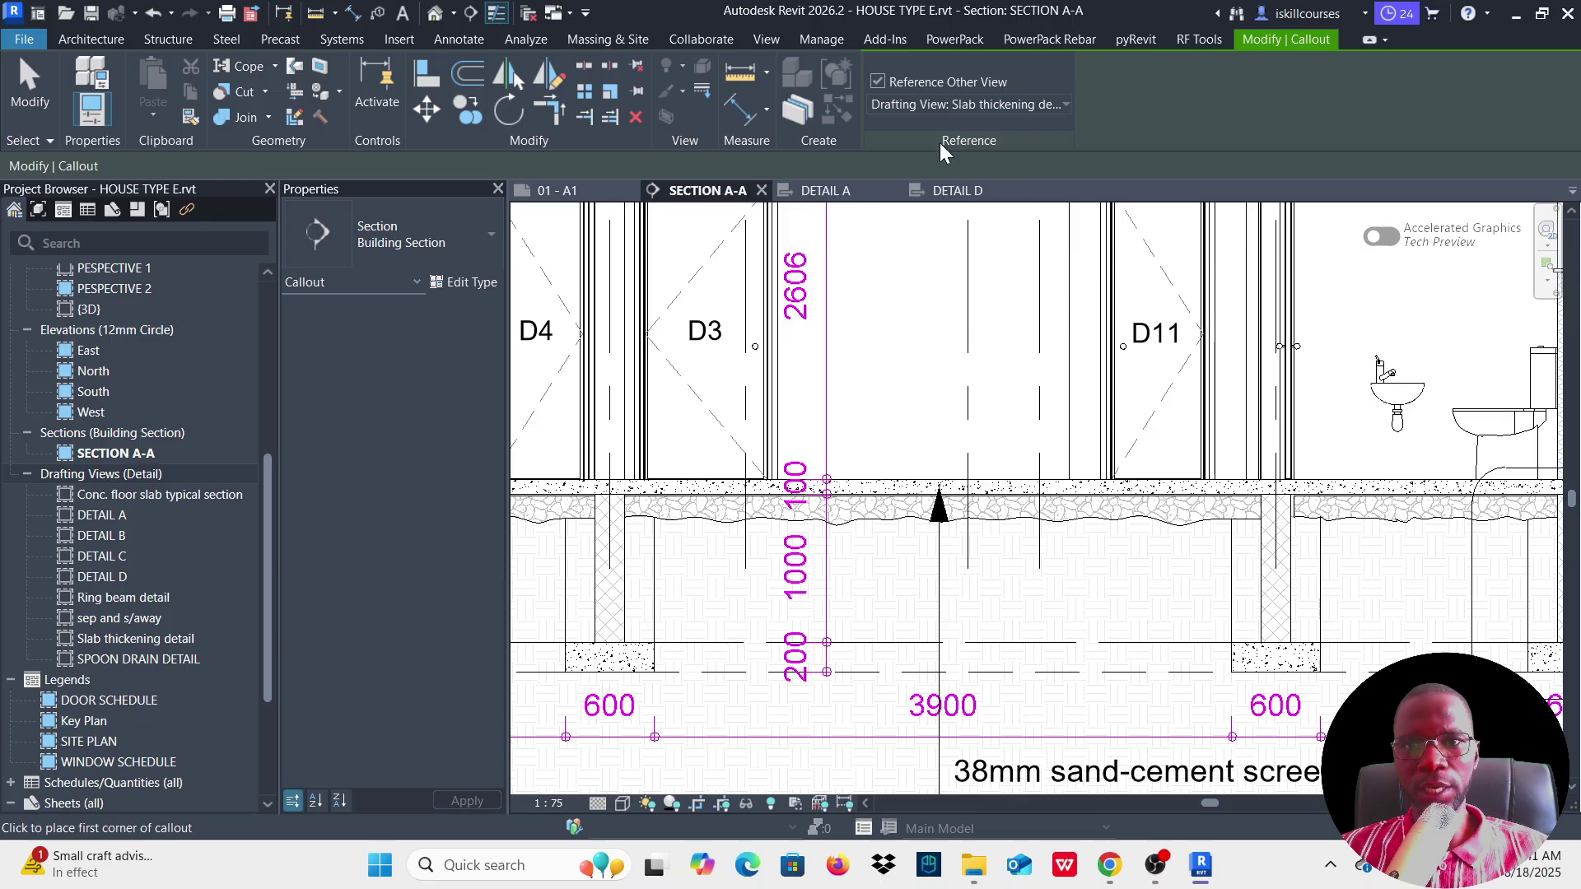
scroll(1014, 495, "down", 2)
scroll(1014, 494, "up", 4)
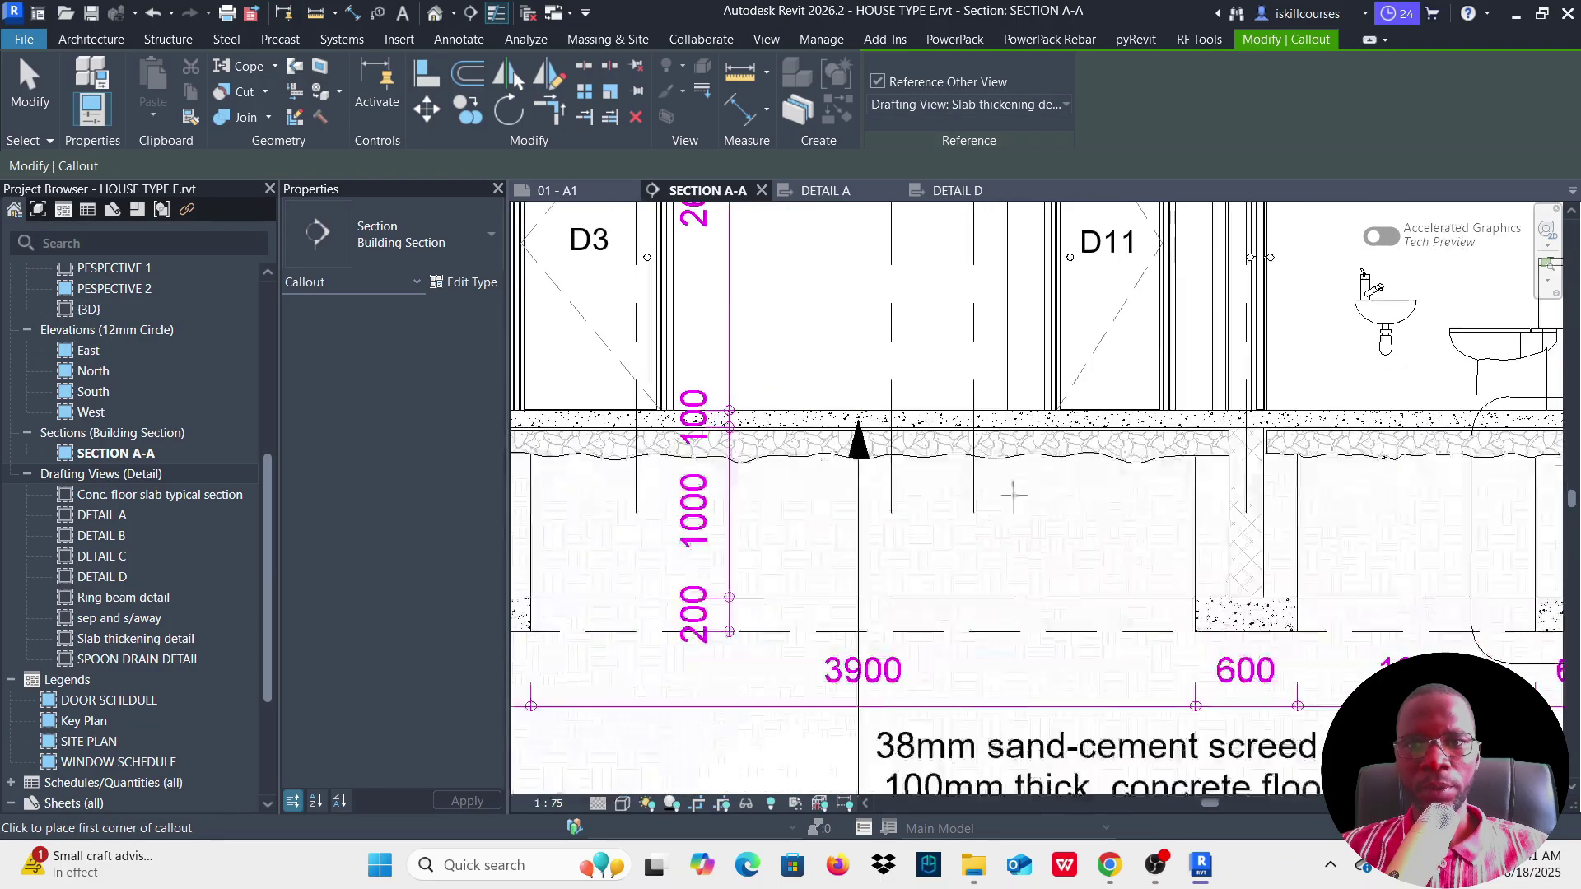
left_click(776, 372)
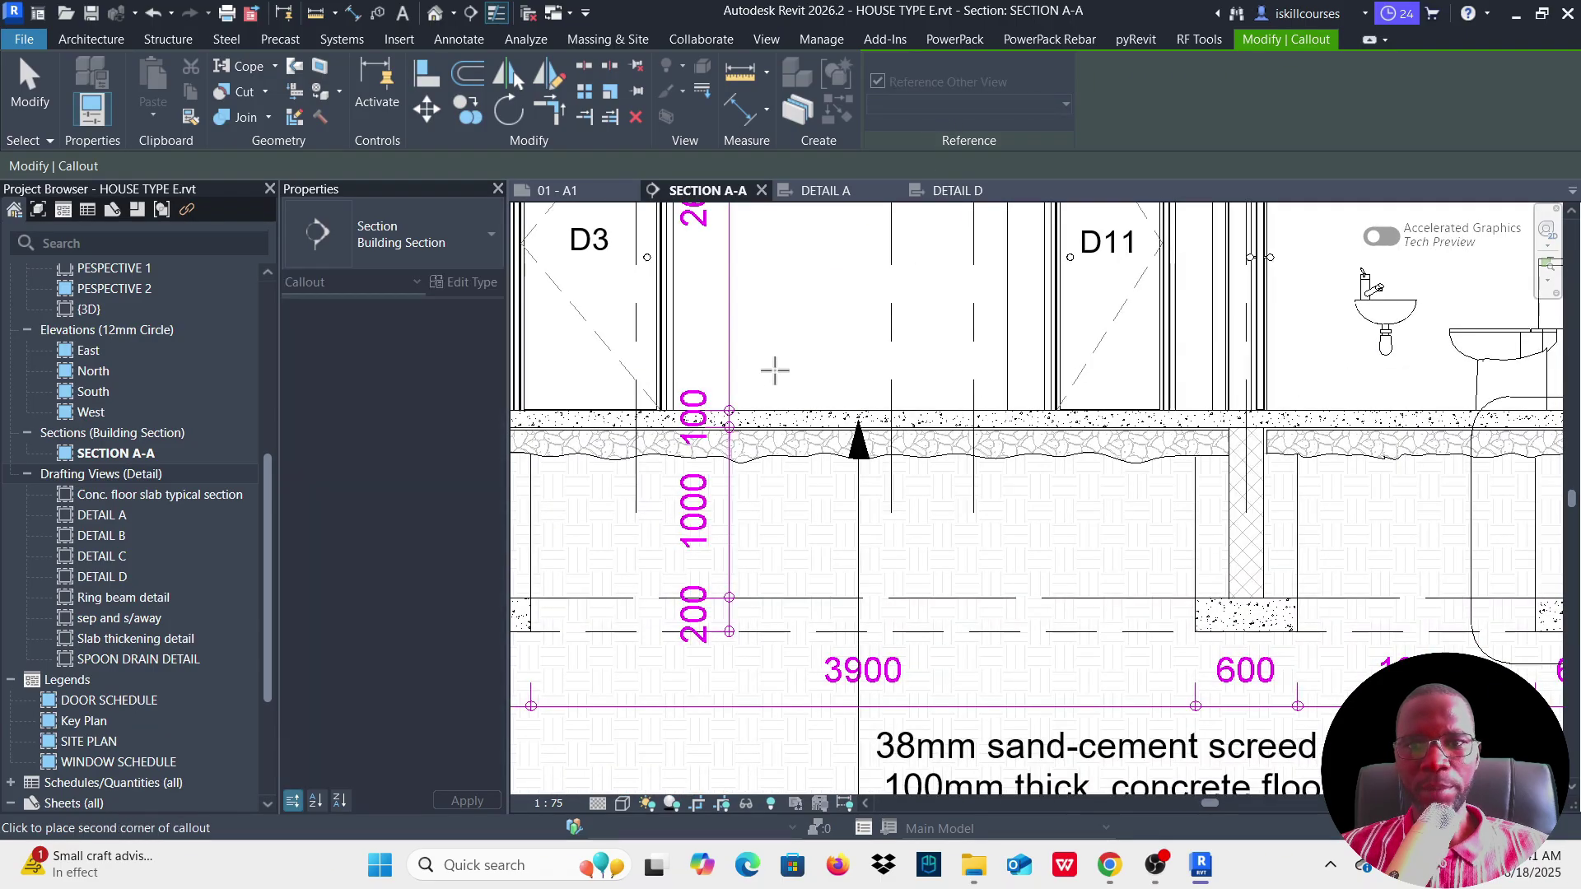
left_click(995, 494)
scroll(905, 495, "down", 2)
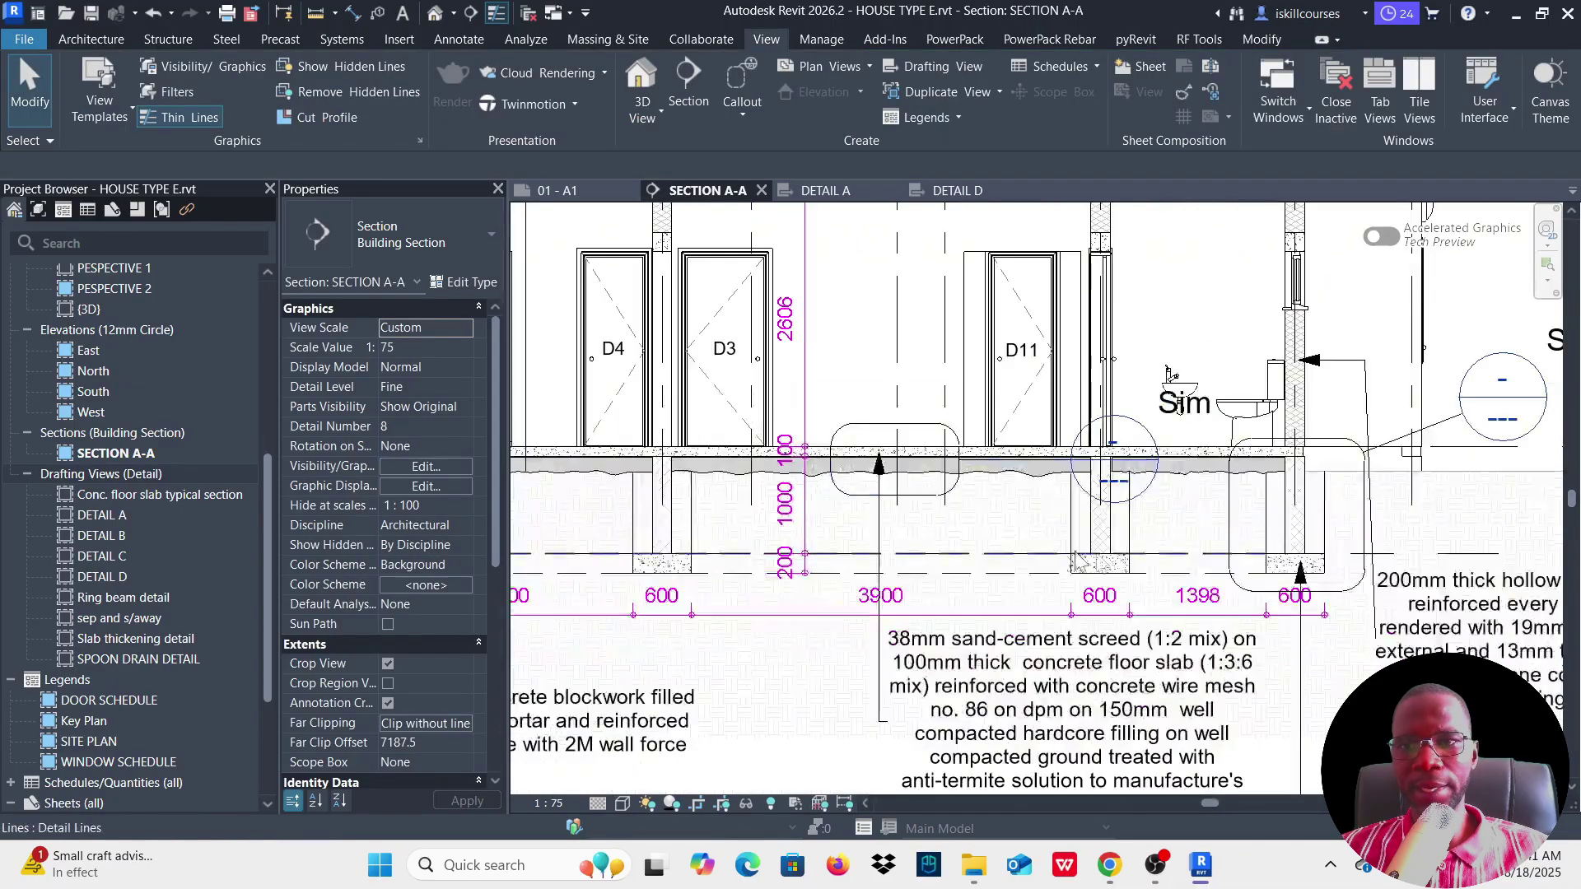
Step: Open the Slab thickening detail from its callout head and examine the slab layers and notes
double_click(1137, 435)
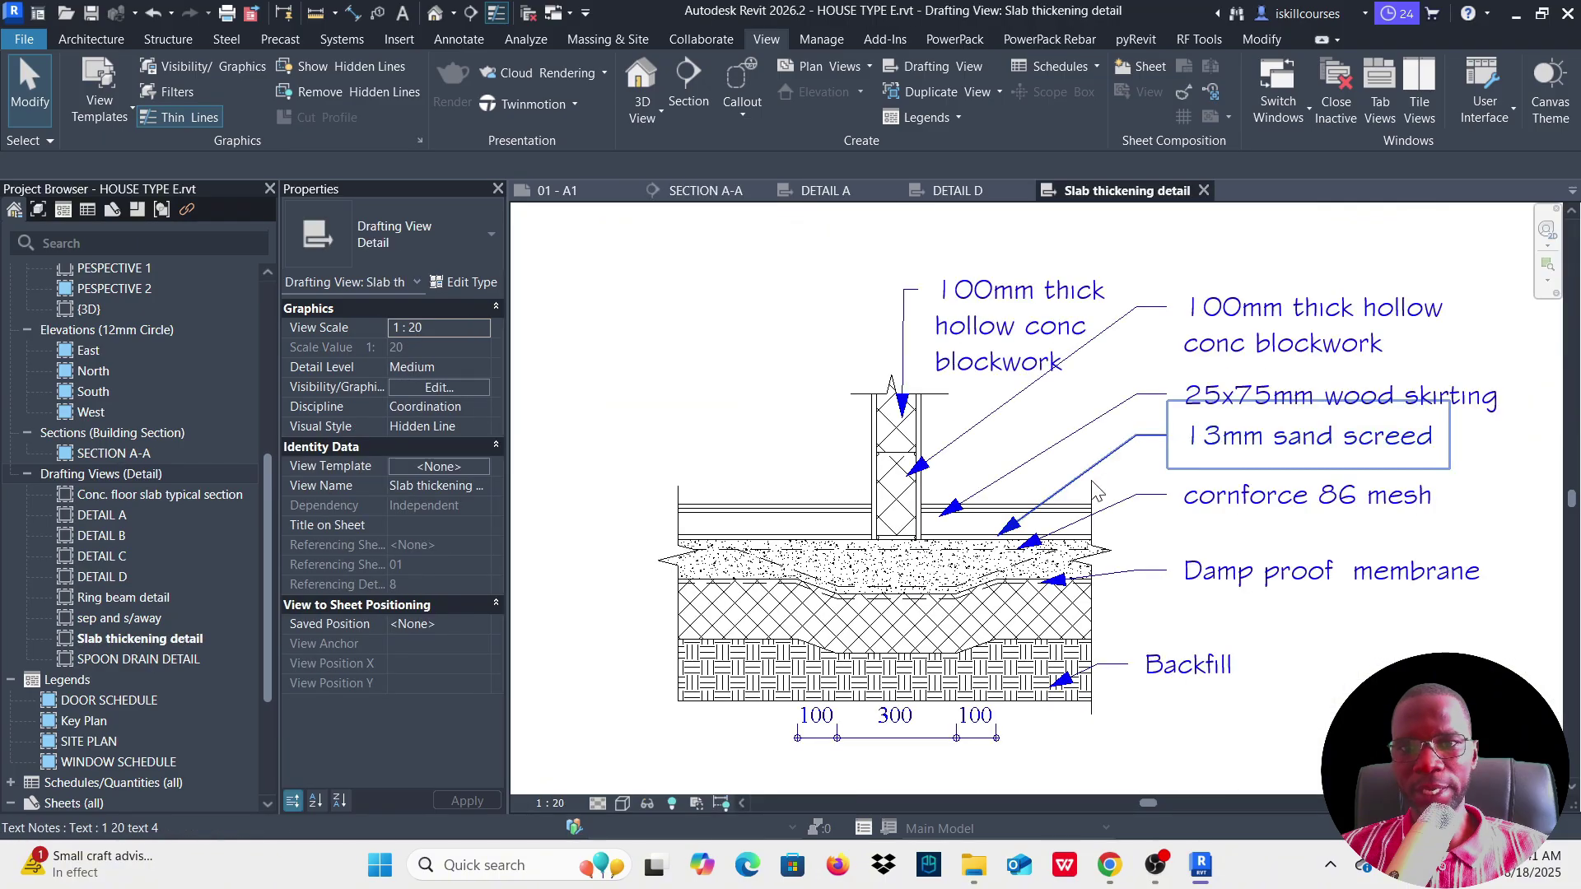
scroll(939, 574, "down", 2)
scroll(935, 567, "up", 2)
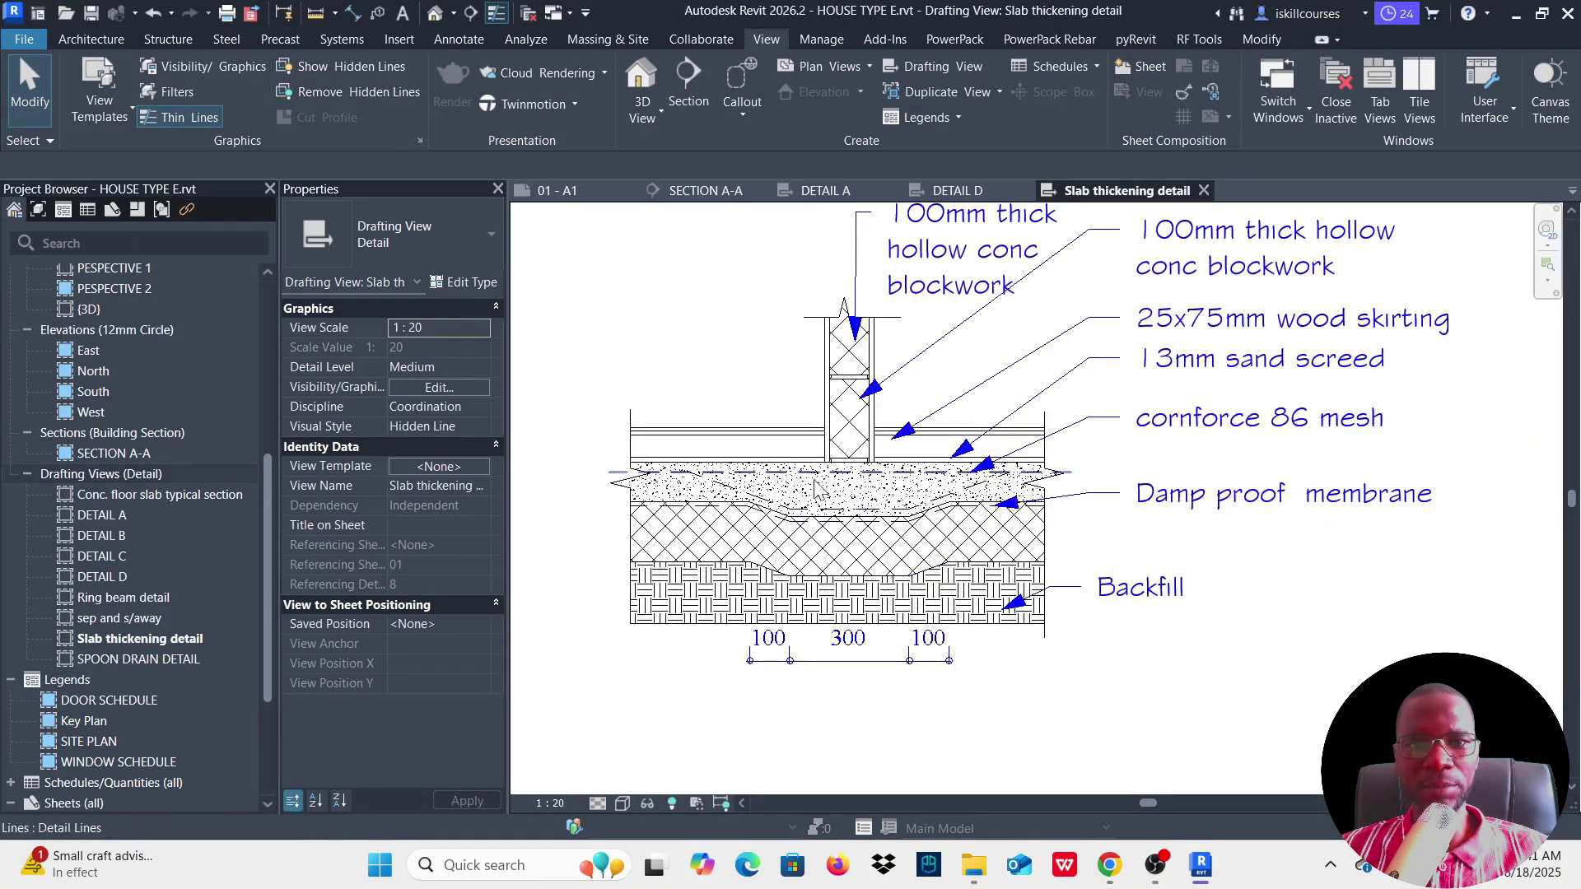
scroll(918, 518, "down", 1)
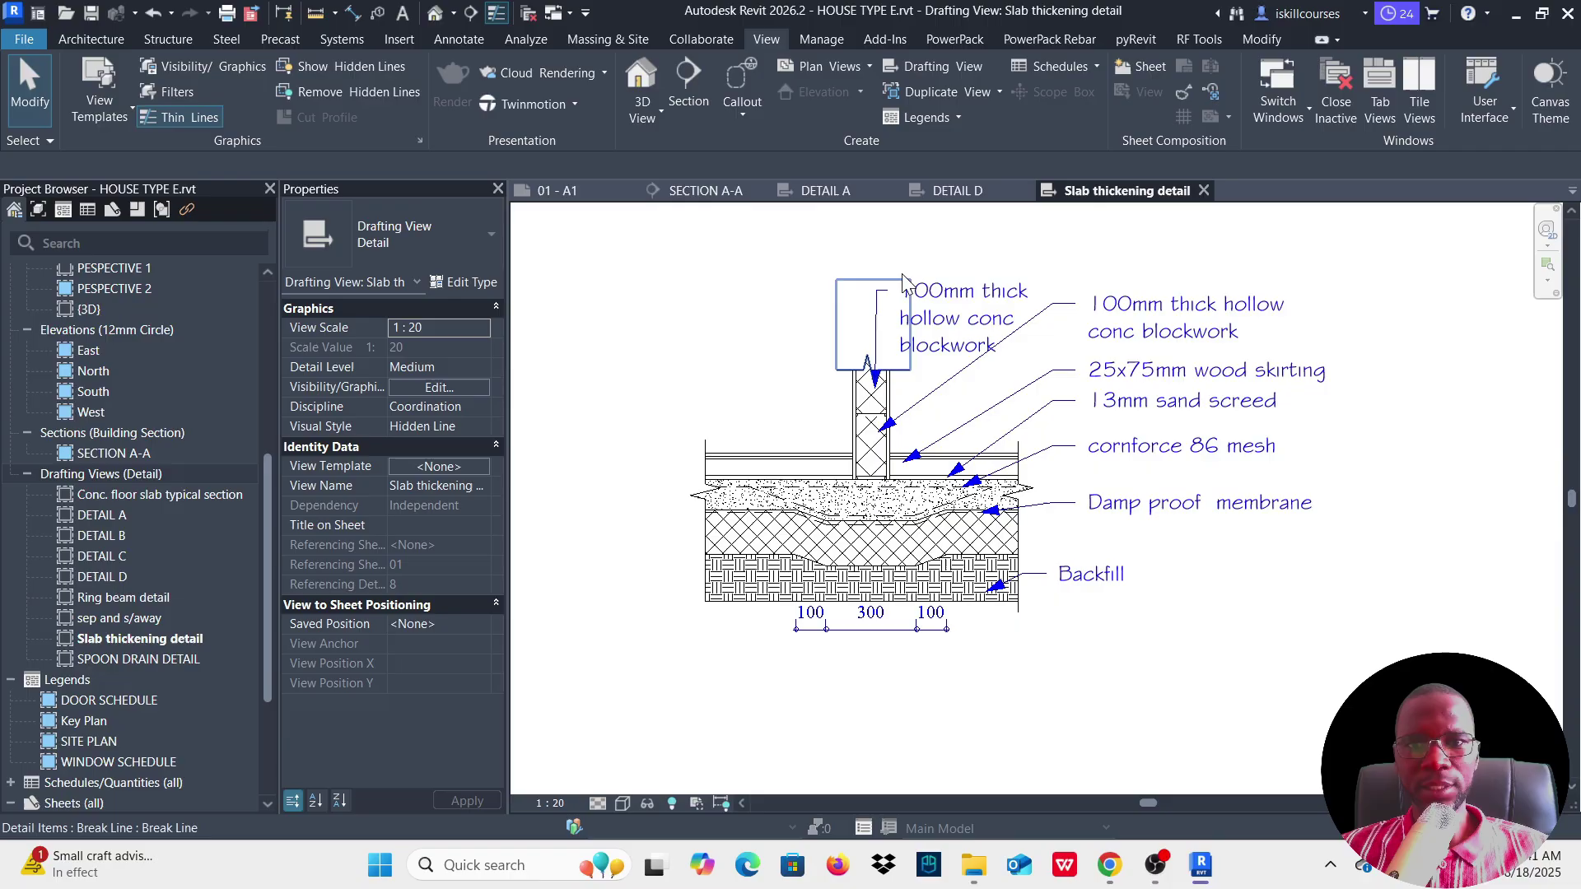
Step: Return to Section A-A and inspect the floor slab and footings around the slab thickening callout
left_click(706, 192)
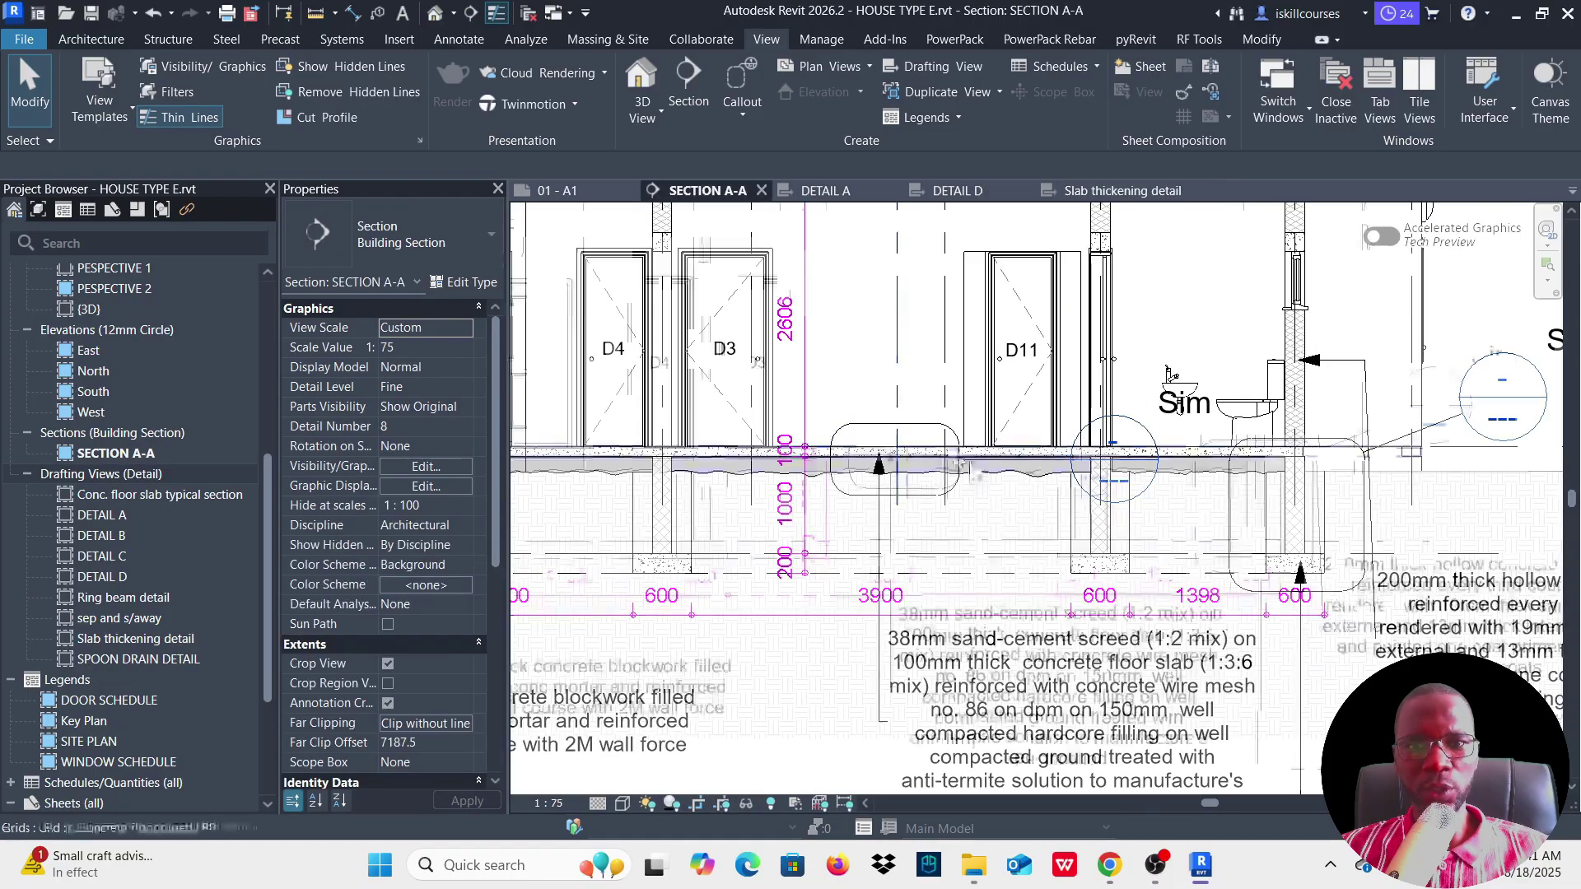
scroll(1042, 461, "down", 2)
scroll(1042, 461, "up", 3)
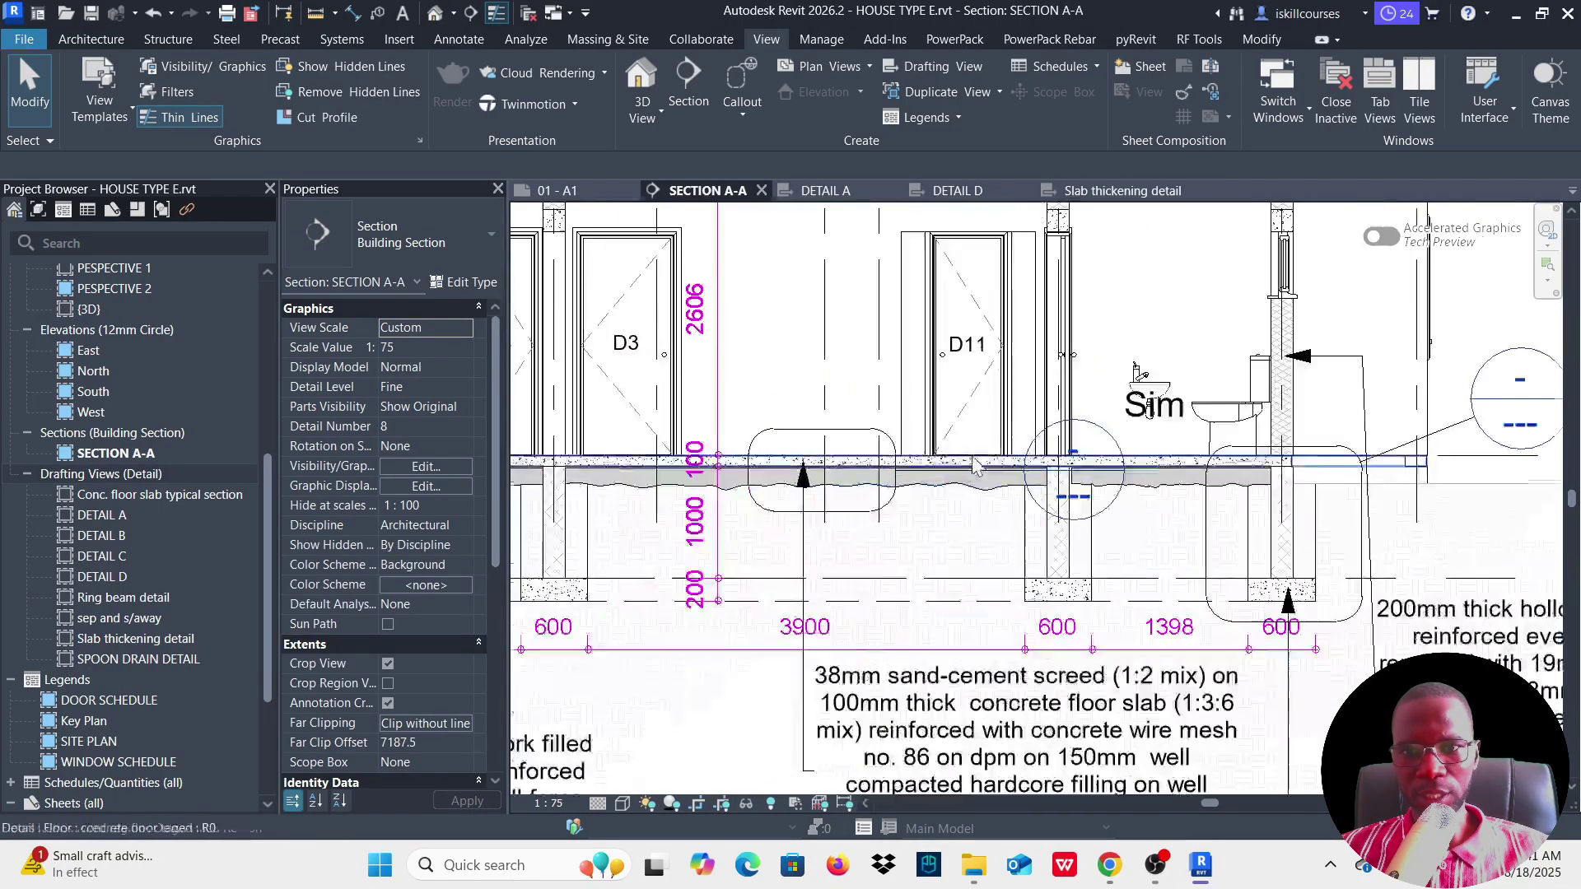
scroll(803, 434, "down", 1)
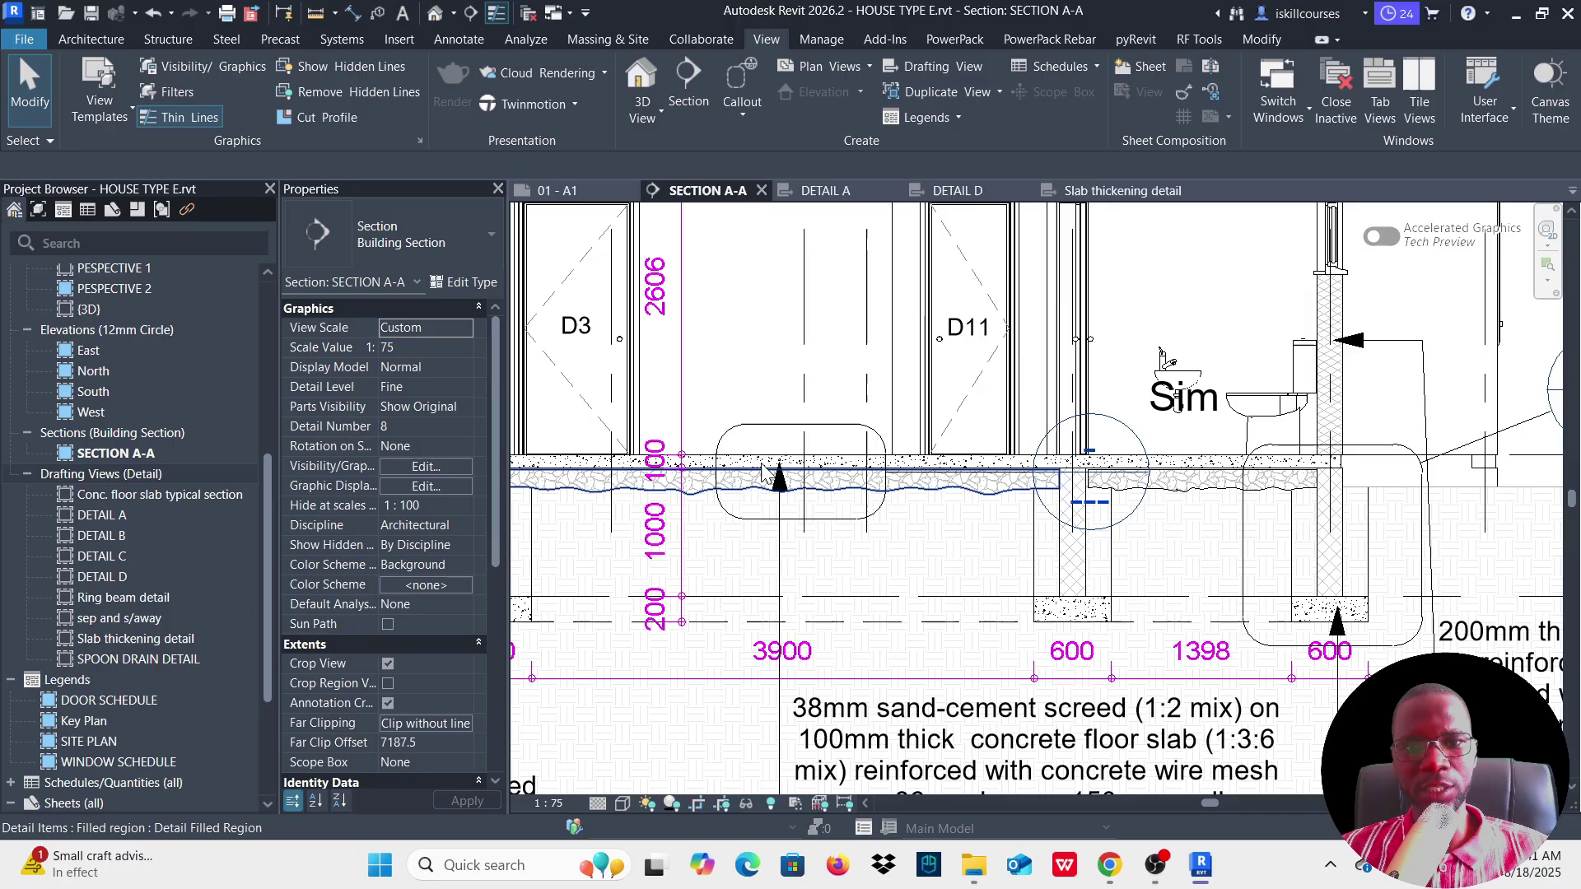
scroll(787, 481, "down", 2)
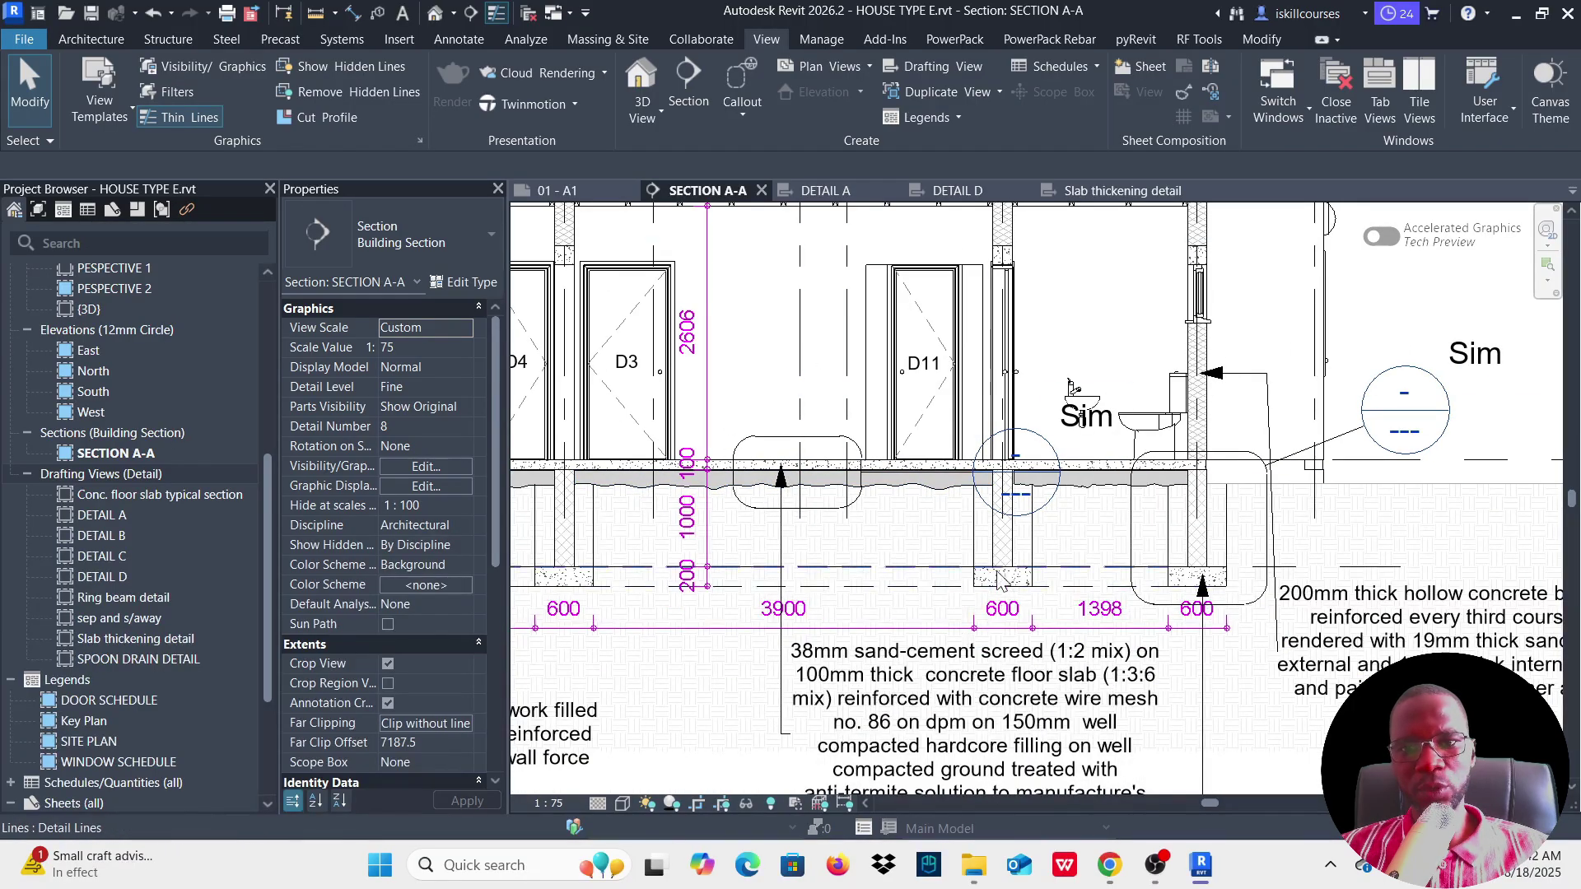
Step: Switch back to the Slab thickening detail and examine its thickened slab profile and bottom dimensions
left_click(1117, 185)
scroll(885, 584, "up", 2)
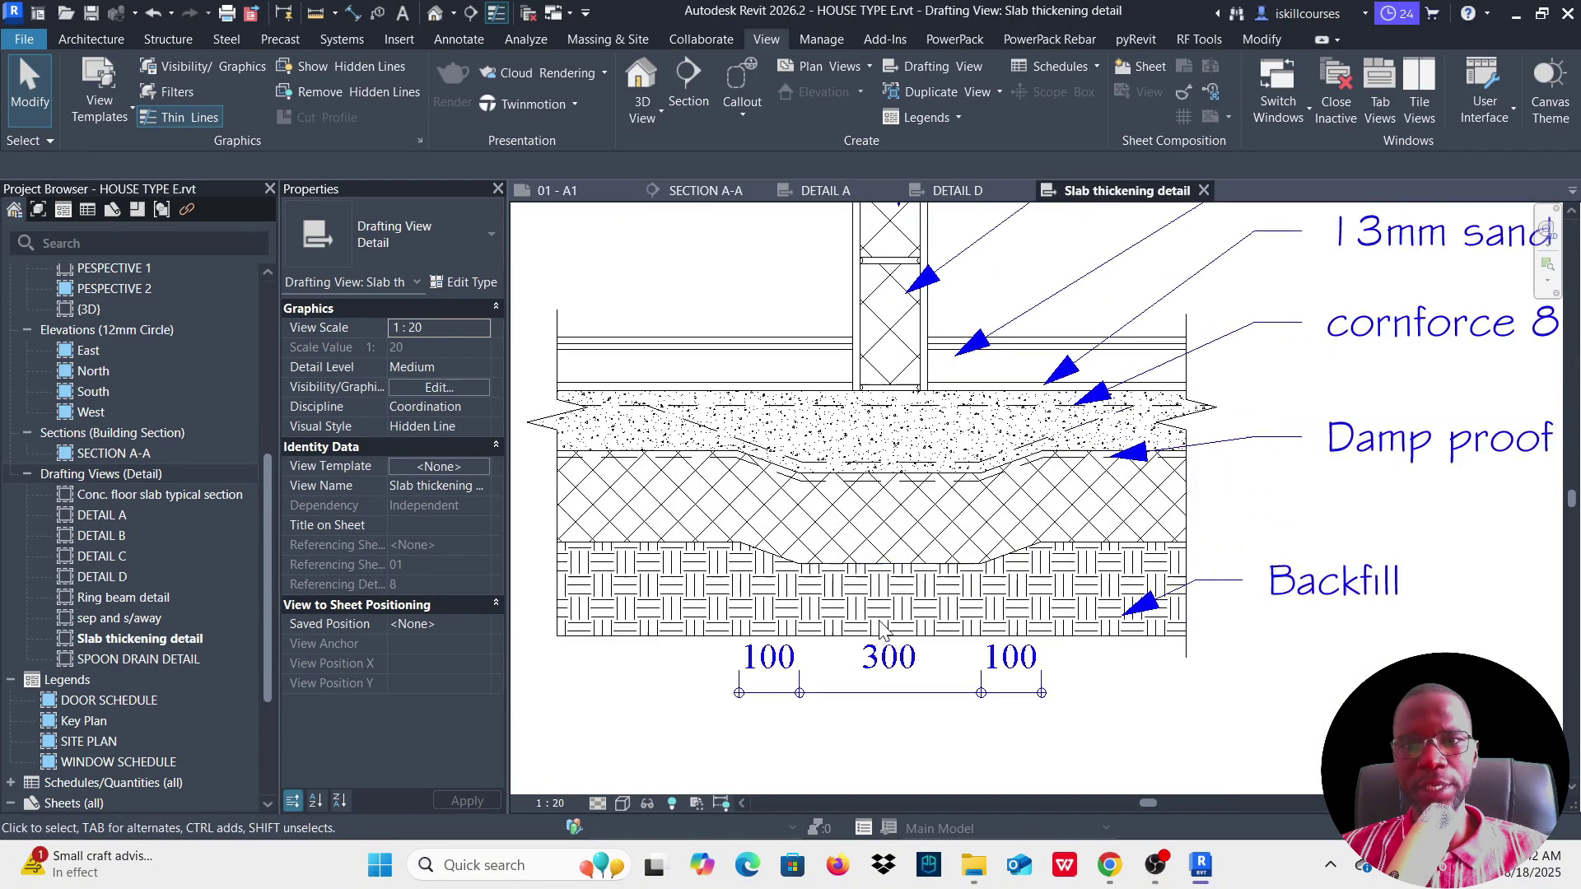
scroll(883, 619, "down", 2)
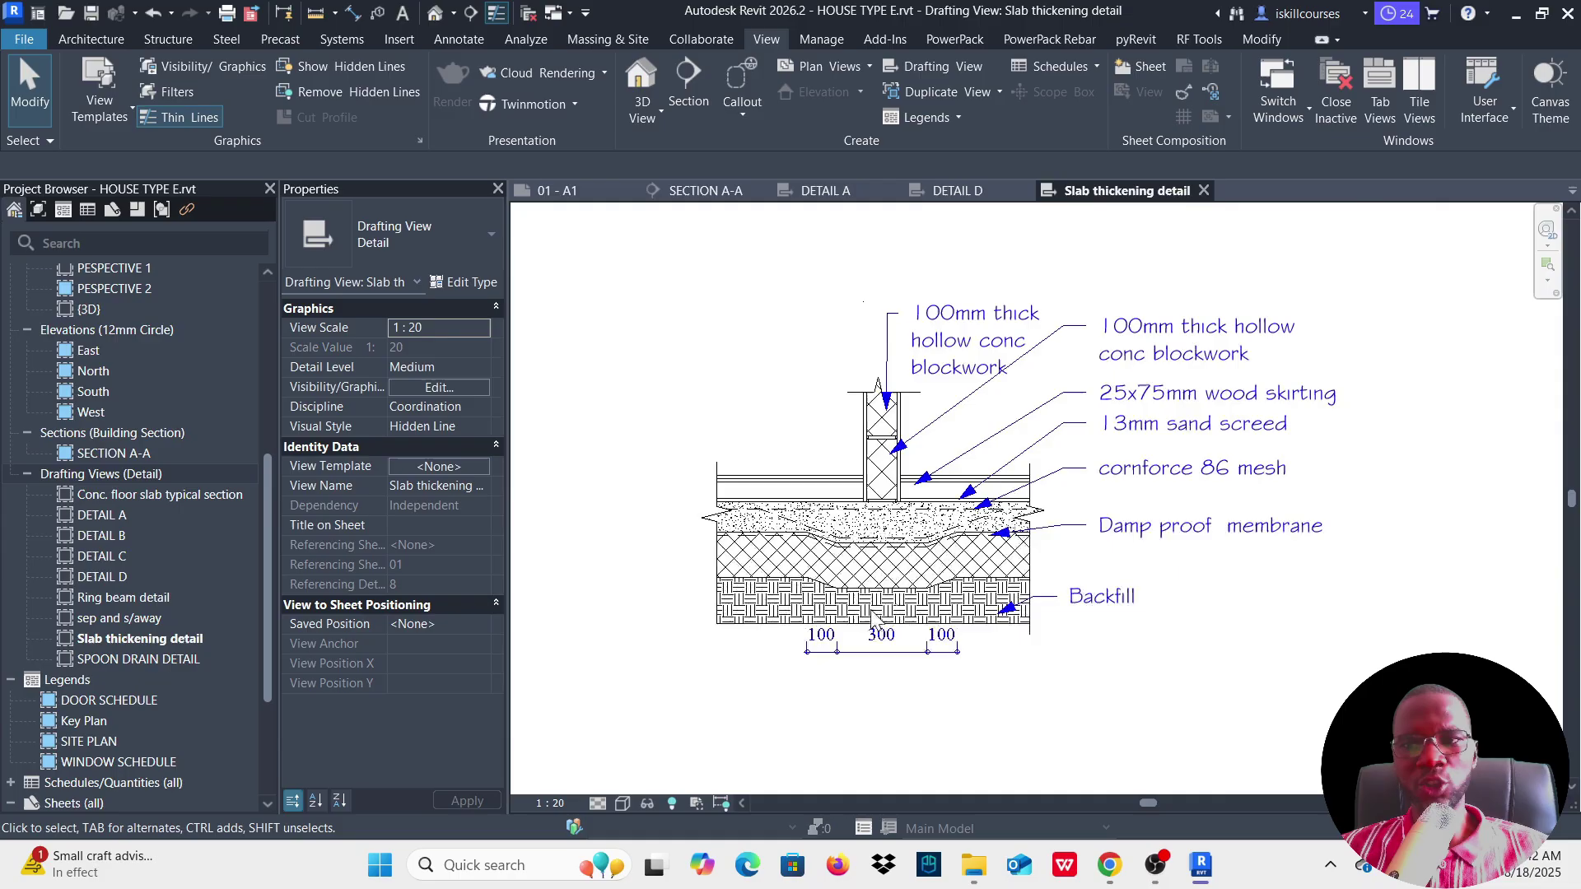